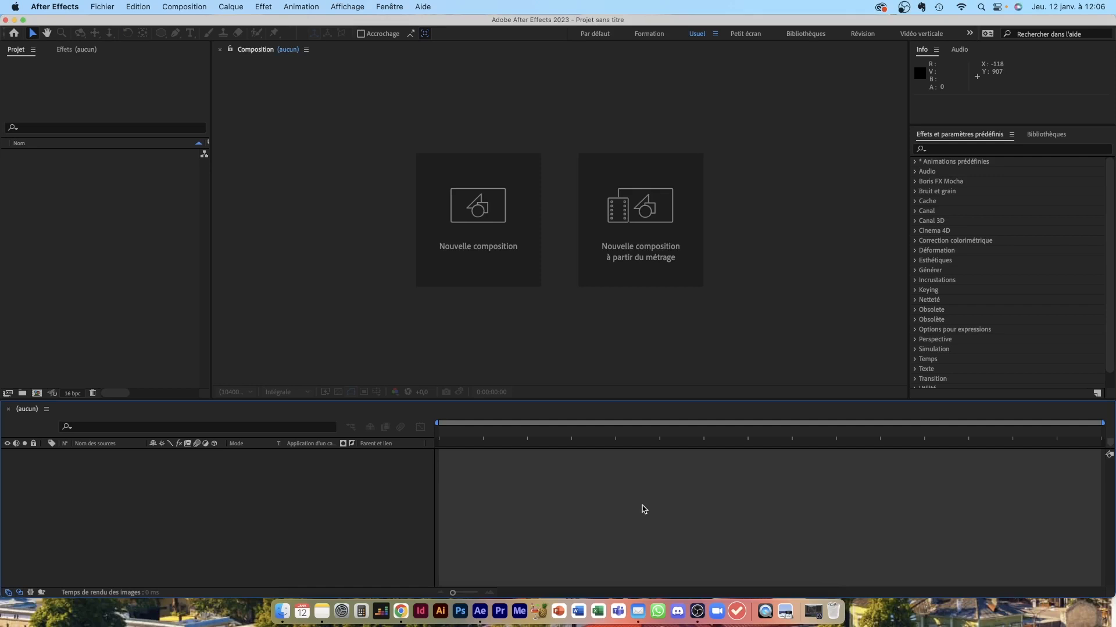
Step: Create a new composition with the HD 1920x1080 25 i/s preset
click(477, 260)
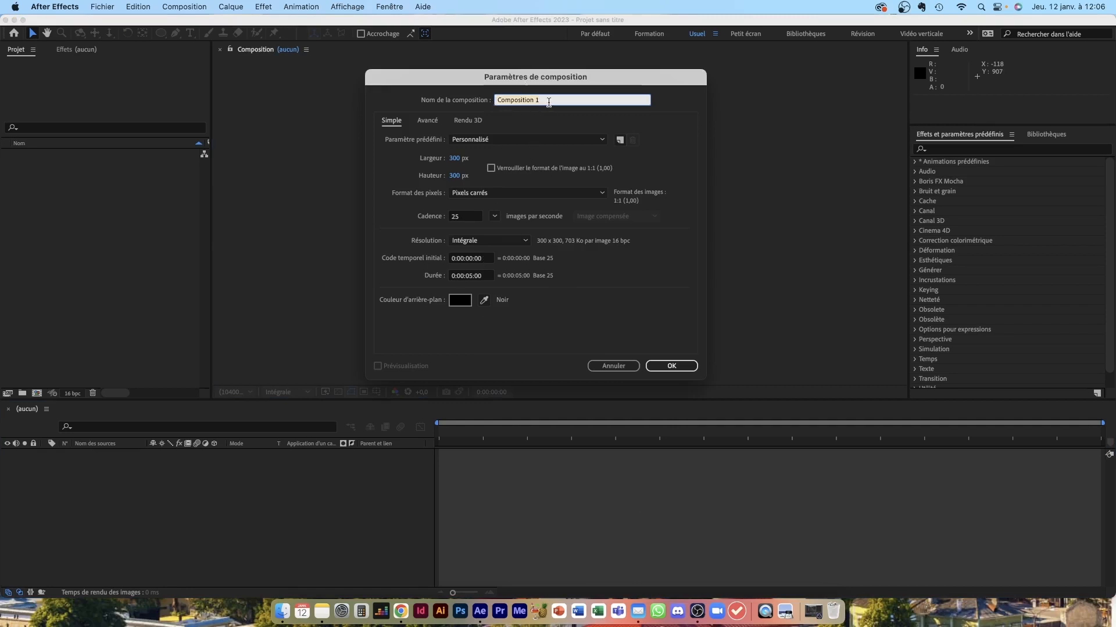
click(454, 158)
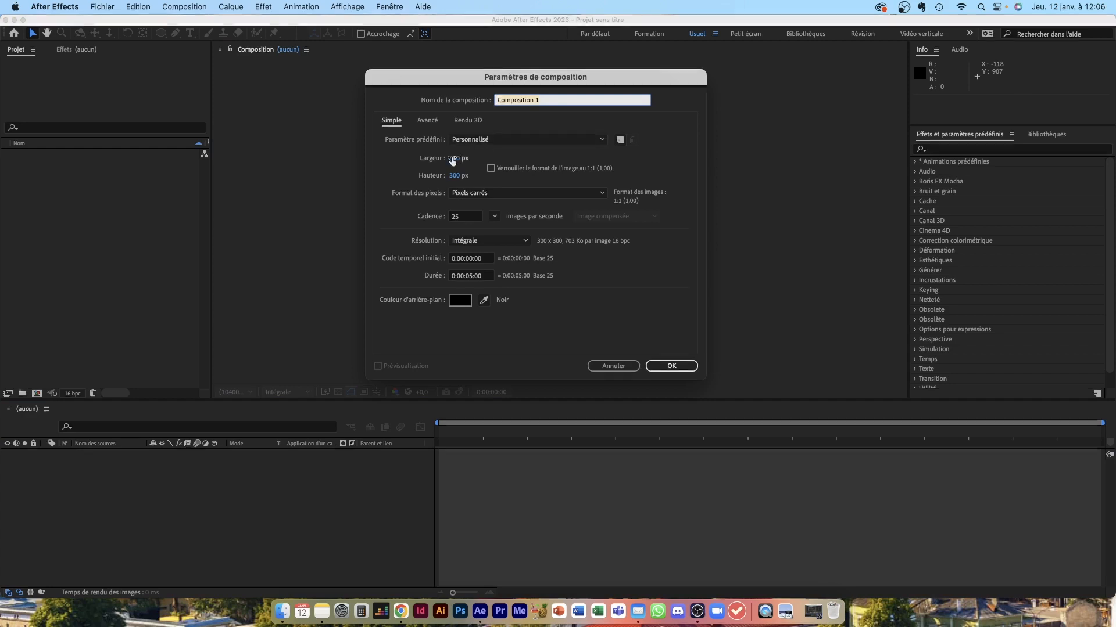
click(480, 142)
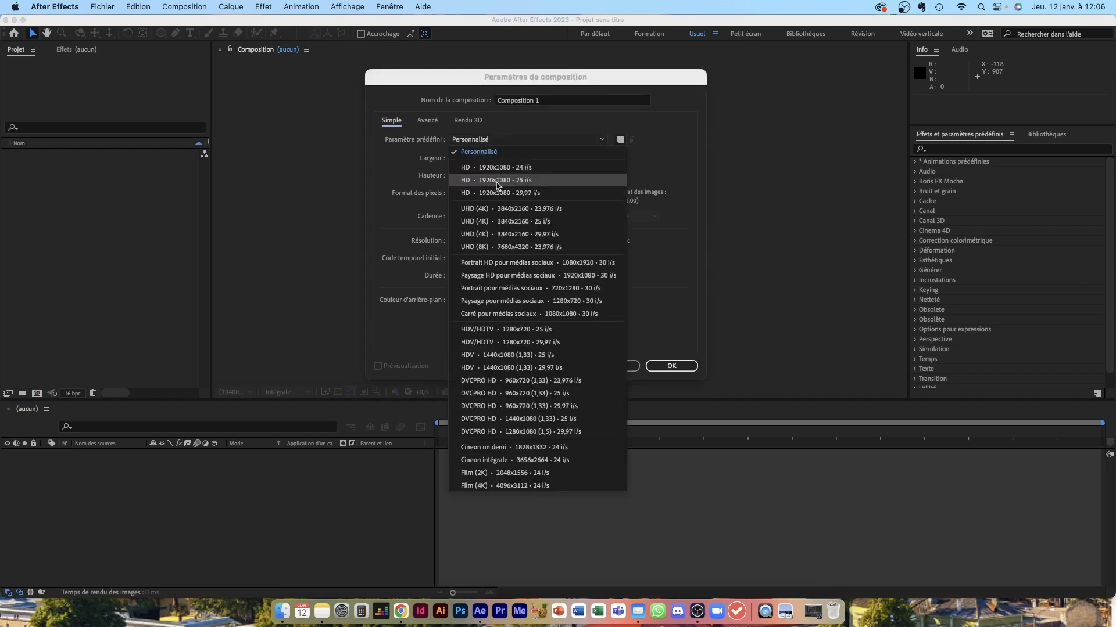
click(519, 185)
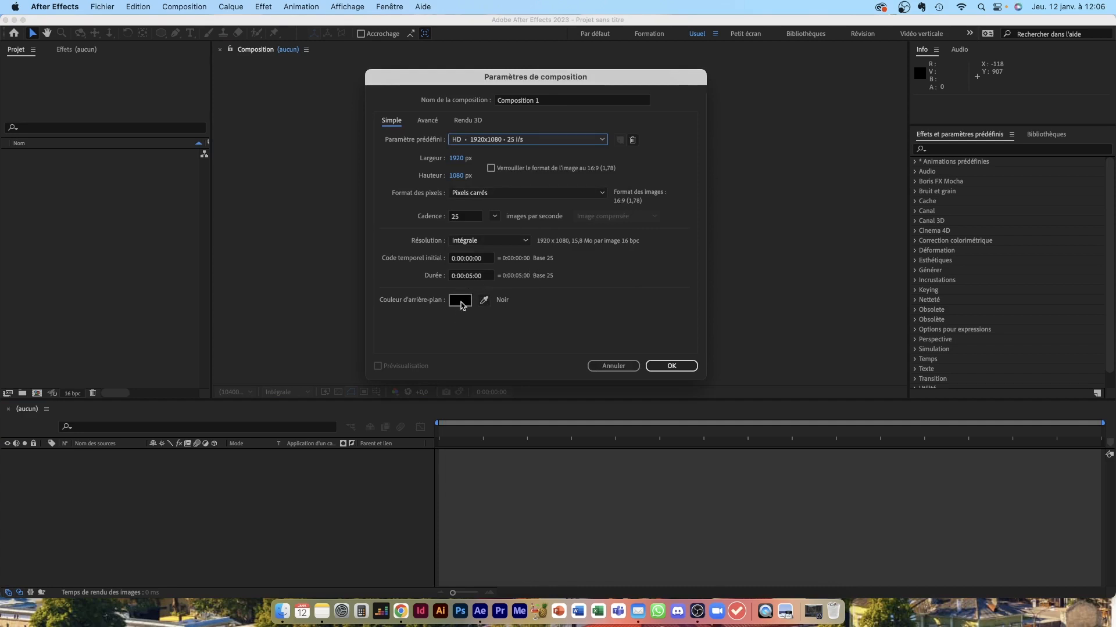
click(672, 368)
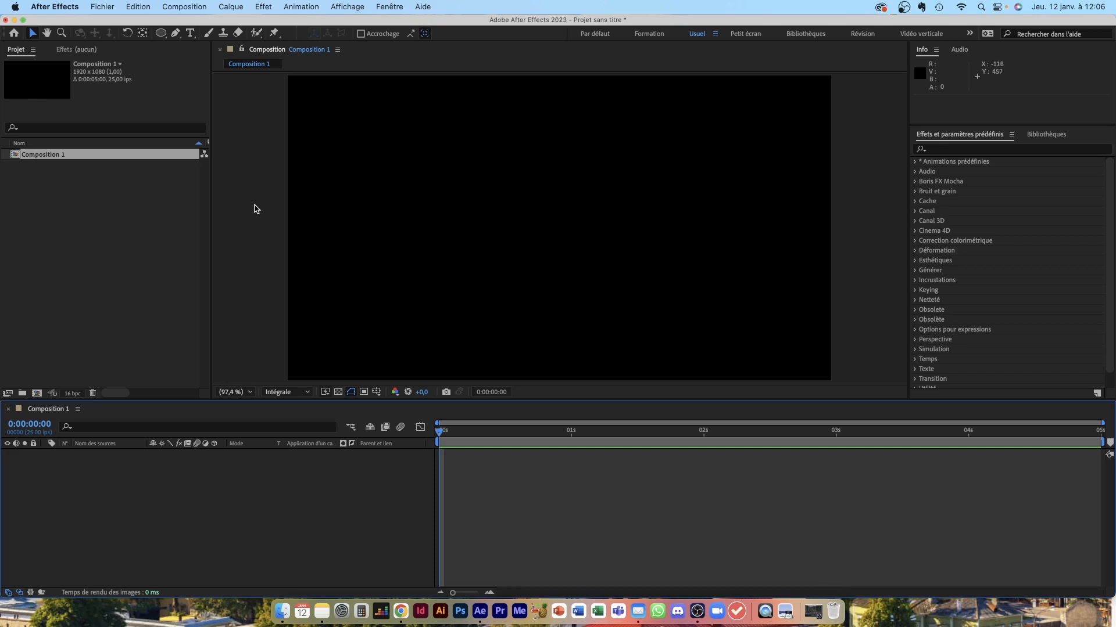
Step: Create a second composition with a width of 300 px and a height of 300 px
click(194, 6)
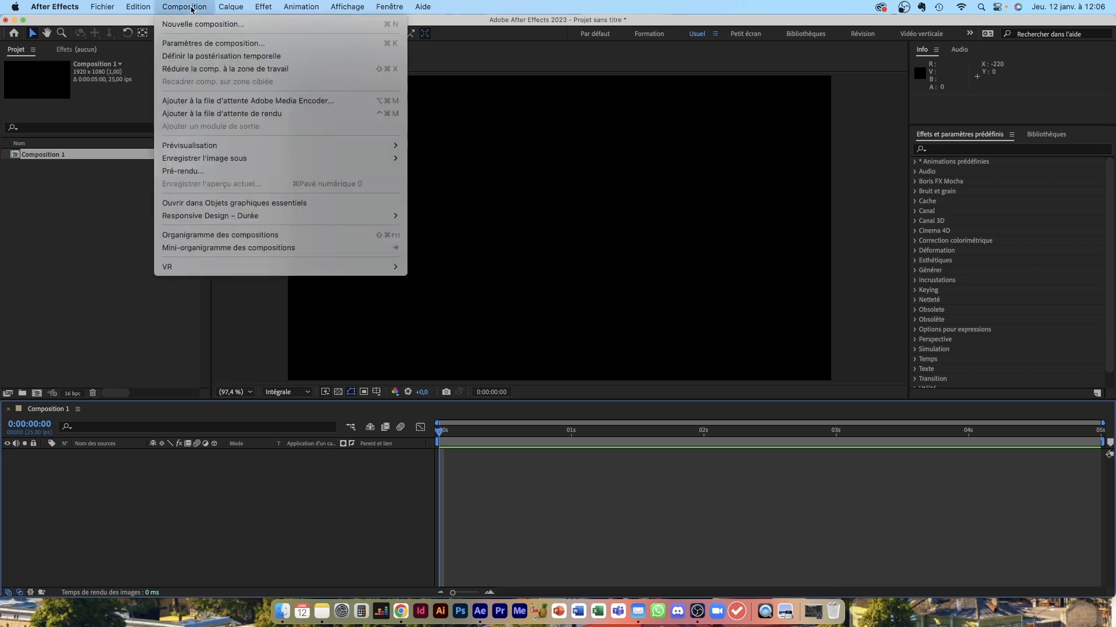
click(195, 25)
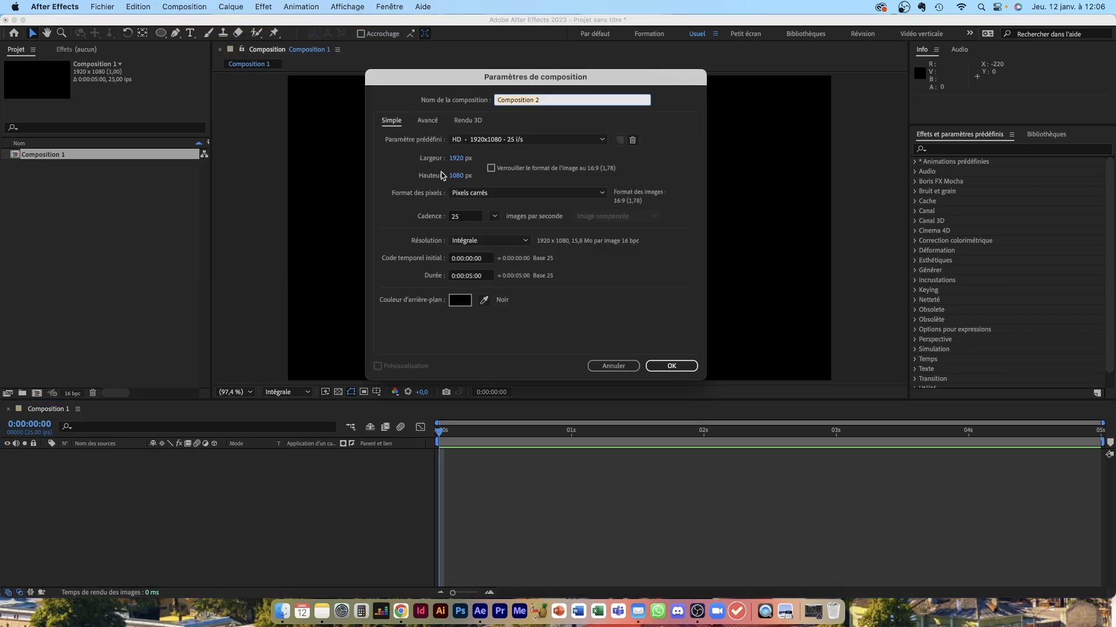
click(456, 160)
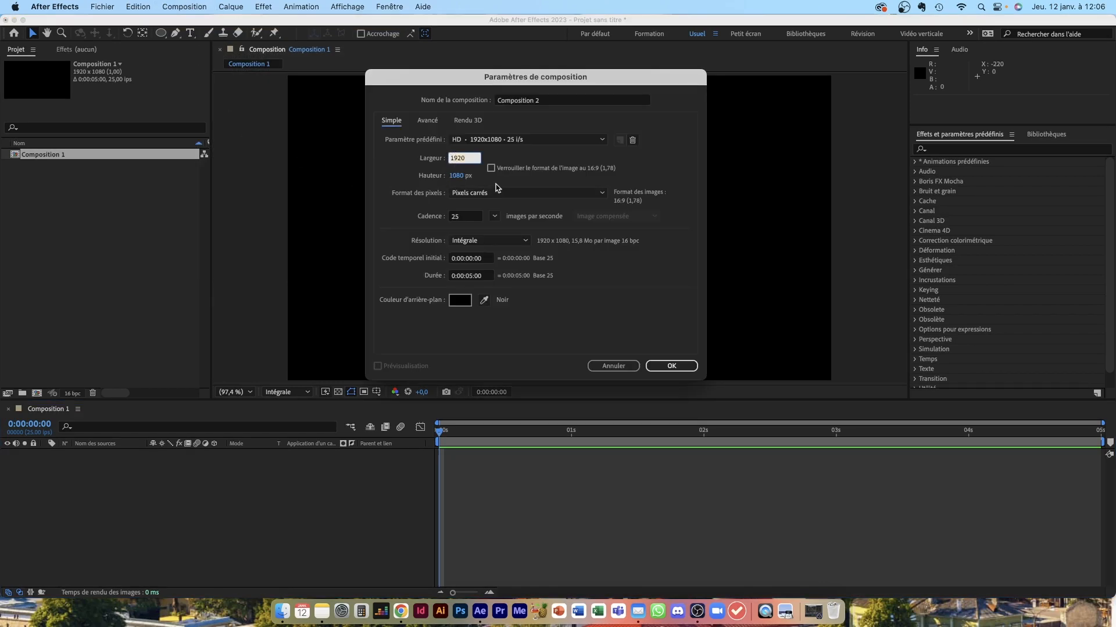
text(300)
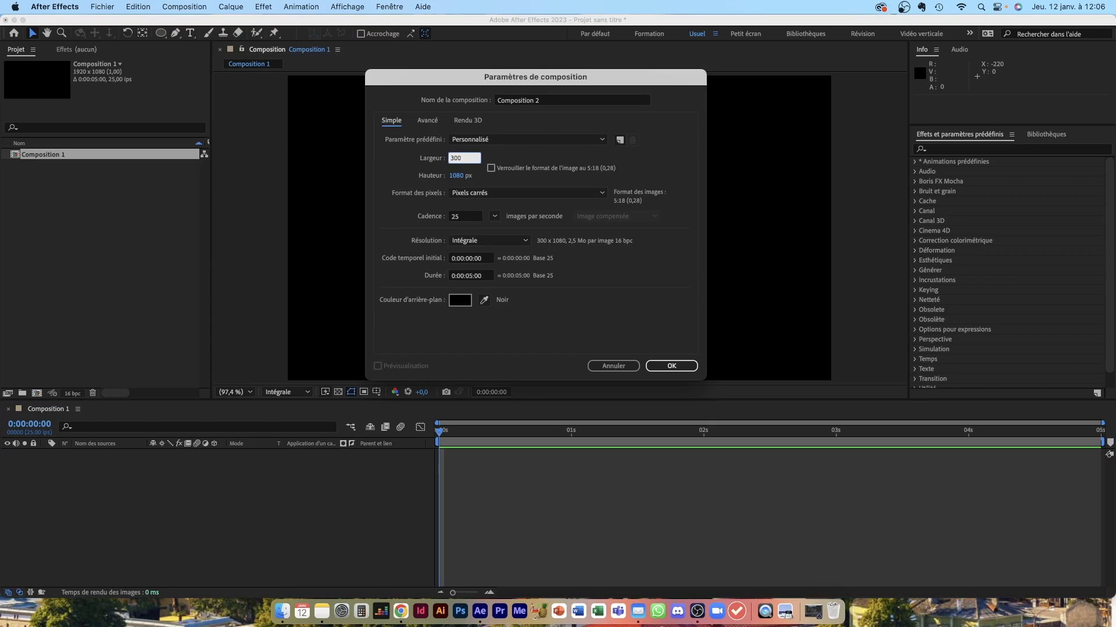
click(457, 175)
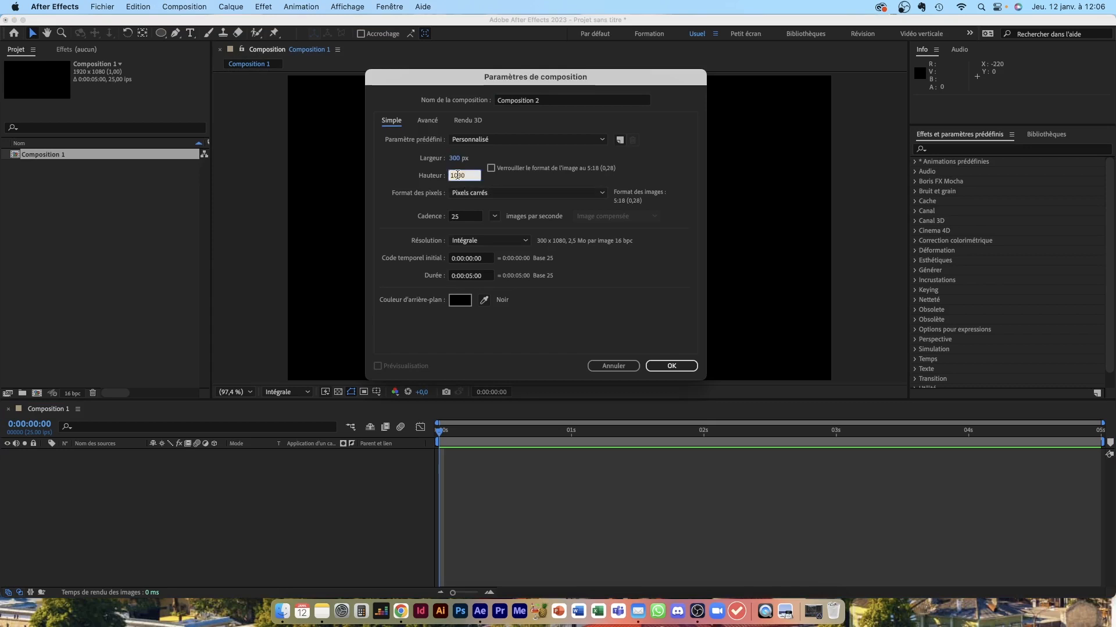
text(300)
click(672, 367)
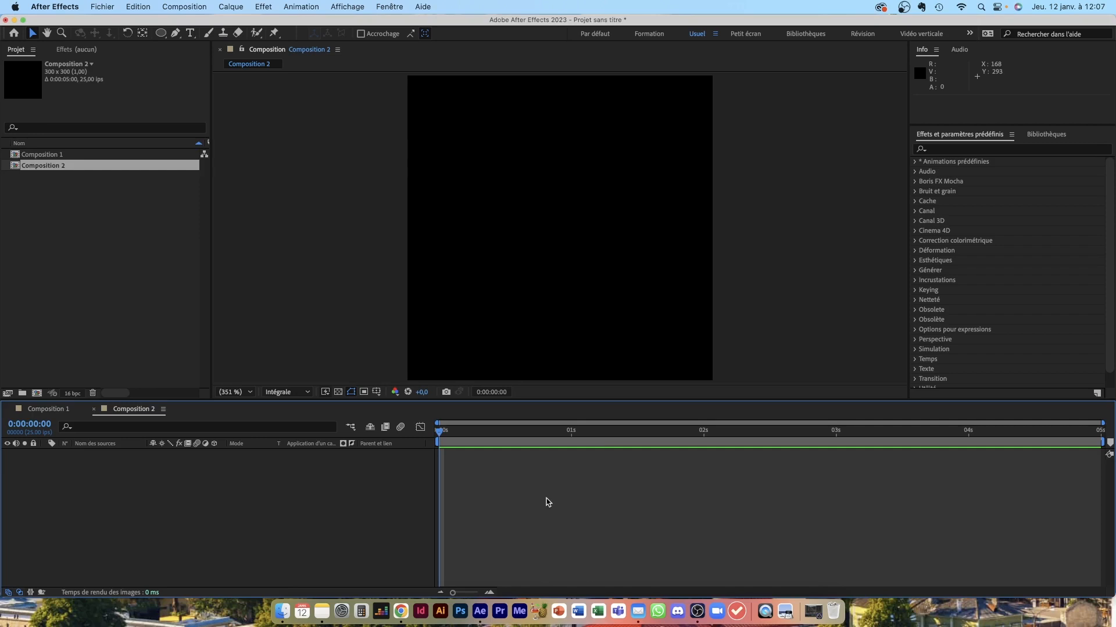
Step: Add a black 300 x 300 px solid to Composition 2 and rename its layer Base
key(super+y)
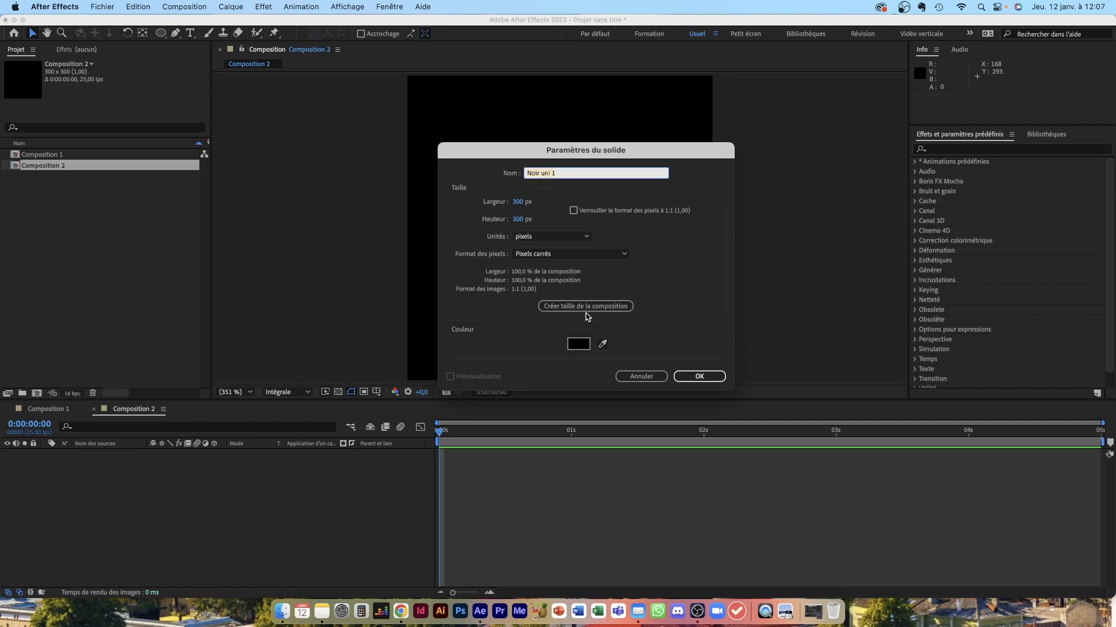
click(697, 376)
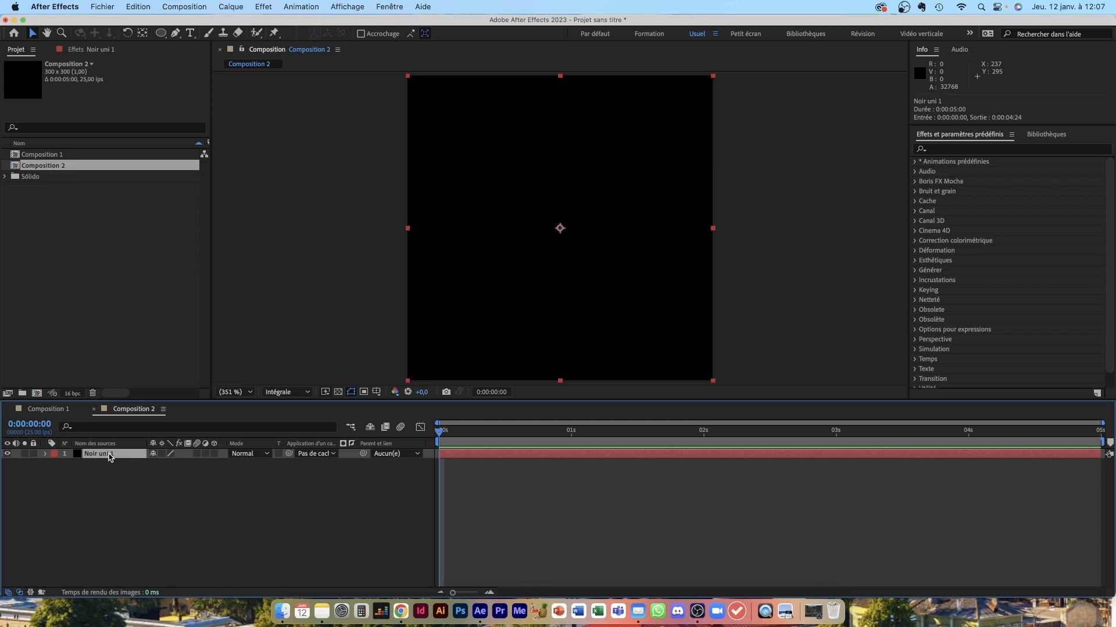
key(Return)
text(Base)
key(Return)
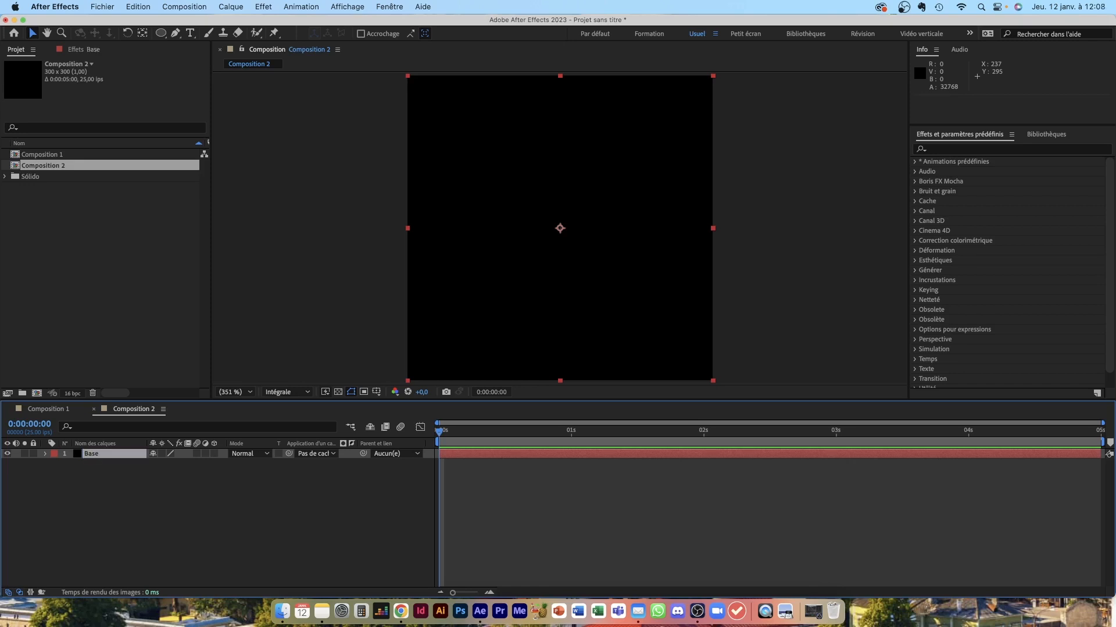
Step: Duplicate the Base layer and rename the copy Pinceau
click(97, 457)
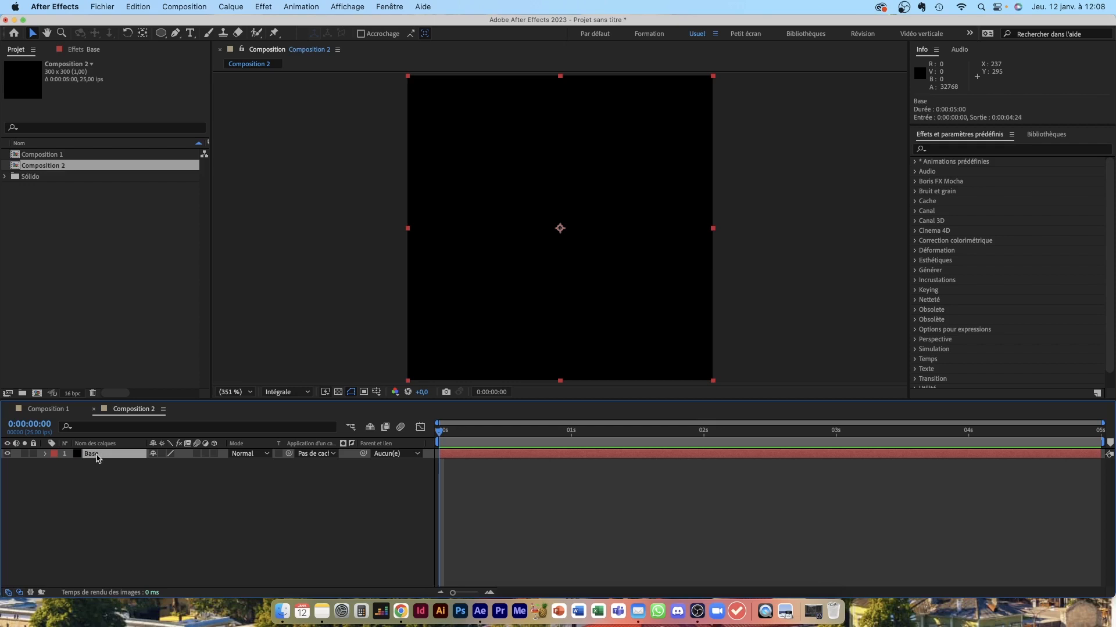
key(cmd+d)
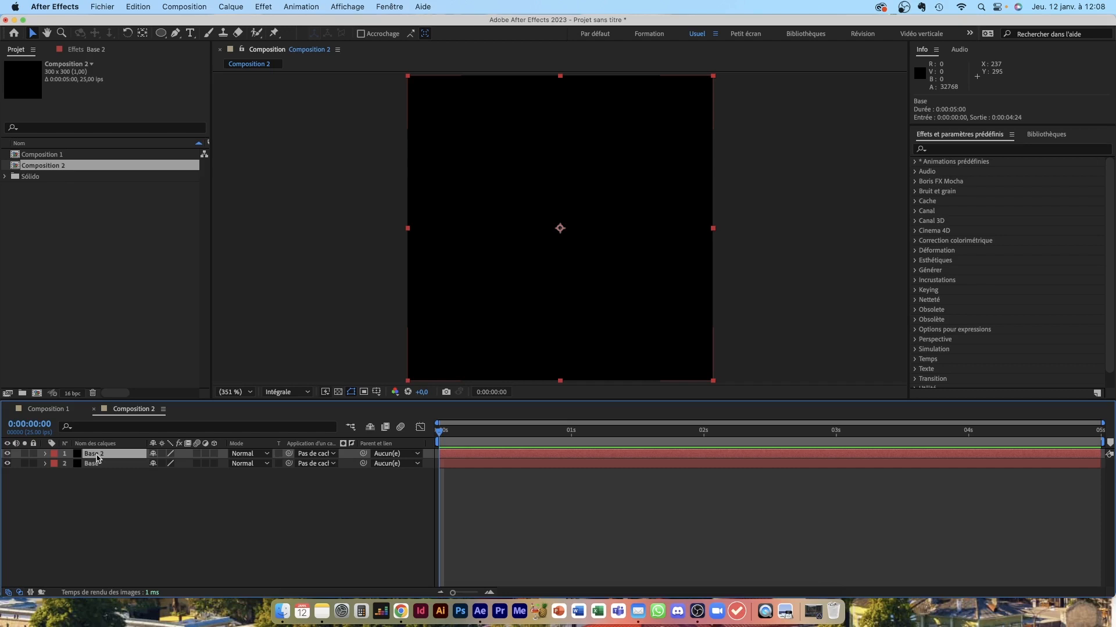
key(Return)
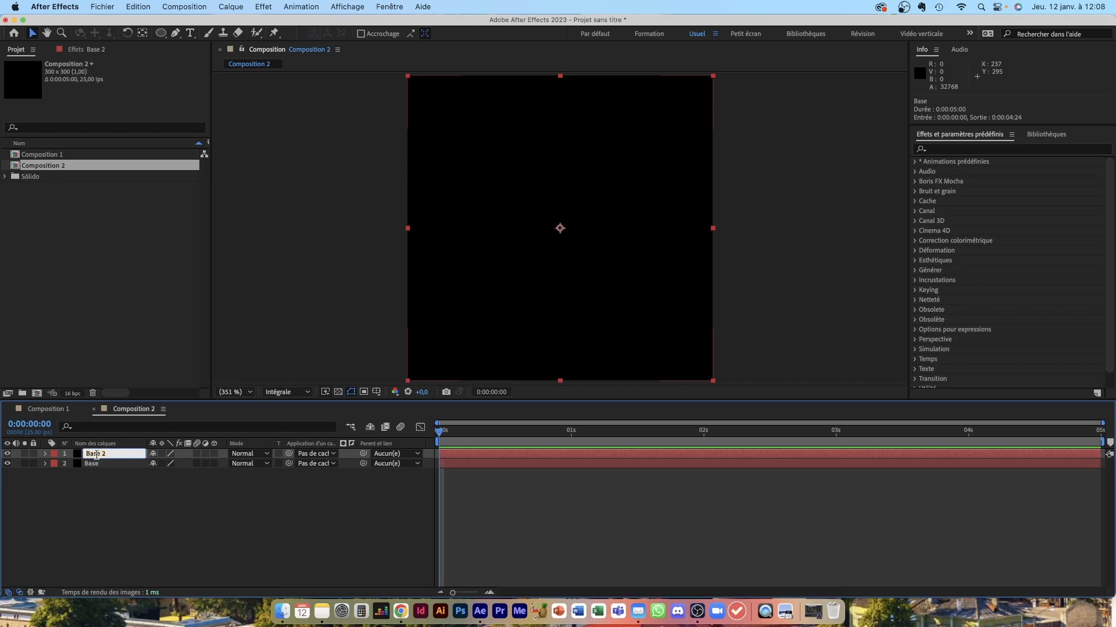
text(Pinceau)
key(Return)
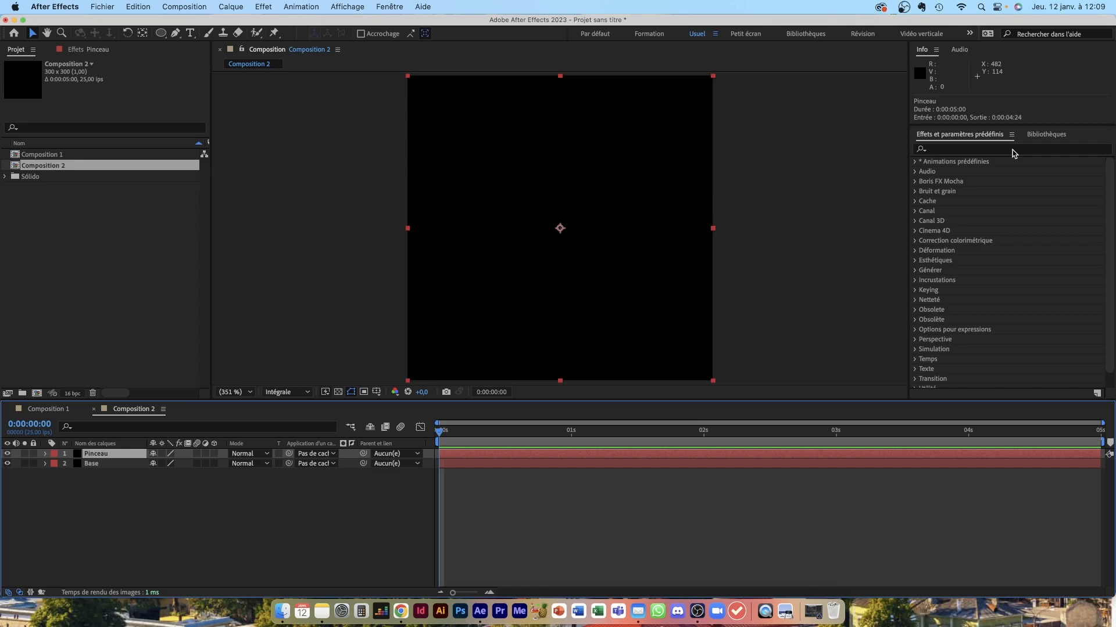
Step: Find the Bruit fractal effect and apply it to the Pinceau layer
click(973, 151)
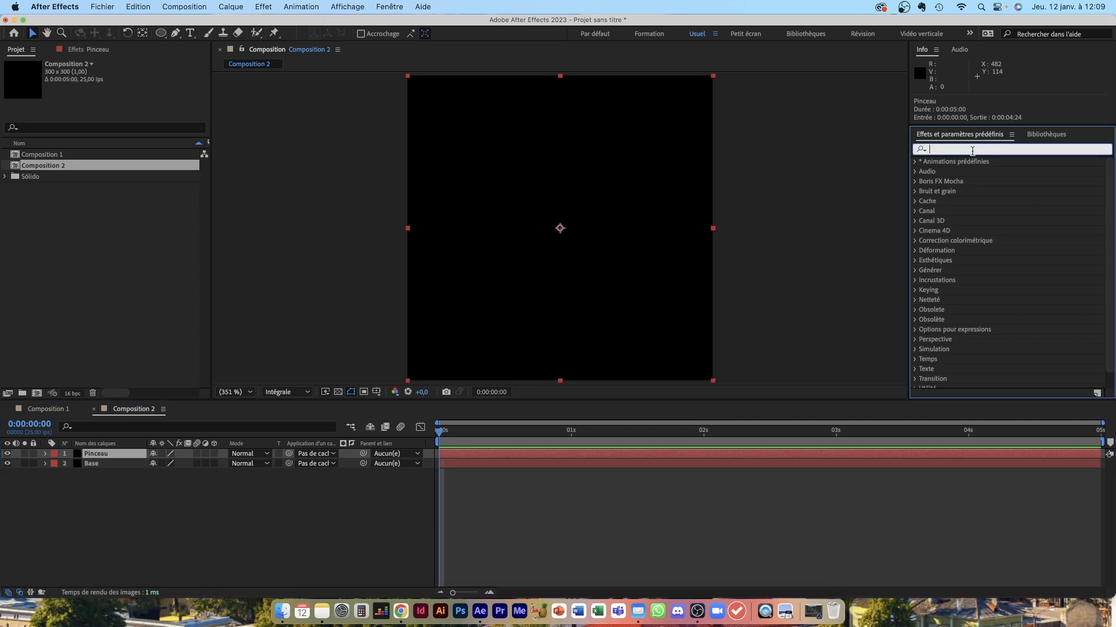
text(bruit f)
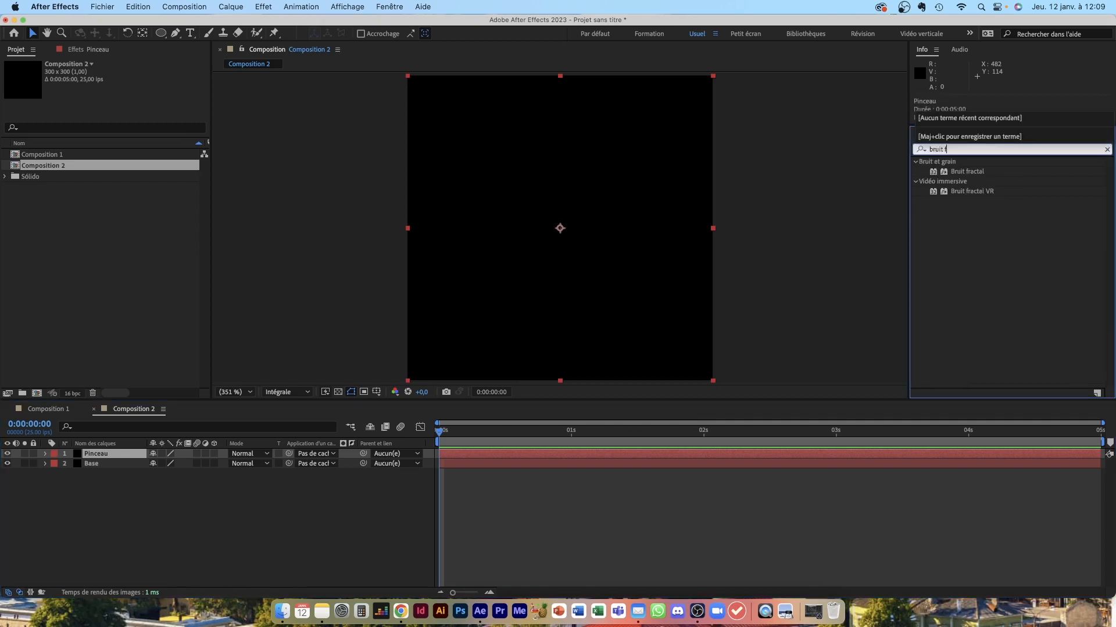
double_click(971, 173)
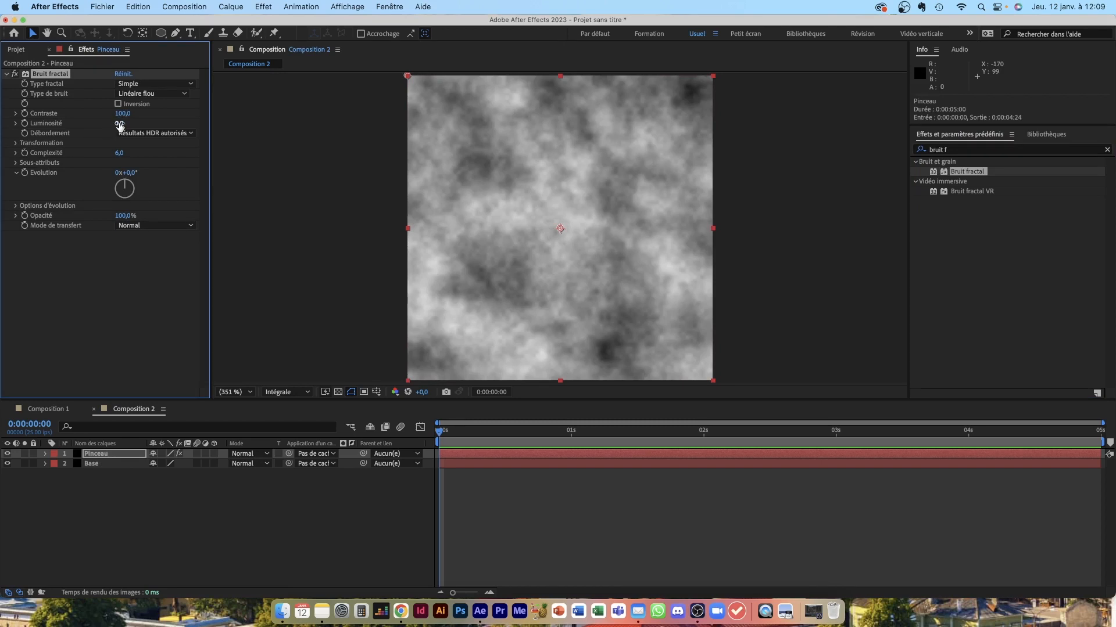
Step: Adjust the Bruit fractal effect to Contraste 1389, Luminosité -149 and Echelle 36
drag(120, 124, 102, 124)
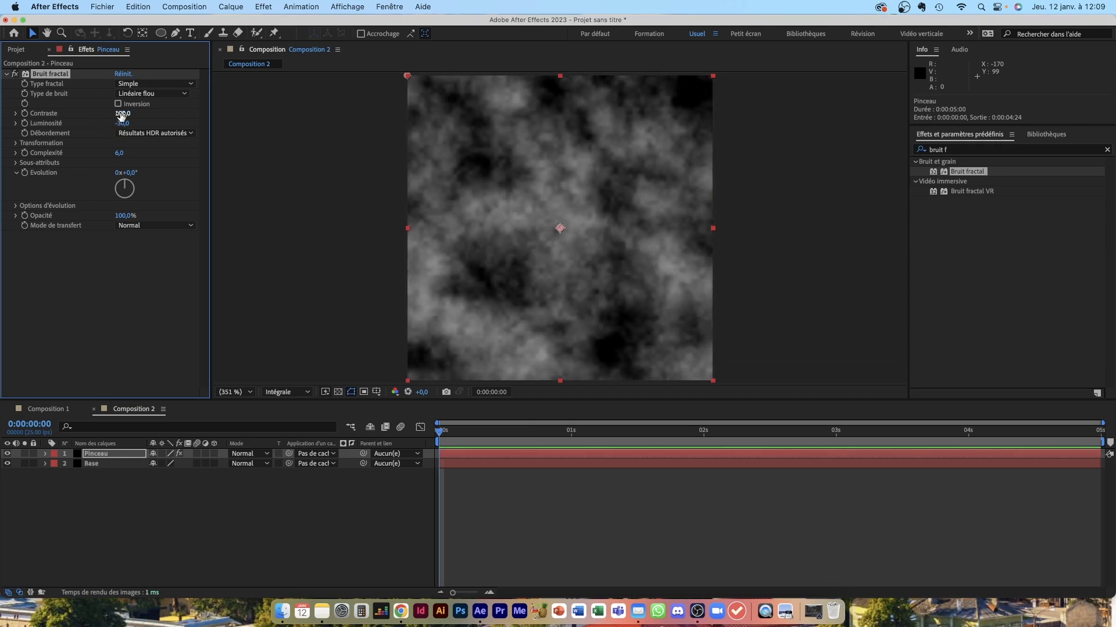
drag(121, 115, 155, 116)
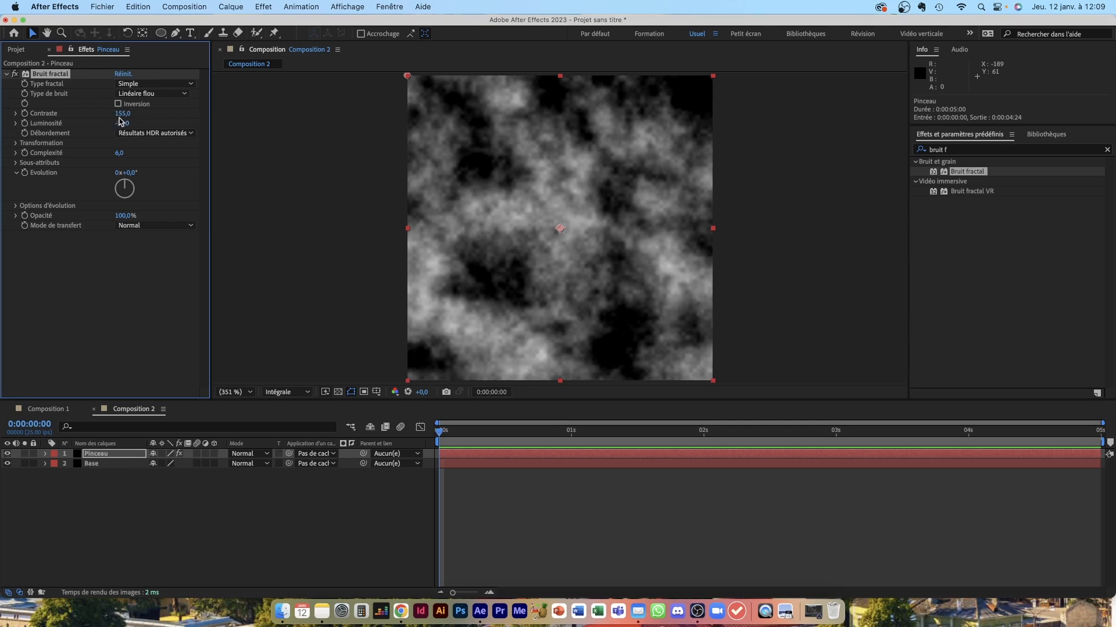
drag(122, 115, 892, 173)
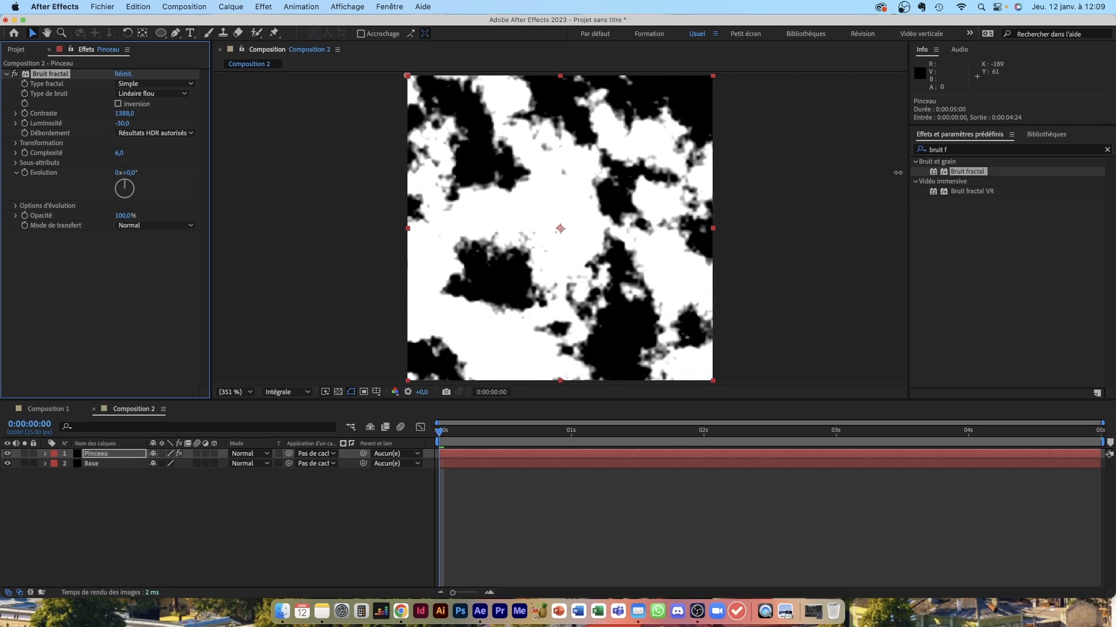
drag(122, 117, 123, 117)
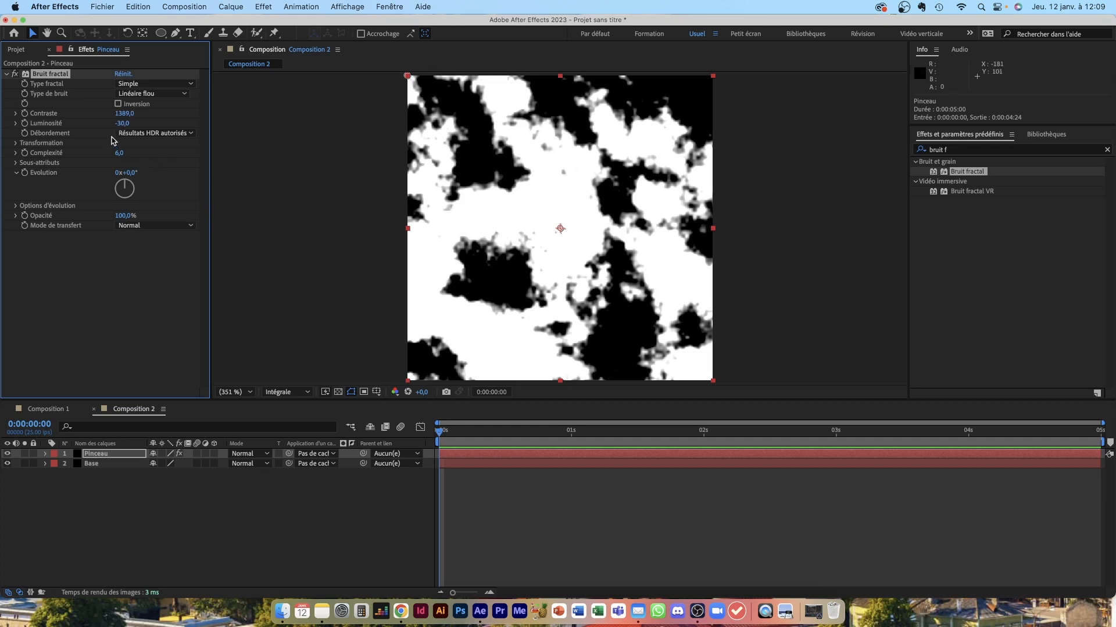
drag(123, 123, 53, 125)
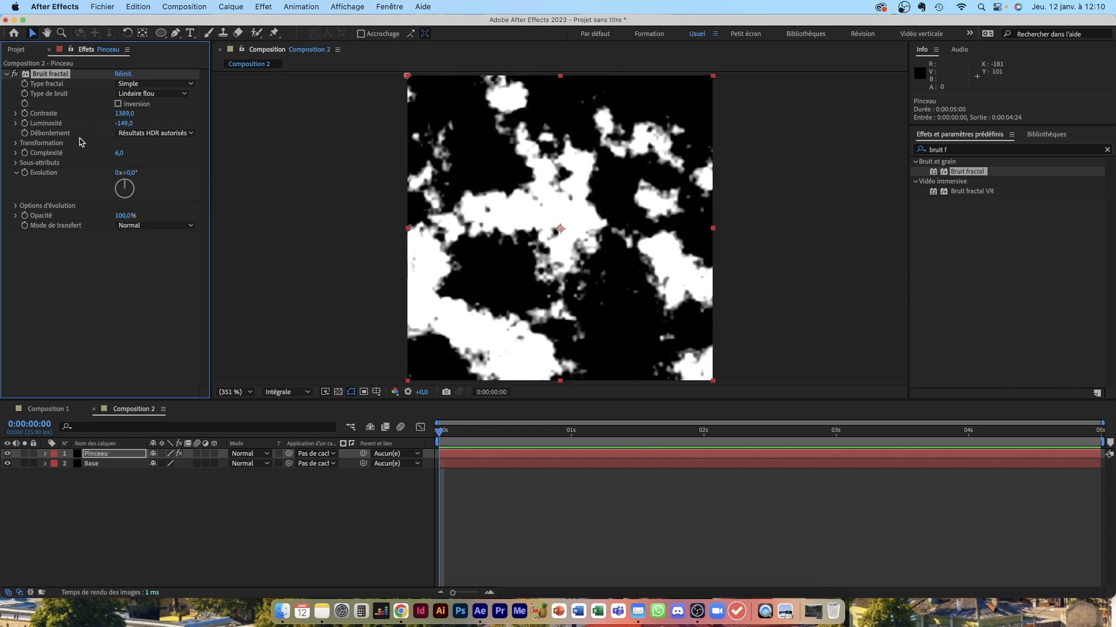
click(15, 143)
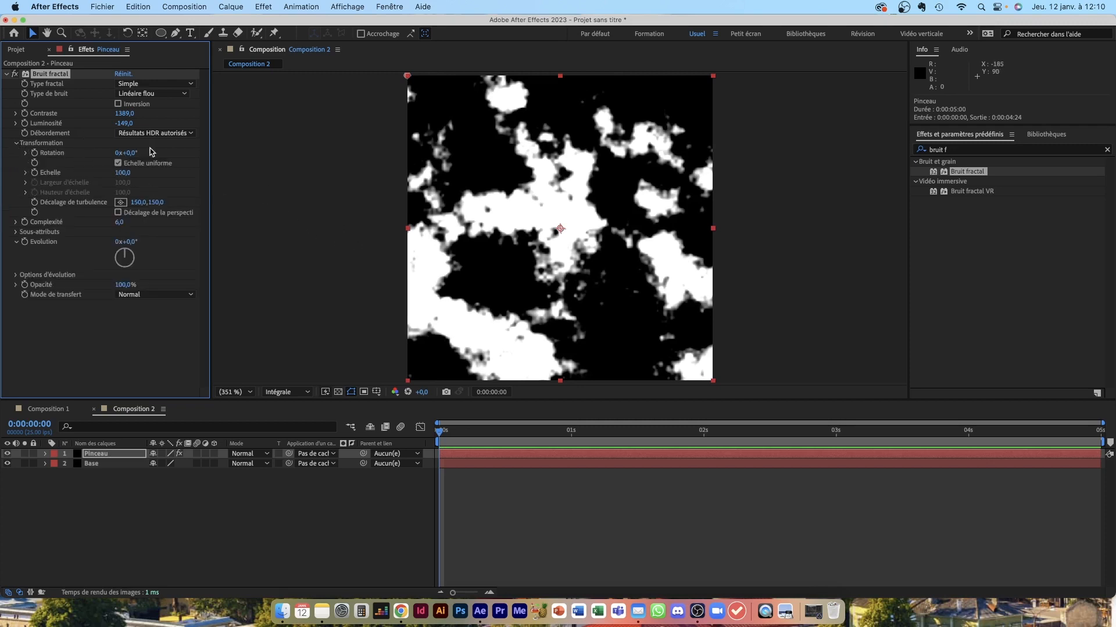
drag(123, 170, 86, 172)
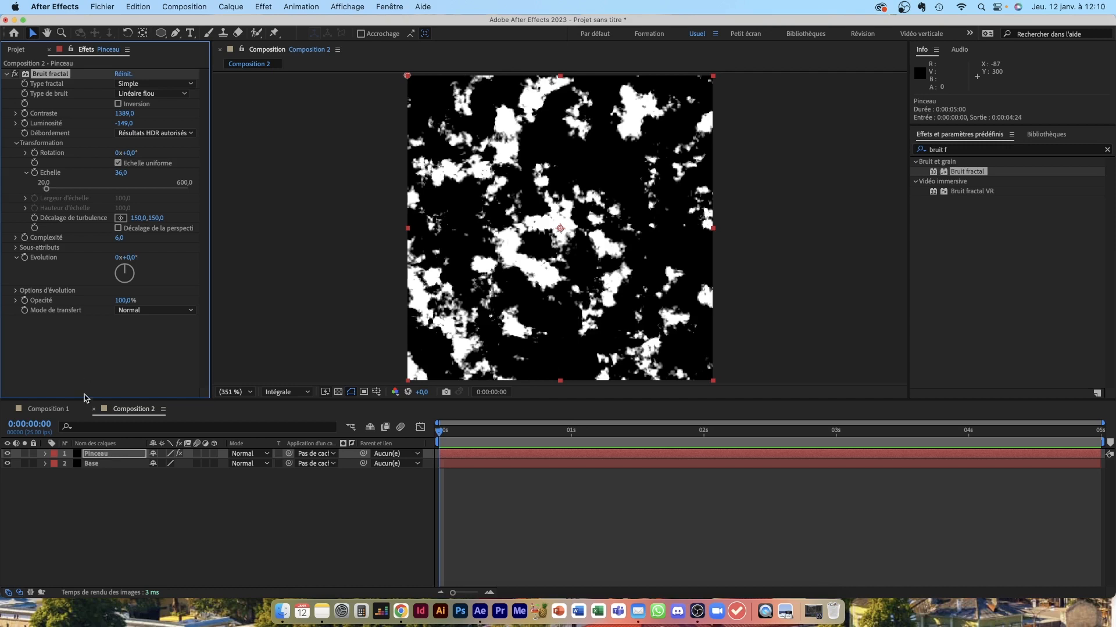
Step: Add an elliptical mask that fills the whole Pinceau layer
click(98, 455)
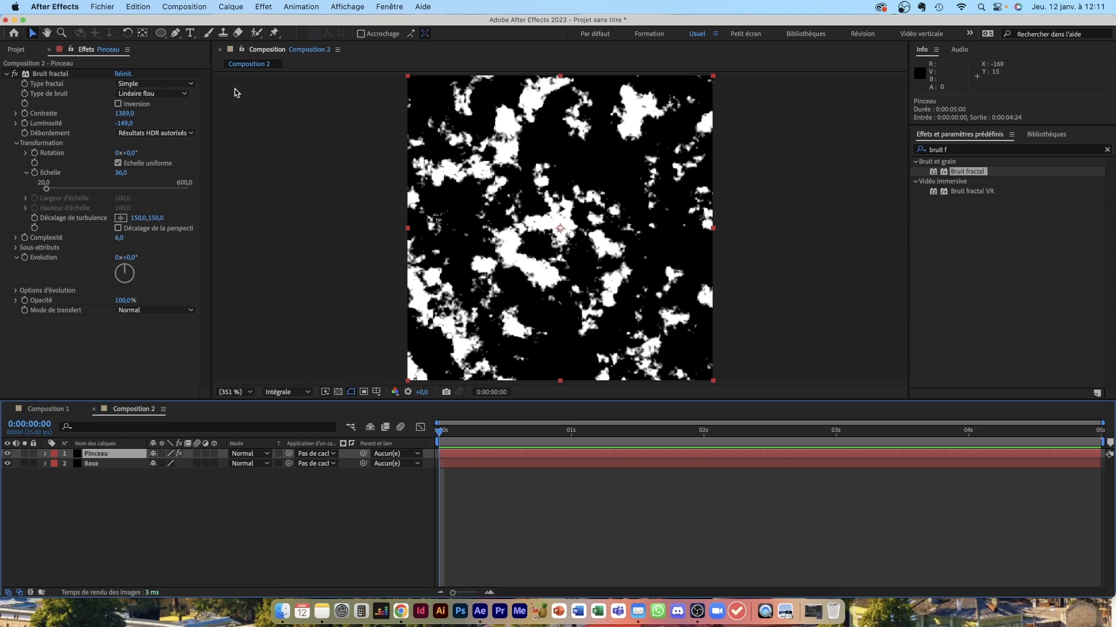
click(162, 35)
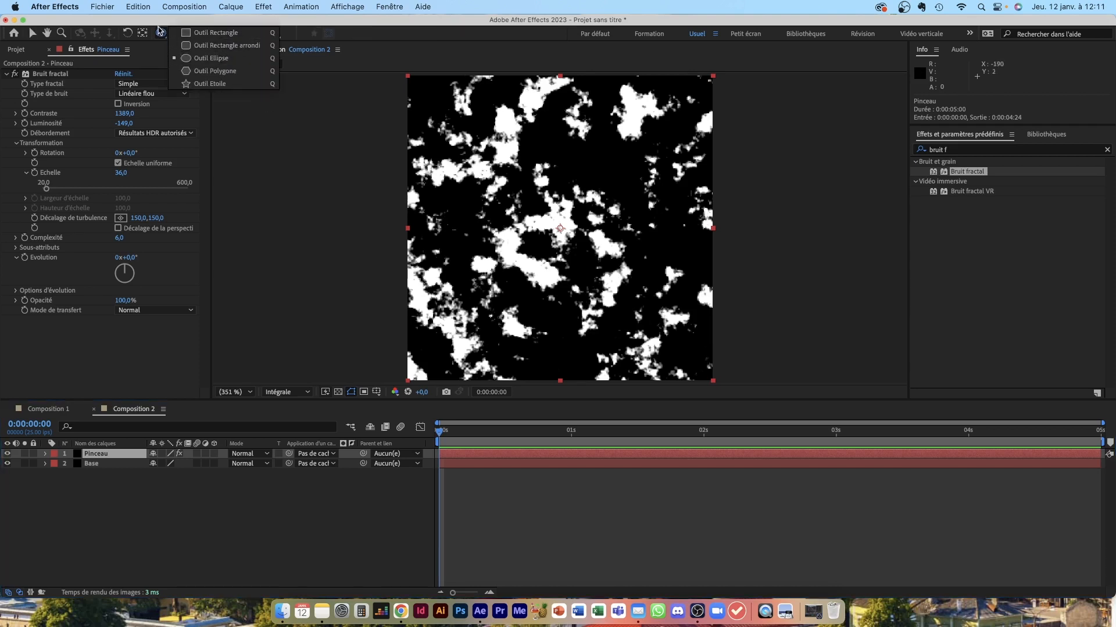
click(198, 58)
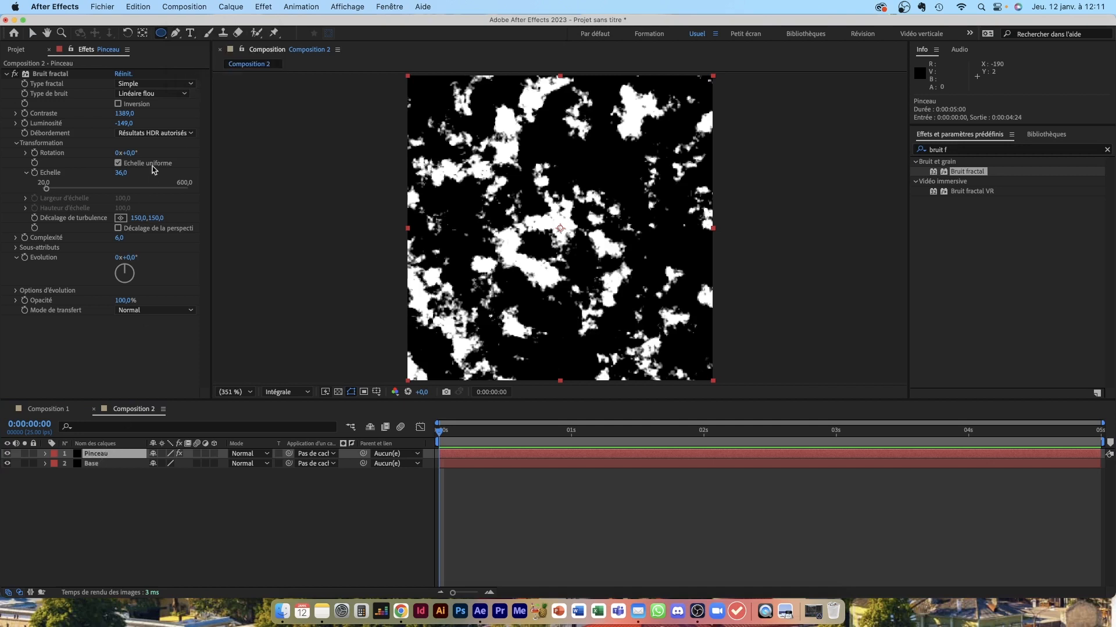
double_click(161, 33)
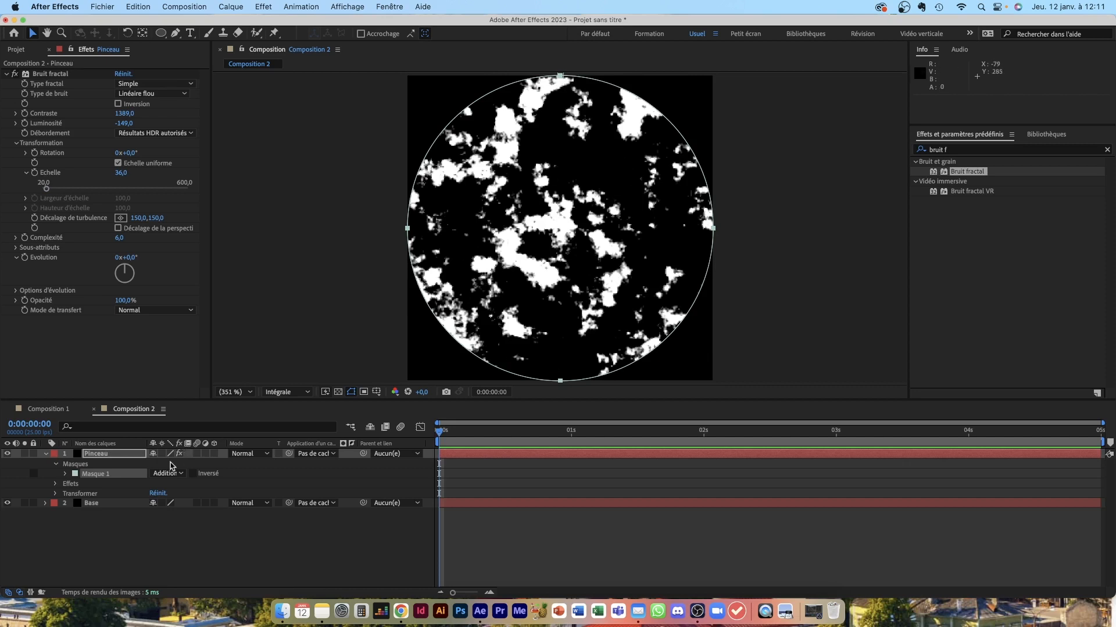
Step: Set the expansion of the Pinceau layer's mask to -29 pixels and its feather to 29 pixels
click(67, 474)
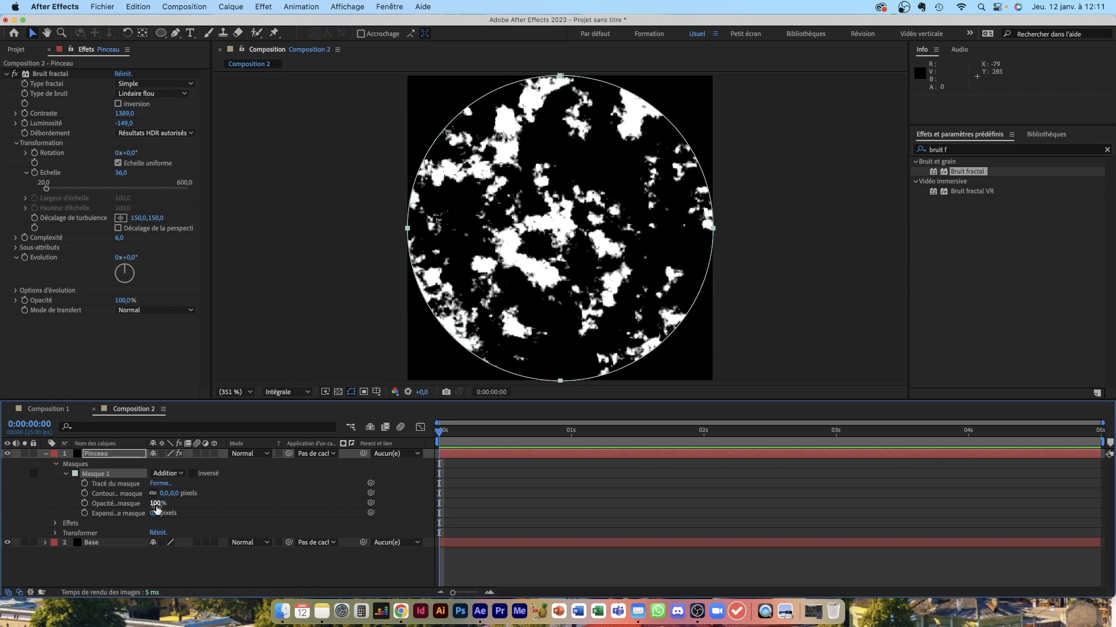
drag(154, 516, 184, 494)
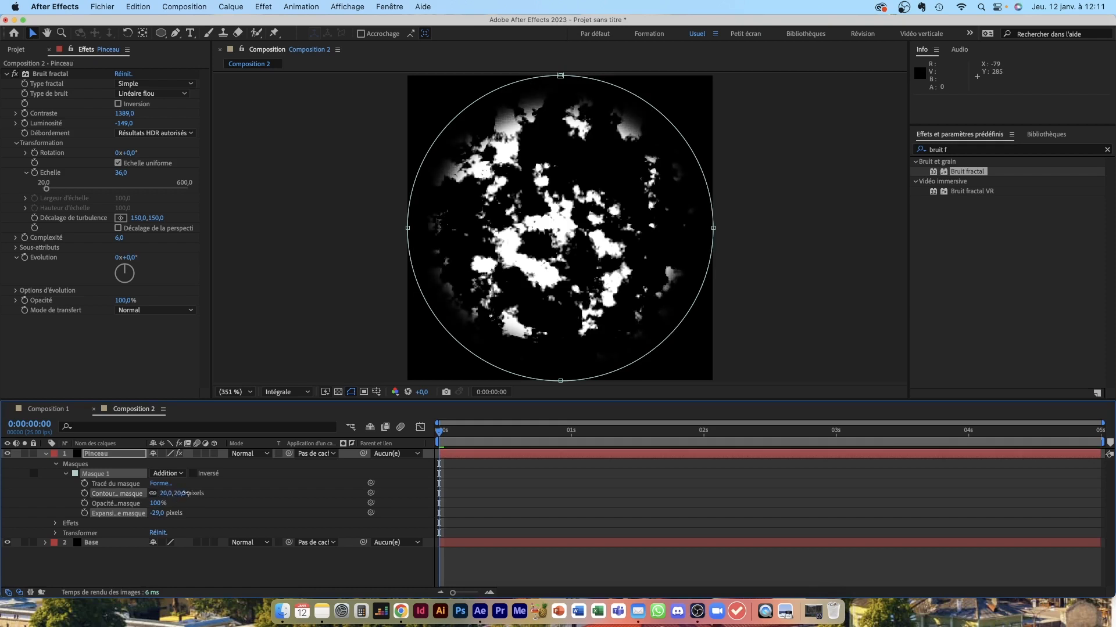
drag(186, 493, 189, 494)
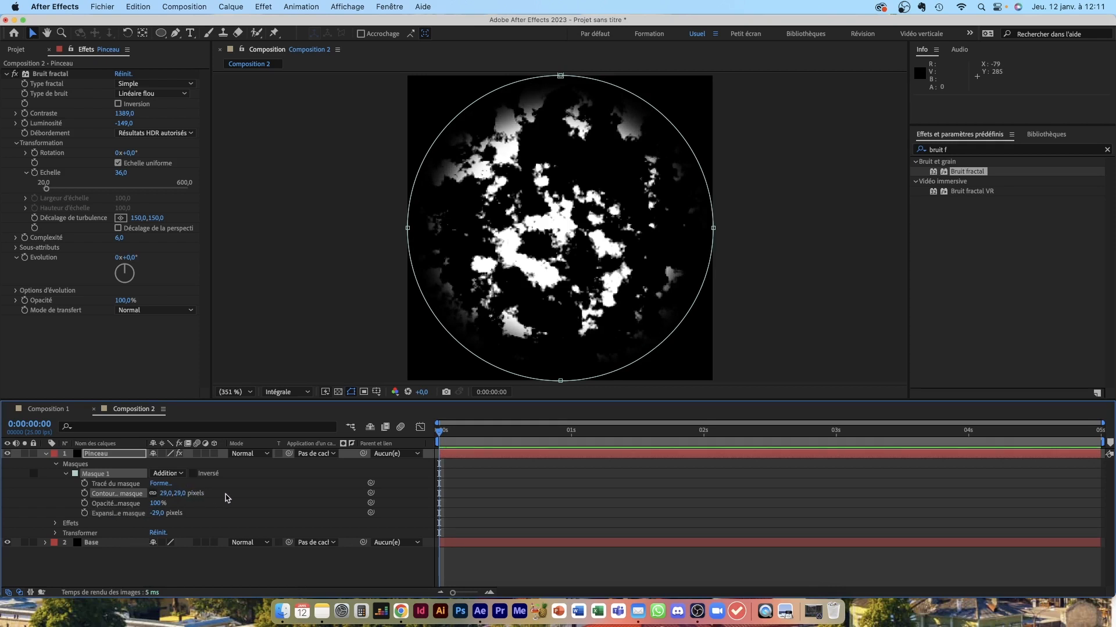
Step: Turn on the transparency grid and toggle the Base layer's visibility to compare the brush with and without its background
click(552, 508)
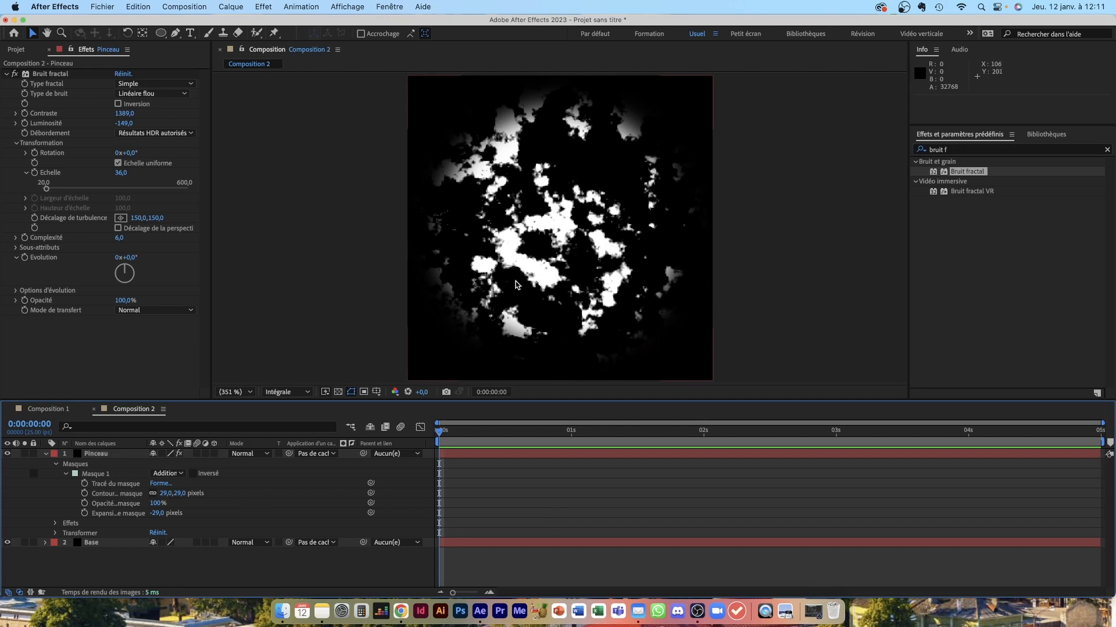
click(339, 393)
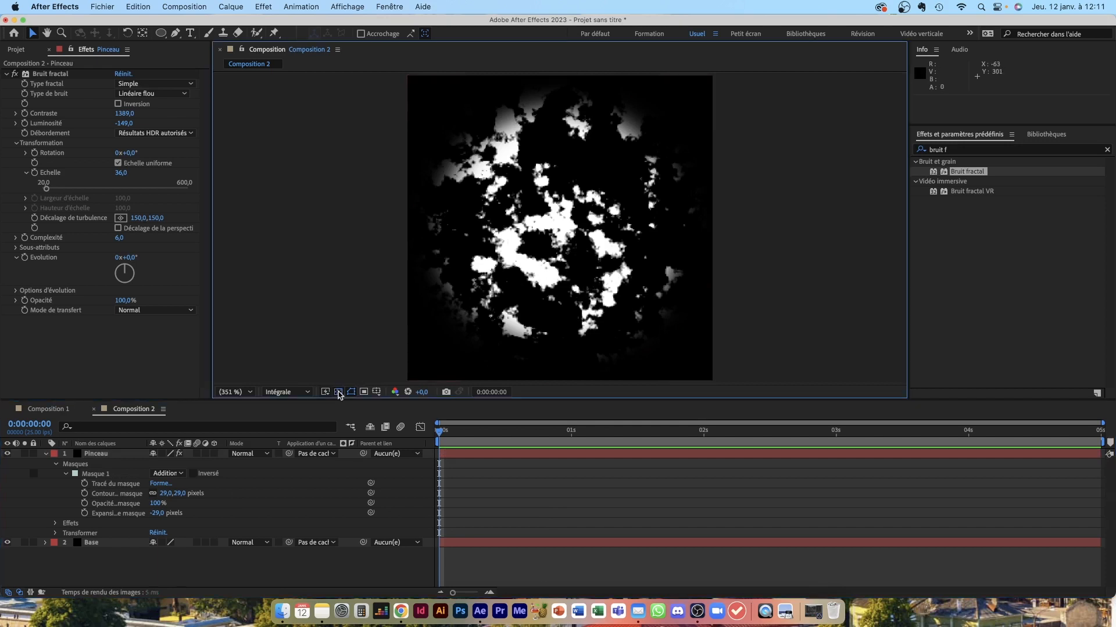
click(8, 542)
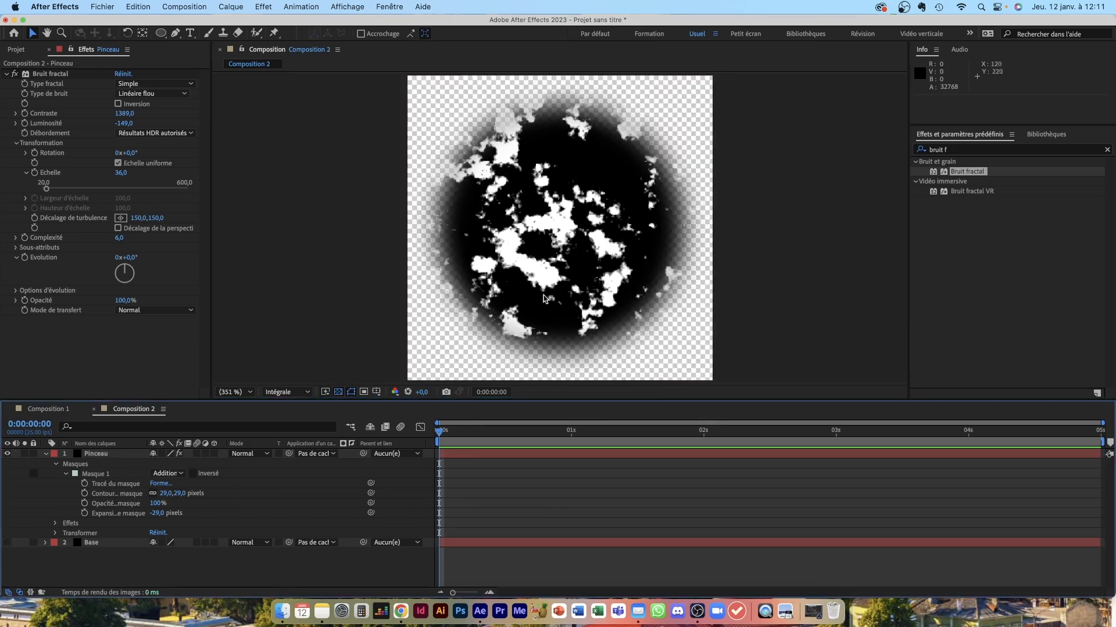
click(7, 543)
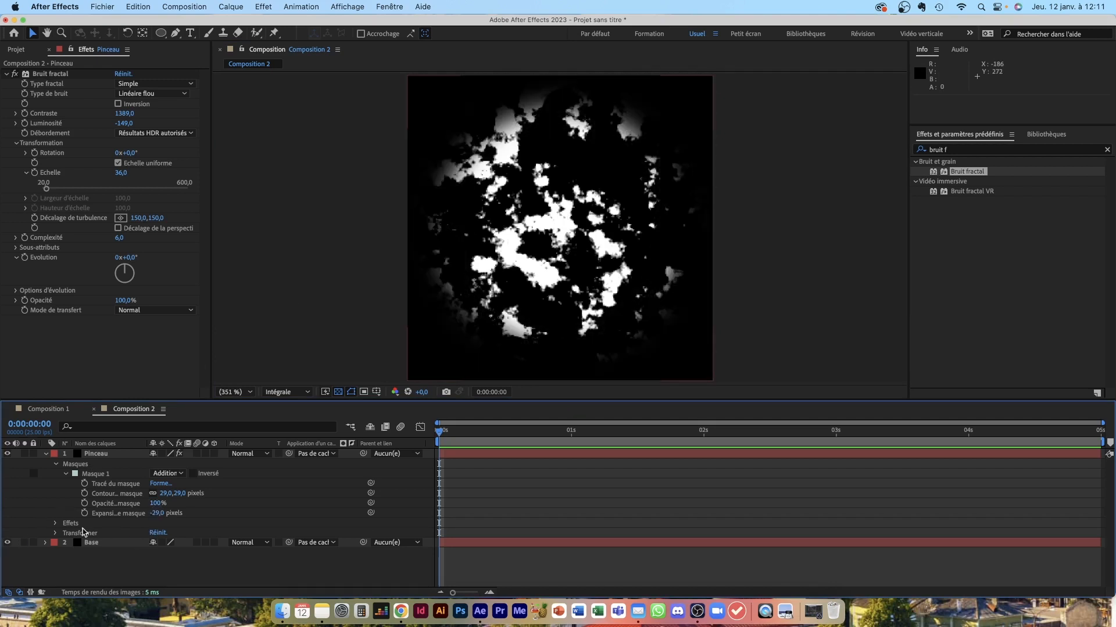
click(7, 543)
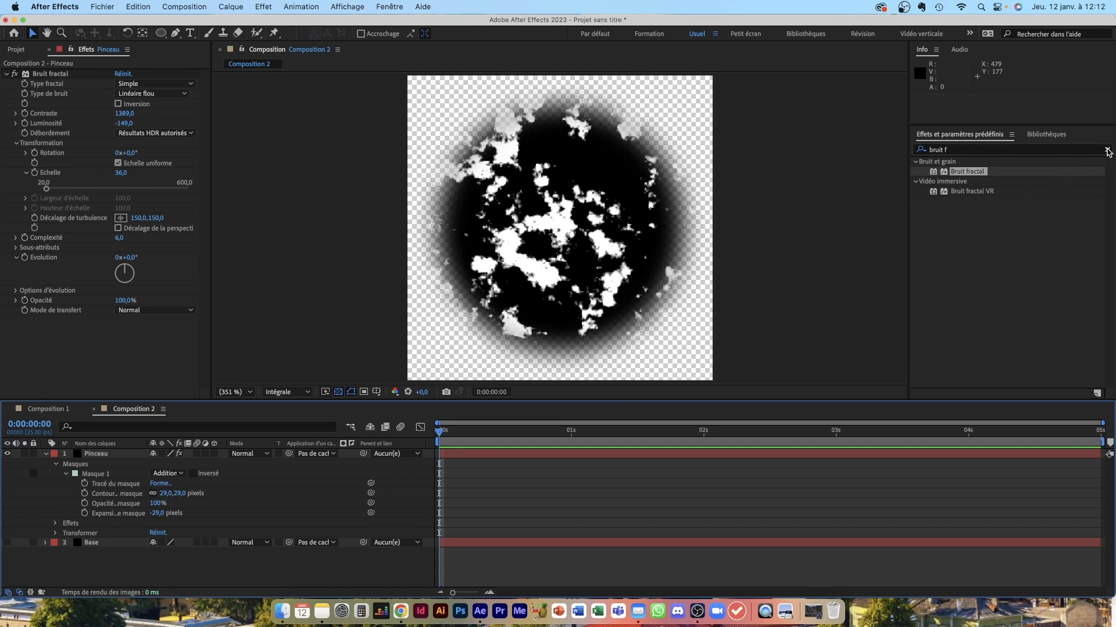
Step: Clear the search text from the list of effects and presets
click(1108, 151)
click(1043, 150)
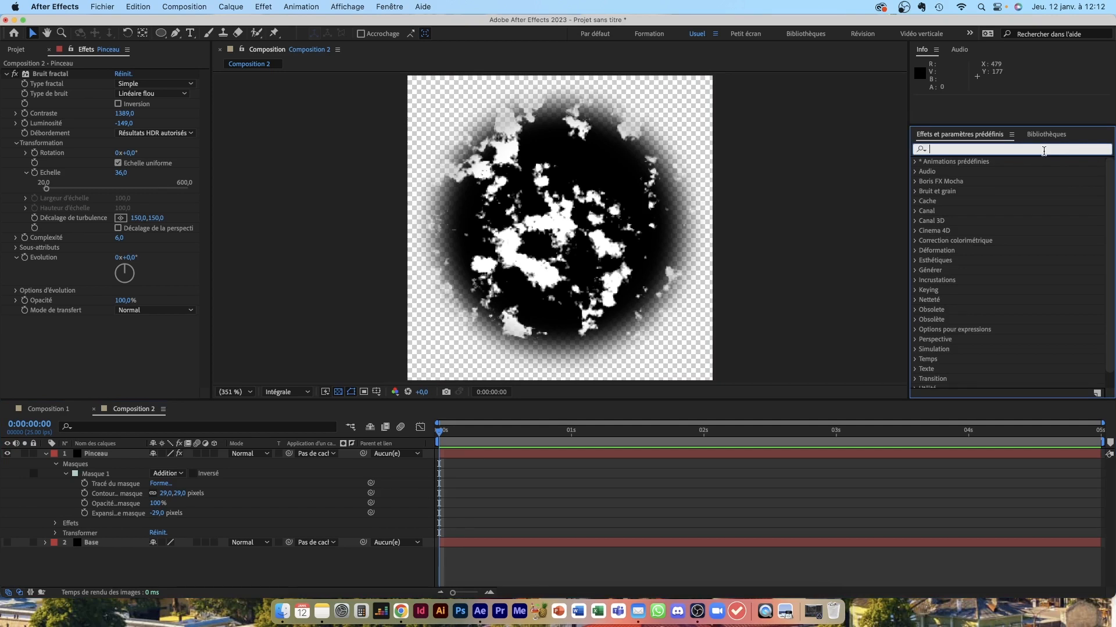
click(263, 7)
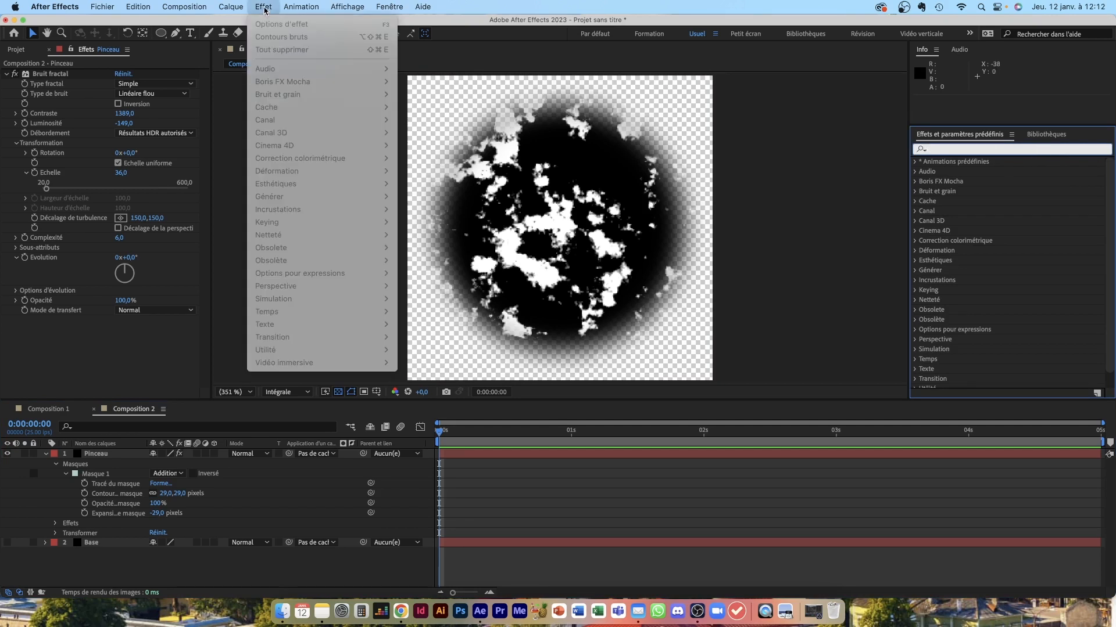
click(109, 458)
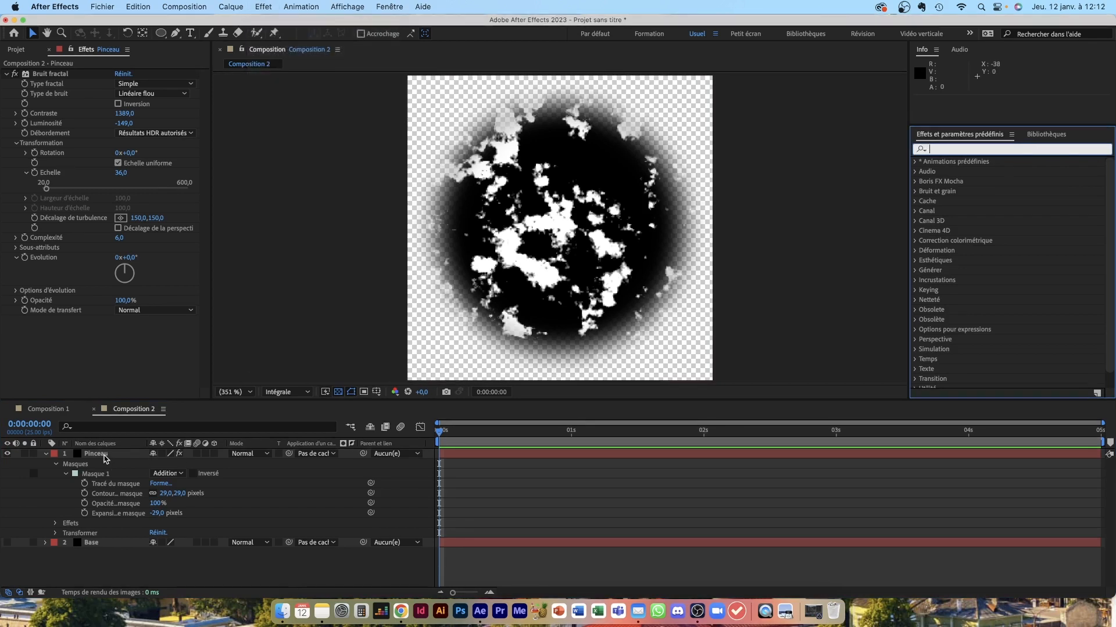
click(107, 459)
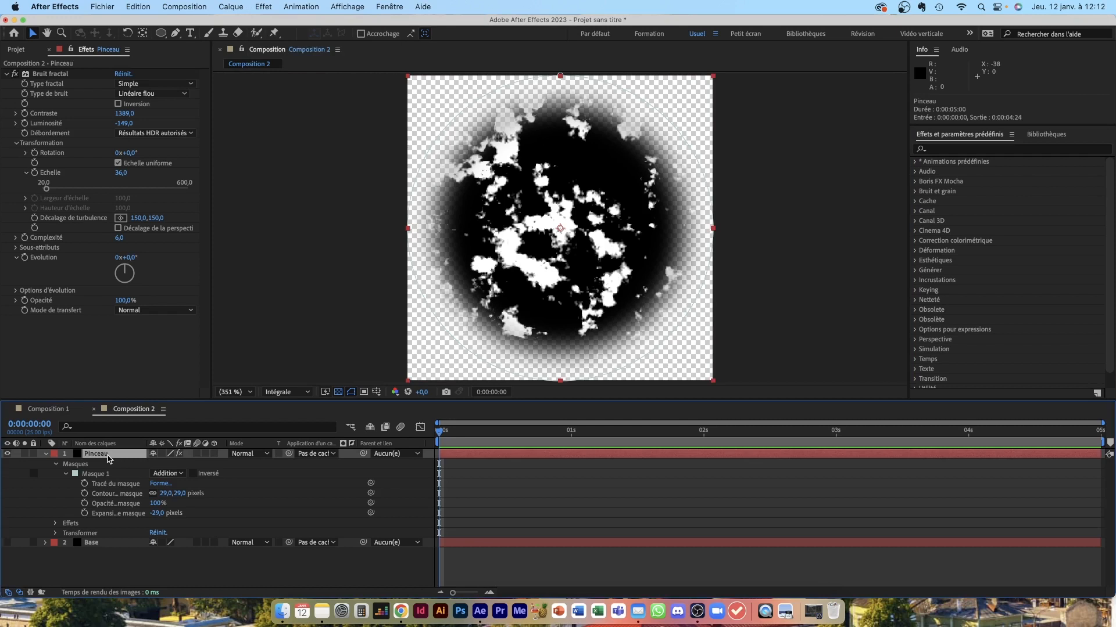
click(507, 564)
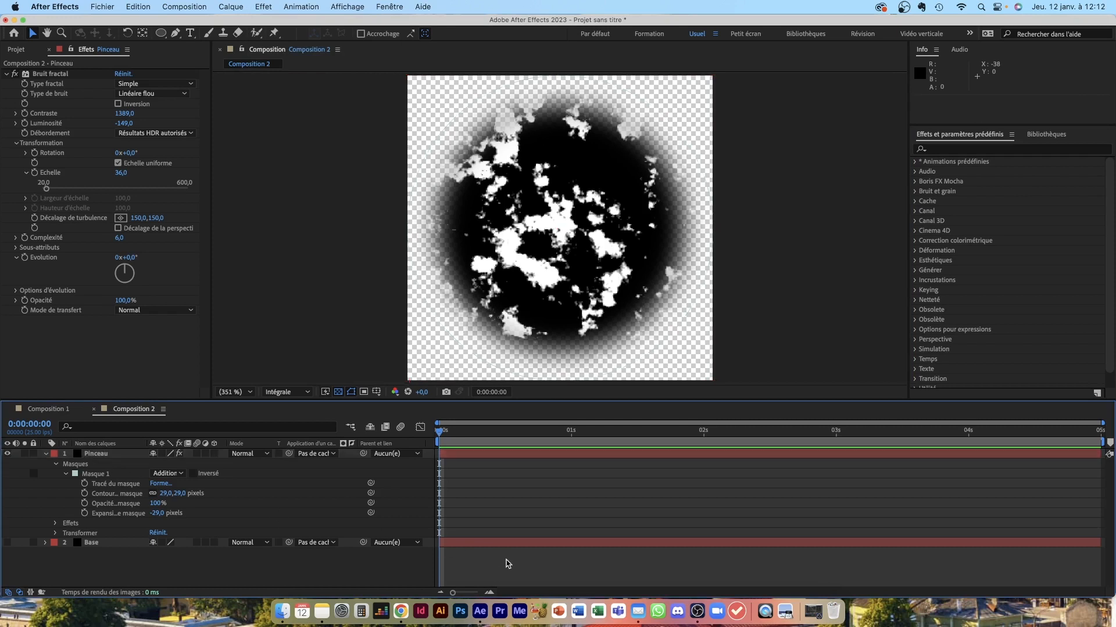
right_click(577, 566)
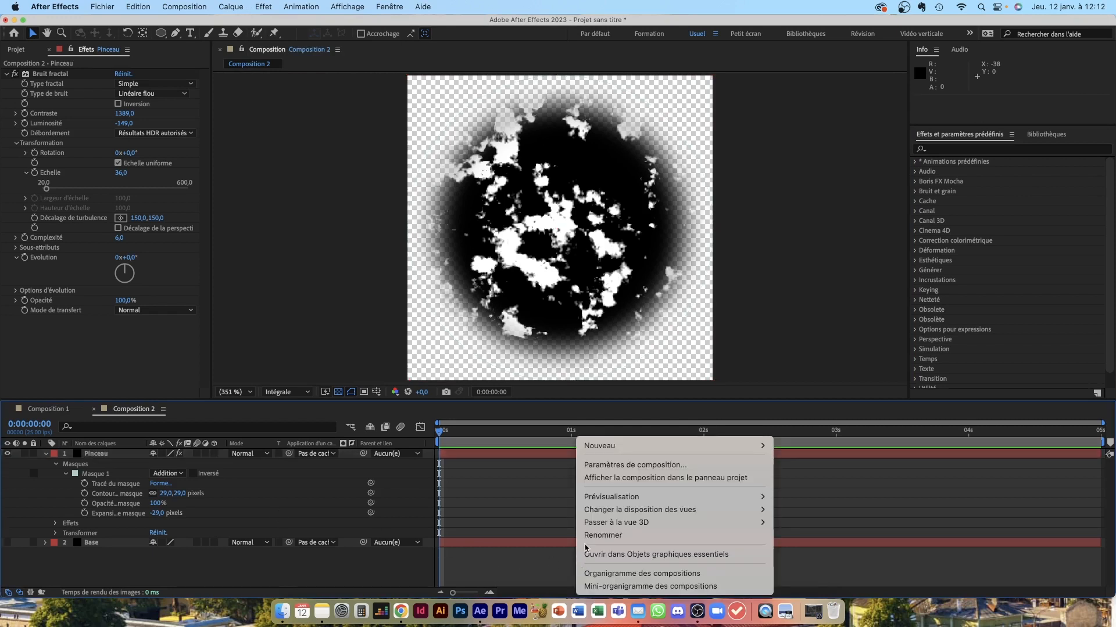
key(Escape)
Step: Show the Base layer again and add a new adjustment layer (Calque d'effets) above the Pinceau layer
click(7, 542)
right_click(520, 564)
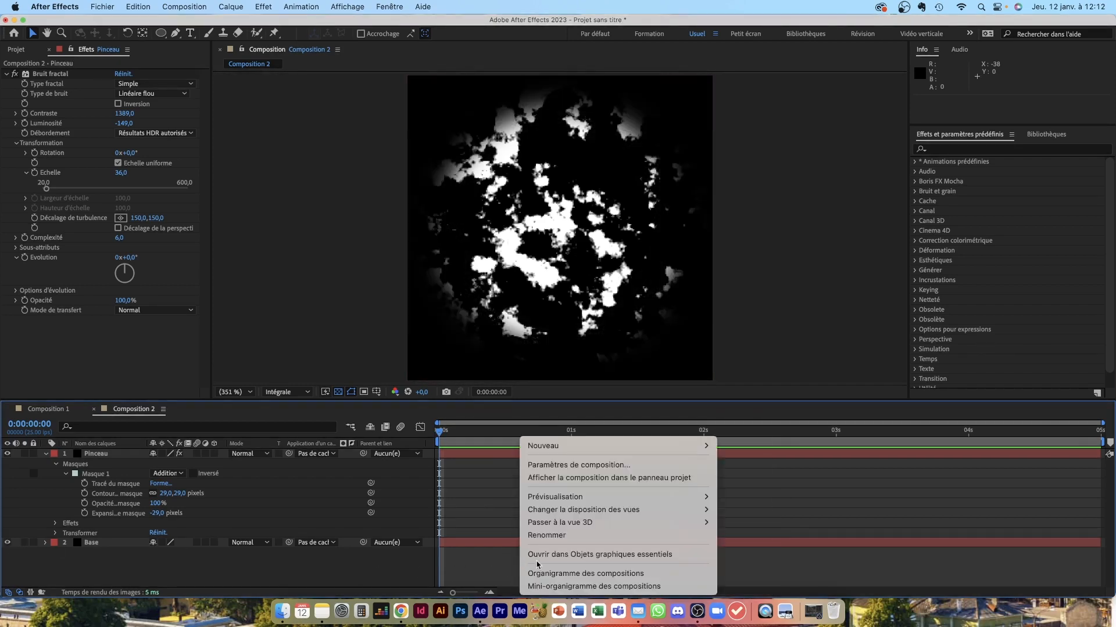
mouse_move(584, 454)
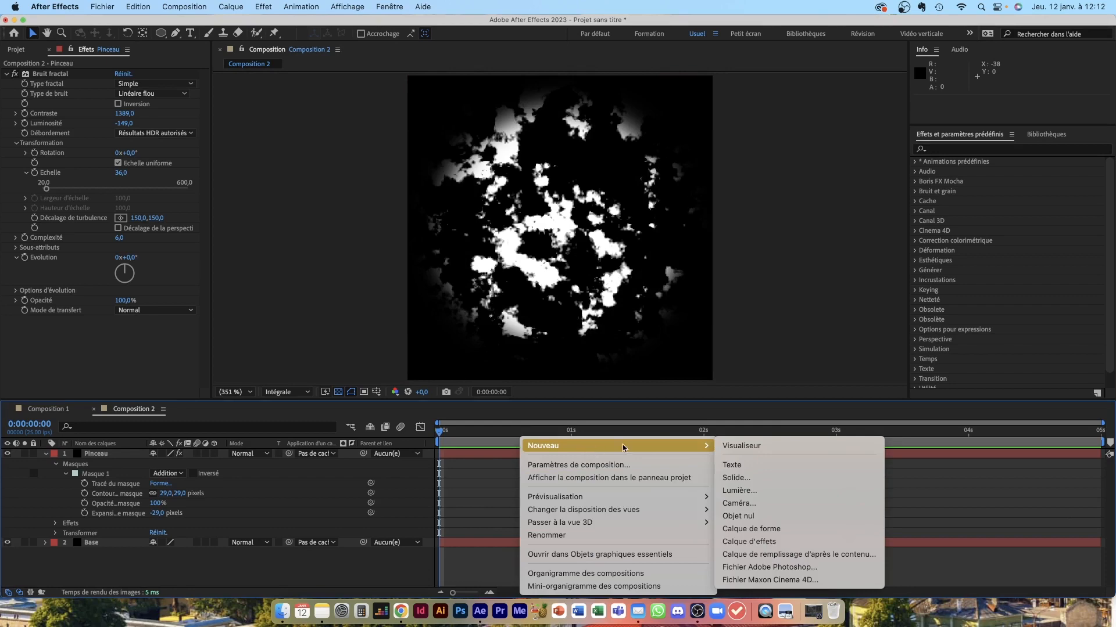
click(749, 543)
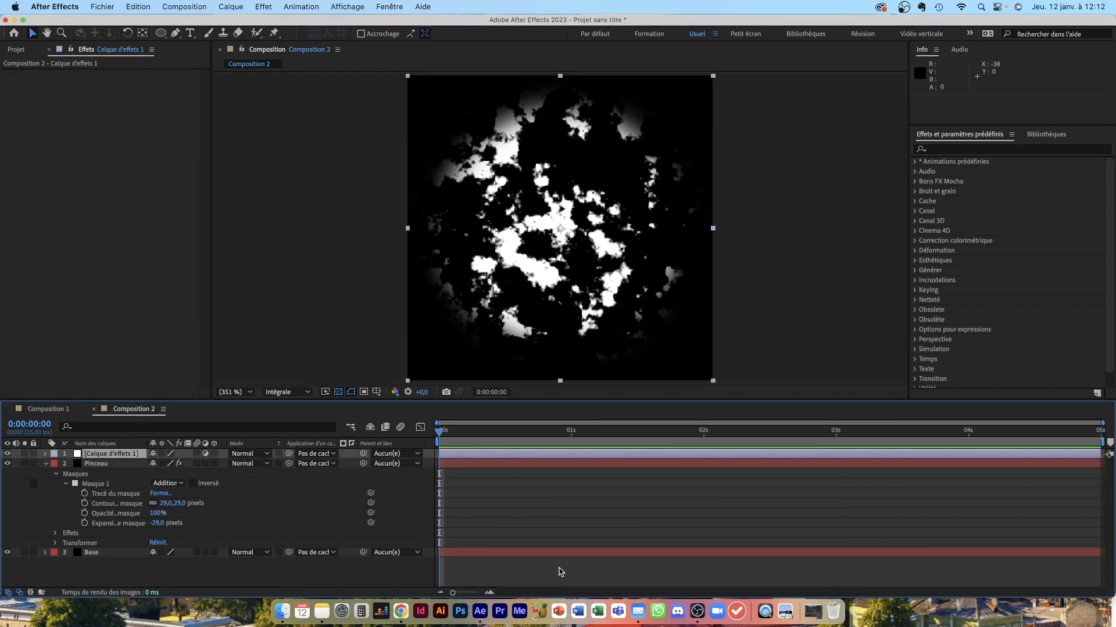
right_click(543, 499)
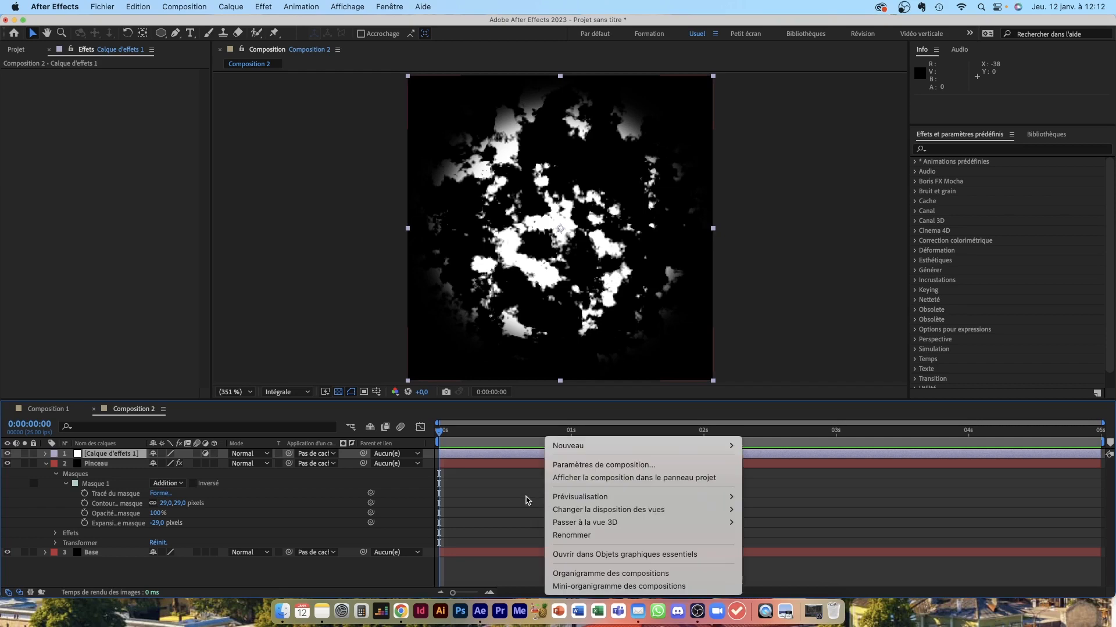
click(518, 497)
right_click(503, 466)
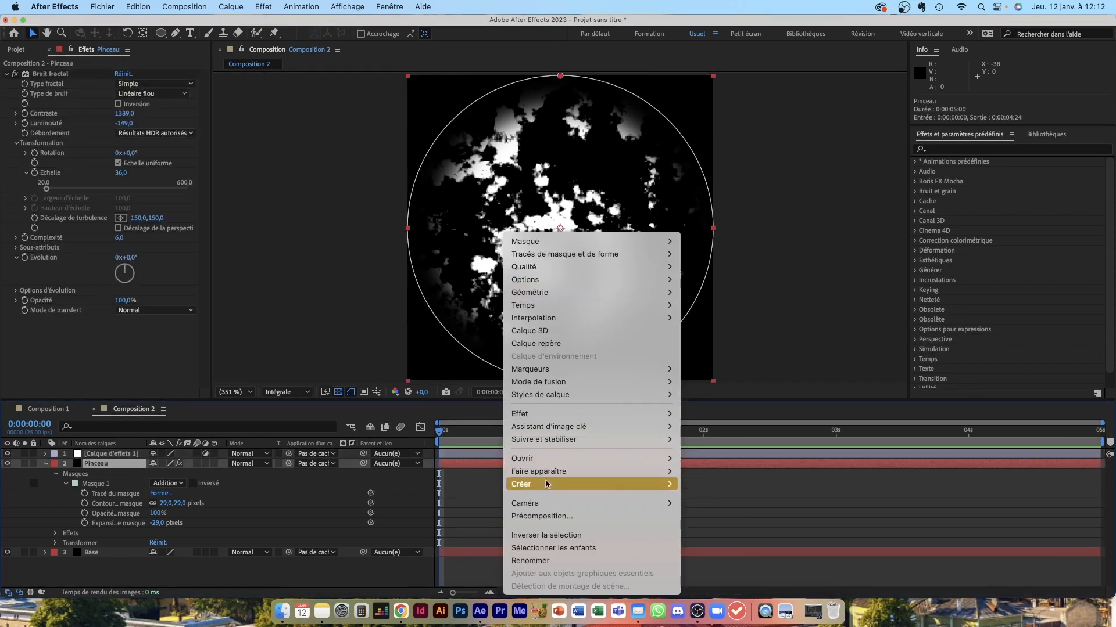
click(480, 487)
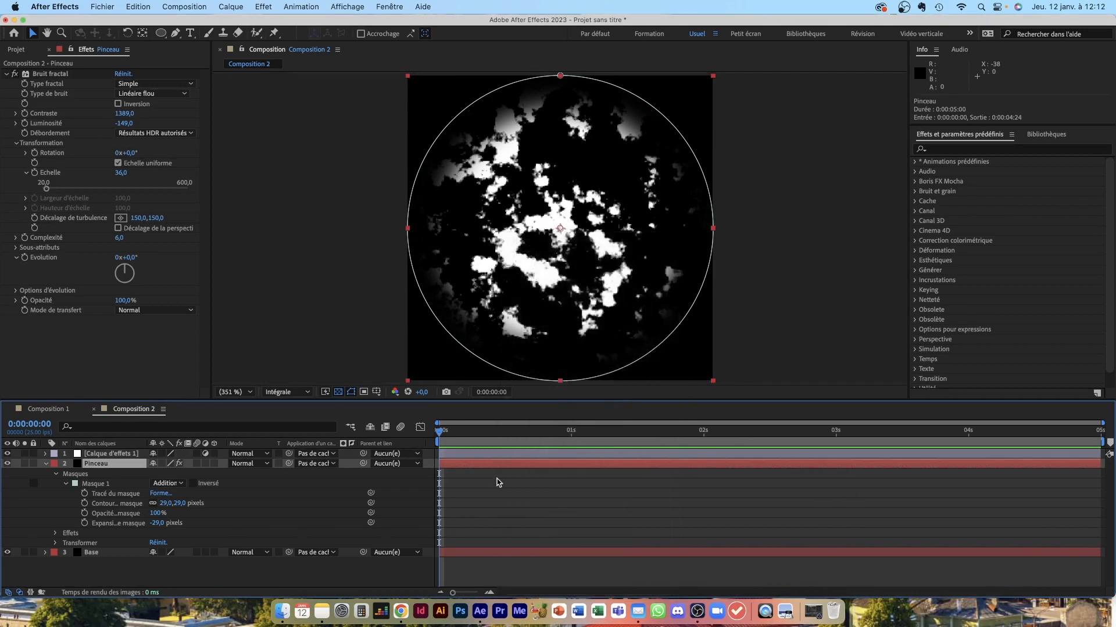
Step: Rename the adjustment layer as Alpha
click(104, 456)
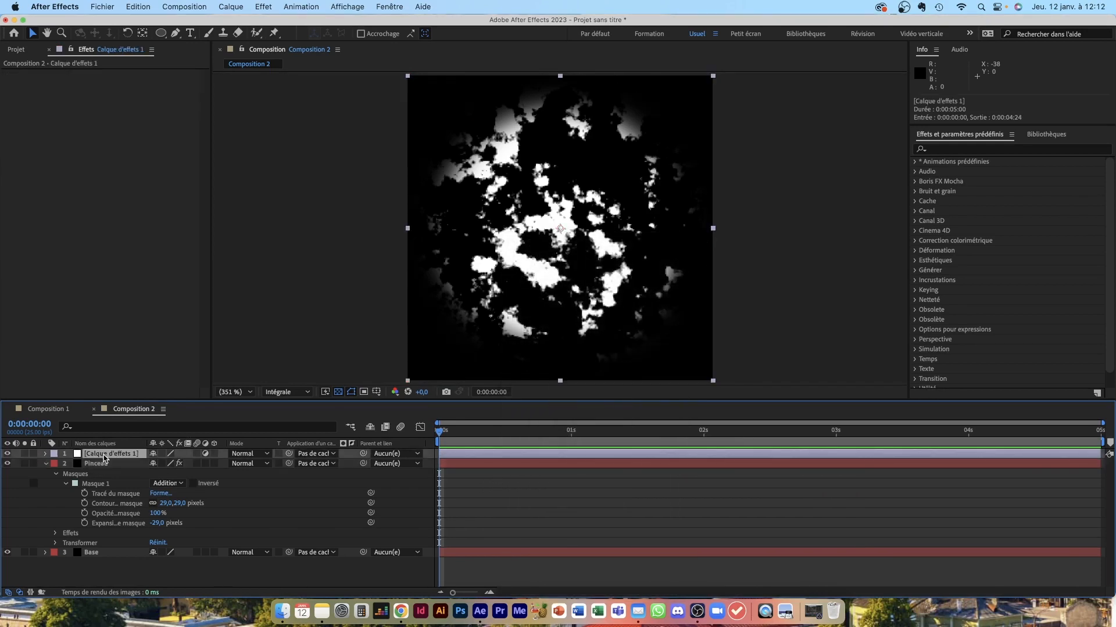
key(Return)
text(Alpha)
key(Return)
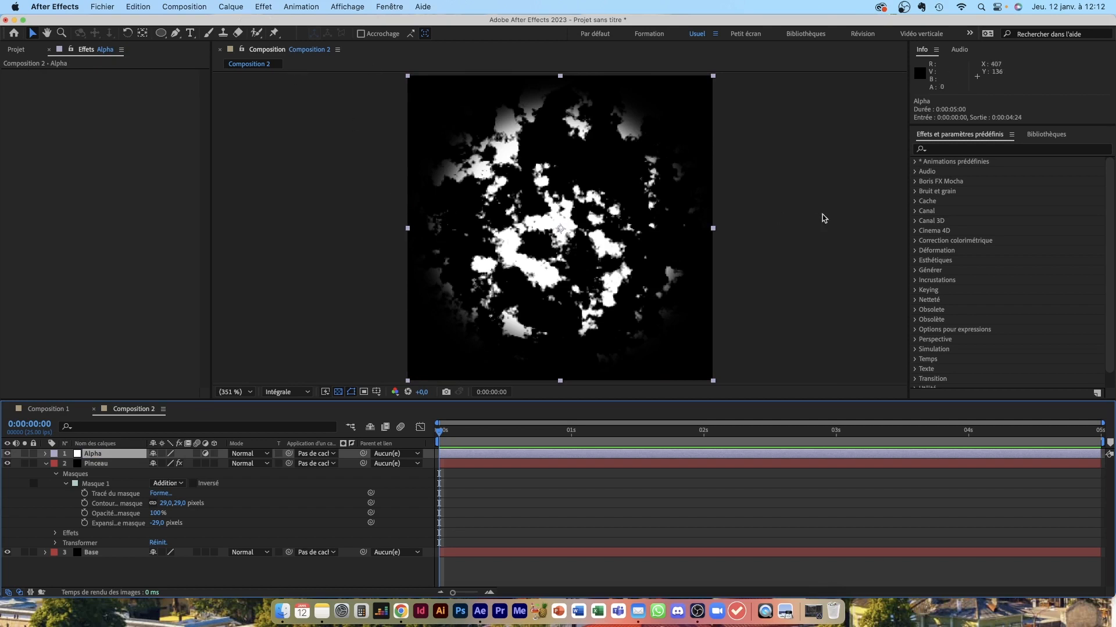
Step: Apply the Décalage des couches channel effect to the Alpha layer
click(263, 6)
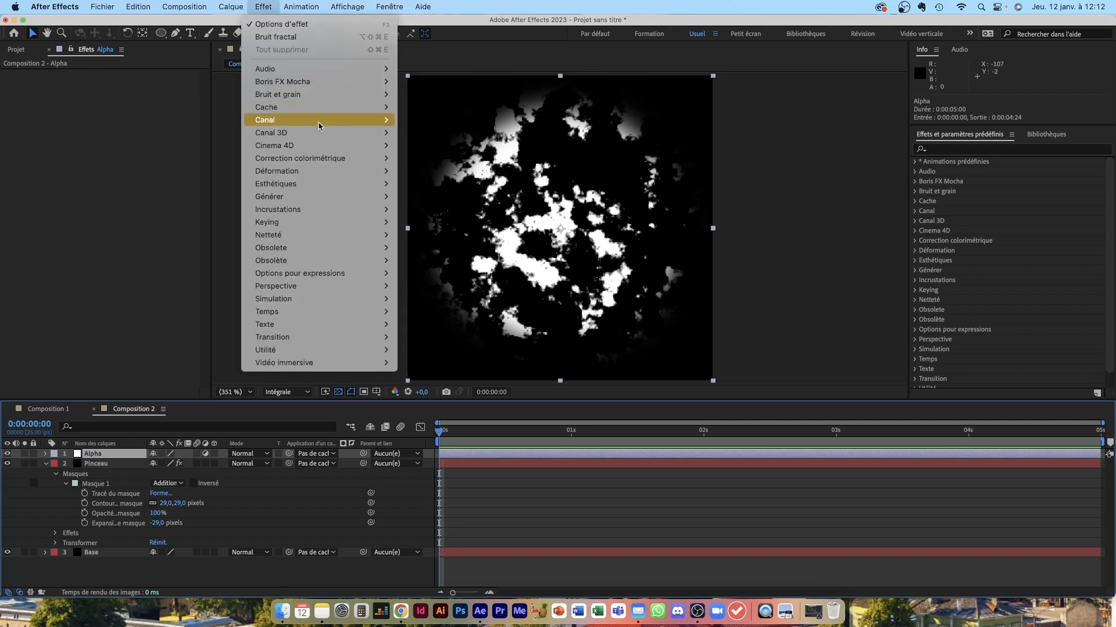
mouse_move(318, 161)
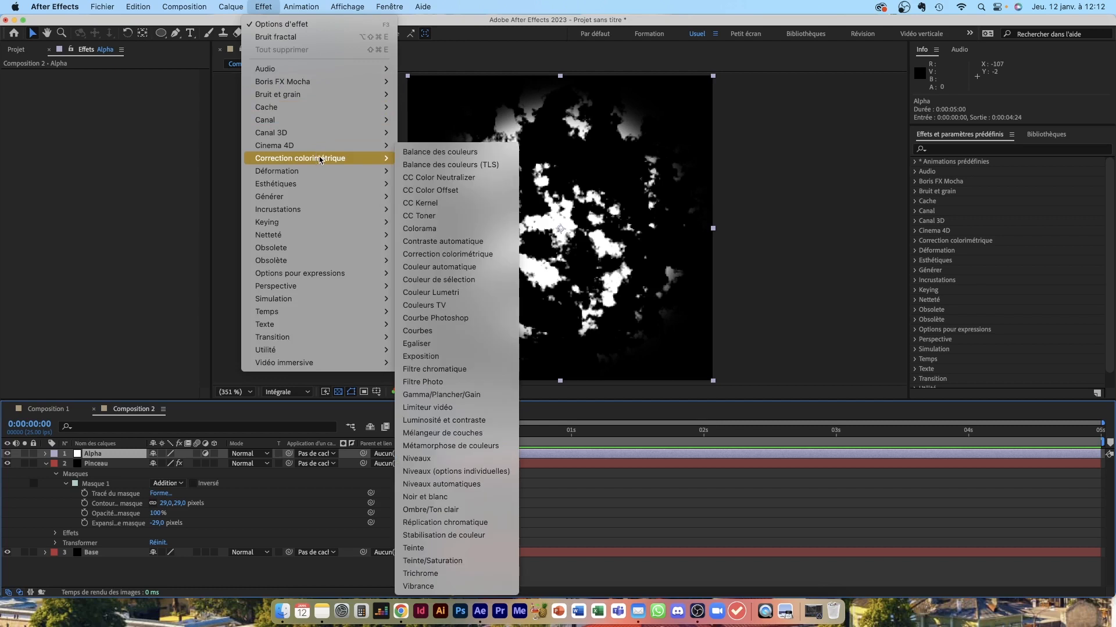
mouse_move(324, 120)
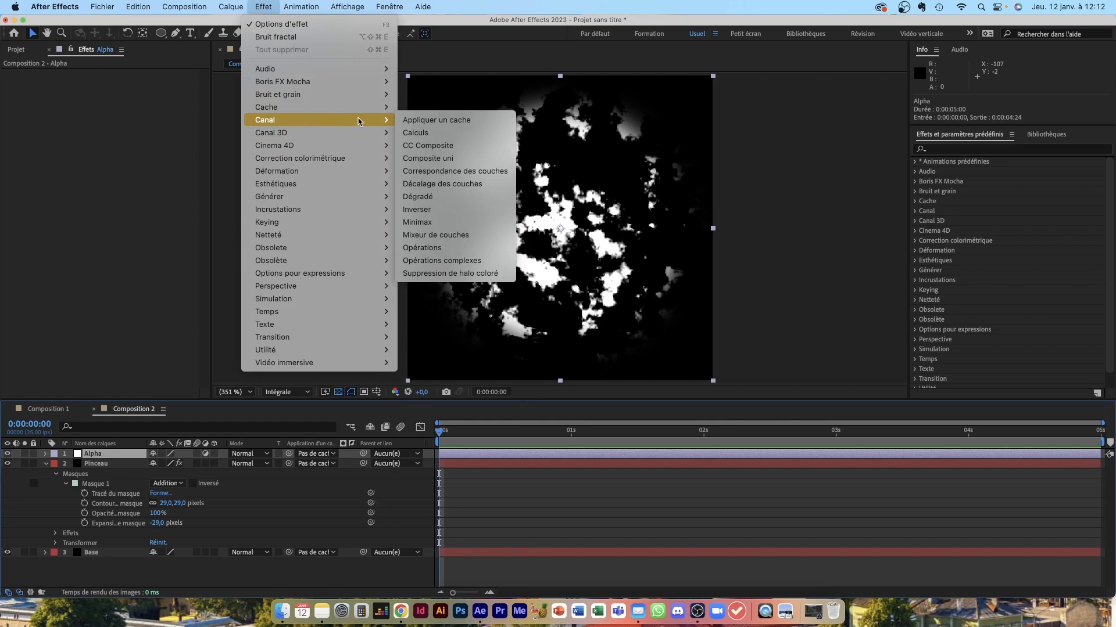
click(437, 186)
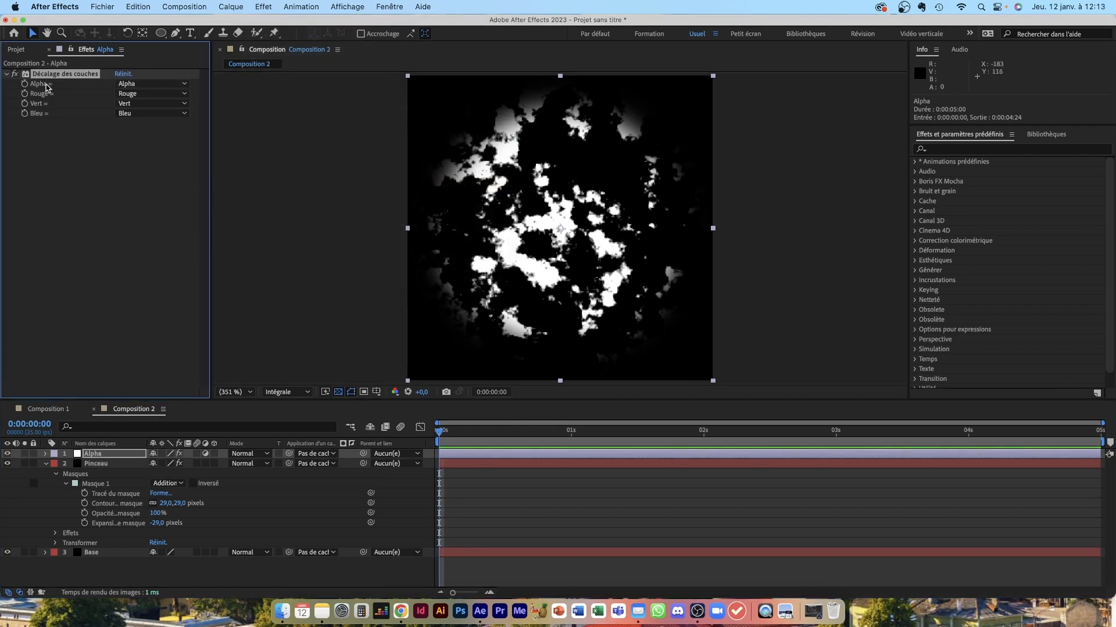
Step: In the Décalage des couches effect, take Alpha from Luminance and set Rouge, Vert and Bleu to Tout
click(149, 84)
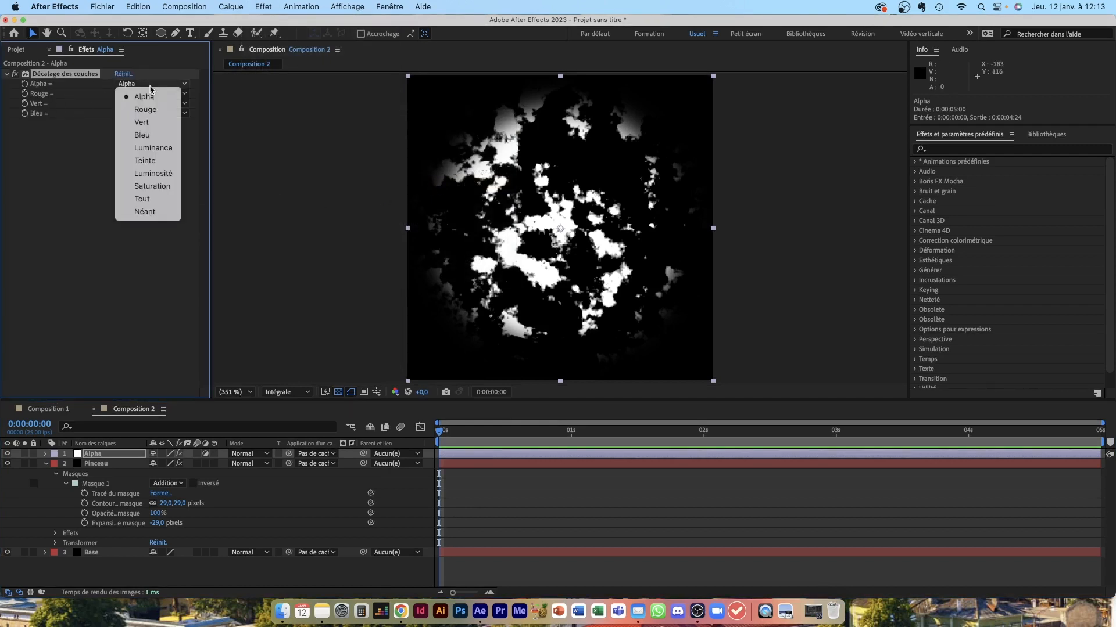
click(157, 149)
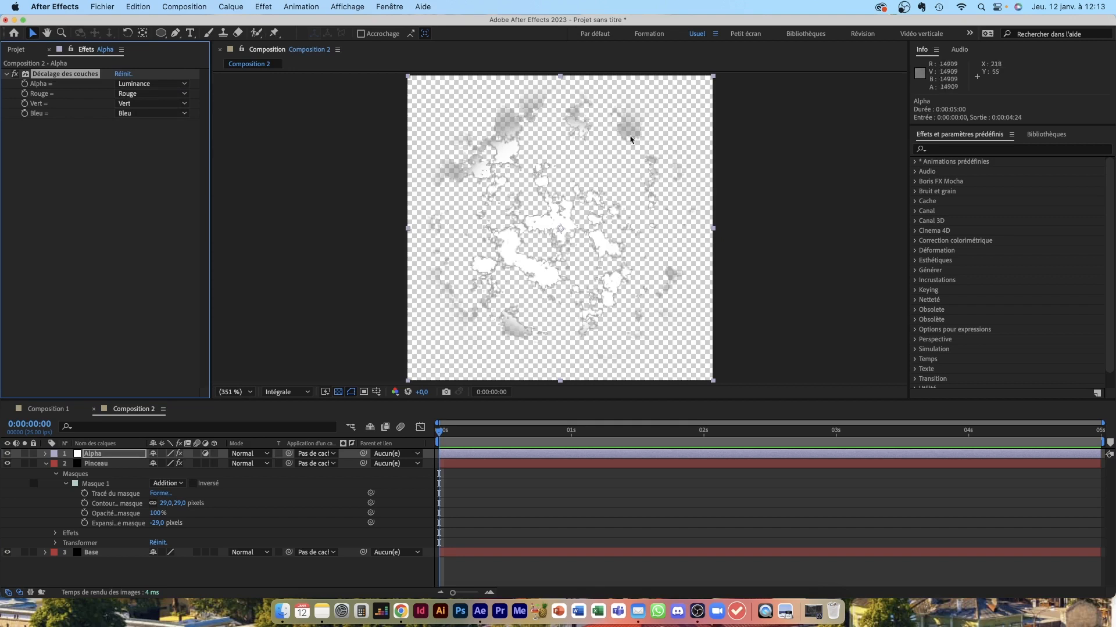
click(154, 95)
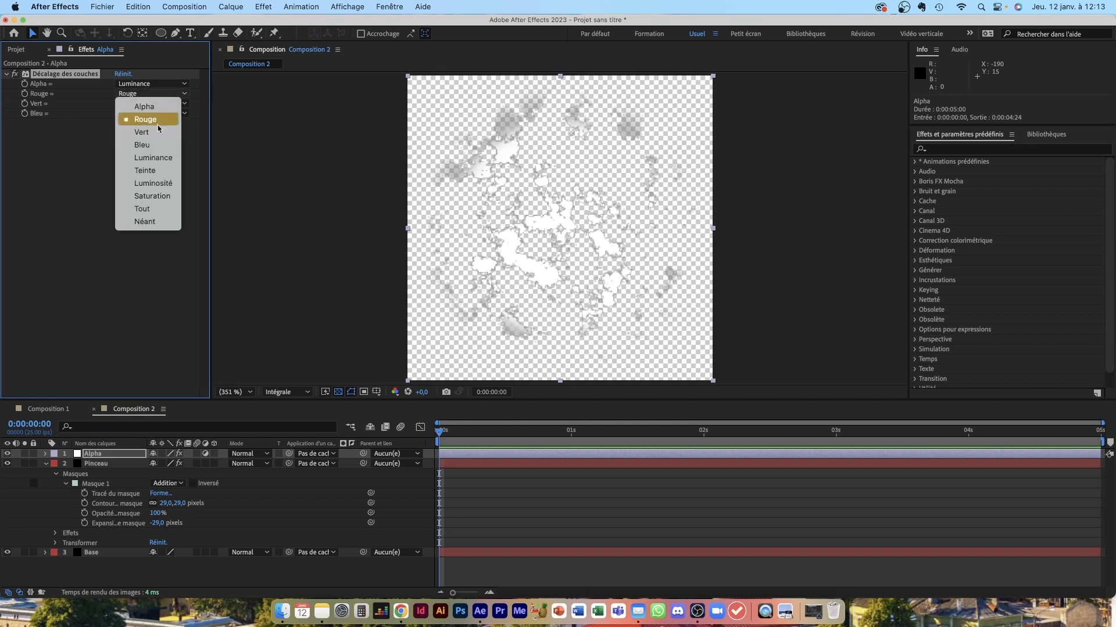
click(154, 209)
click(154, 103)
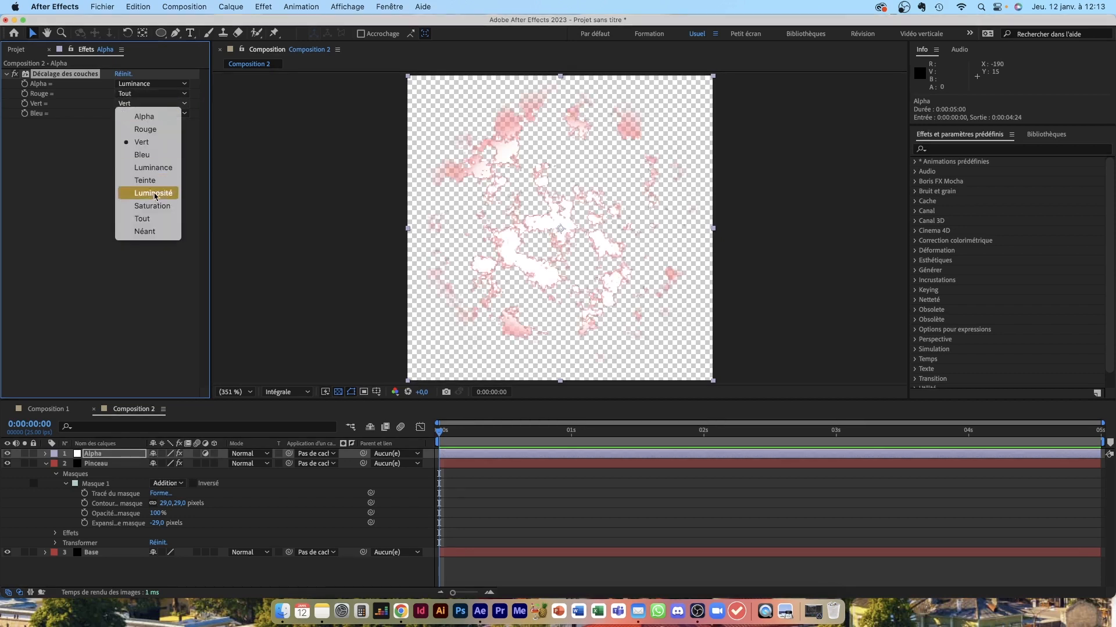
click(154, 219)
click(154, 113)
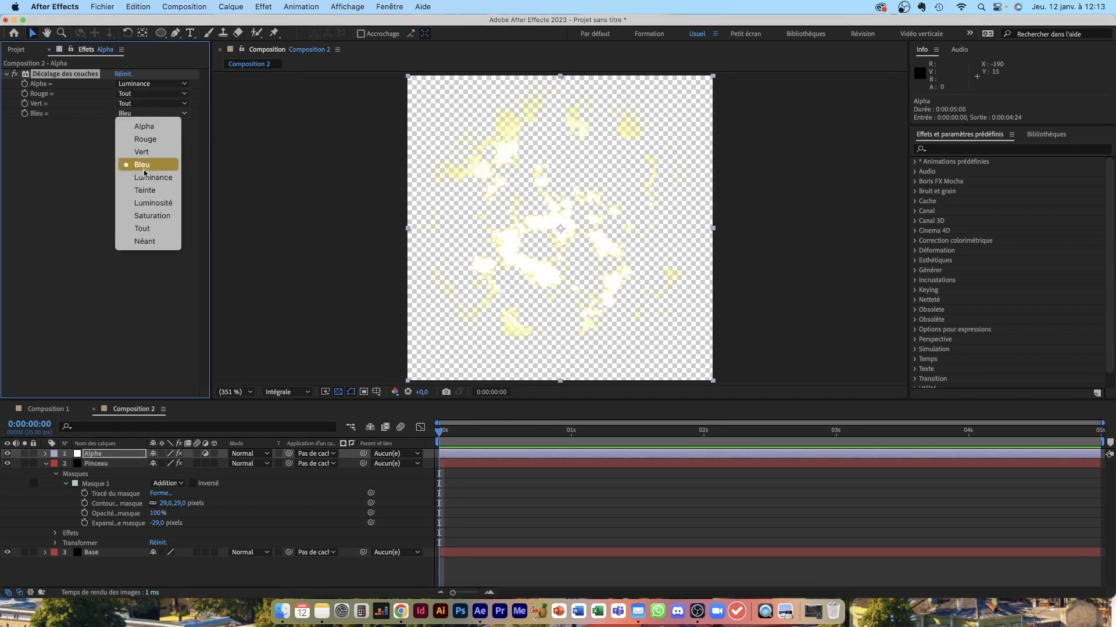
click(147, 227)
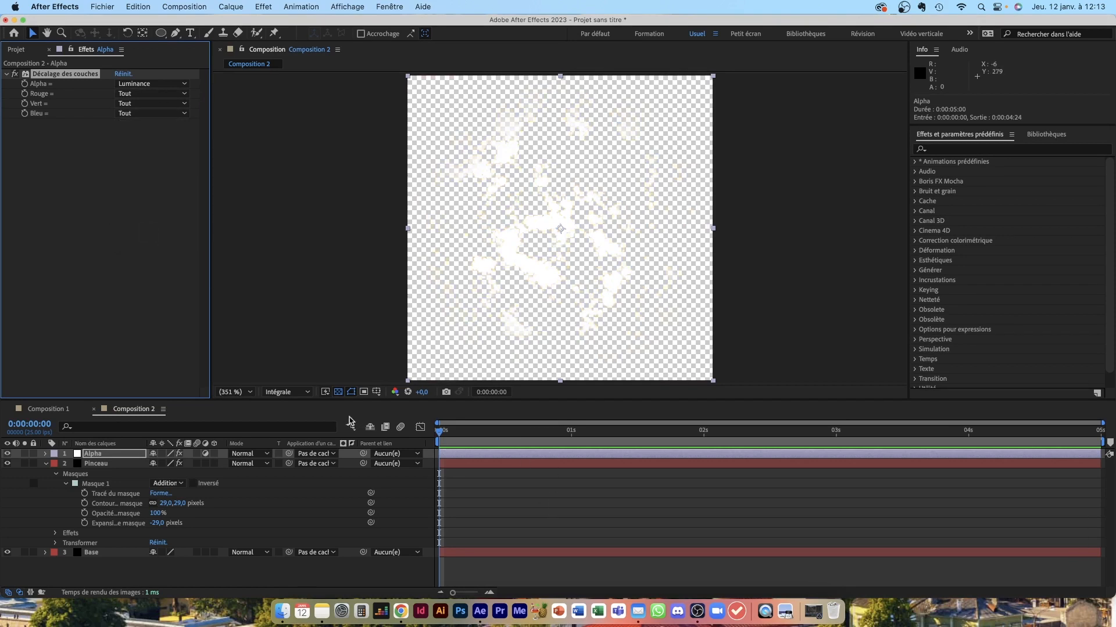
Step: Toggle the transparency grid off and on to check the brush against black and transparent backgrounds, then deselect the layer
click(339, 393)
click(339, 393)
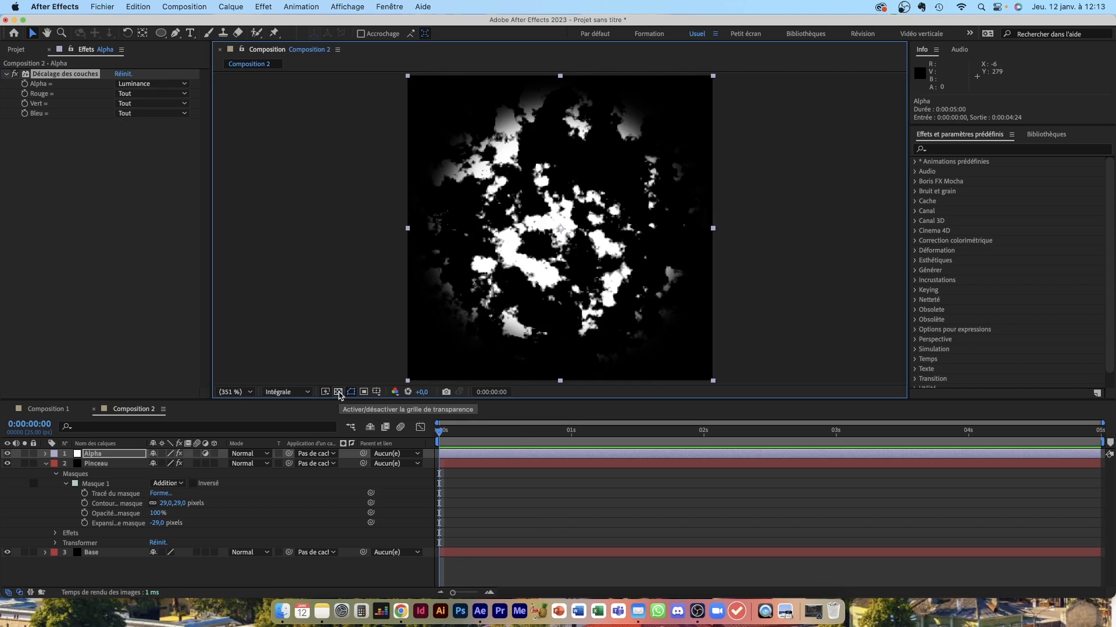
click(339, 393)
click(338, 394)
click(339, 393)
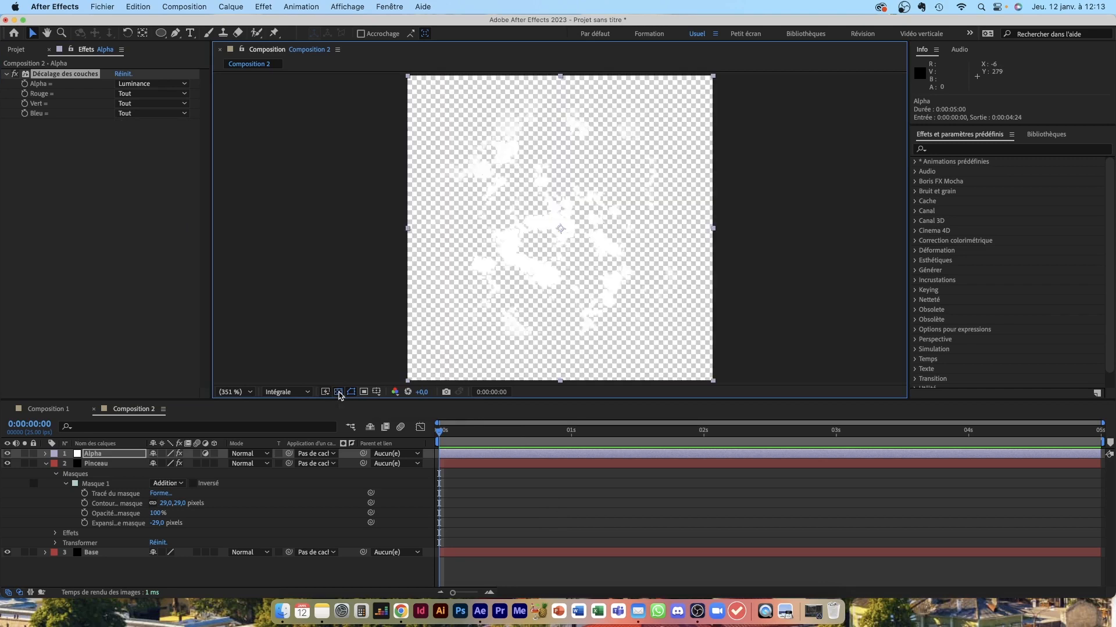
click(561, 514)
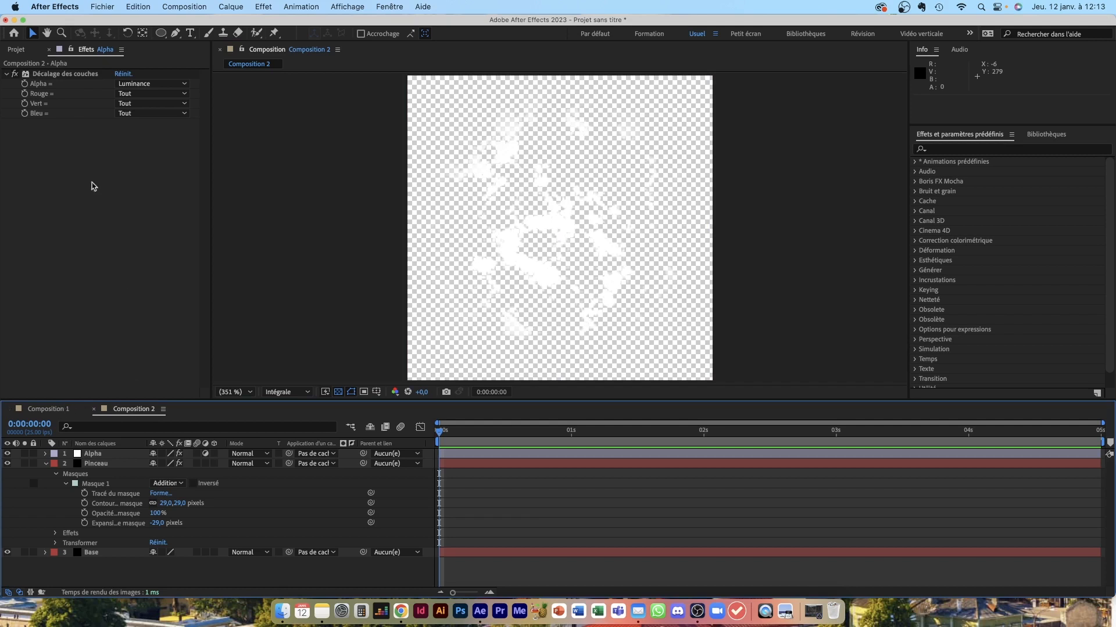
Step: Rename the project's Composition 2 as Pinceau
click(17, 51)
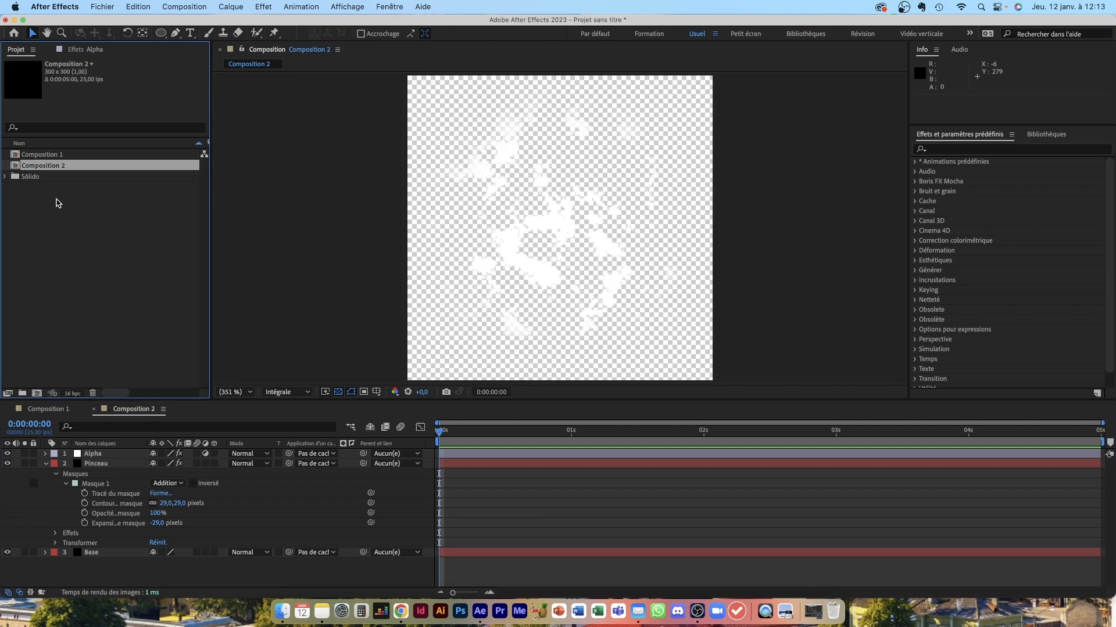
click(64, 168)
text(Pinceau)
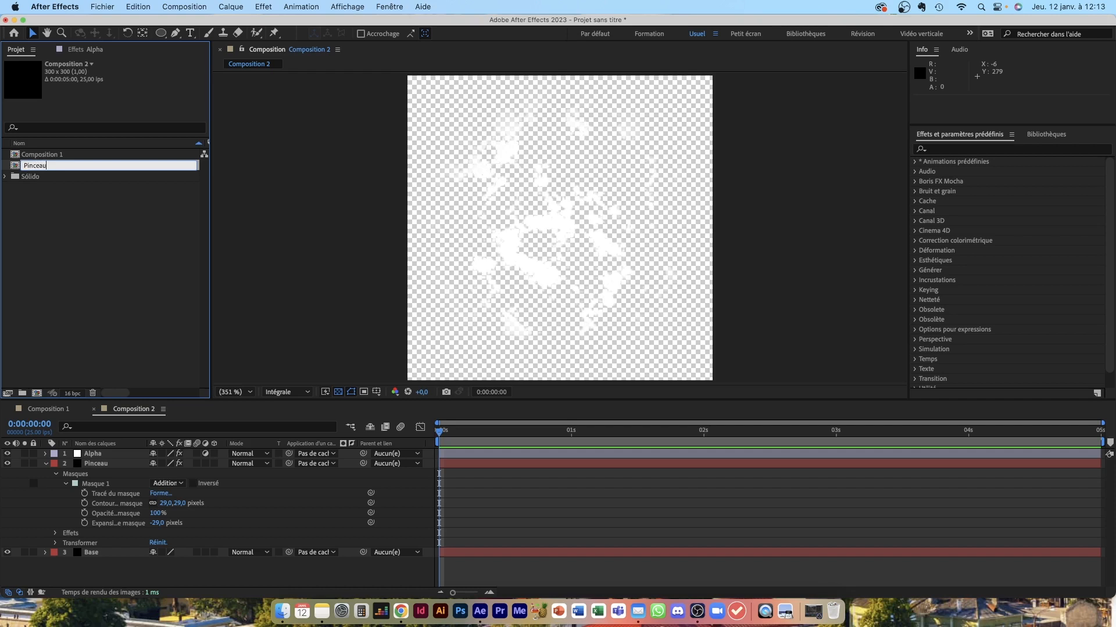
key(Return)
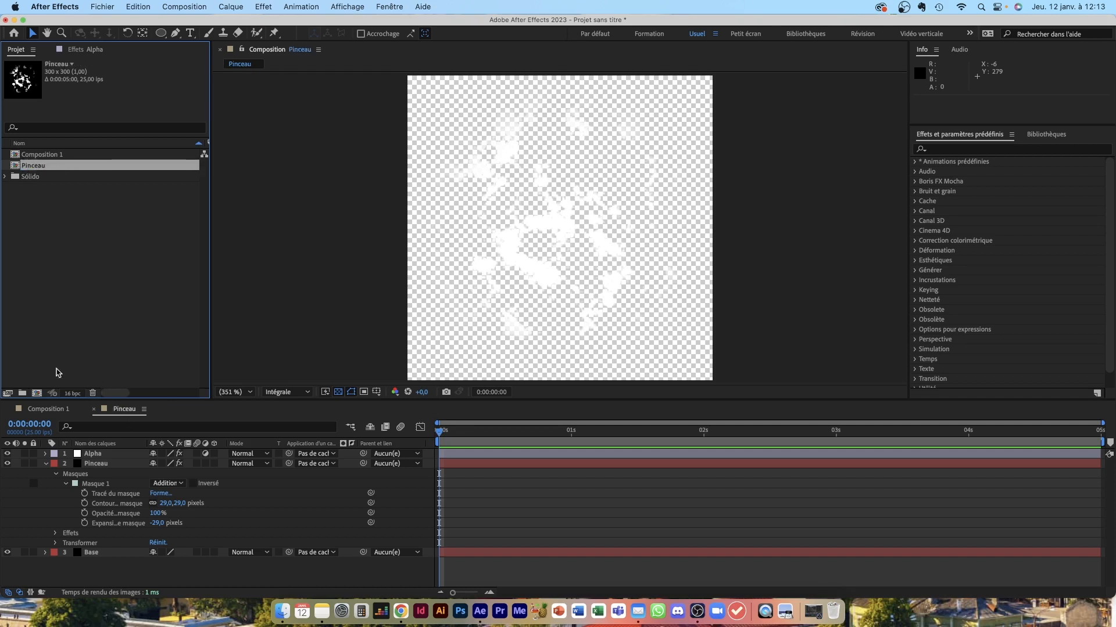
Step: Add the Pinceau composition to Composition 1 as a layer and hide it
click(50, 410)
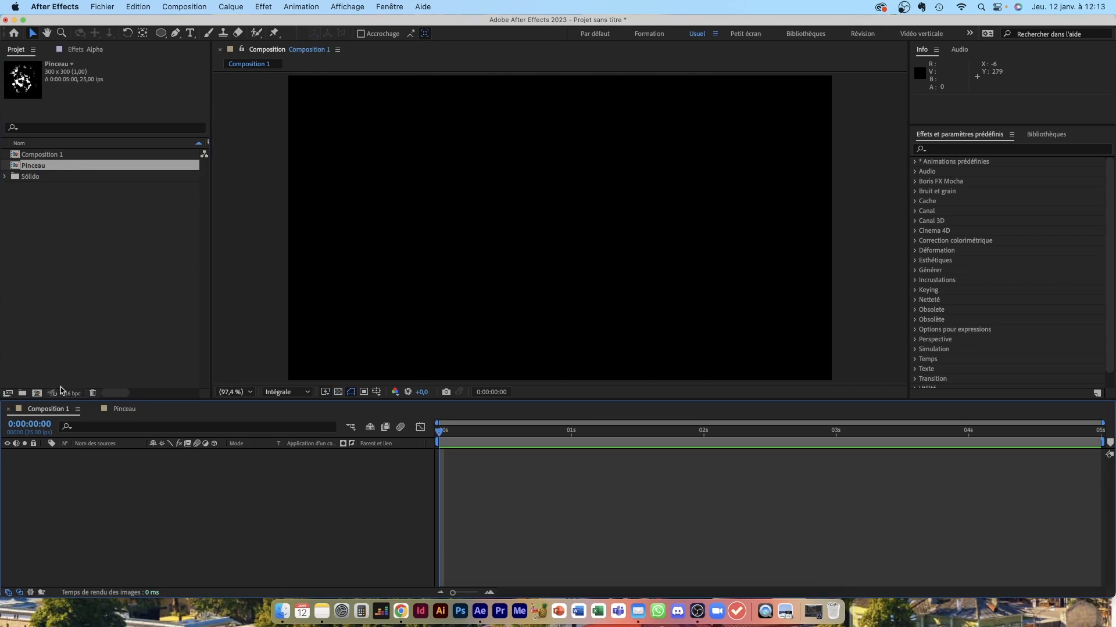
mouse_move(41, 168)
mouse_down()
mouse_move(80, 331)
mouse_move(87, 473)
mouse_up()
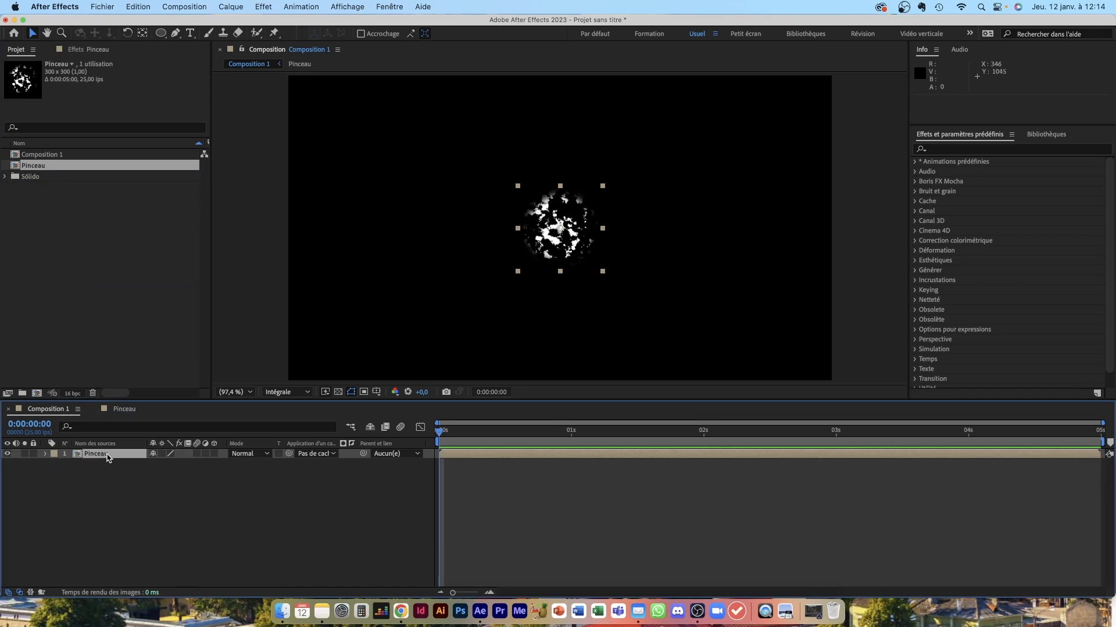
click(8, 454)
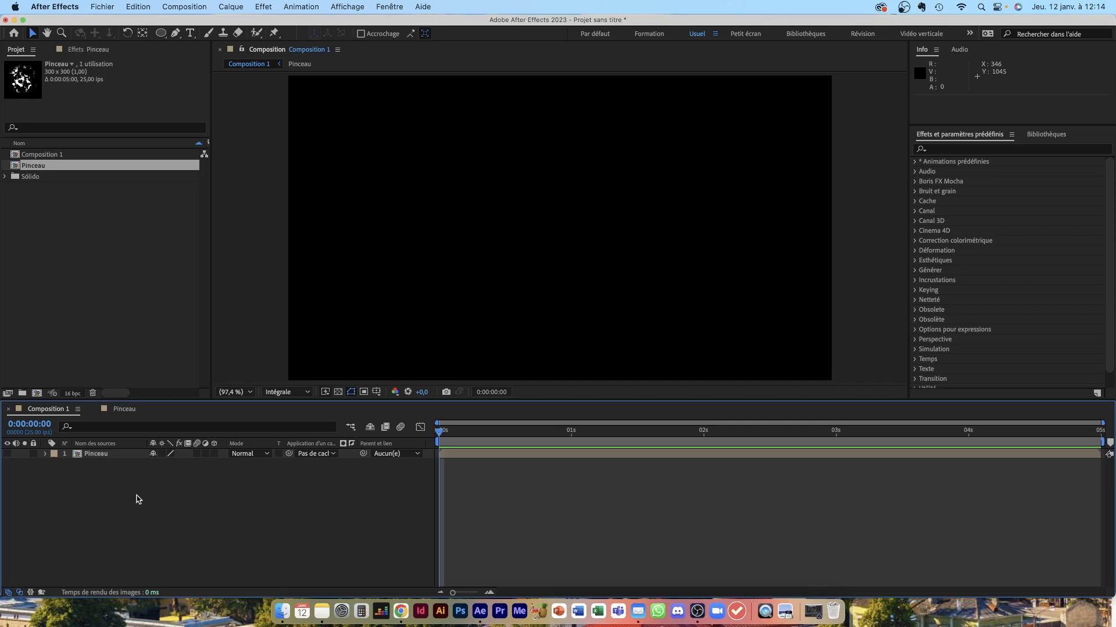
Step: Draw a four-point open S-shaped RotoBézier path across Composition 1 with the Pen tool and raise its second point slightly
click(176, 34)
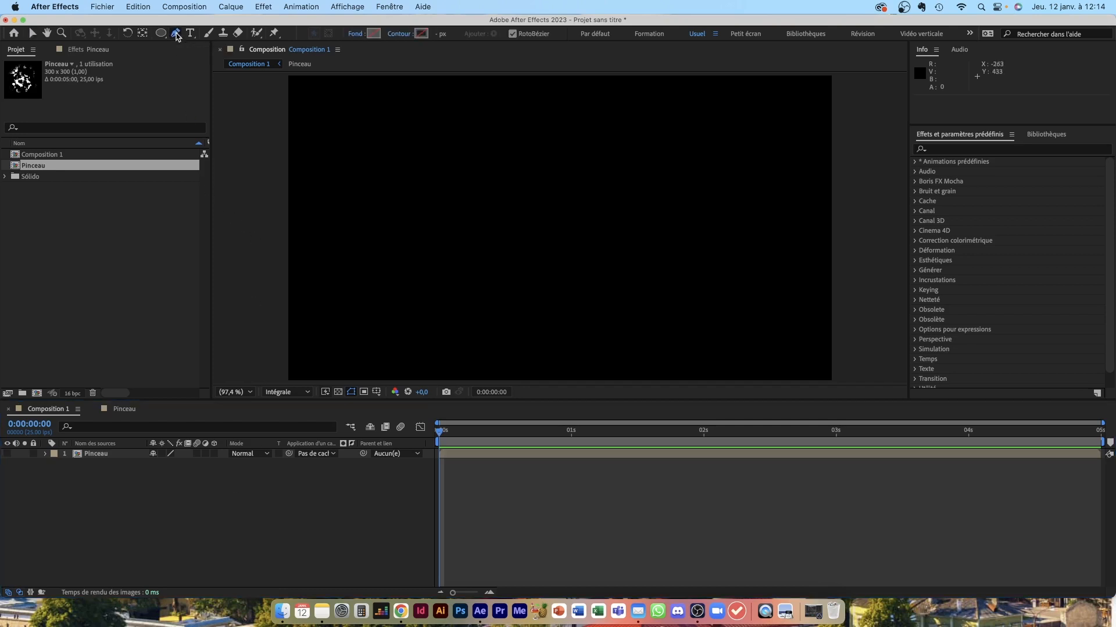
click(380, 306)
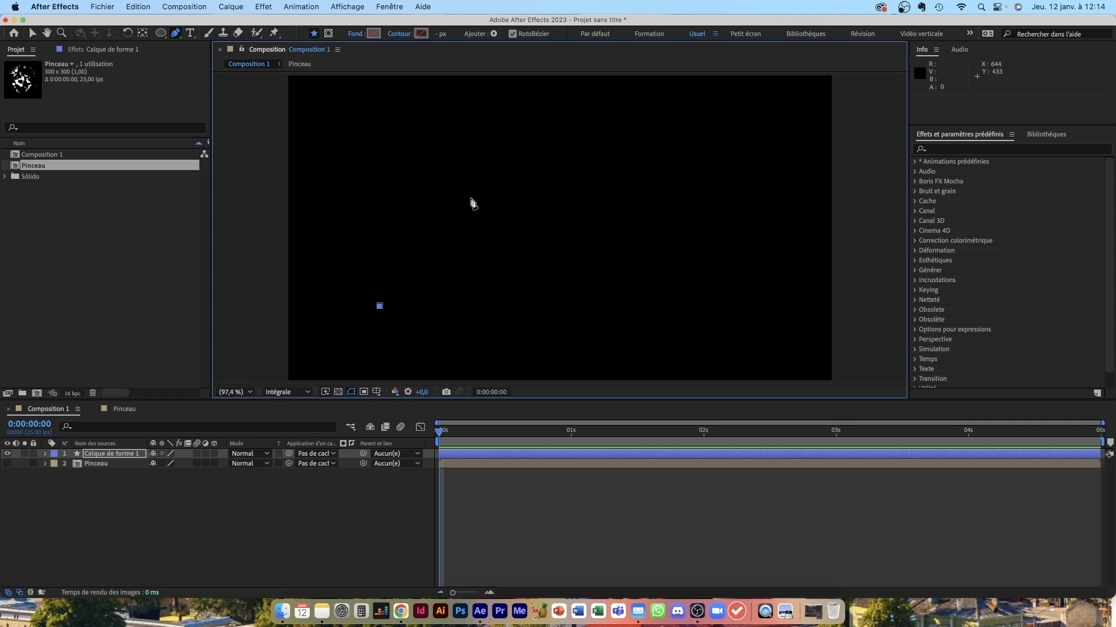
click(516, 182)
click(615, 279)
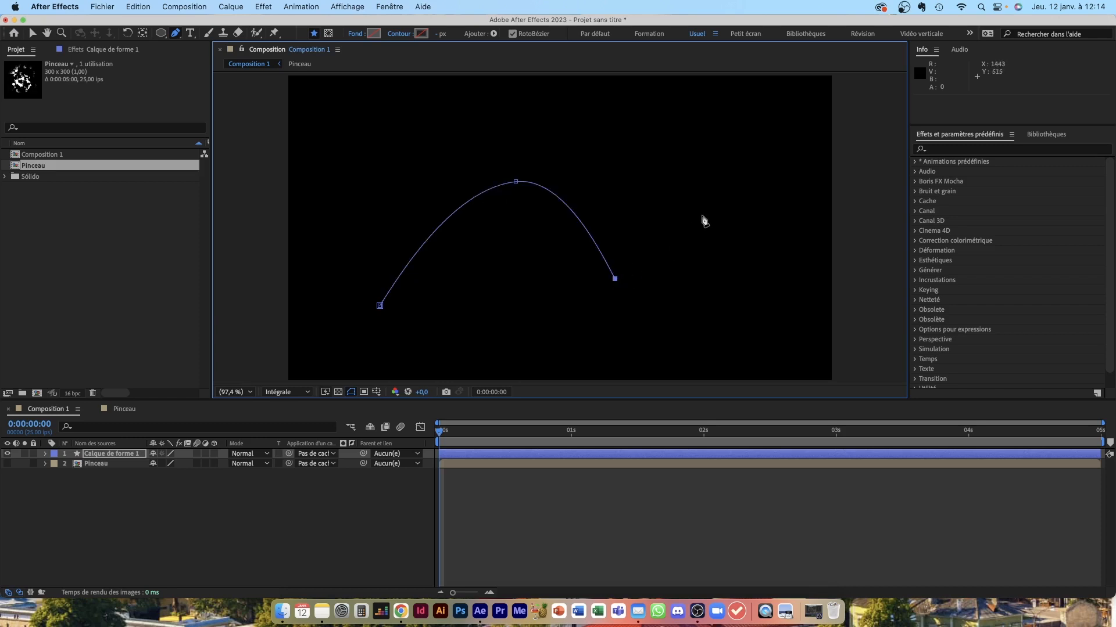
click(759, 142)
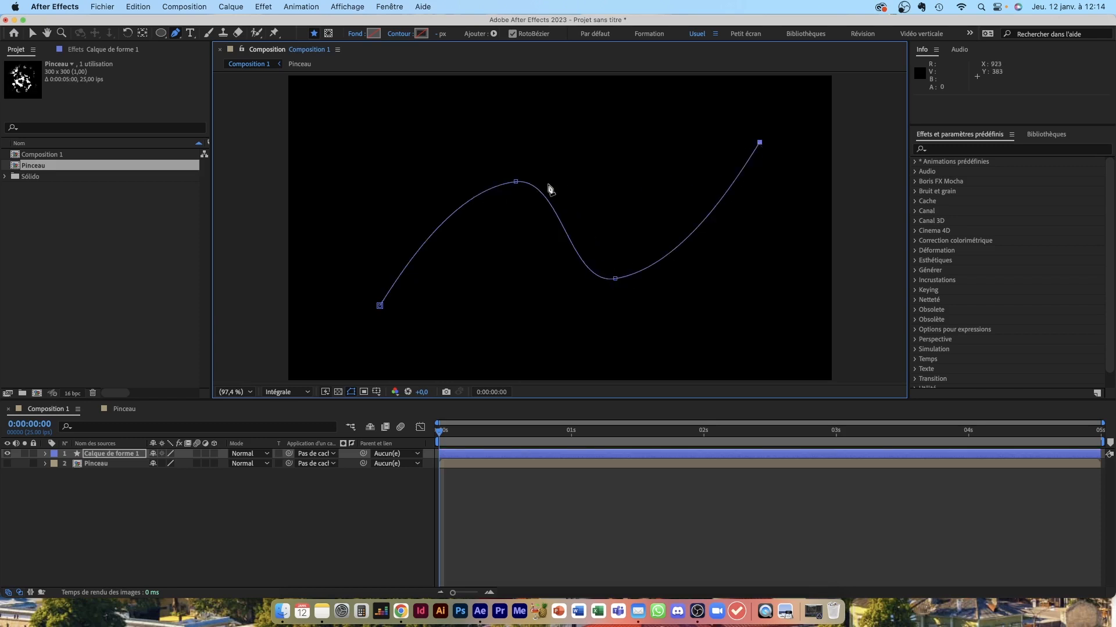
mouse_move(516, 182)
mouse_down()
mouse_move(530, 177)
mouse_move(522, 168)
mouse_up()
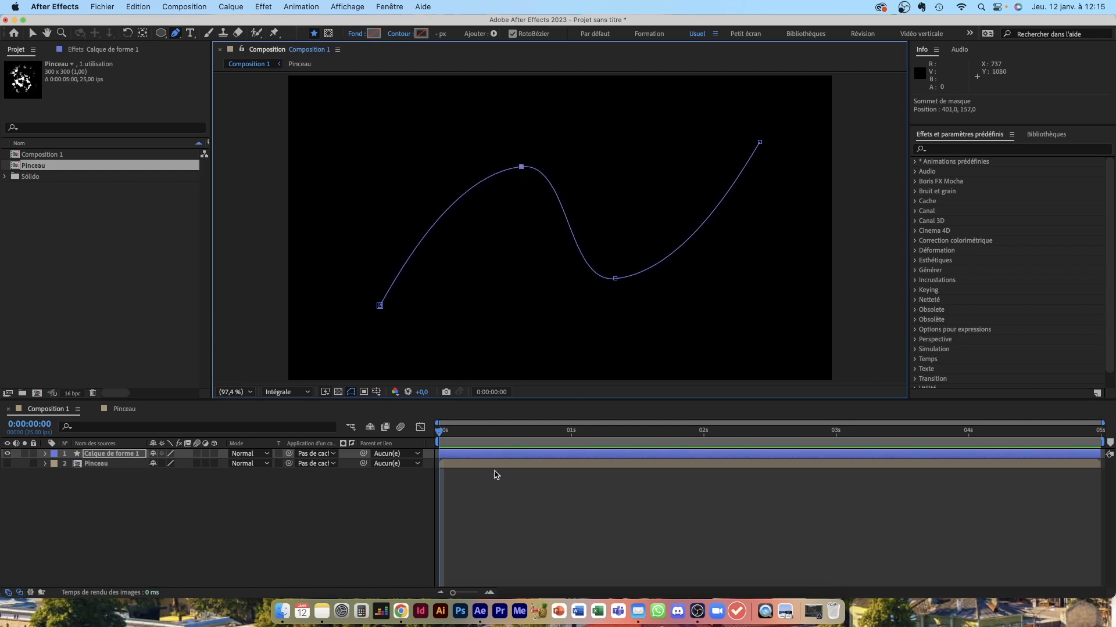
Step: Use the Create Nulls From Paths script to run Tracer le chemin on the shape layer's Tracé property, and close the script window
click(100, 454)
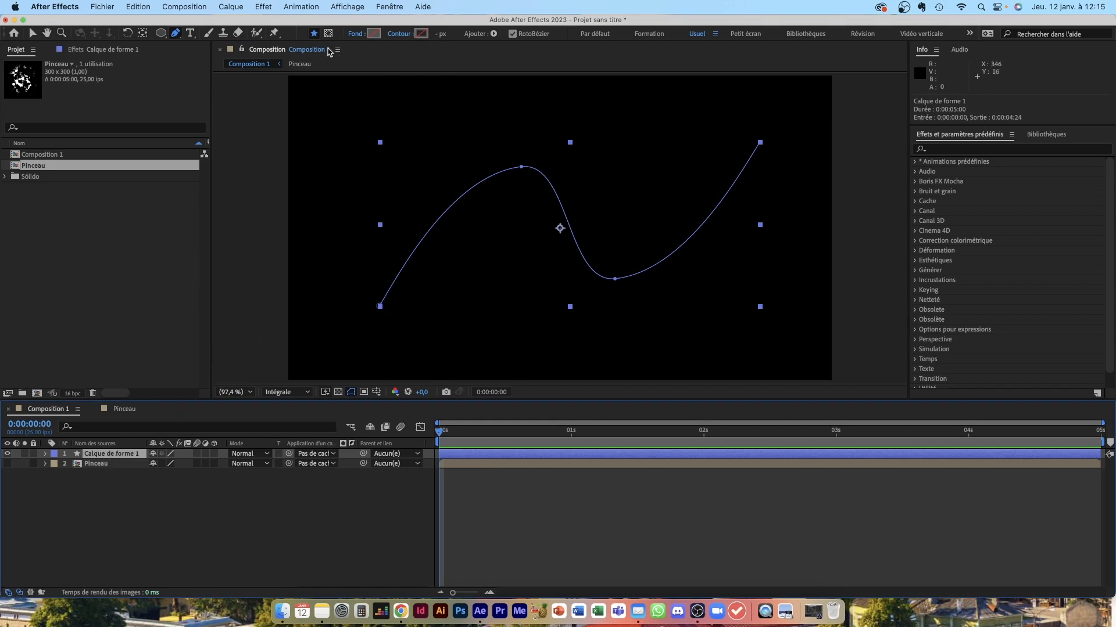
click(391, 7)
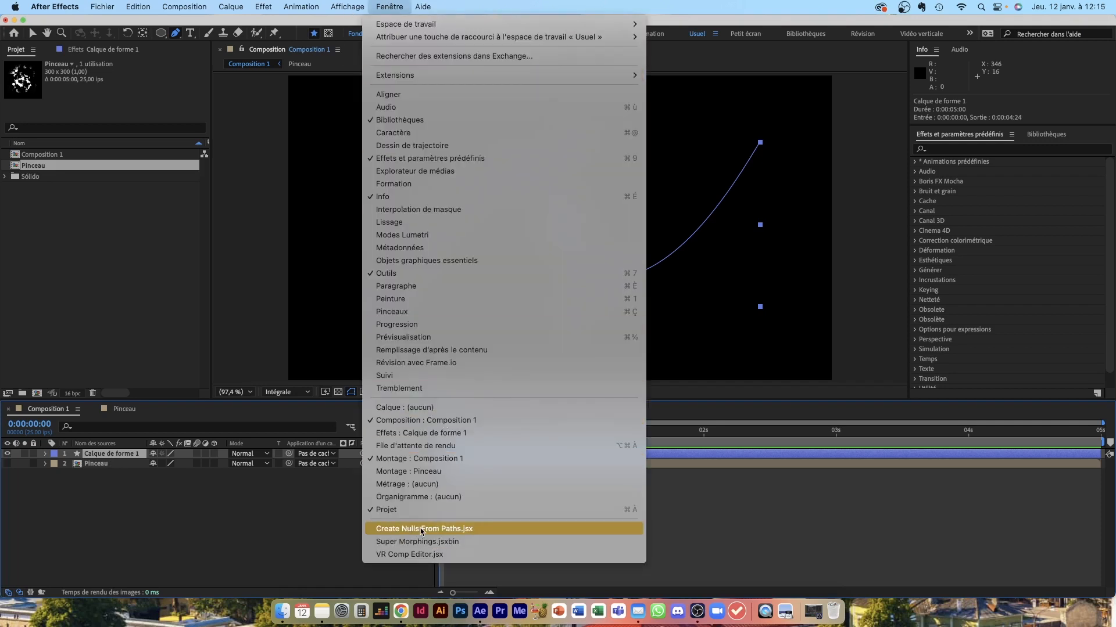
click(443, 530)
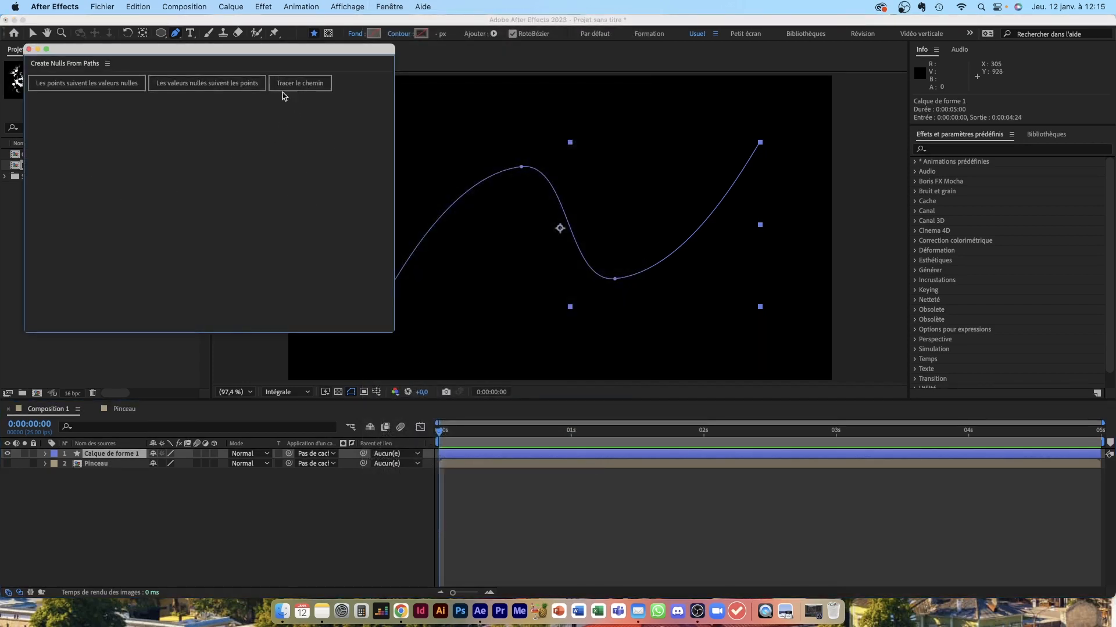
click(46, 455)
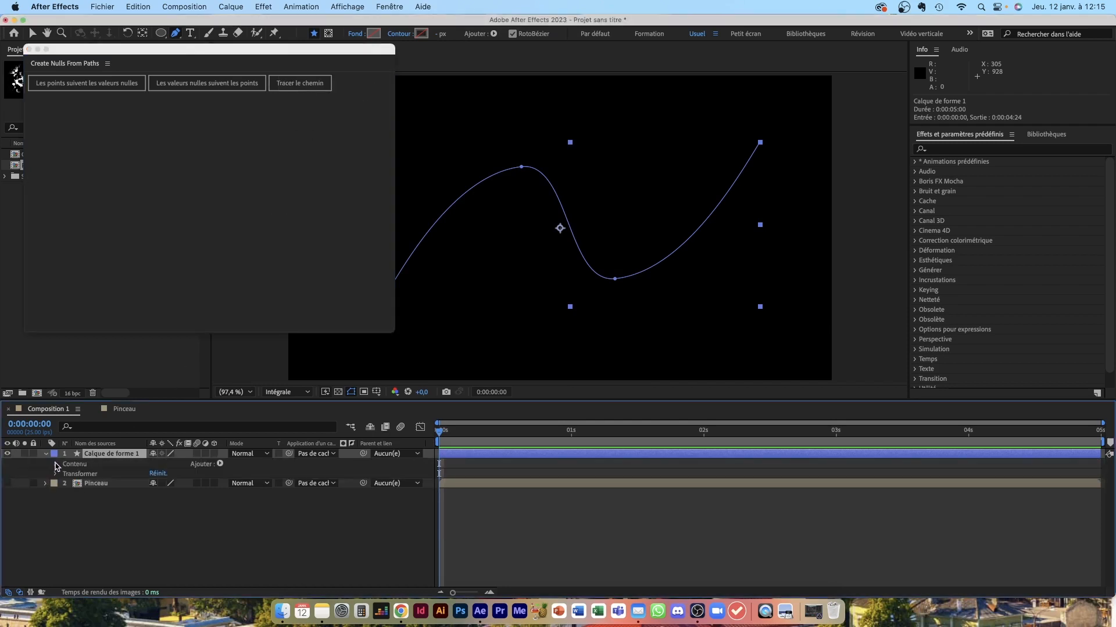
click(56, 464)
click(65, 474)
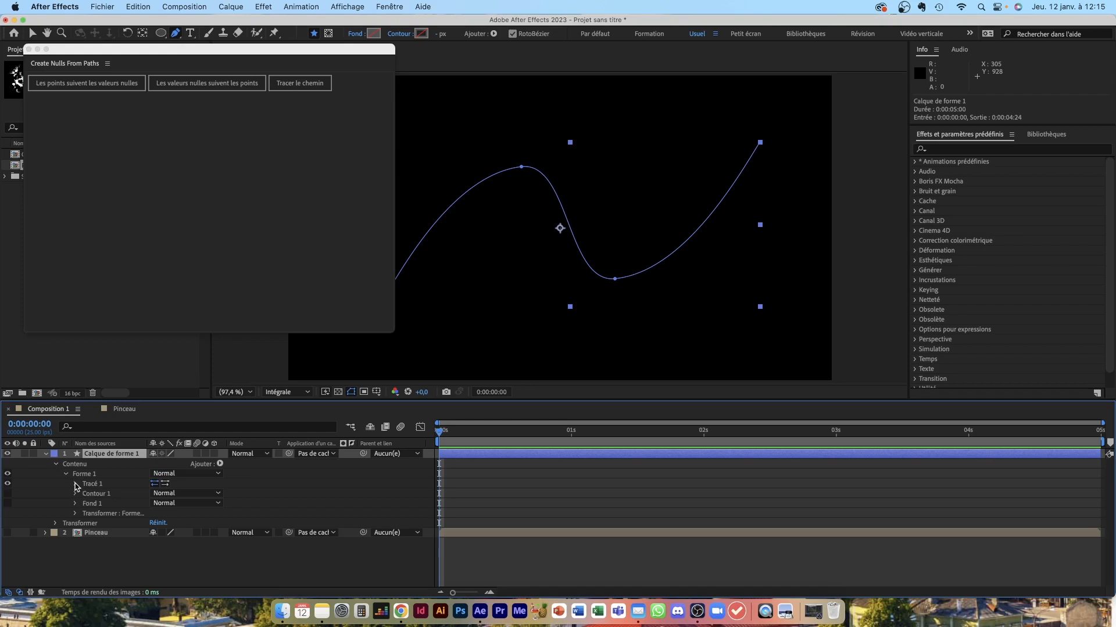
click(74, 484)
click(113, 496)
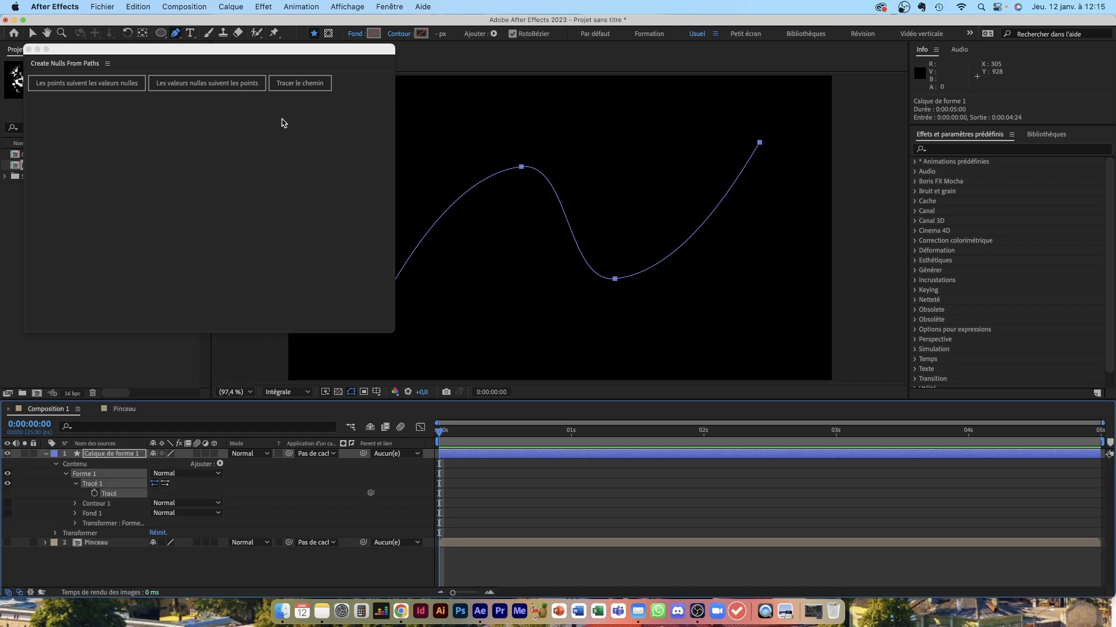
click(300, 84)
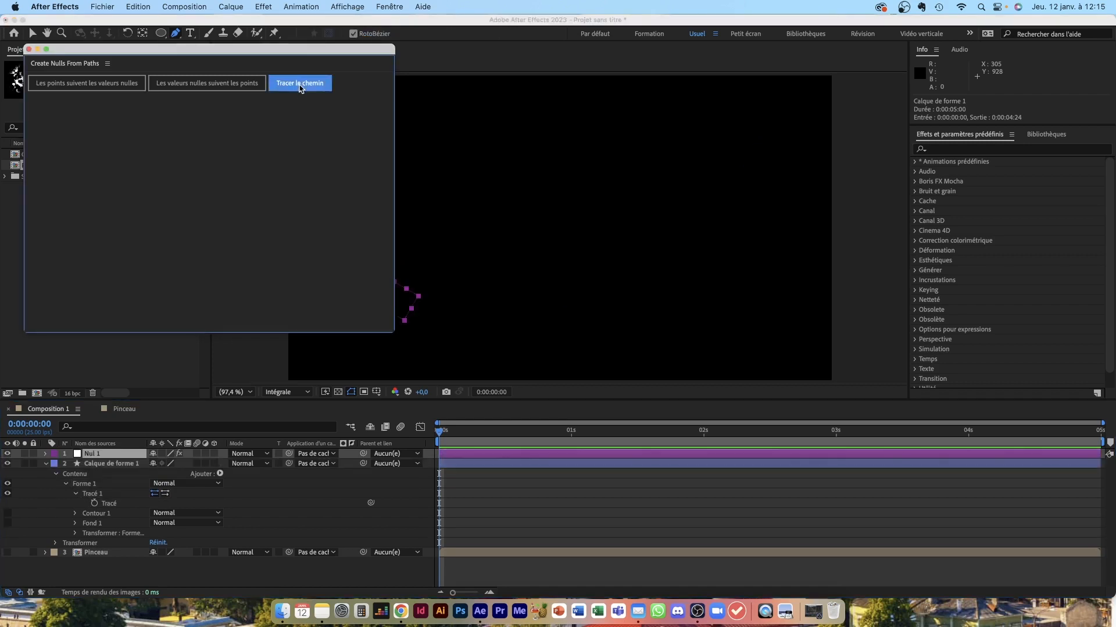
click(29, 50)
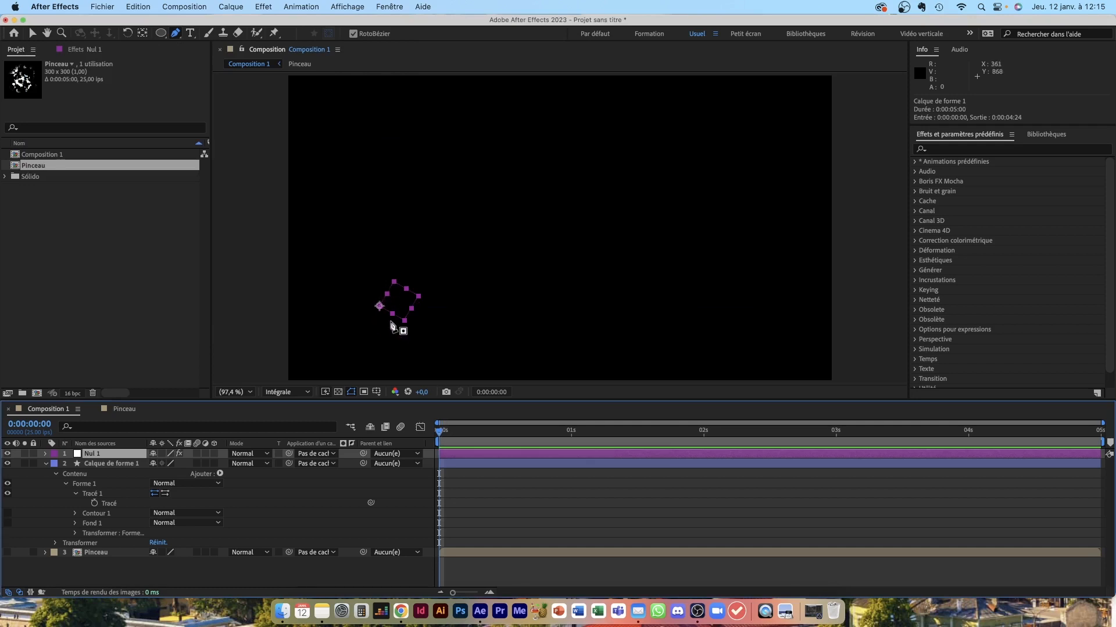
Step: Preview the null's motion along the path, set Boucle to Non in its Tracer le chemin effect, and return to 0:00:00:00
click(31, 33)
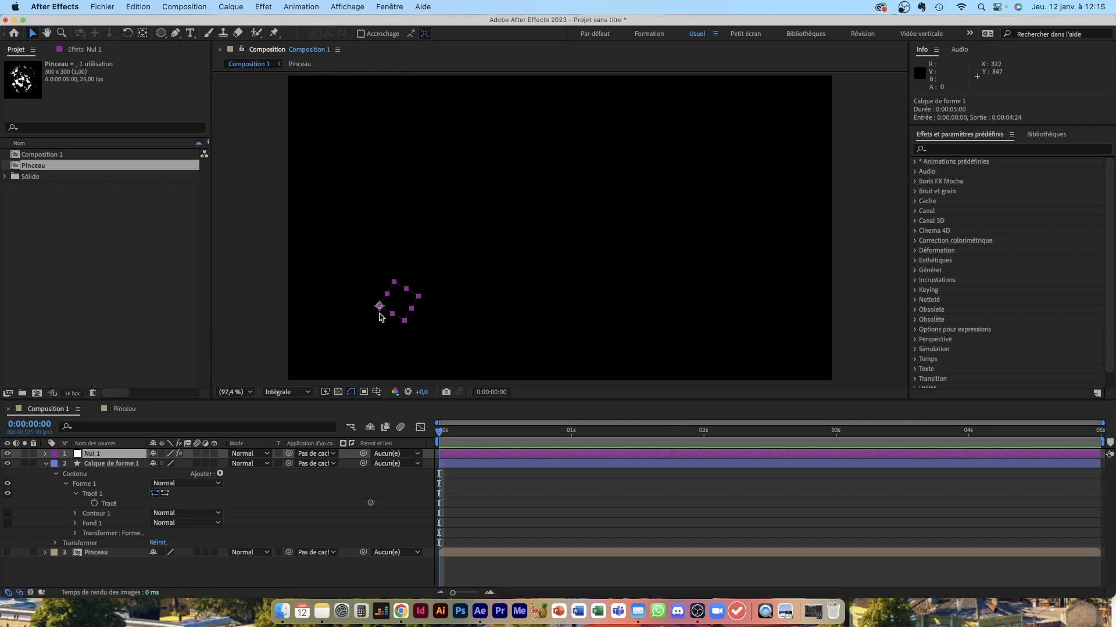
drag(453, 431, 442, 476)
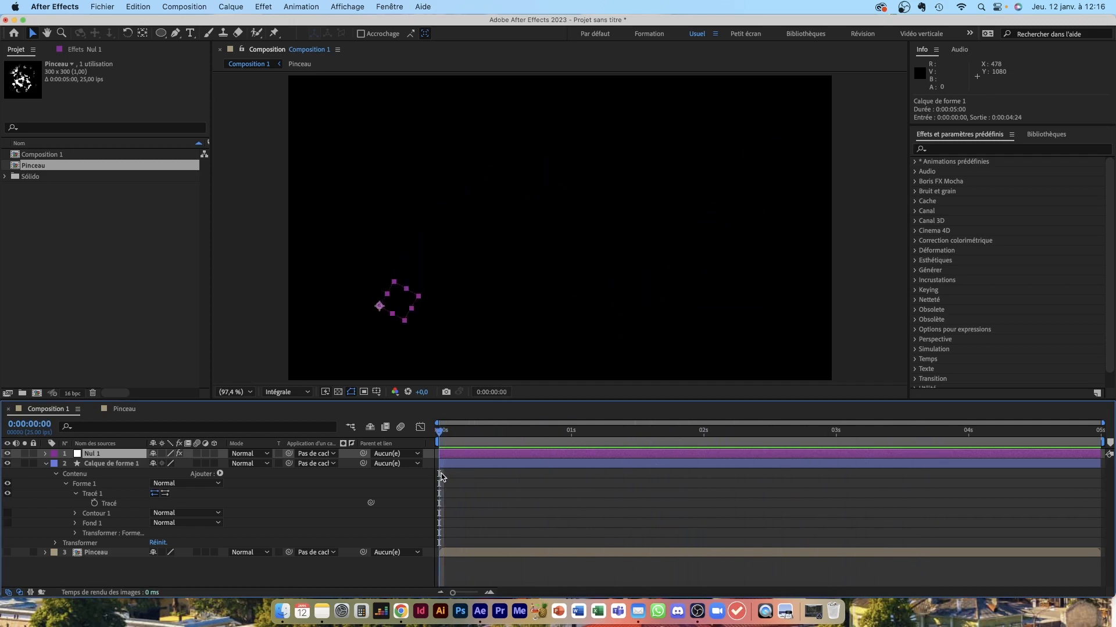
drag(442, 433, 518, 433)
click(46, 454)
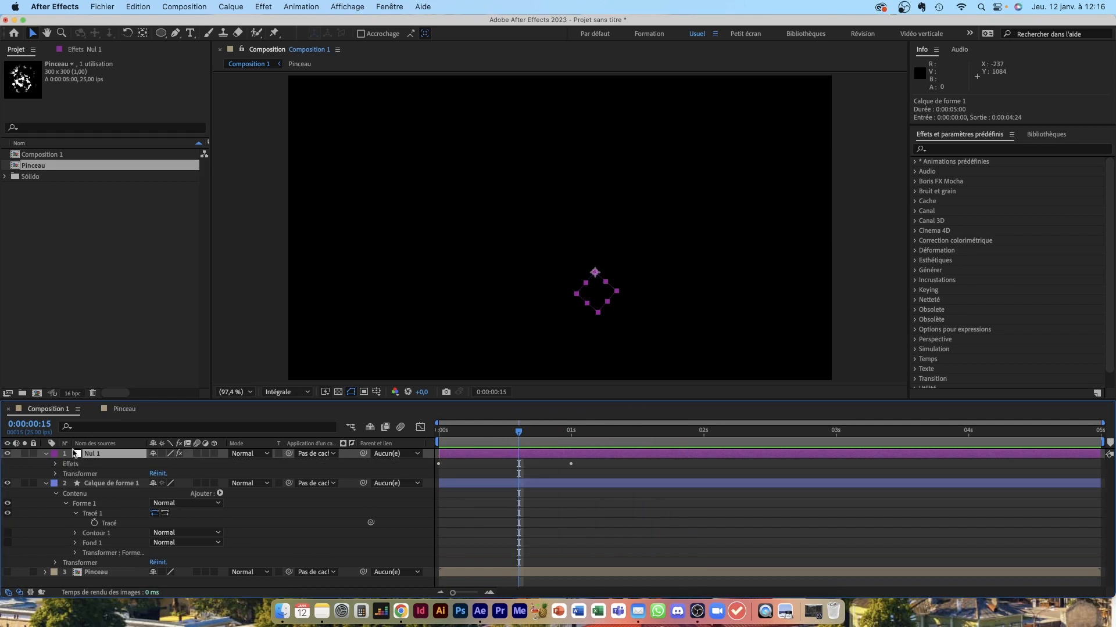
click(57, 465)
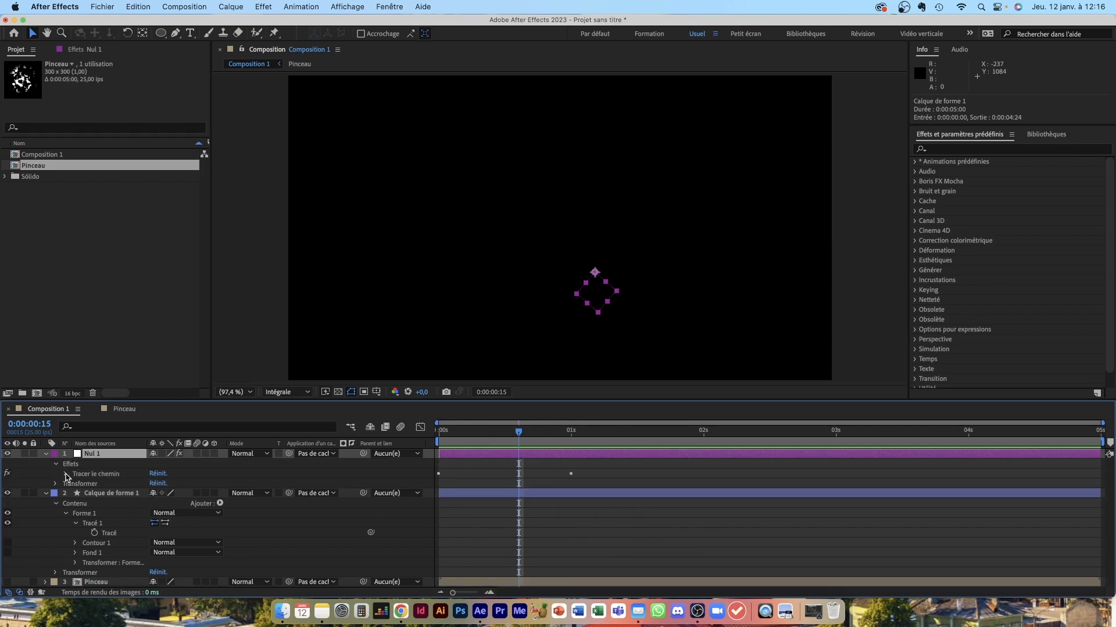
click(66, 475)
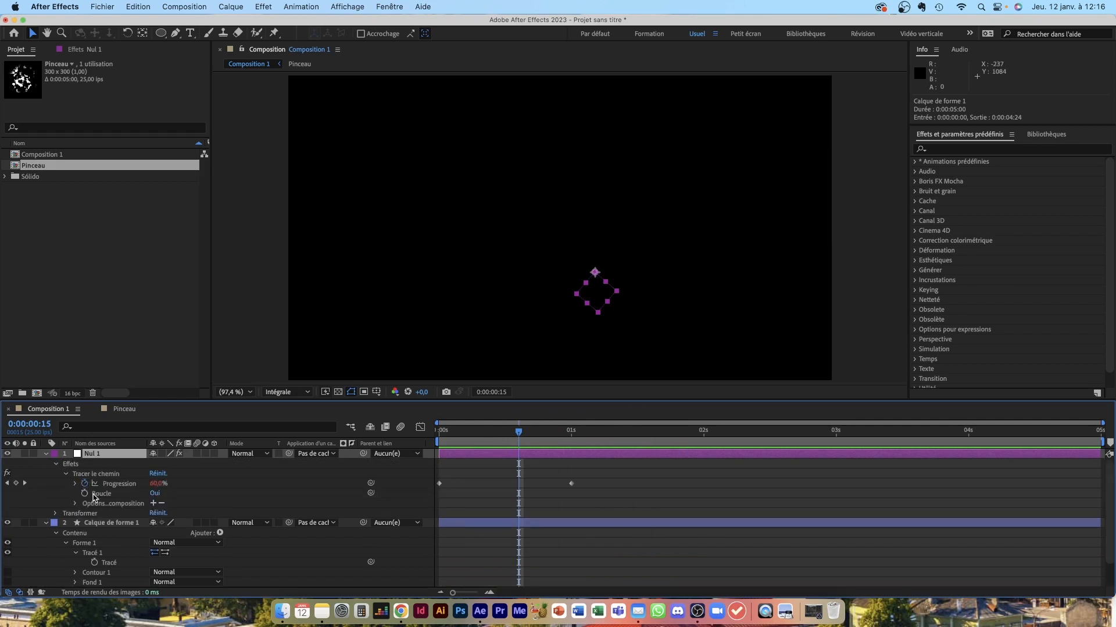
click(155, 494)
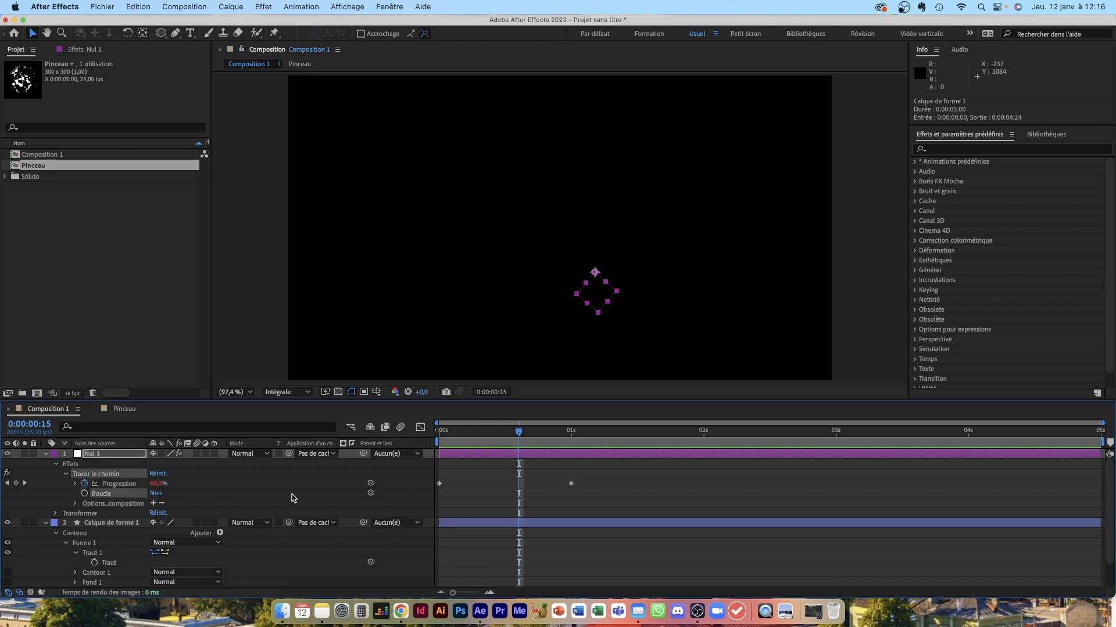
drag(519, 433, 427, 450)
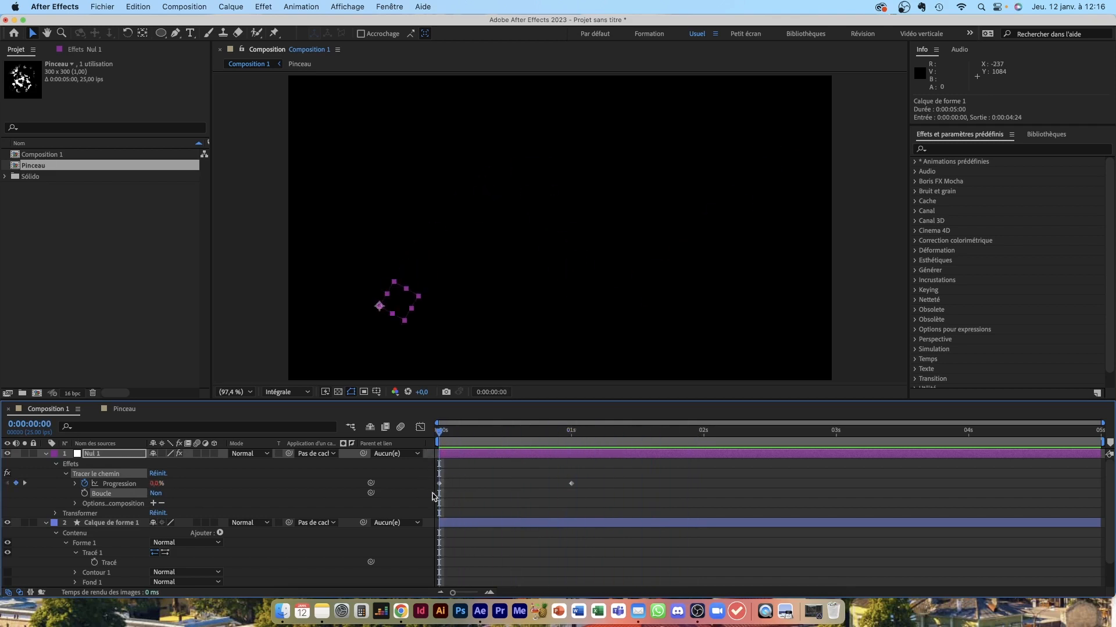
Step: Rename the shape layer holding the path as Trajectoire
click(120, 523)
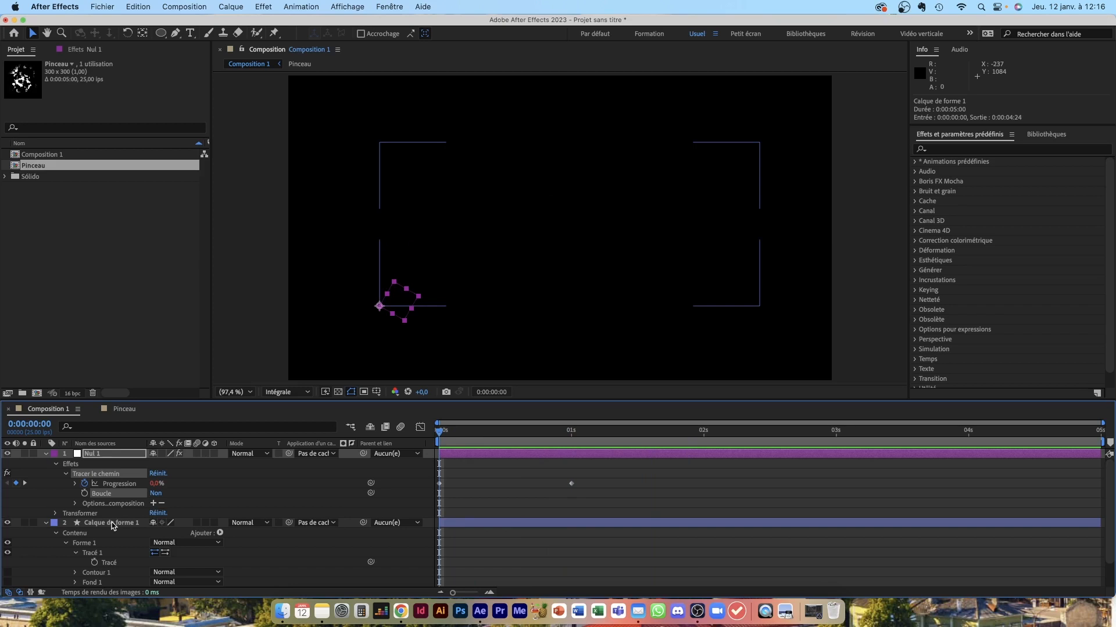
click(113, 525)
key(Return)
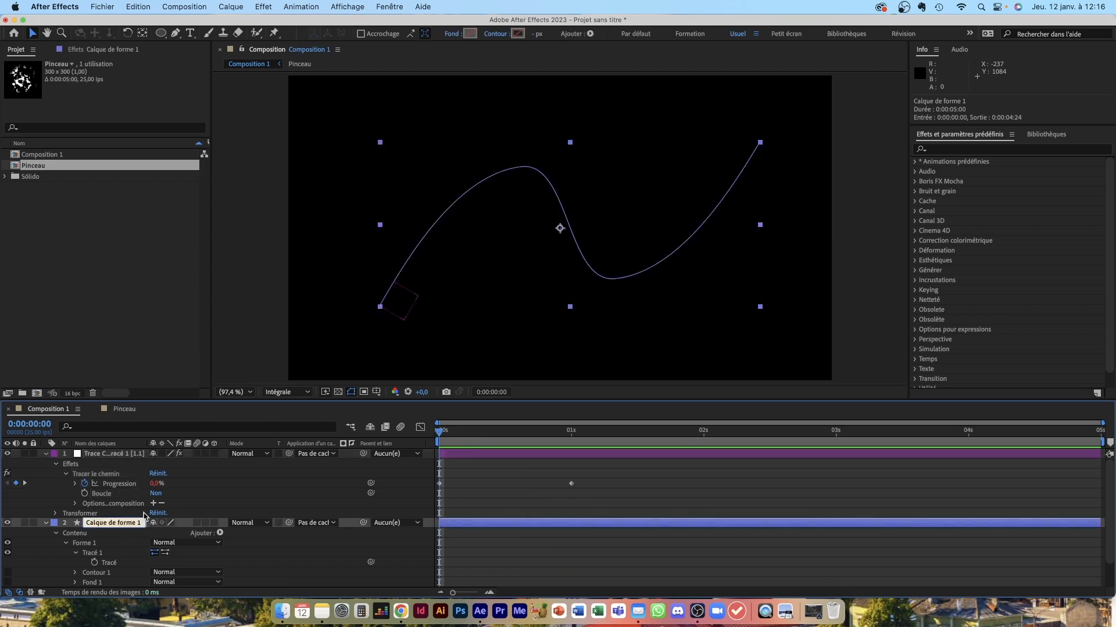
text(Trajectoire)
key(Return)
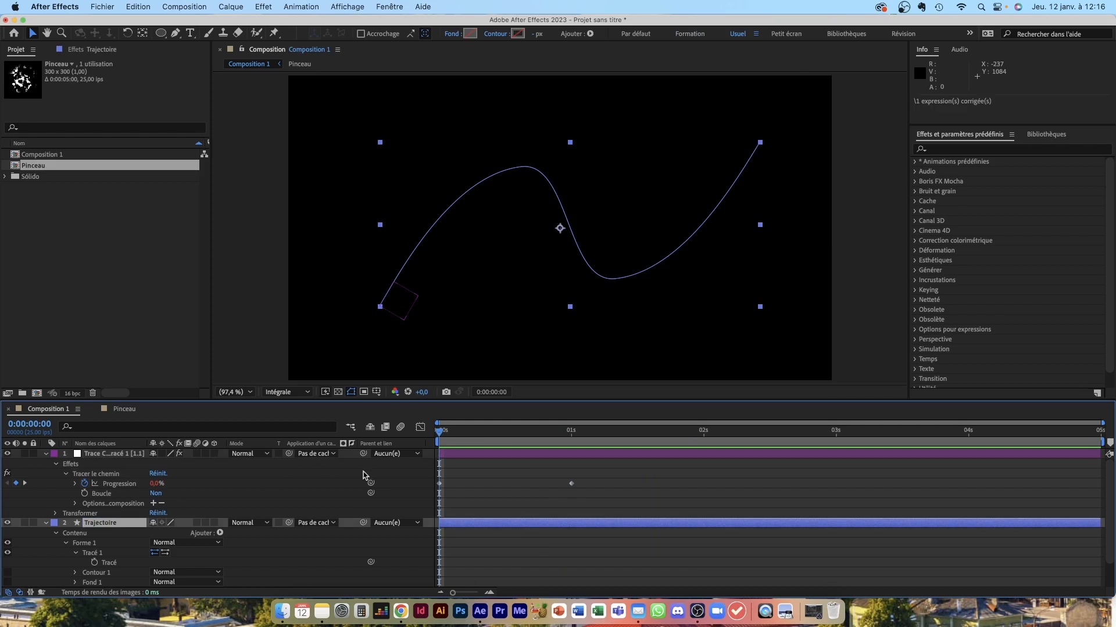
Step: Try moving the Trajectoire path's second point far down to test the null's motion, and undo the path change
drag(465, 429, 429, 443)
click(175, 33)
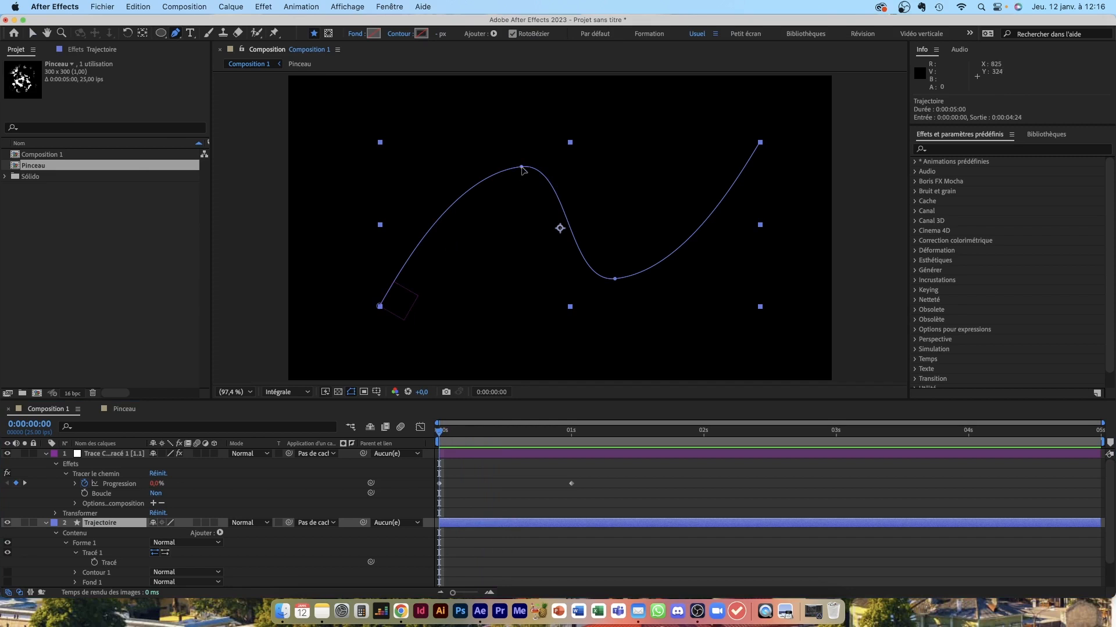
drag(521, 168, 524, 343)
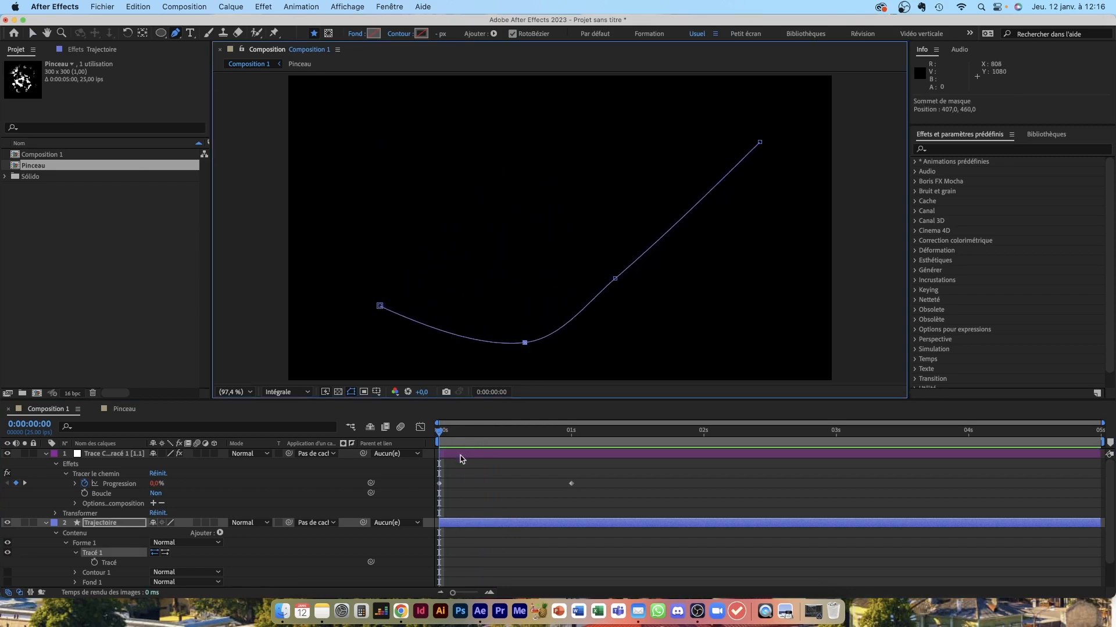
click(463, 456)
mouse_move(439, 433)
mouse_down()
mouse_move(540, 433)
mouse_move(433, 437)
mouse_up()
key(super+z)
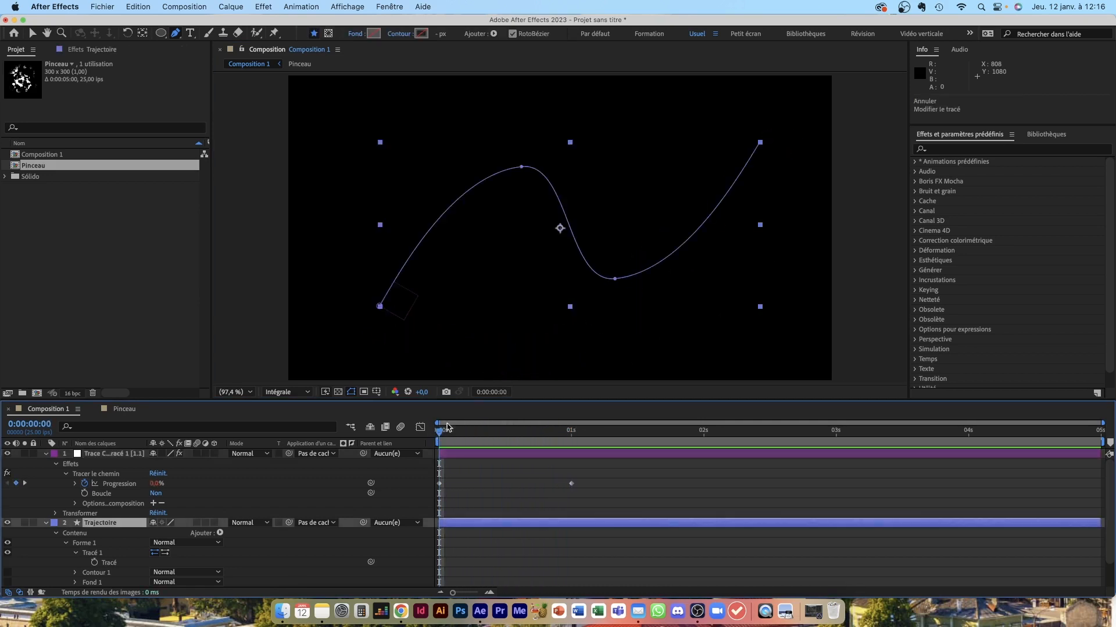
Step: Collapse the properties of the Trajectoire and tracing null layers, and deselect all layers with the Selection tool active
click(45, 524)
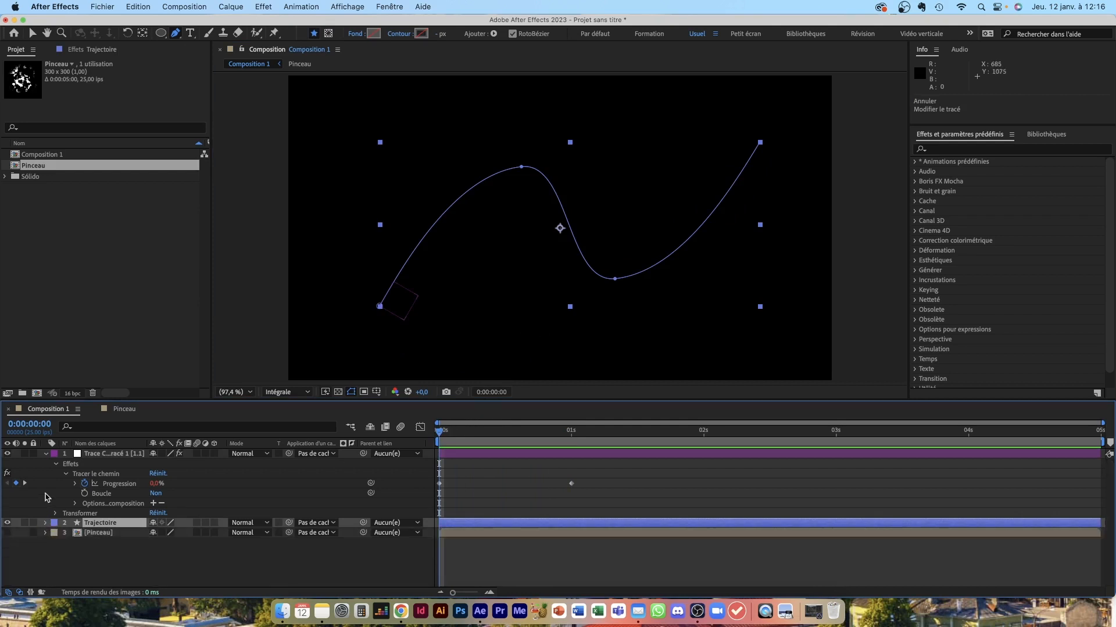
click(93, 456)
click(46, 453)
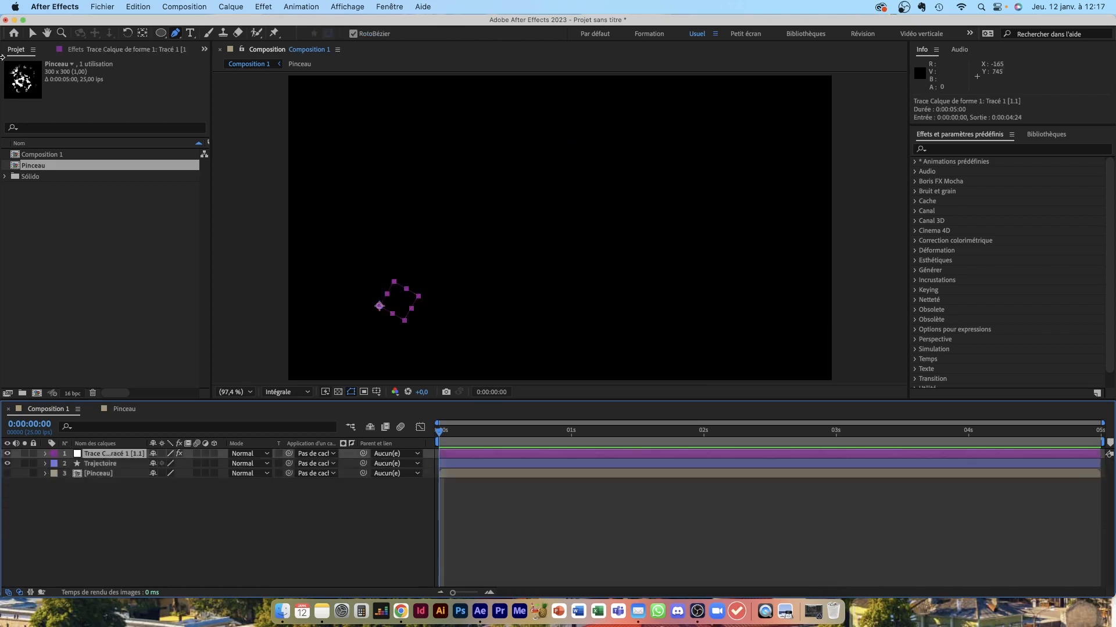
click(33, 36)
click(500, 522)
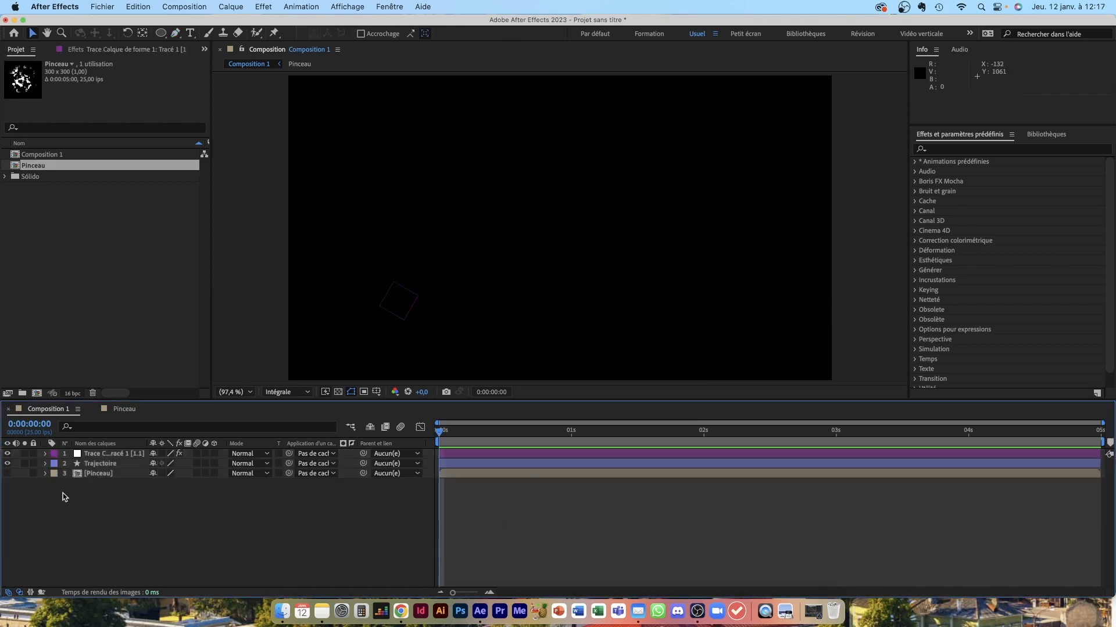
Step: Show the Pinceau layer, hide the Trajectoire layer, and shift the brush slightly to position 943,6, 554,4
click(7, 474)
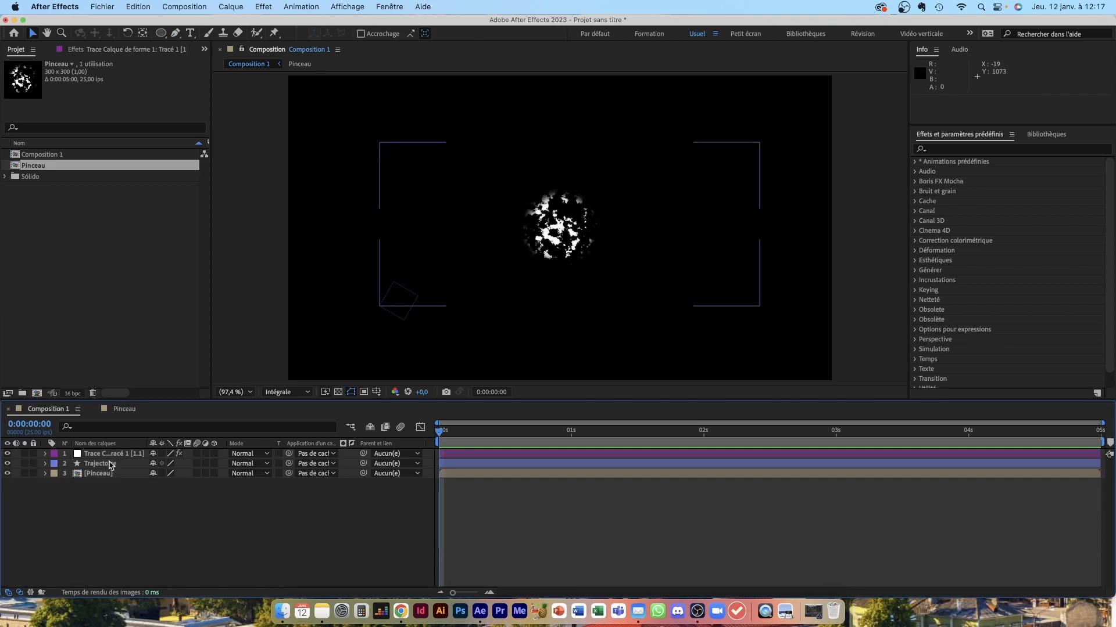
click(8, 463)
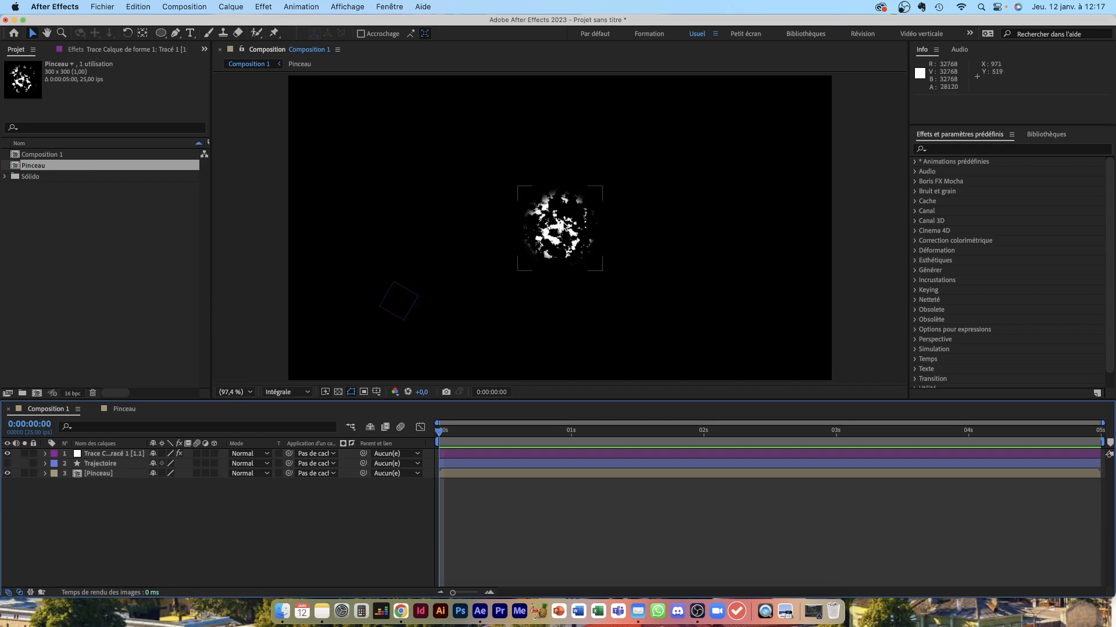
drag(563, 222, 558, 227)
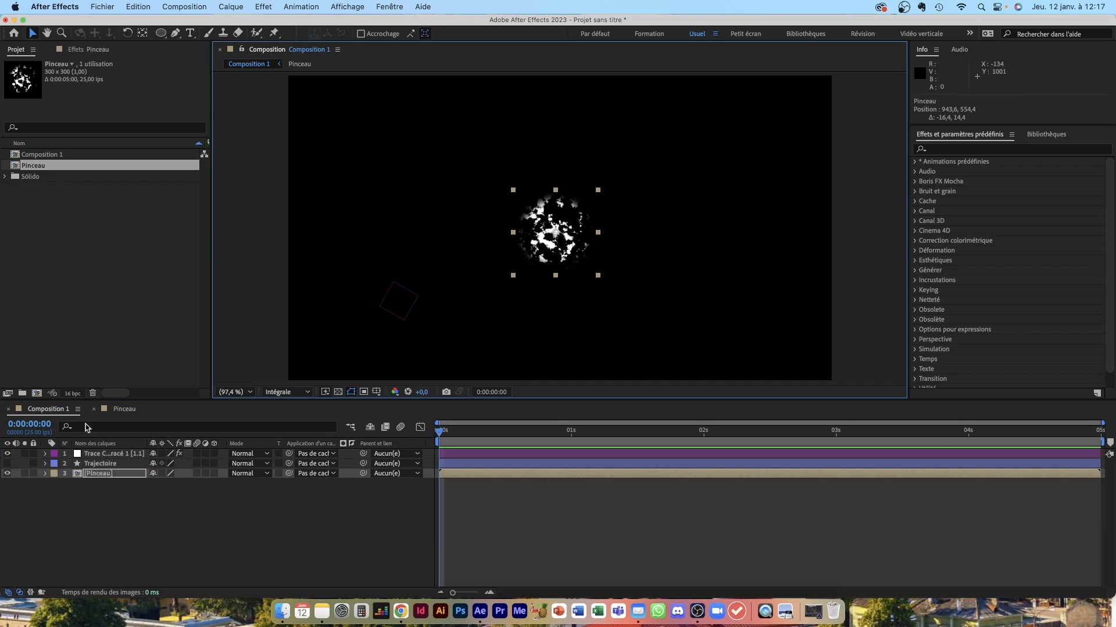
Step: Move the Pinceau layer to the top of the stack and place the brush on the tracing null at about 321,4, 811,0
drag(97, 478, 97, 452)
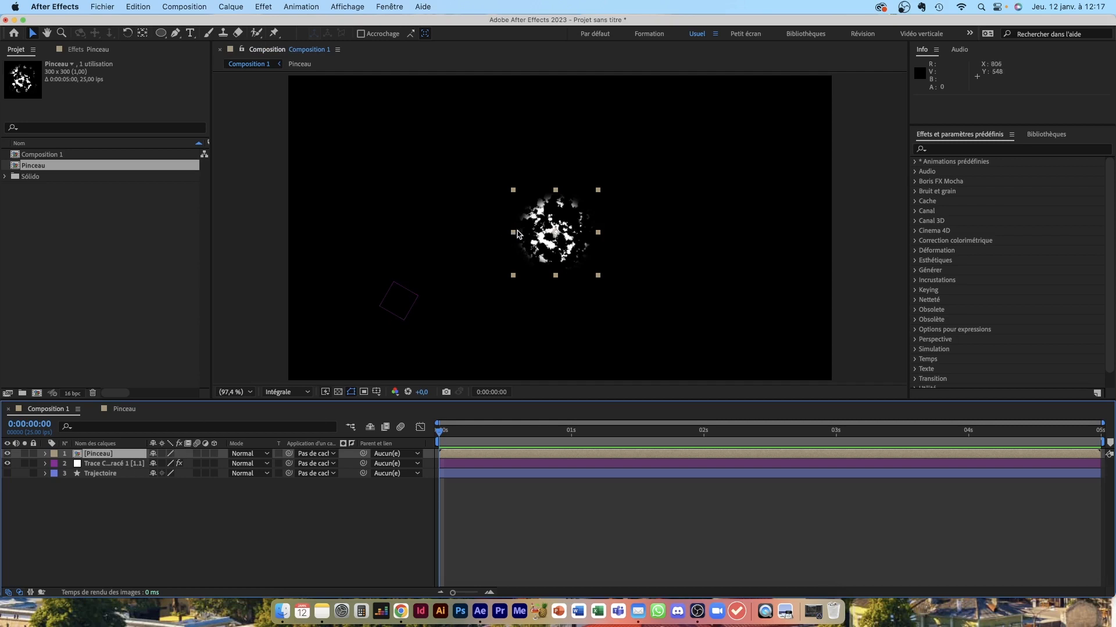
mouse_move(557, 230)
mouse_down()
mouse_move(466, 232)
mouse_move(379, 303)
mouse_move(501, 290)
mouse_up()
click(375, 306)
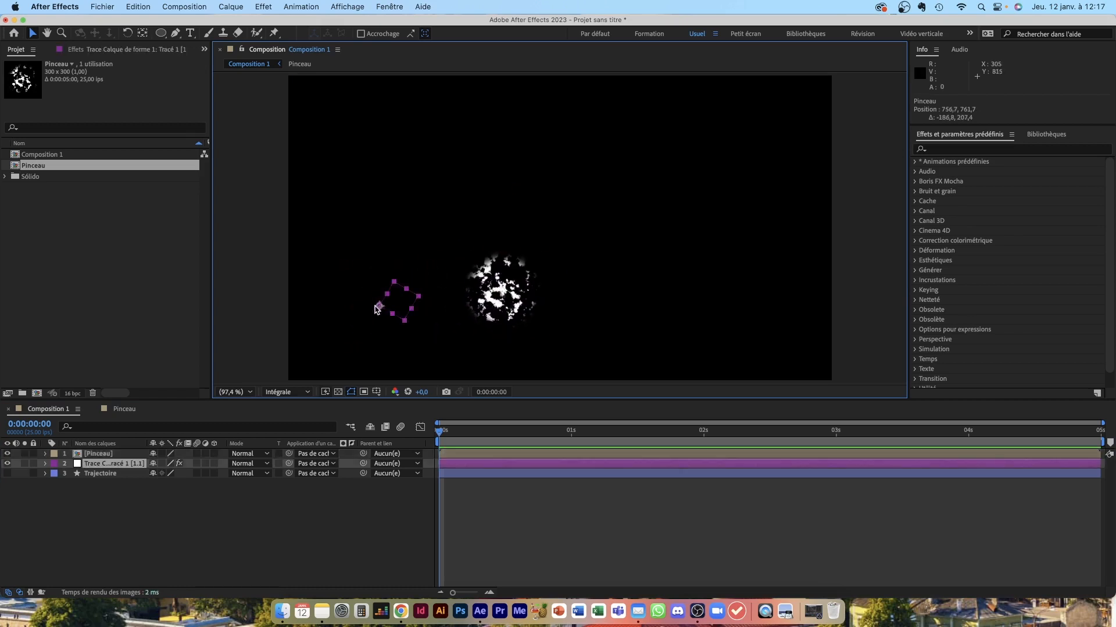
drag(505, 292, 385, 301)
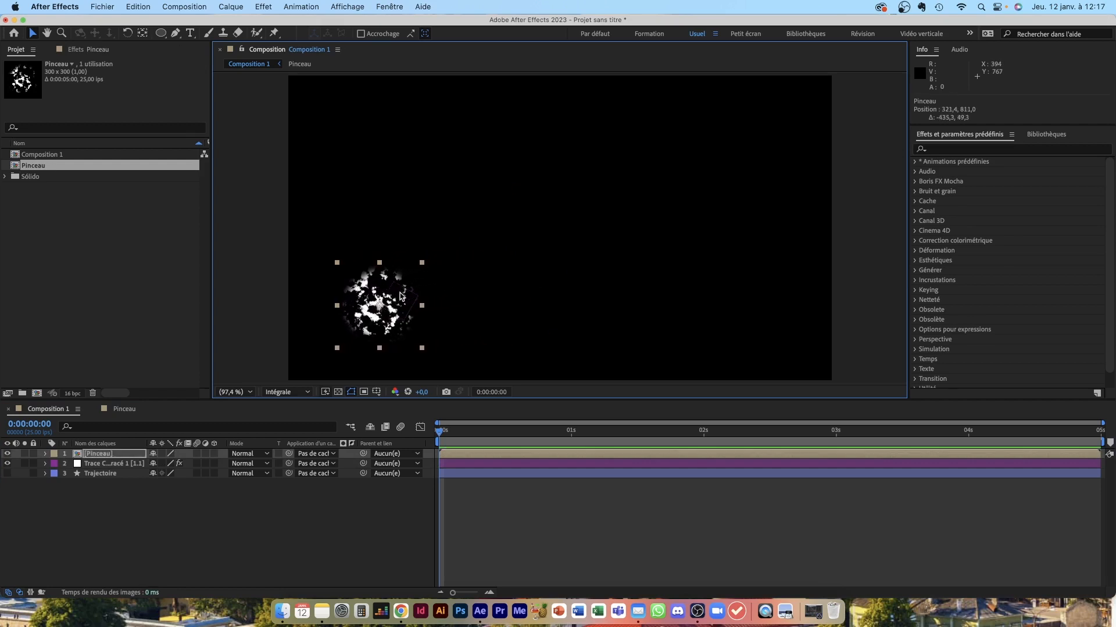
click(492, 503)
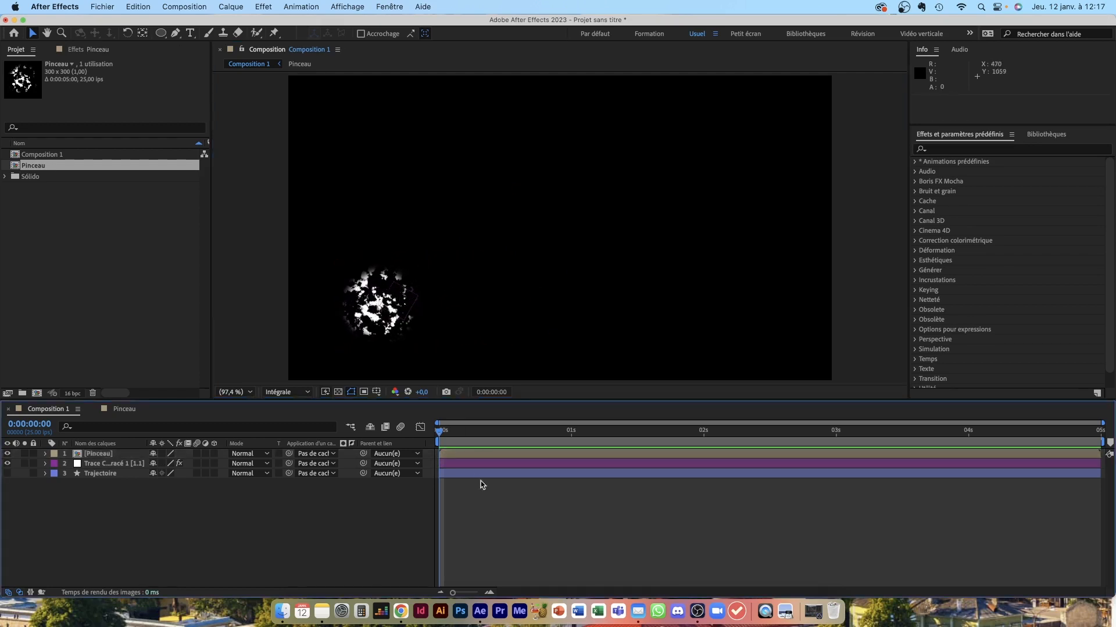
Step: Parent the Pinceau layer to the tracing null and scrub through the first second to check that the brush follows the path
click(364, 454)
drag(364, 454, 110, 467)
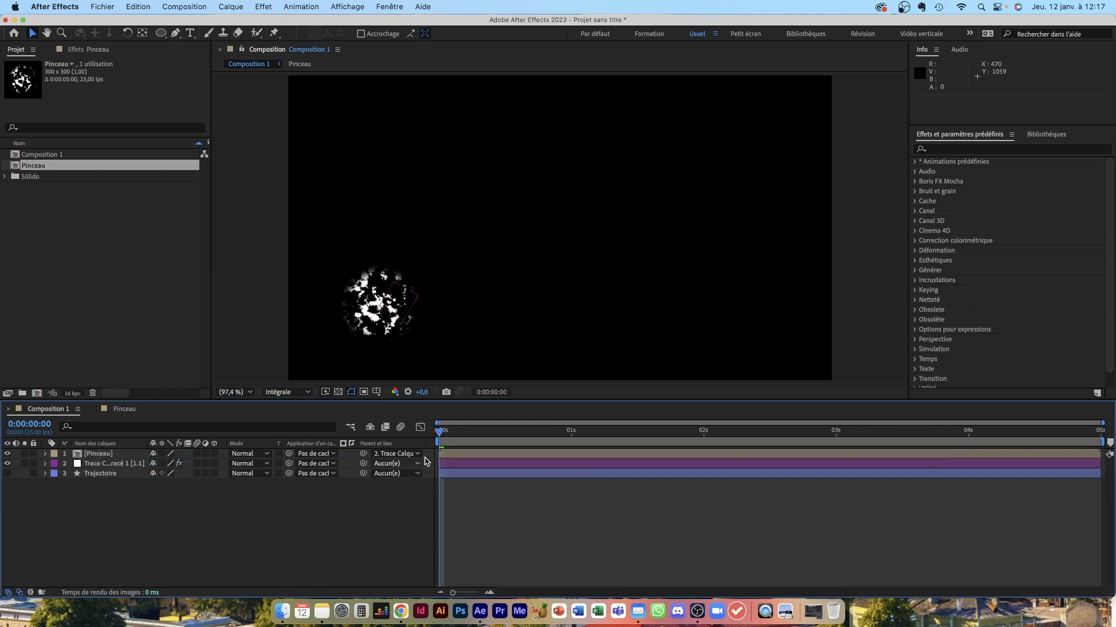
mouse_move(440, 434)
mouse_down()
mouse_move(604, 439)
mouse_move(442, 437)
mouse_move(552, 440)
mouse_up()
Step: Reveal the tracing null's Progression keyframes and apply Easy Ease to both of them in the graph editor
click(489, 465)
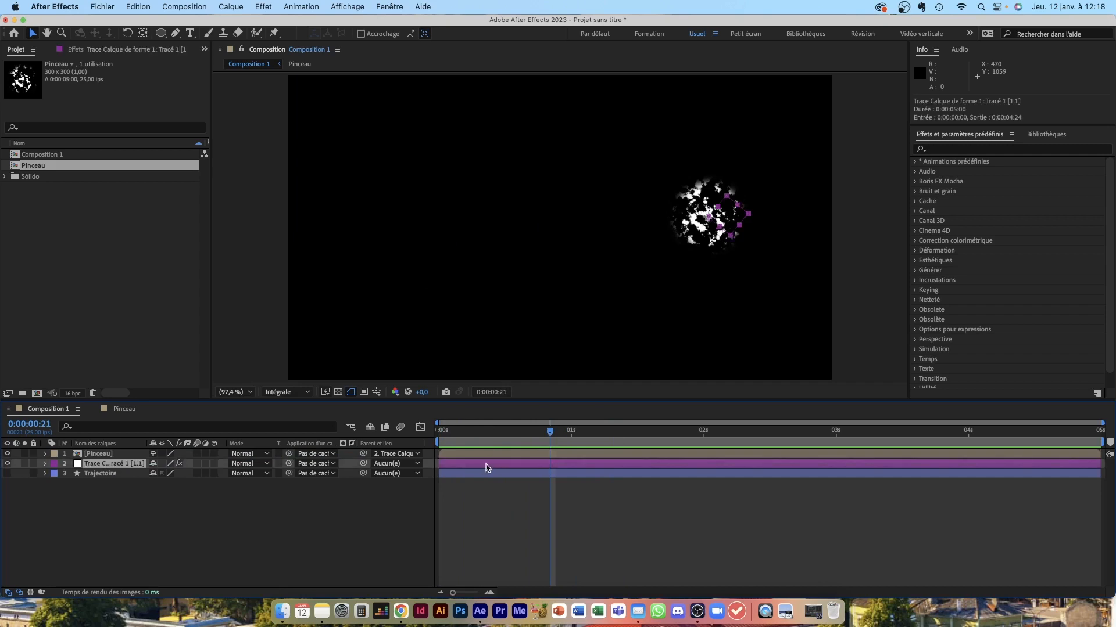
key(u)
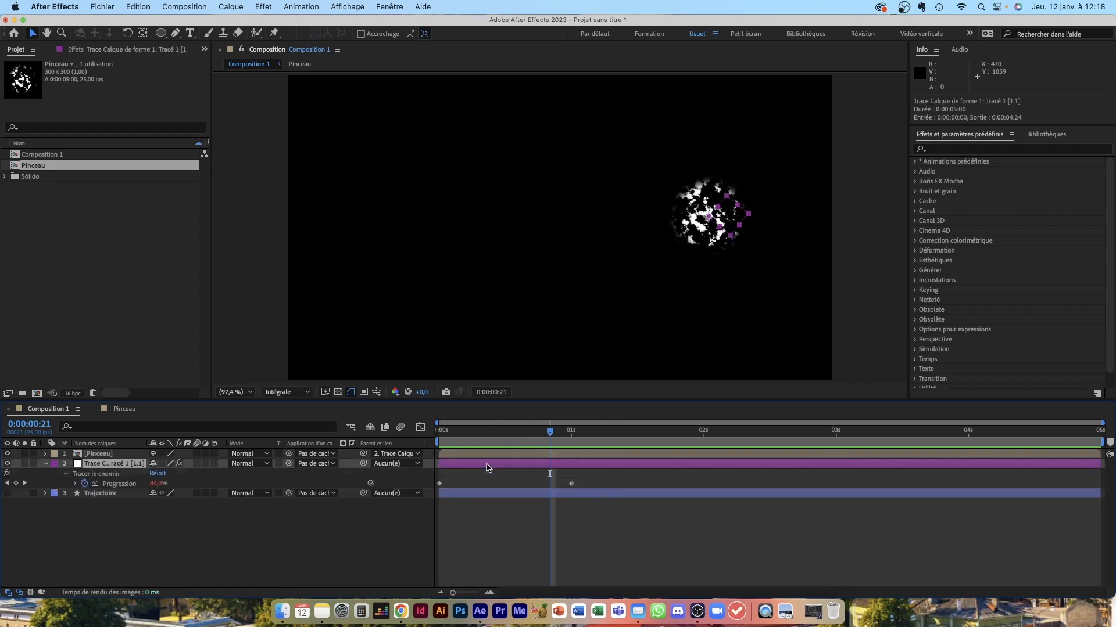
drag(585, 475, 437, 491)
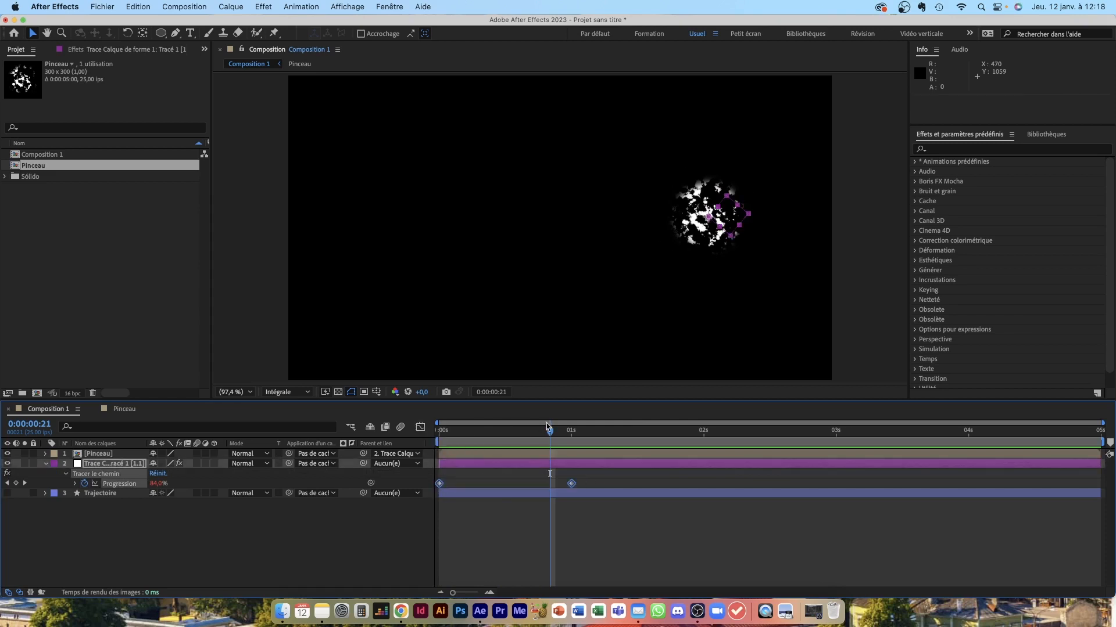
mouse_move(549, 432)
mouse_down()
mouse_move(455, 432)
mouse_move(565, 432)
mouse_move(431, 432)
mouse_up()
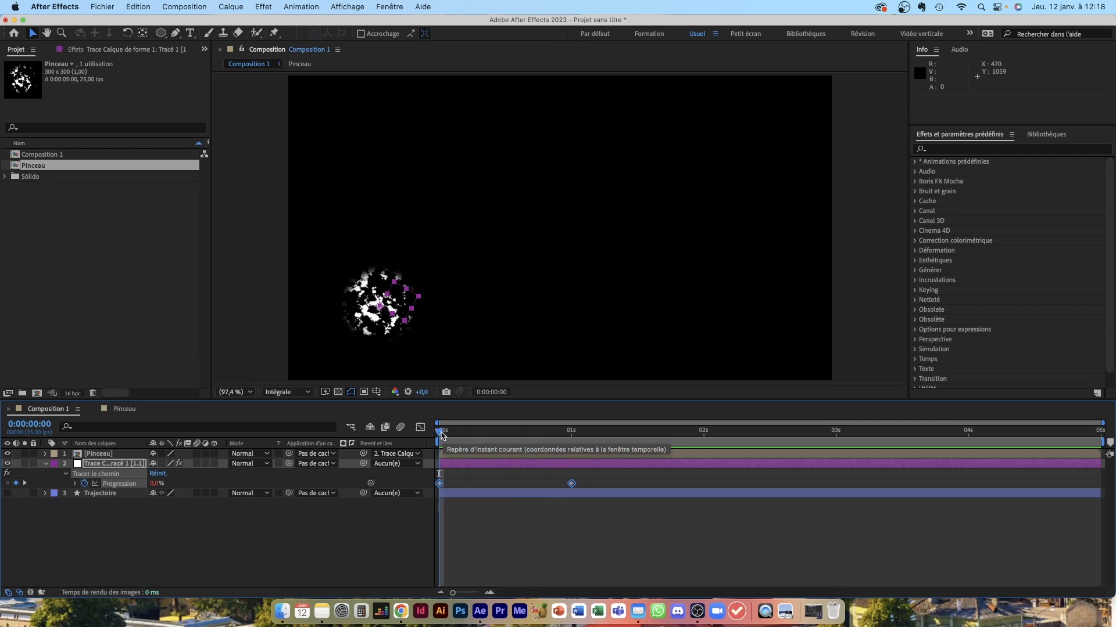
mouse_move(441, 435)
mouse_down()
mouse_move(597, 435)
mouse_move(480, 436)
mouse_move(426, 452)
mouse_up()
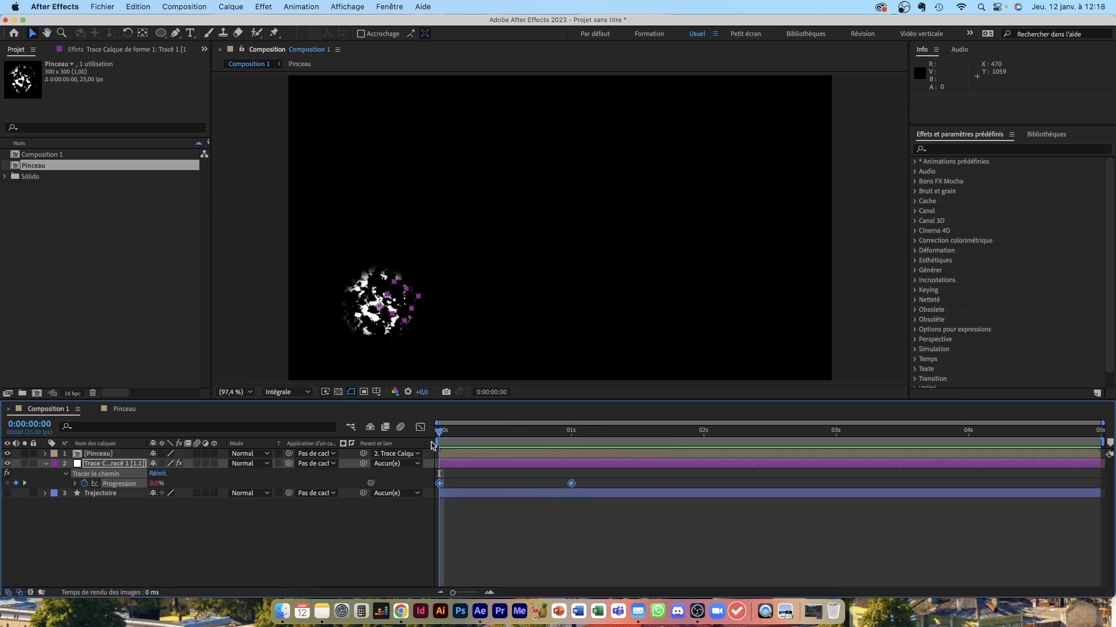
click(421, 428)
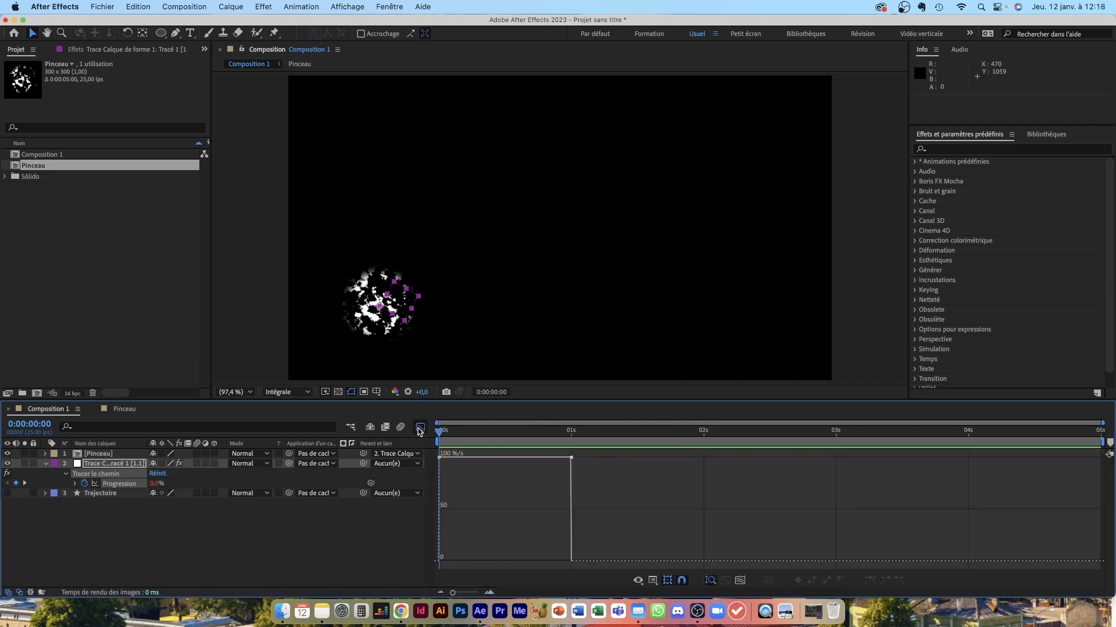
drag(680, 515, 384, 449)
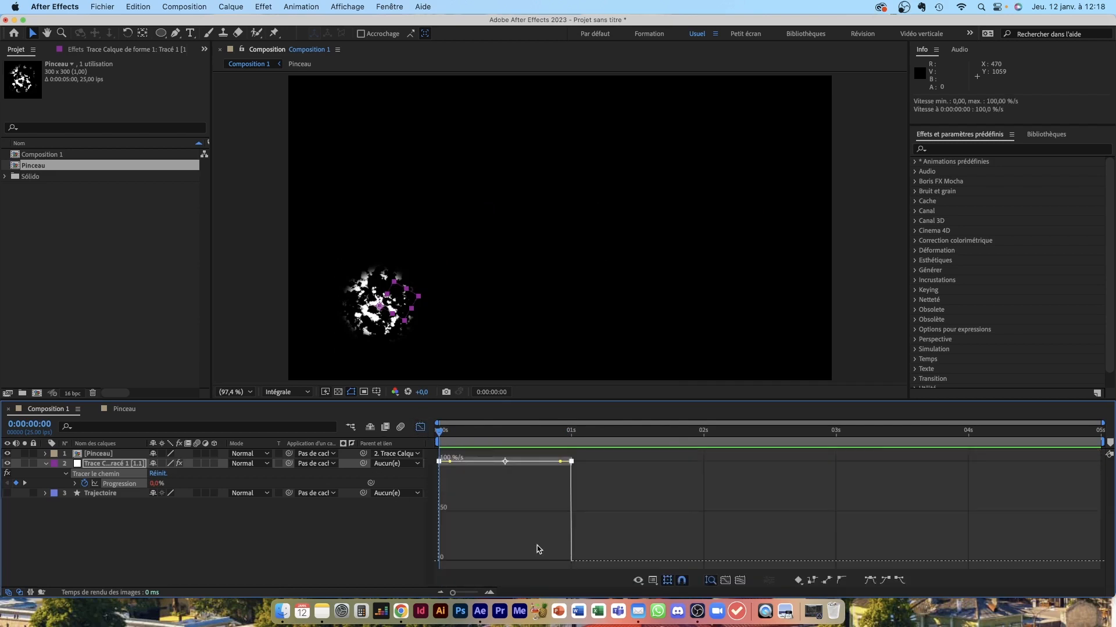
click(869, 581)
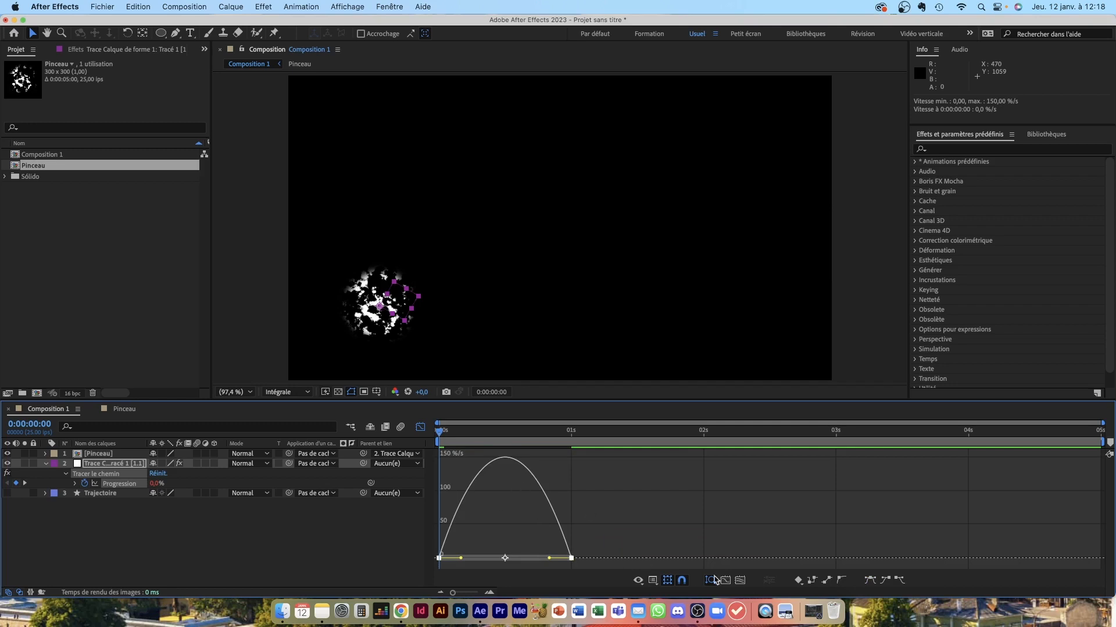
Step: Shape the Progression speed curve to peak early at about 230 %/s with a long slowdown into the last keyframe, previewing the motion
click(653, 582)
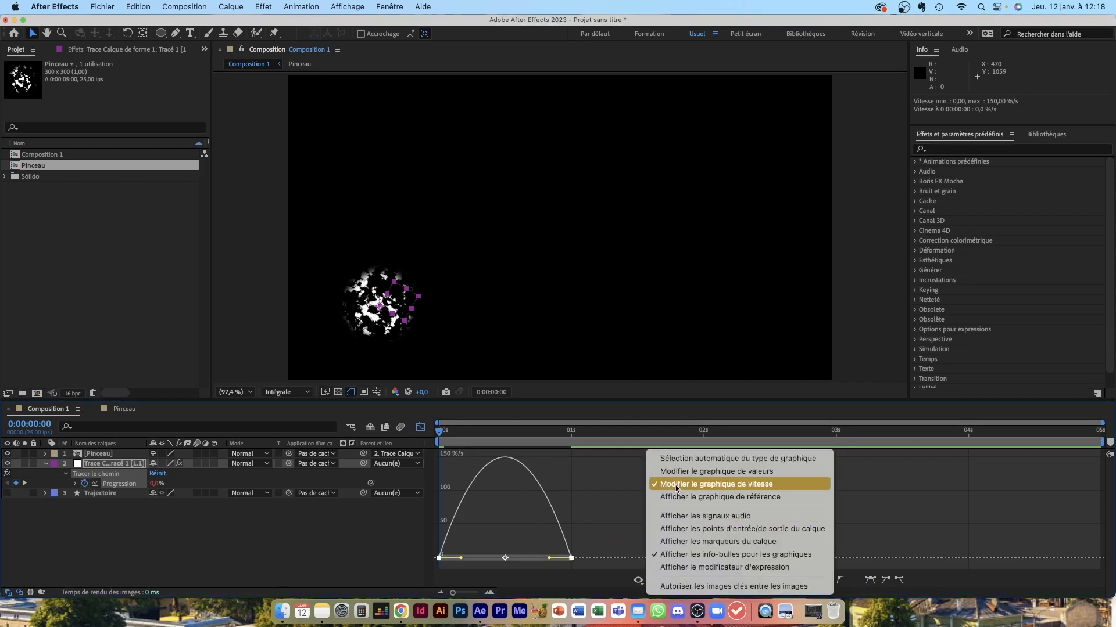
click(610, 572)
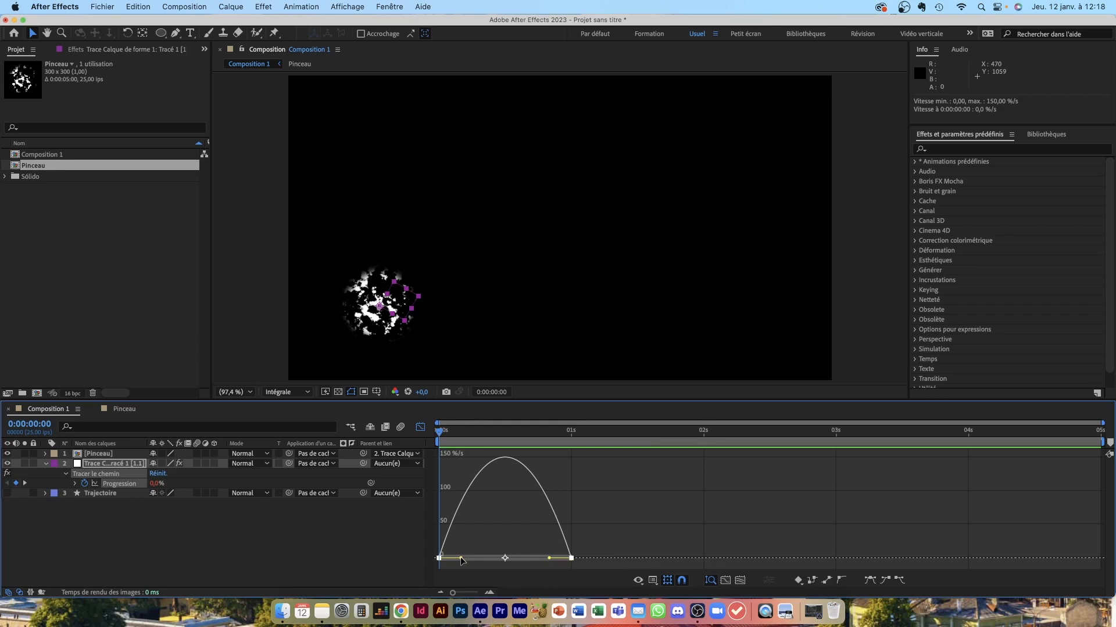
drag(460, 560, 448, 558)
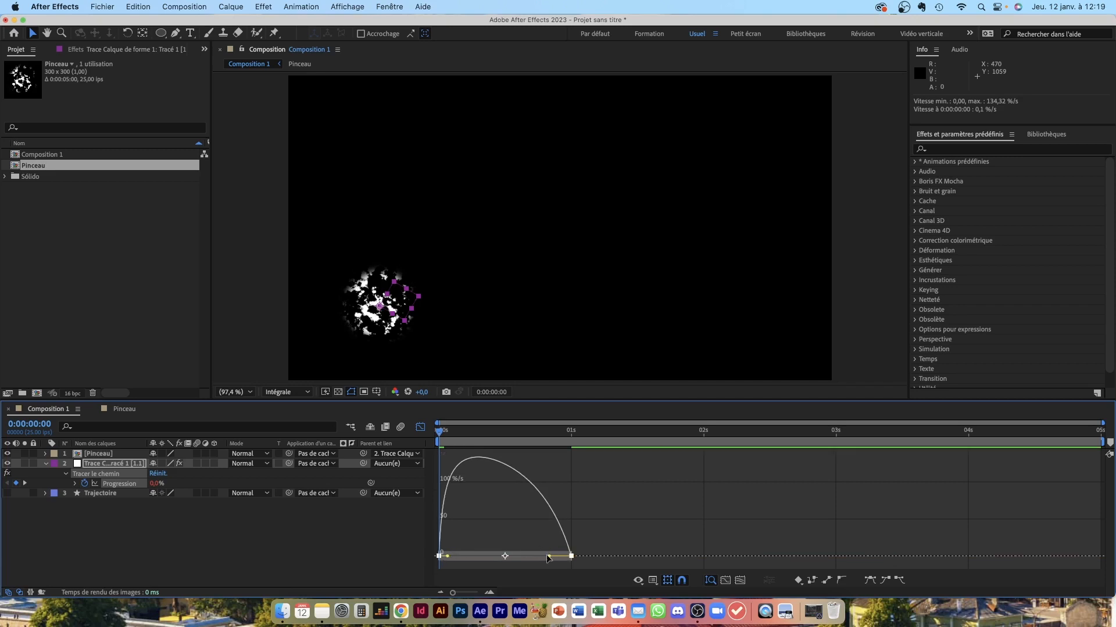
drag(549, 557, 522, 558)
key(space)
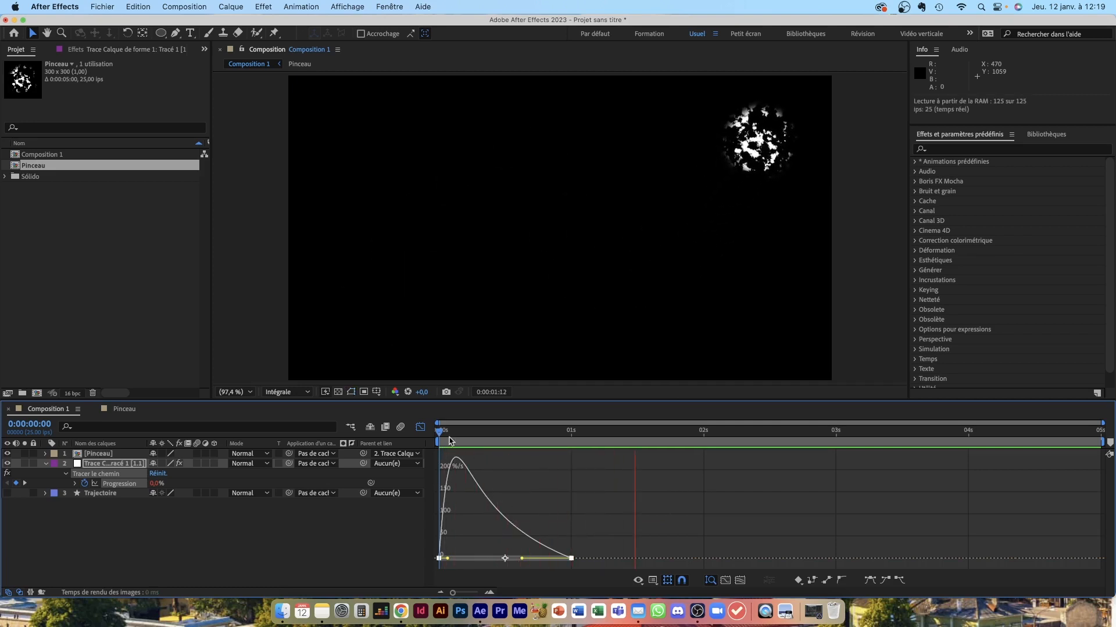
key(space)
drag(448, 558, 458, 557)
key(space)
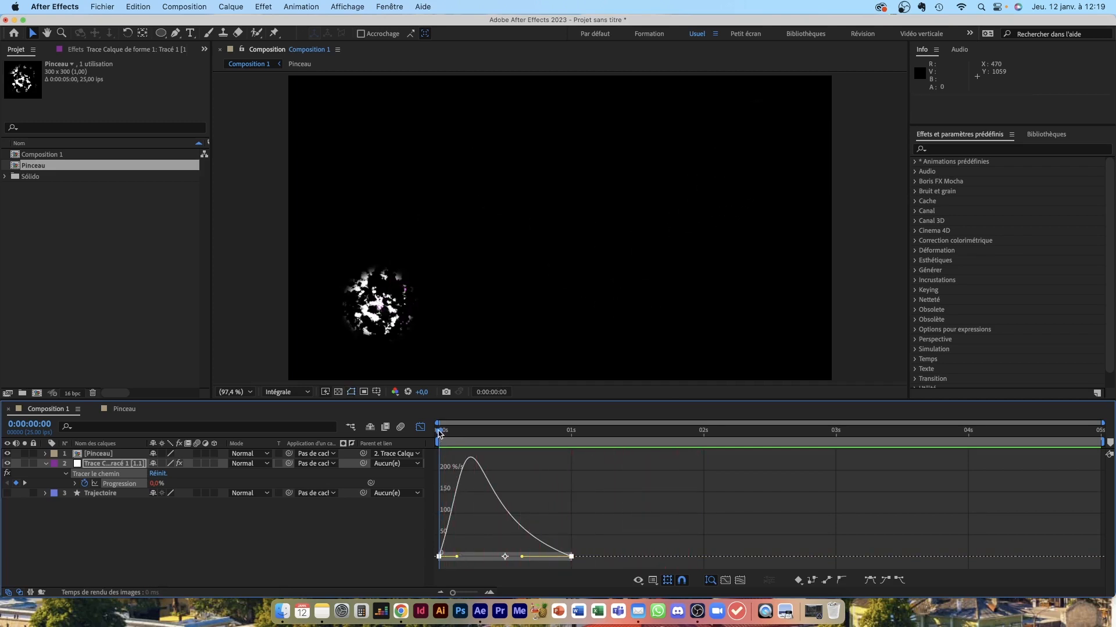
Step: Shorten the work area to end at 0:00:01:15, return to the layer bar view, and deselect everything
drag(440, 433, 447, 432)
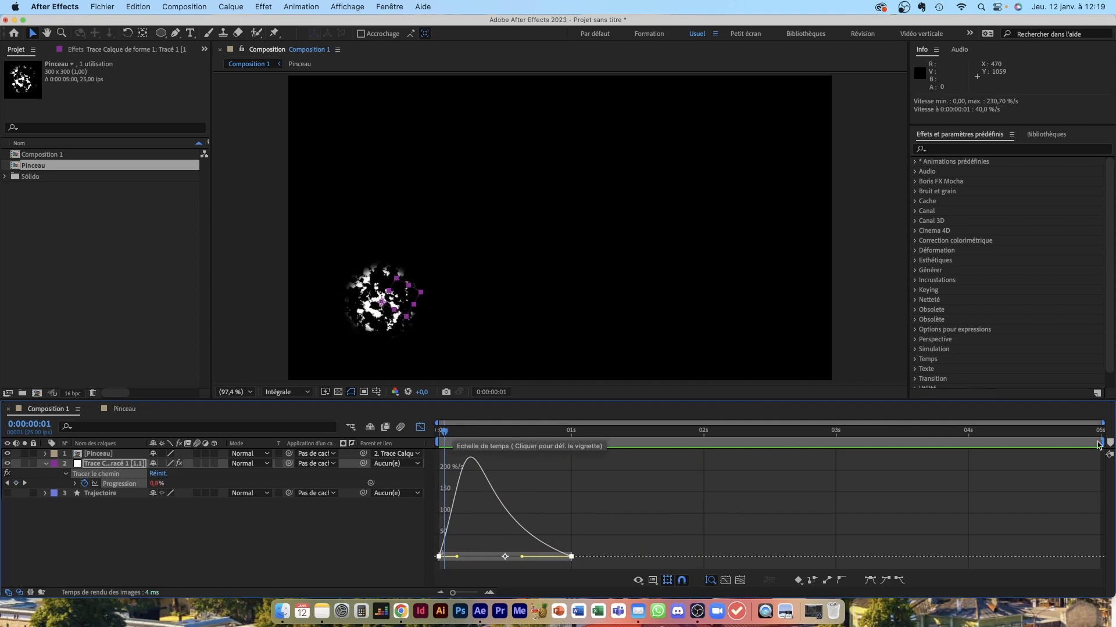
drag(1099, 445, 662, 445)
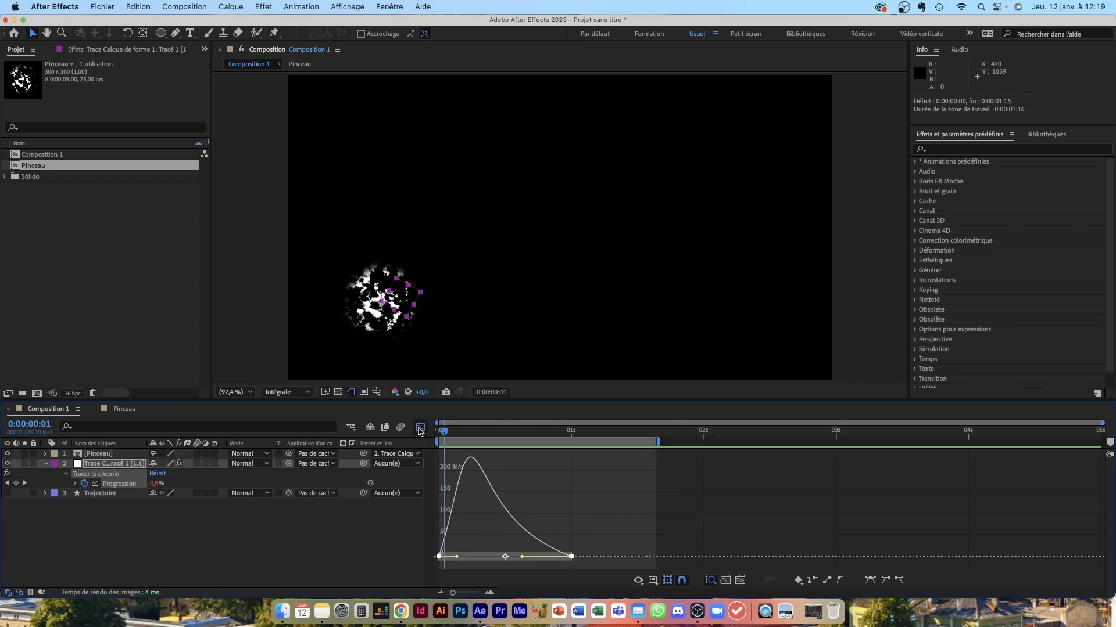
click(419, 427)
click(562, 524)
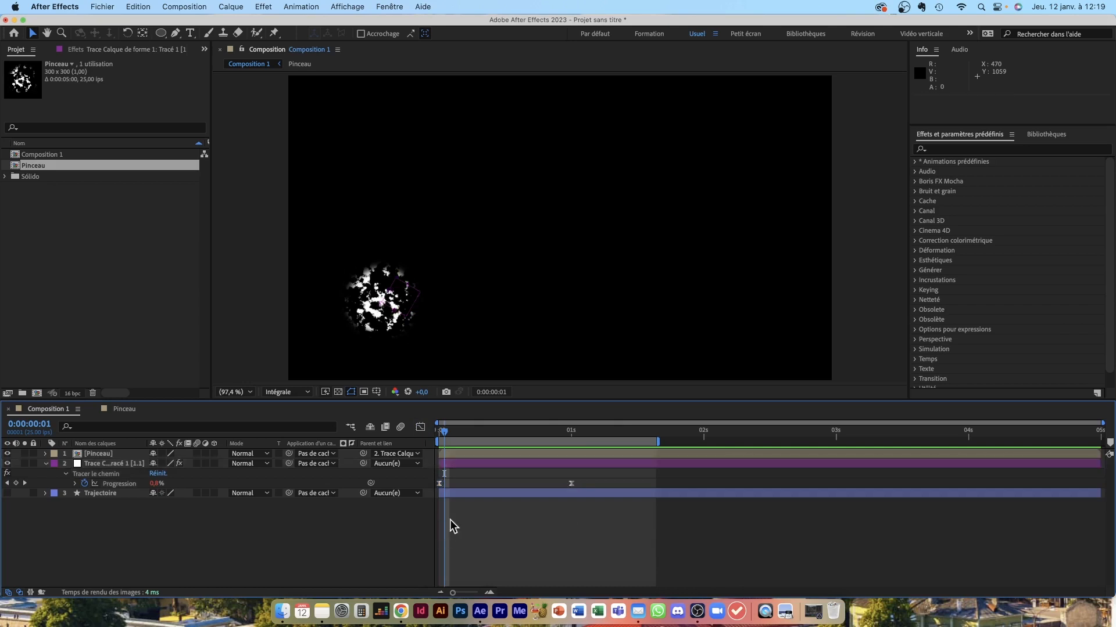
Step: Create a new adjustment layer above the Pinceau layer in Composition 1 and select it
right_click(504, 521)
mouse_move(692, 445)
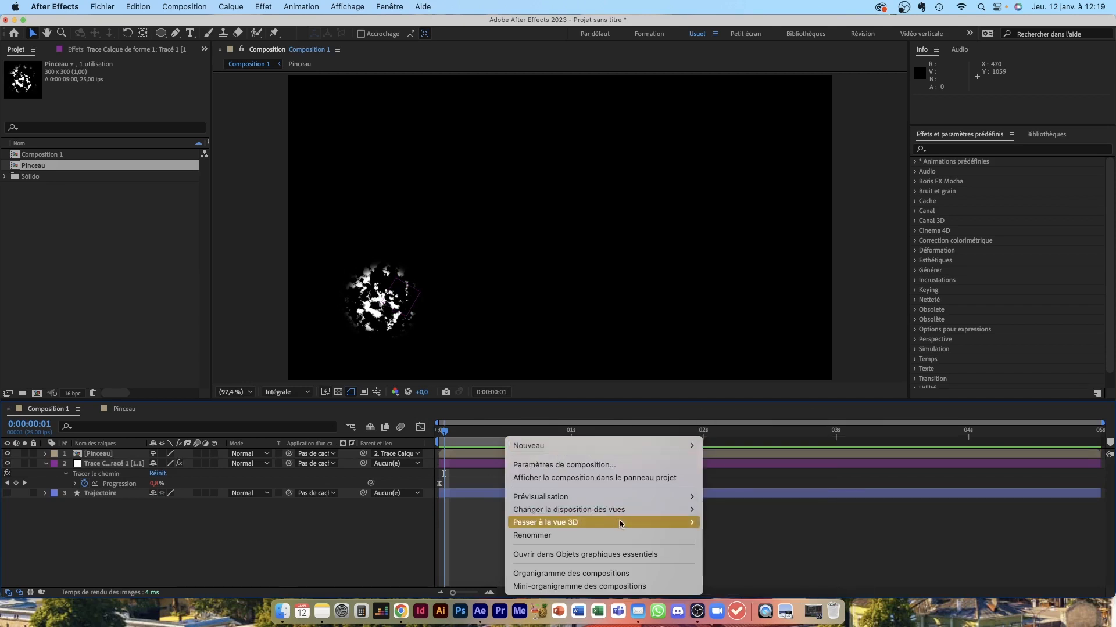
mouse_move(652, 447)
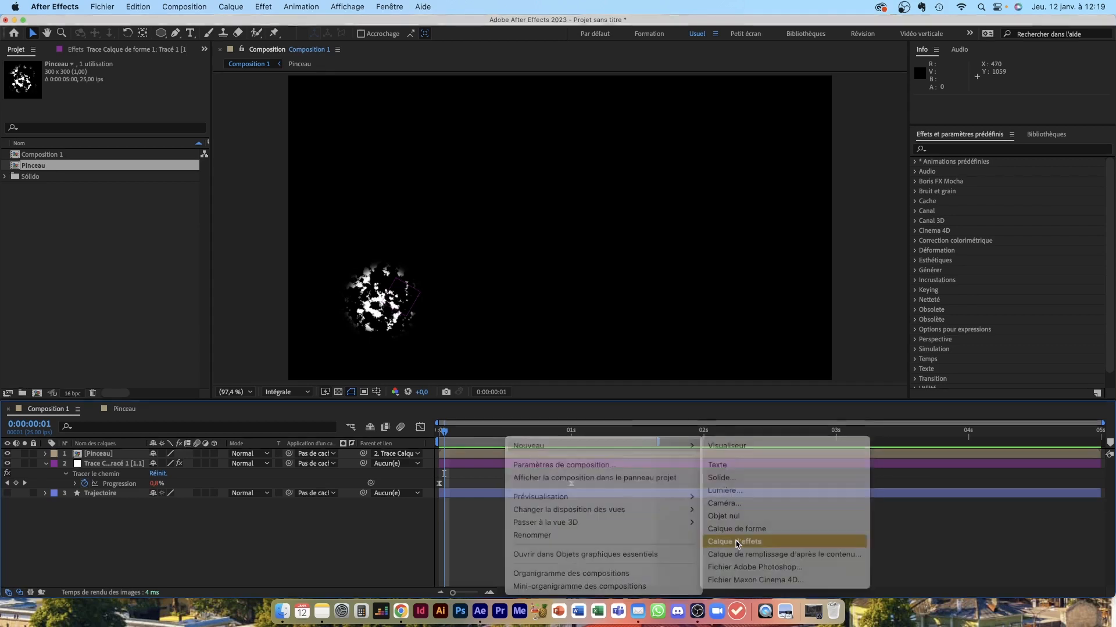
click(735, 543)
click(541, 460)
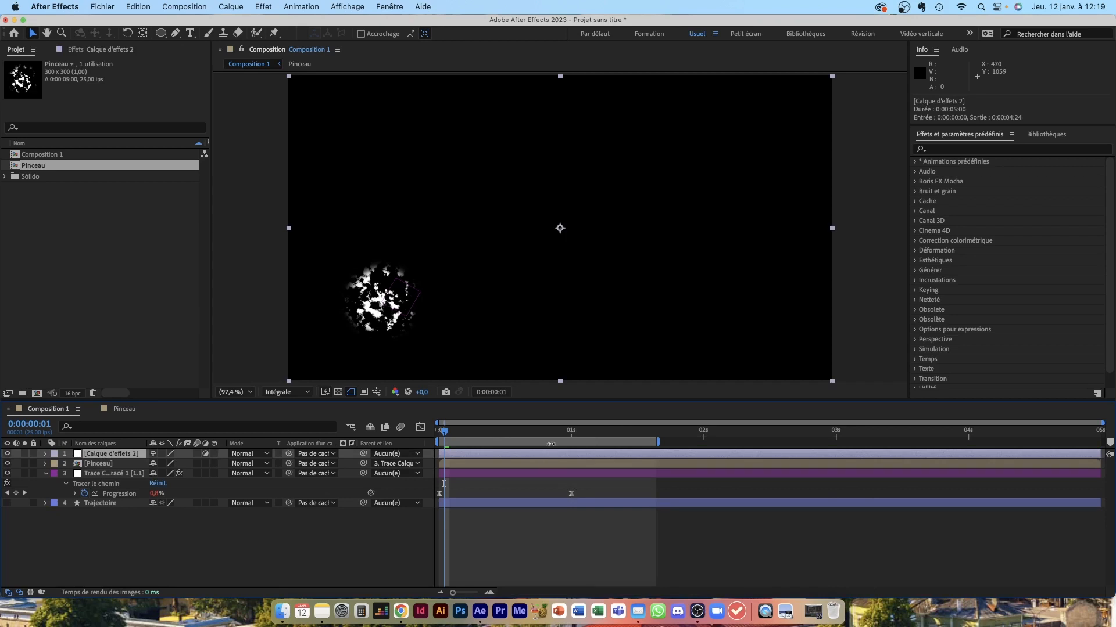
Step: Find the Echo effect and apply it to the new adjustment layer
click(953, 152)
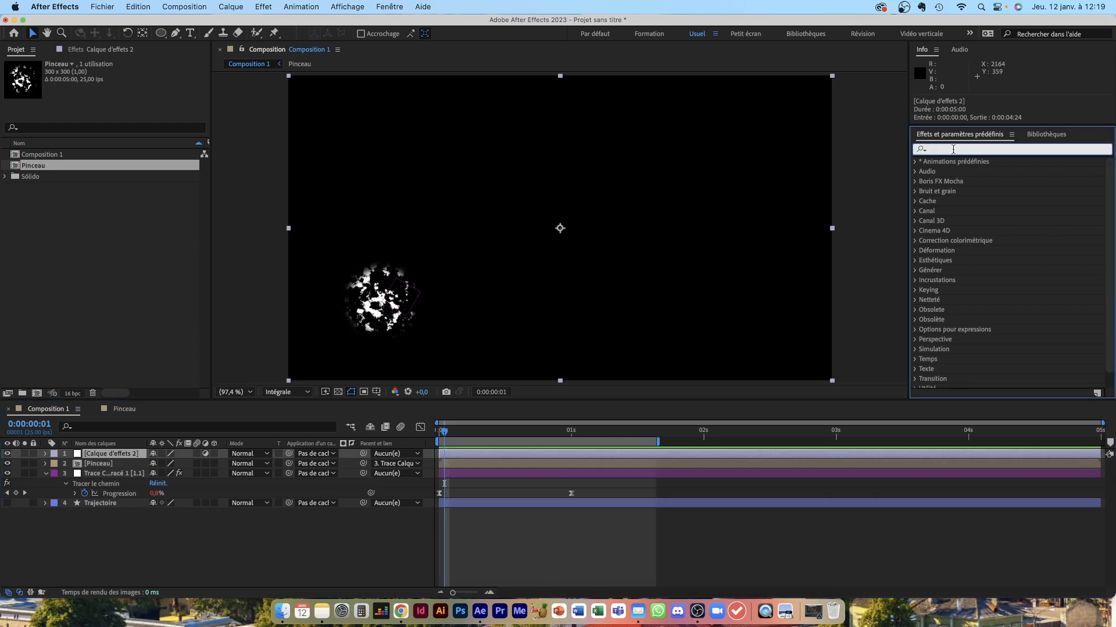
text(echo)
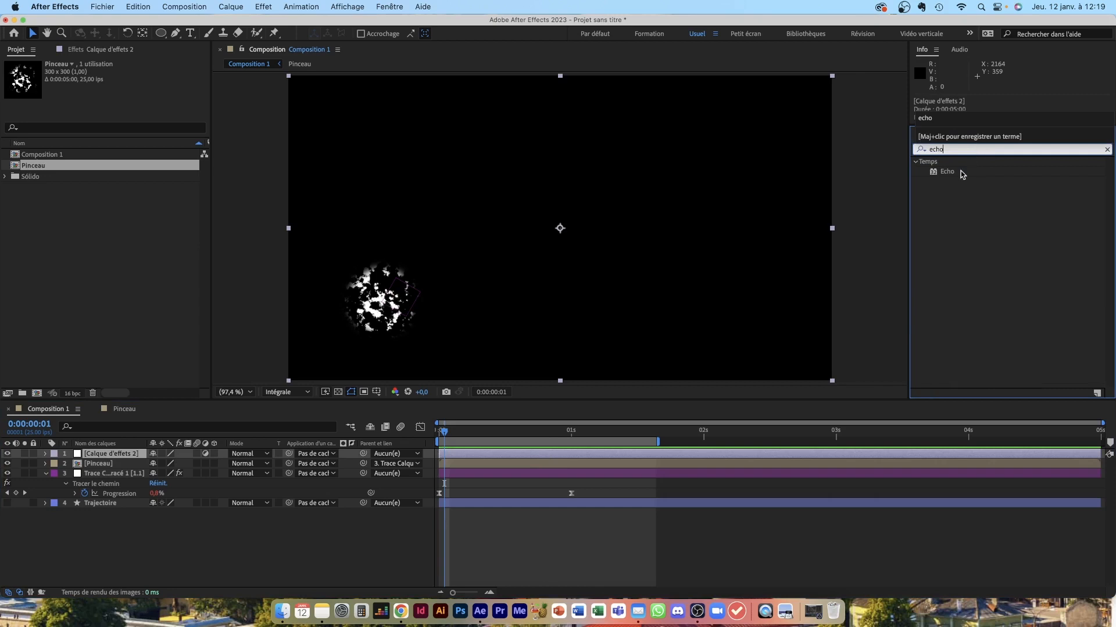
double_click(947, 172)
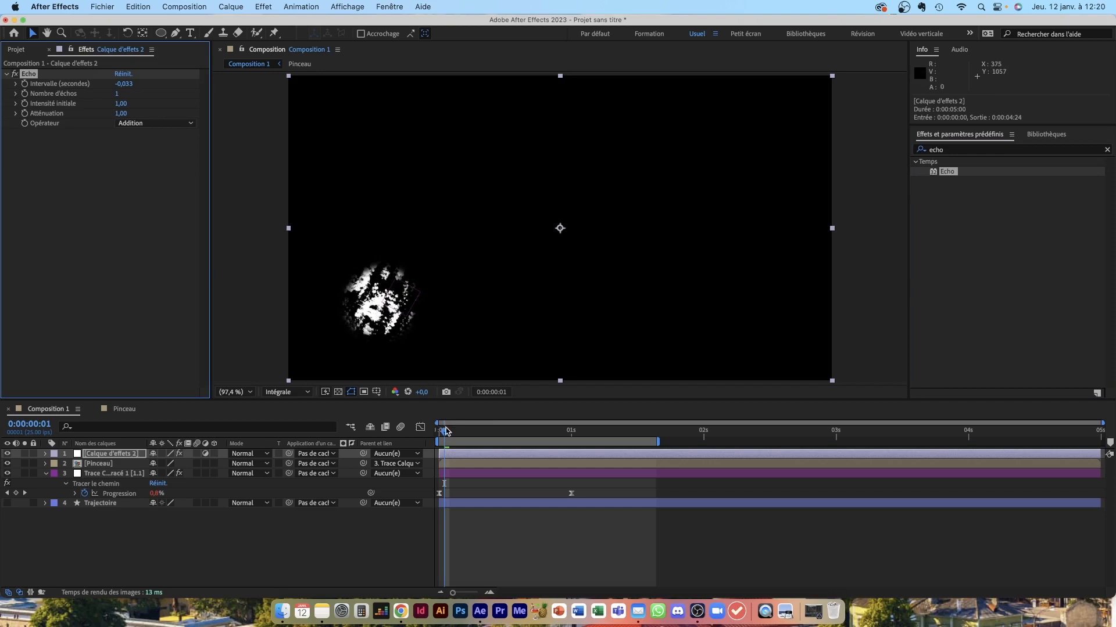
Step: At 0:00:01:00, set the Echo effect's number of echoes to 33 and its interval to -0,0025 seconds
drag(443, 435, 571, 440)
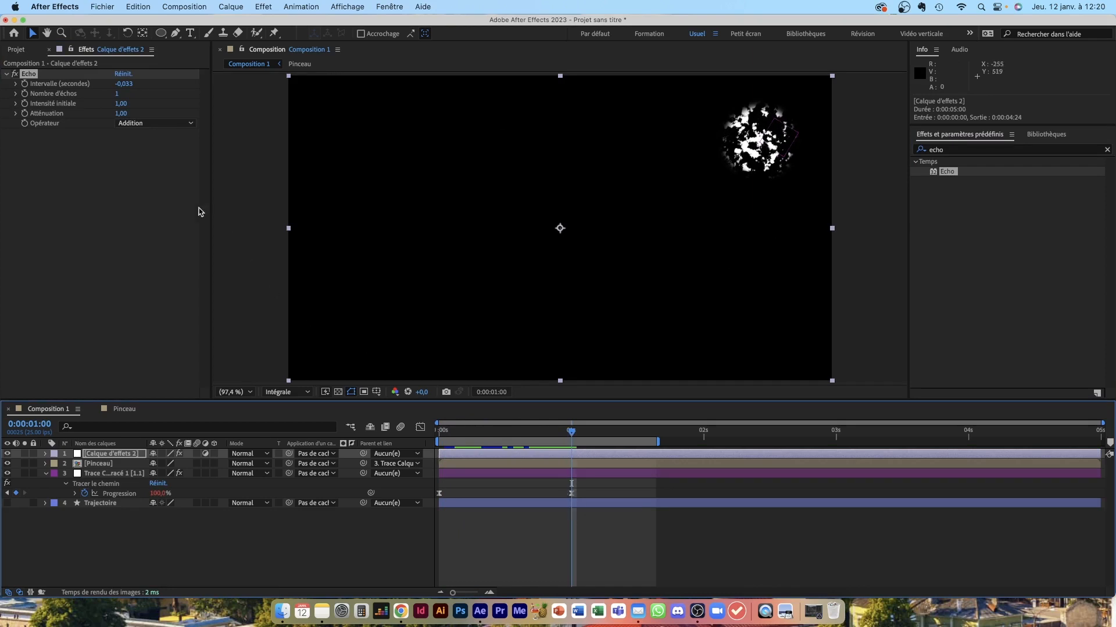
drag(123, 96, 136, 93)
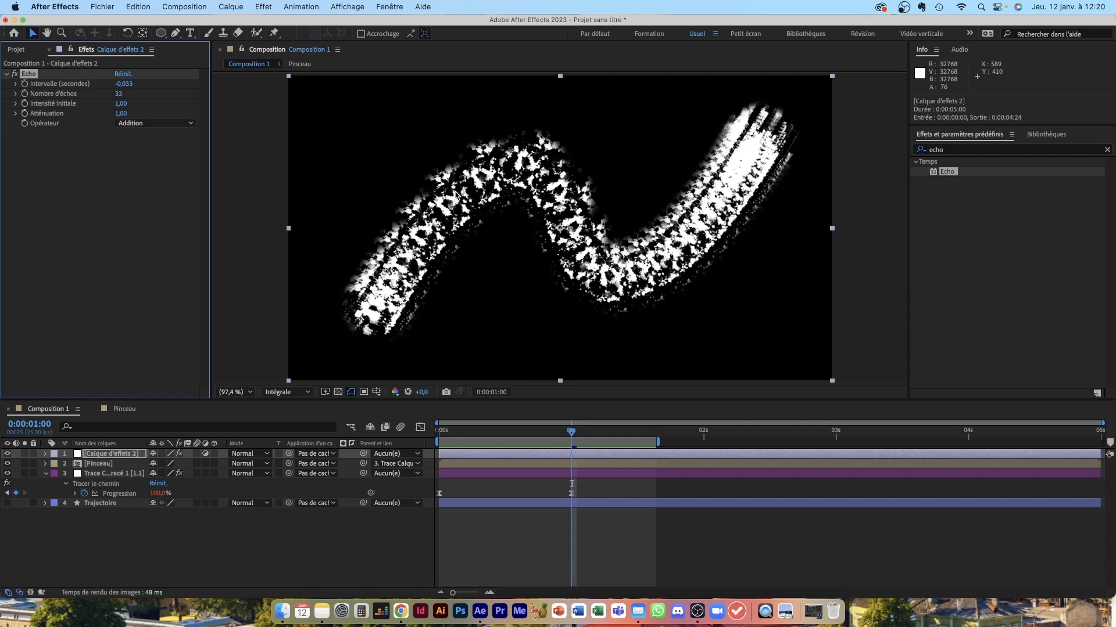
click(133, 85)
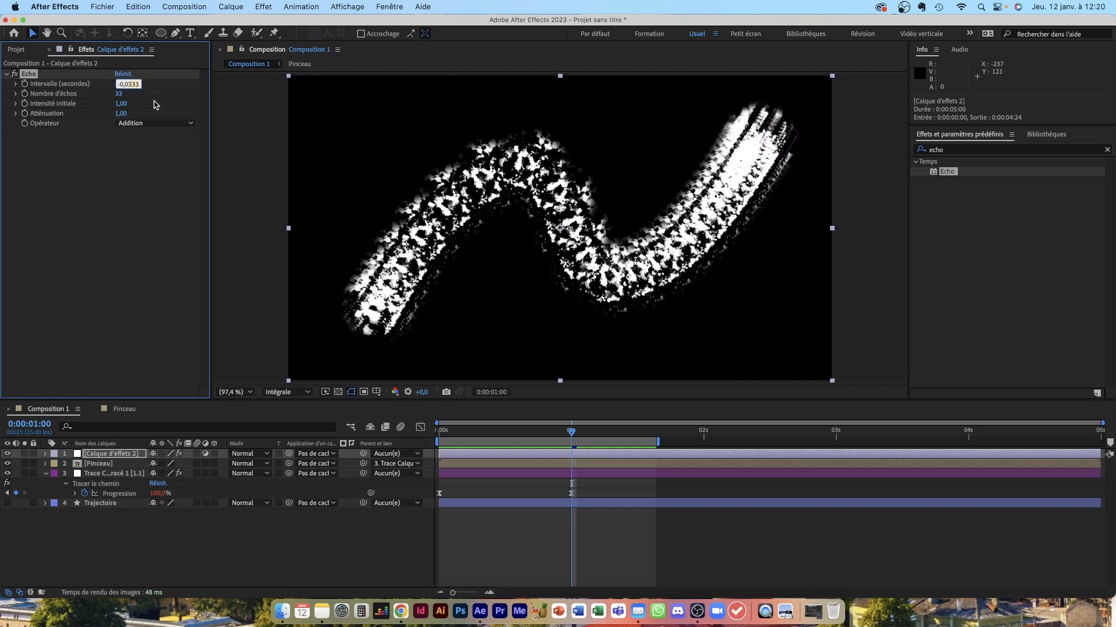
text(-0,0025)
click(525, 542)
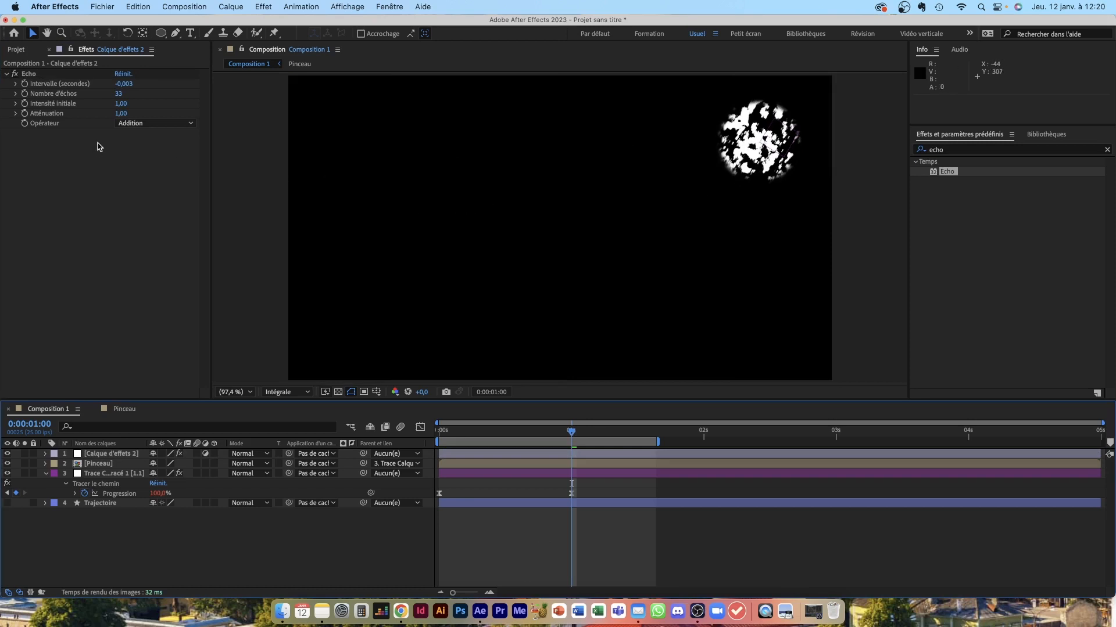
Step: Check the shortened trail mid-animation, raise the number of echoes to 508 at 0:00:01:00, and inspect the stroke's texture up close
drag(555, 432, 507, 431)
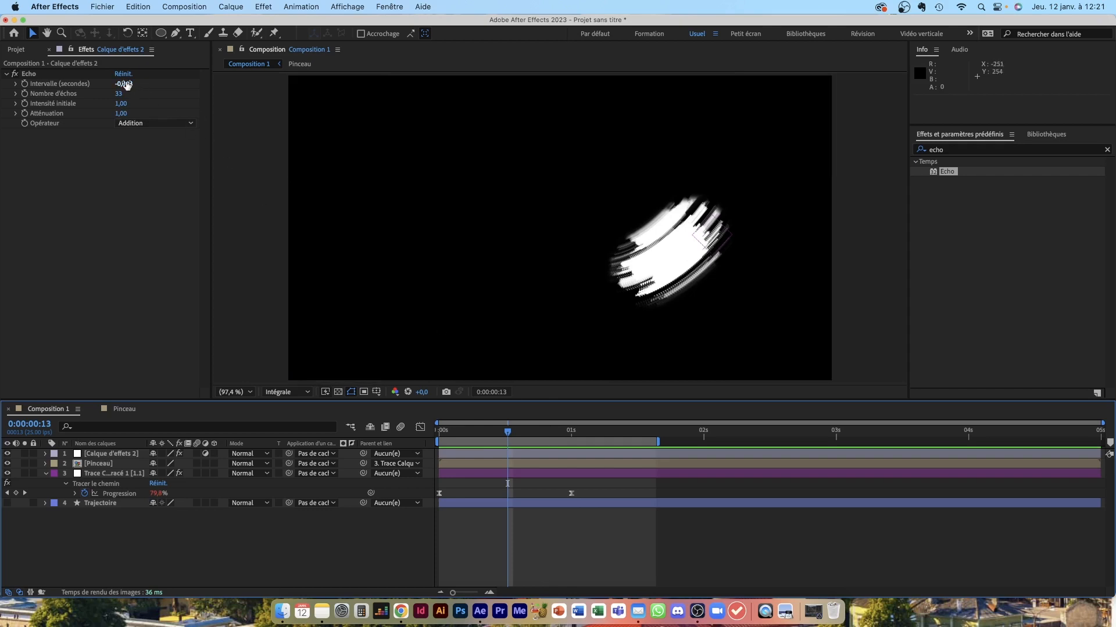
drag(551, 434, 571, 435)
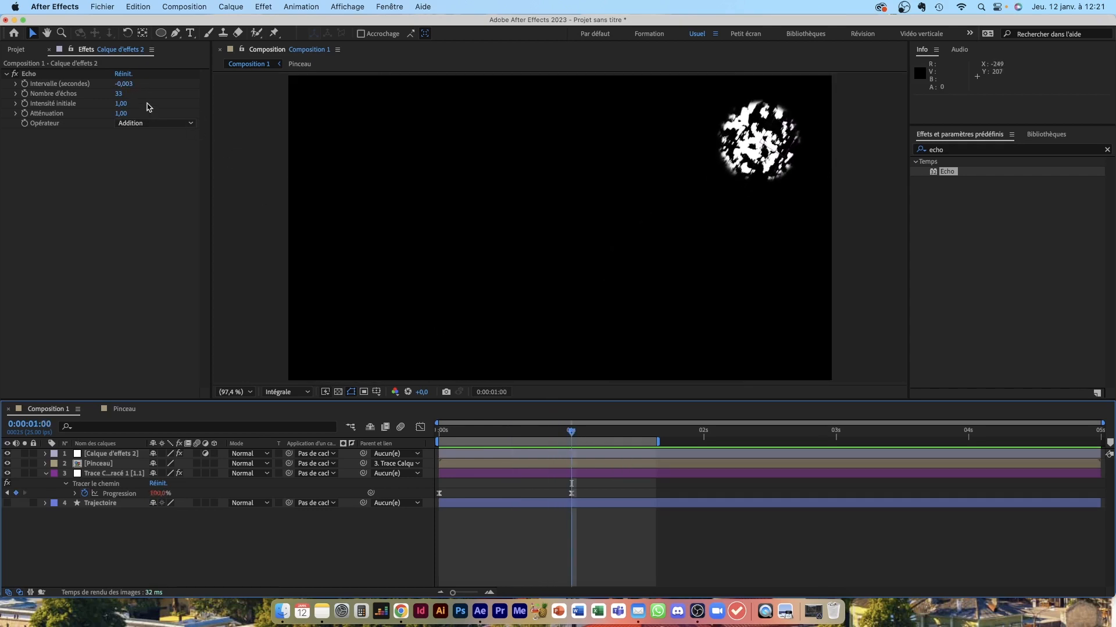
drag(118, 94, 422, 122)
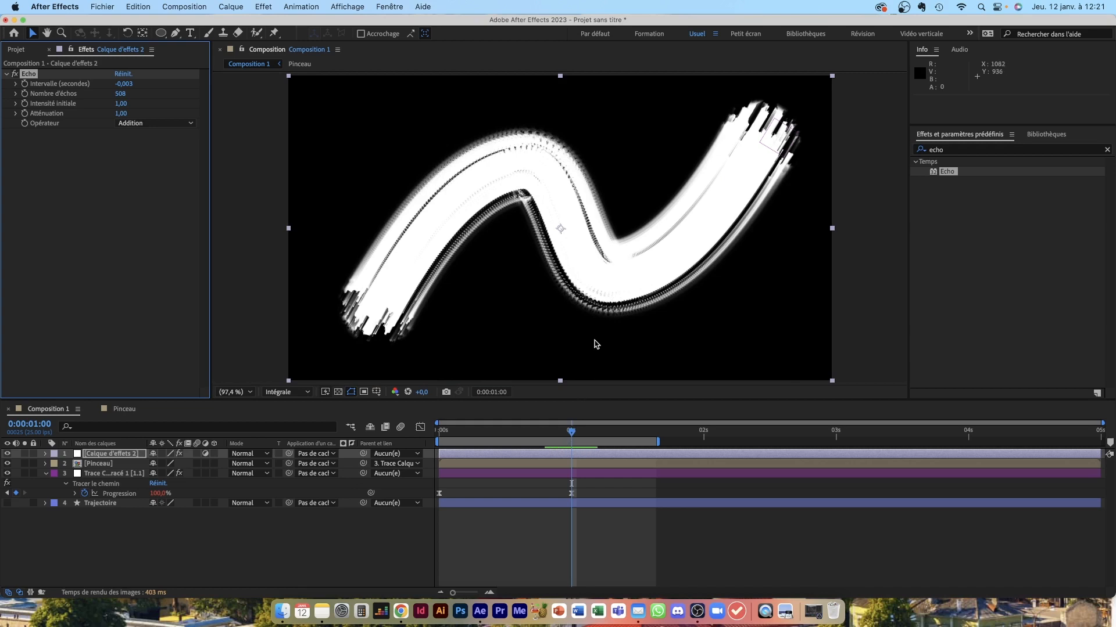
key(slash)
key(period)
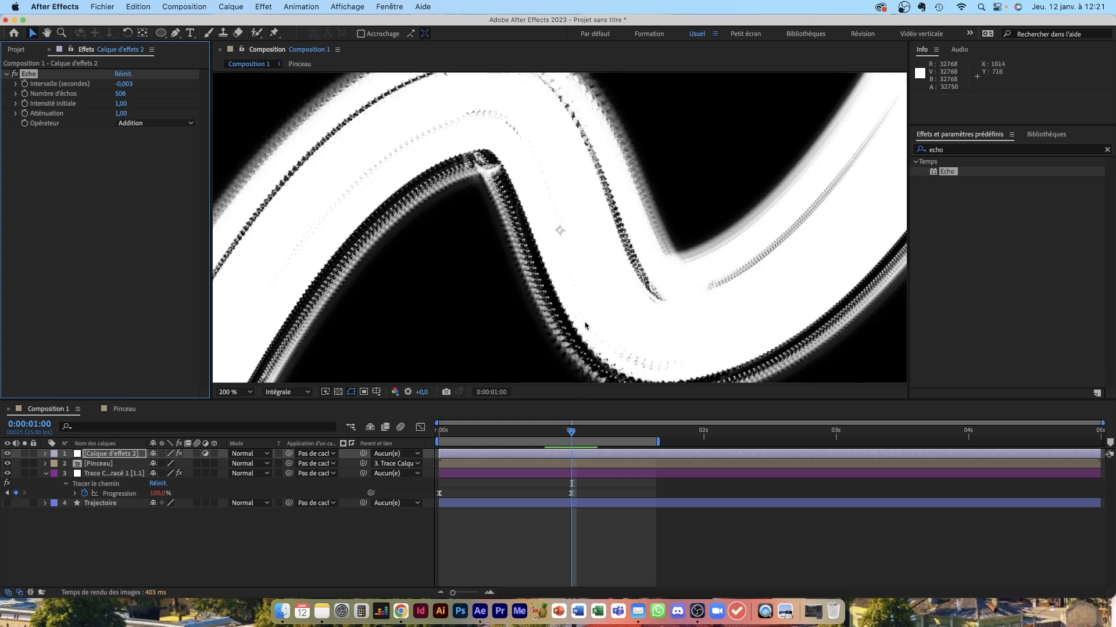
key(space)
drag(622, 278, 551, 176)
key(b)
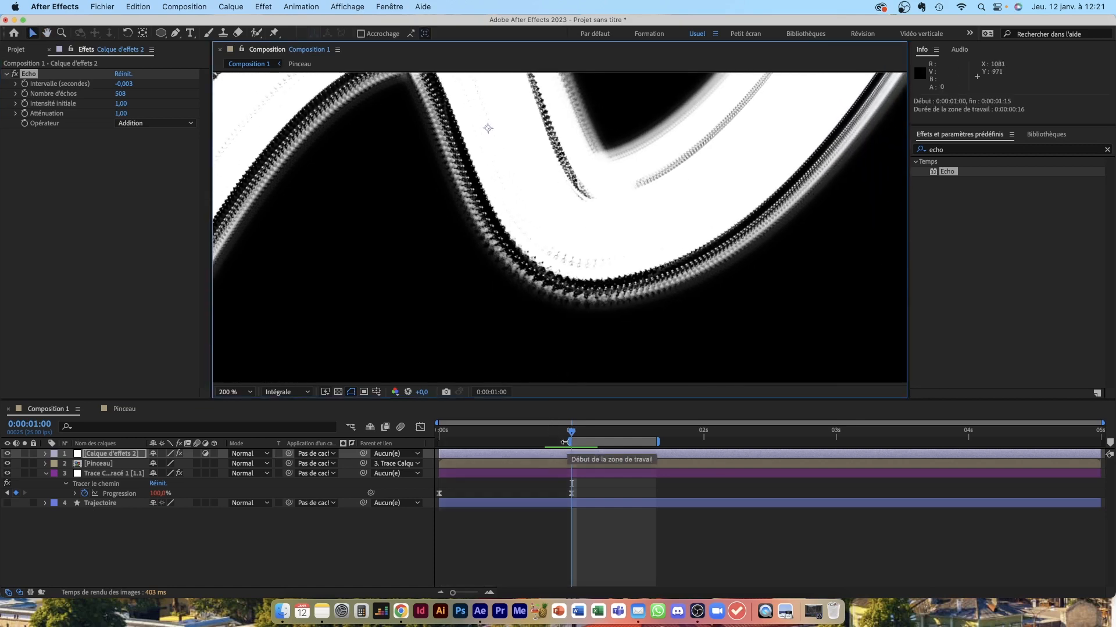
drag(569, 443, 437, 443)
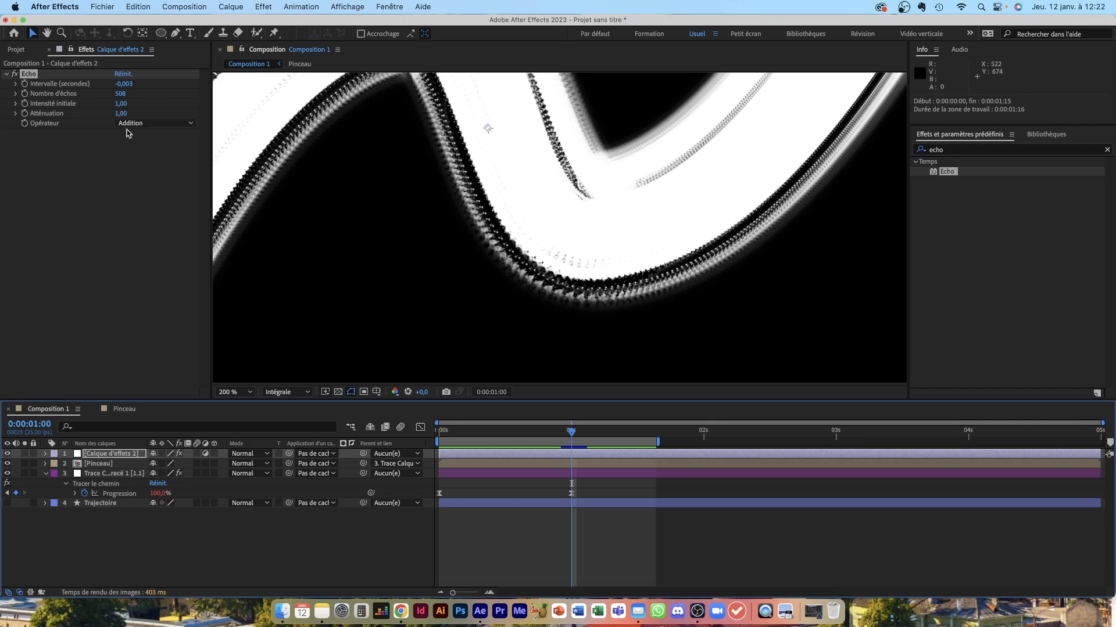
Step: Try an Echo interval of -0,0015 seconds on the adjustment layer and inspect the stroke's edge texture
click(125, 85)
click(124, 84)
text(-0,0125)
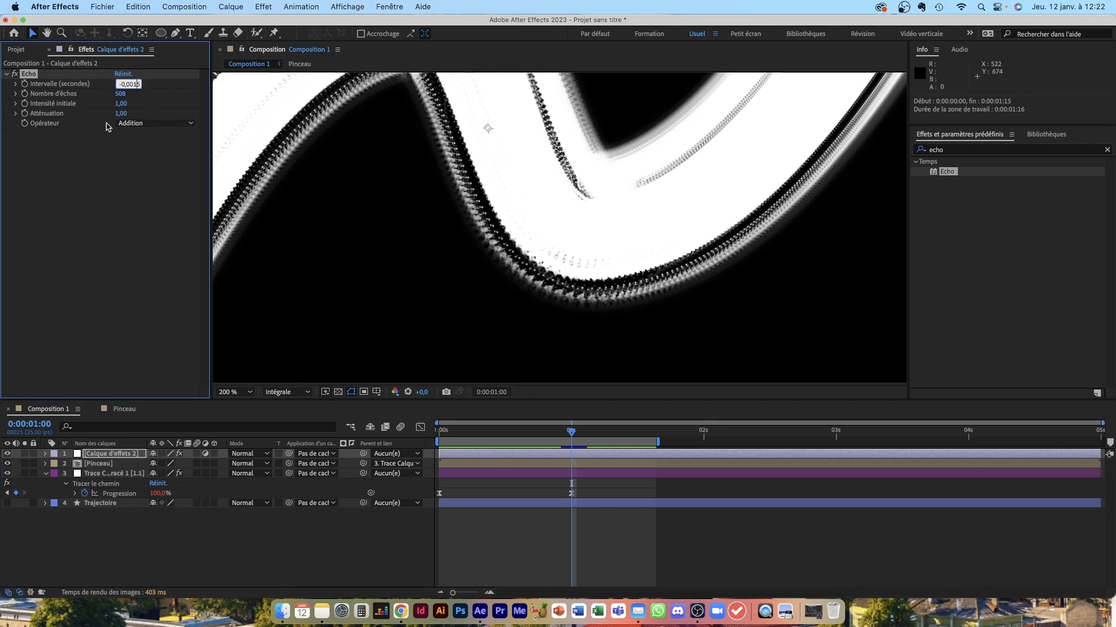
key(Return)
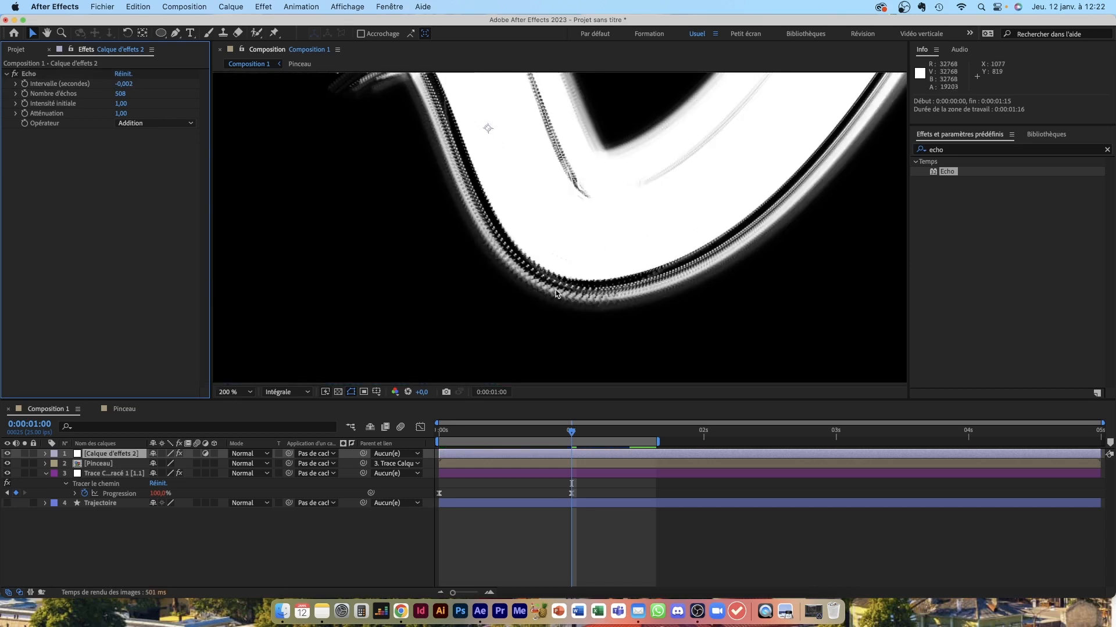
scroll(555, 291, down, 1)
scroll(553, 265, up, 1)
Step: Set the Echo interval to -0,001 seconds and raise the number of echoes to 1074, with the whole composition fitted in view
click(126, 84)
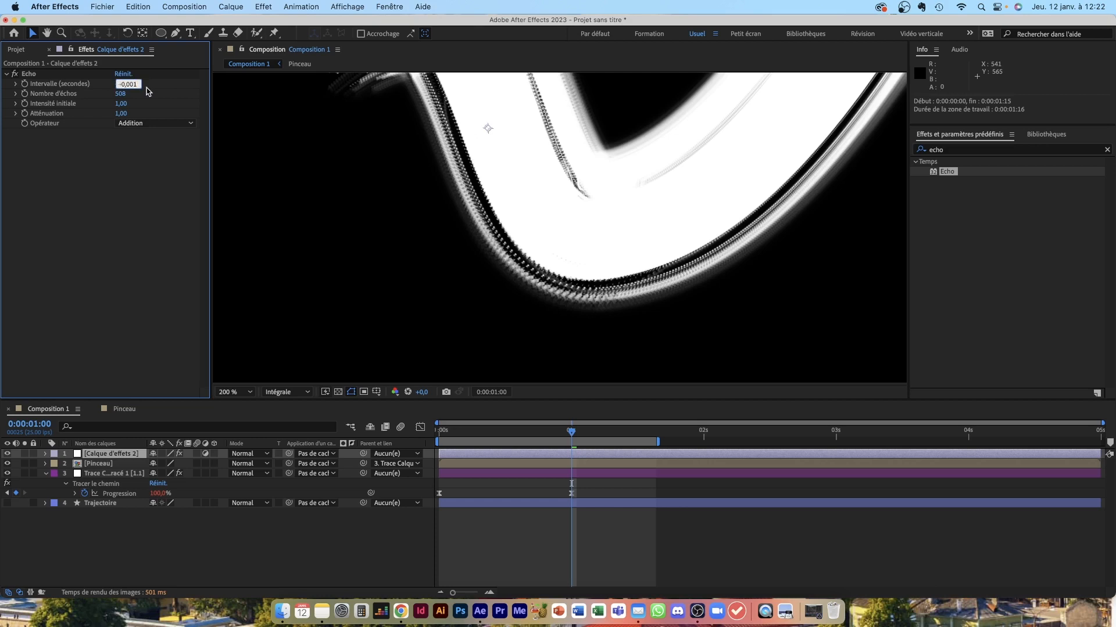
key(Return)
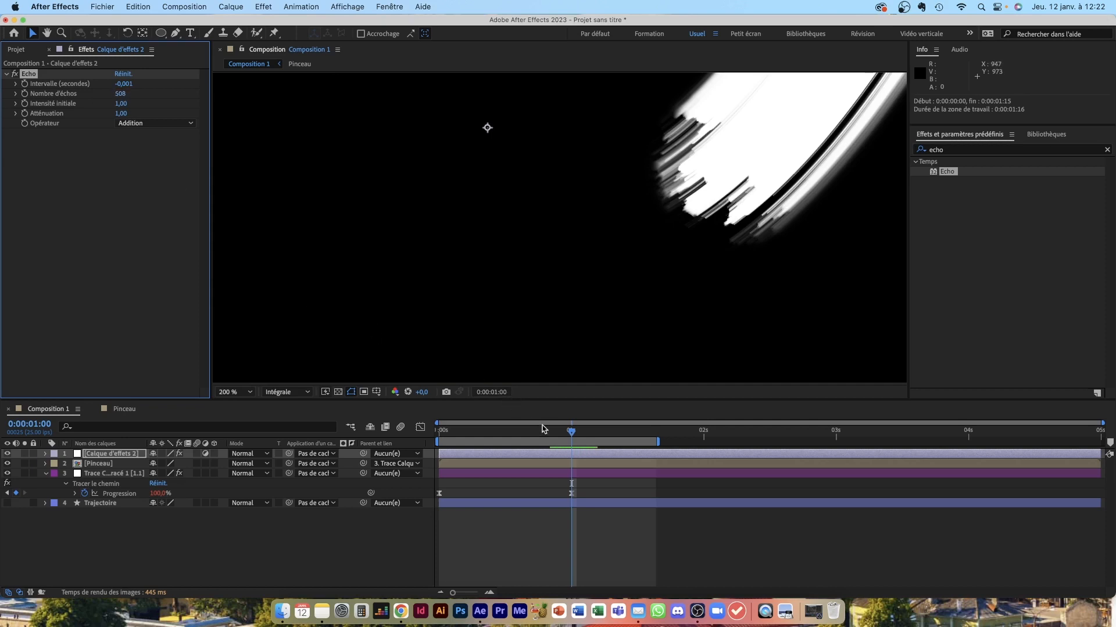
click(244, 392)
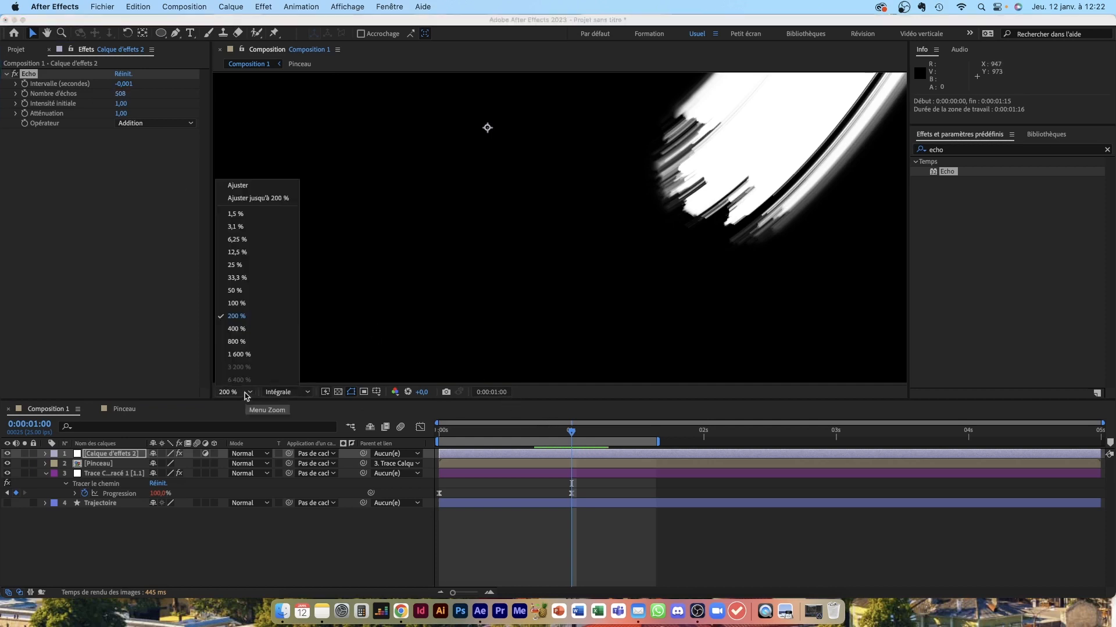
click(254, 184)
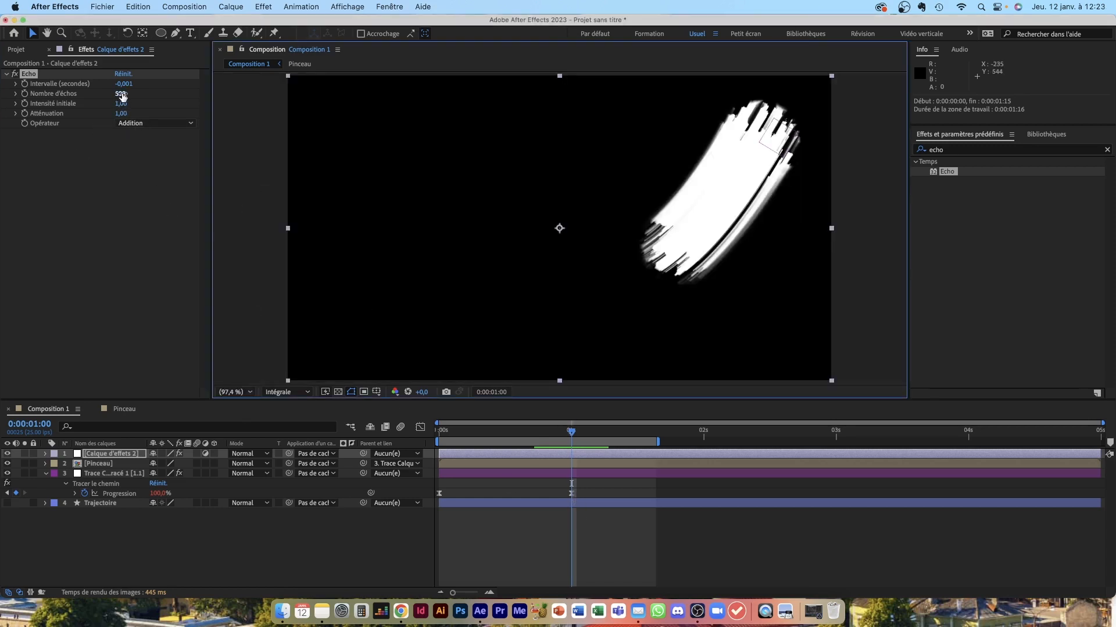
drag(120, 94, 456, 101)
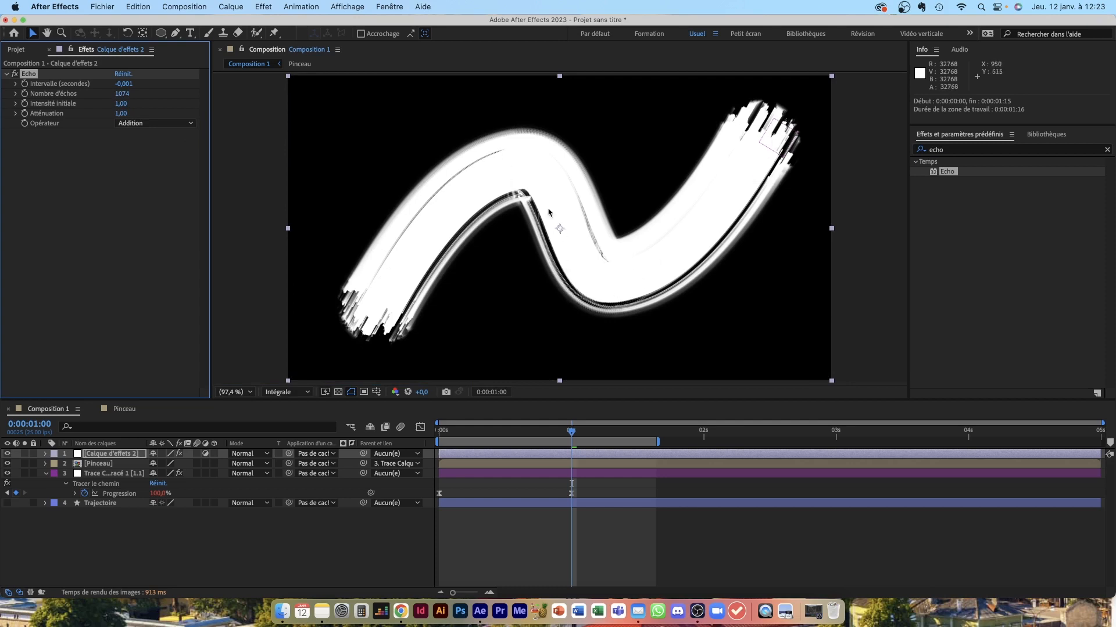
Step: Examine the lower edge of the stroke's bend up close at 0:00:01:00
mouse_move(572, 433)
mouse_down()
mouse_move(529, 437)
mouse_move(571, 435)
mouse_up()
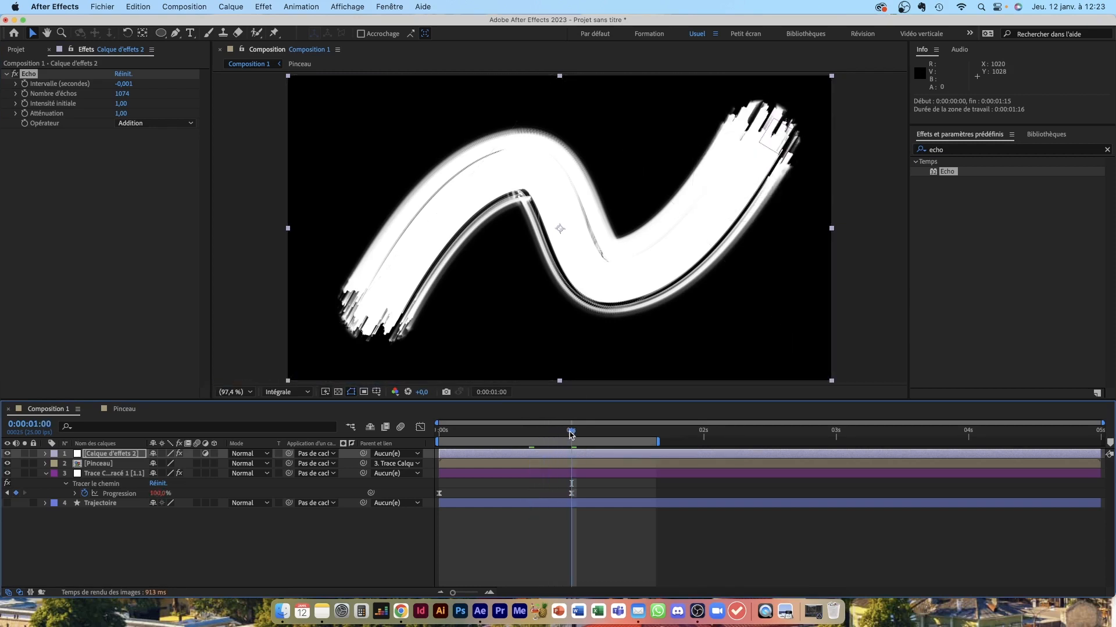
key(.)
key(.)
key(.)
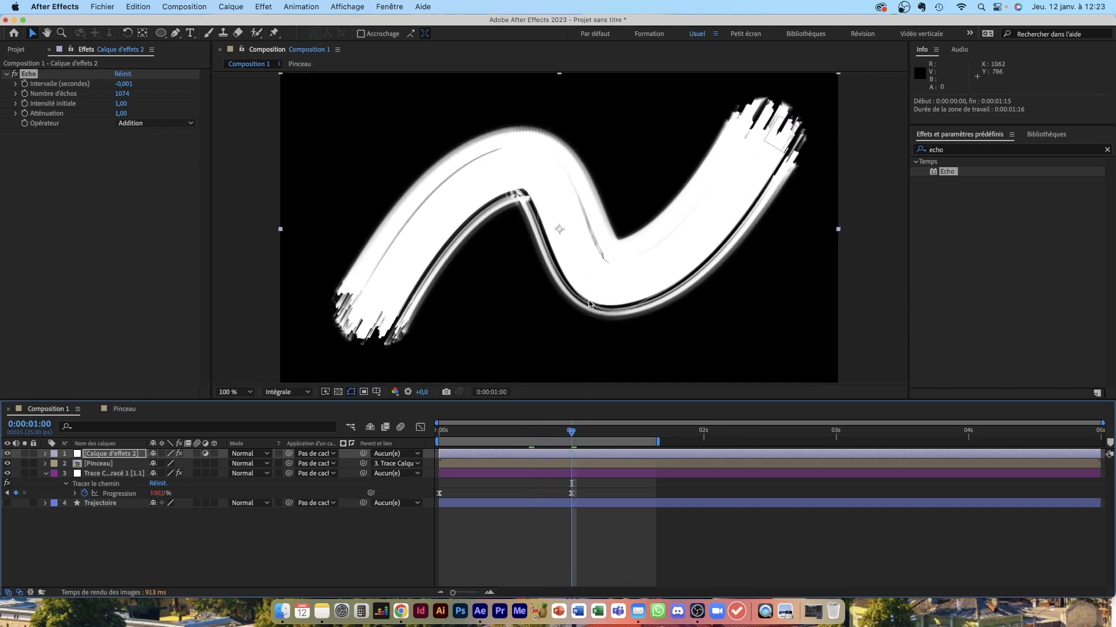
key(h)
mouse_move(589, 305)
mouse_down()
mouse_move(531, 180)
mouse_move(528, 195)
mouse_up()
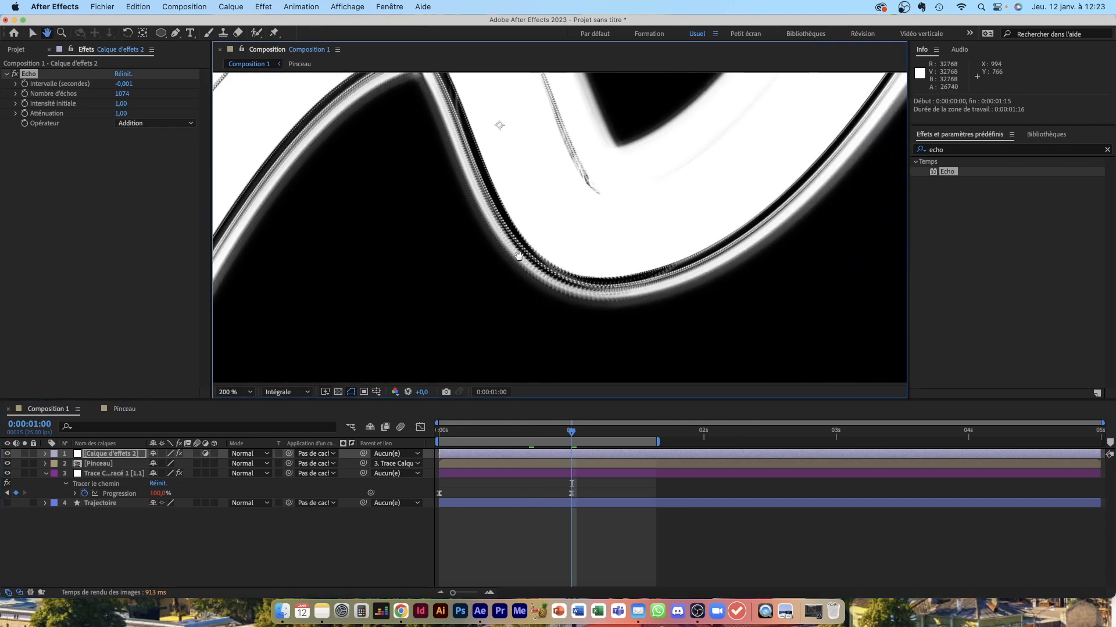
key(v)
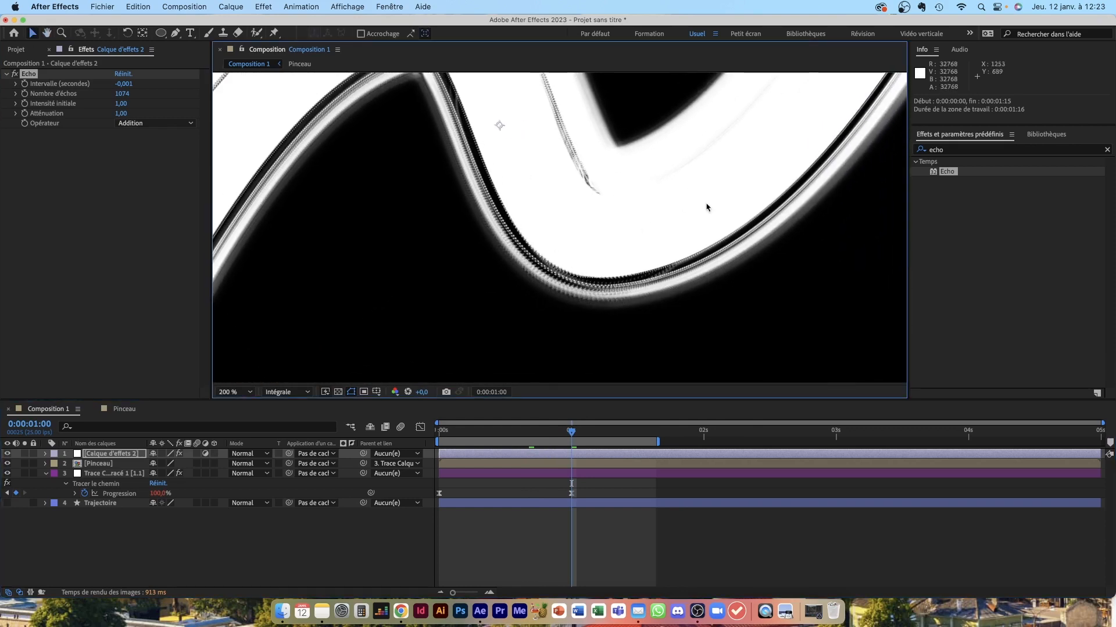
Step: Find the Flou gaussien effect, apply it to the adjustment layer, and set its blur to 7,5
click(1108, 151)
click(1074, 150)
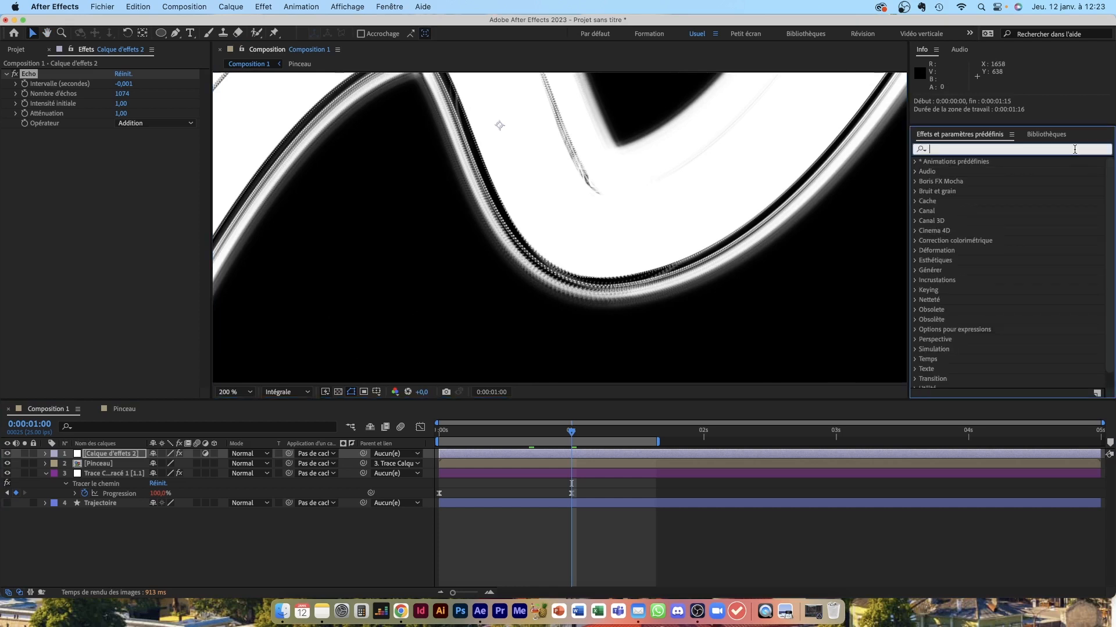
text(gaussi)
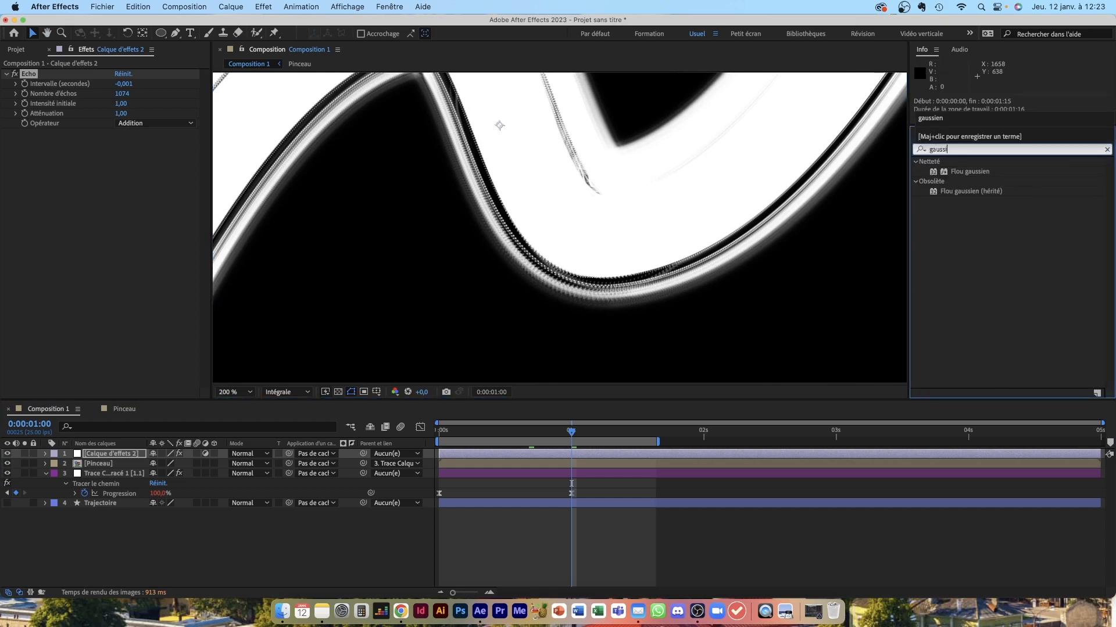
double_click(969, 173)
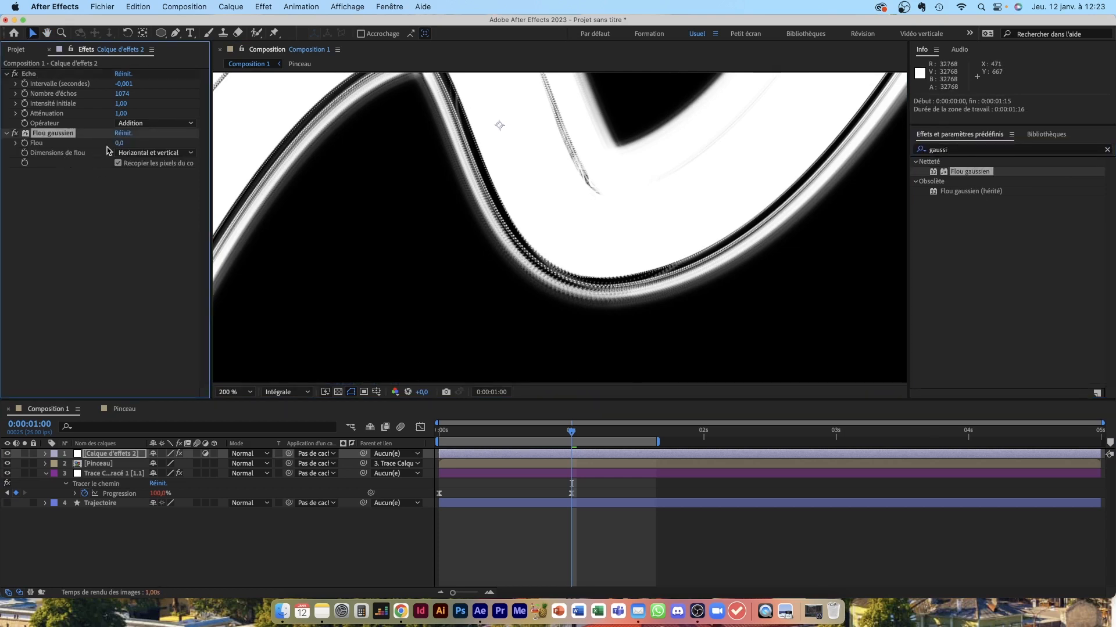
drag(118, 145, 158, 143)
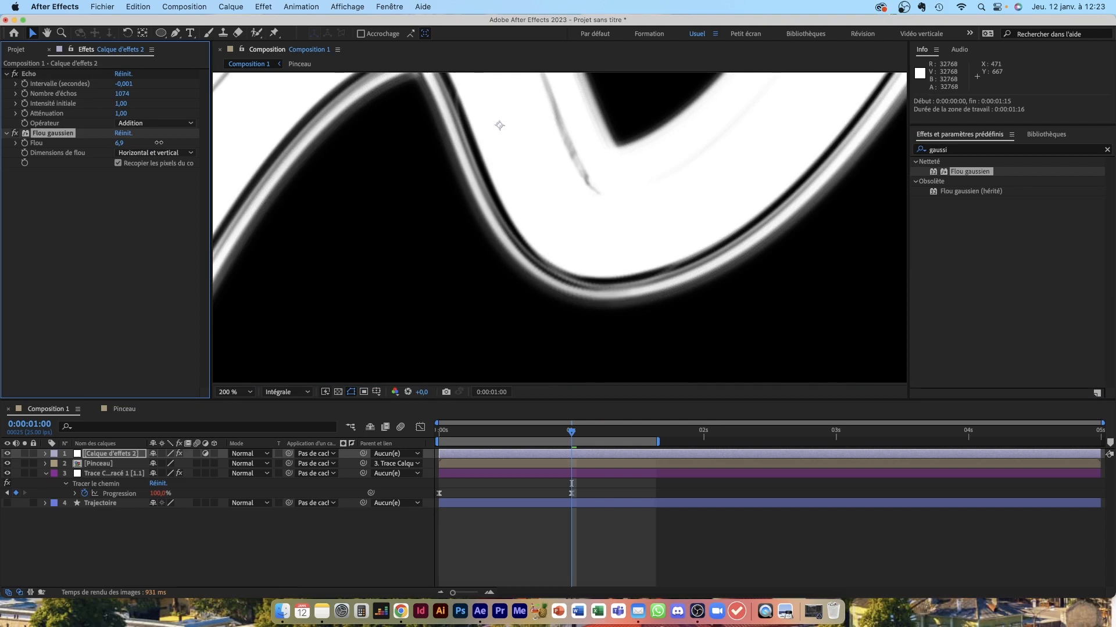
drag(160, 142, 163, 143)
Step: Find the Niveaux effect, apply it to the adjustment layer below the blur, and set its channel to Alpha
click(1107, 151)
click(1084, 150)
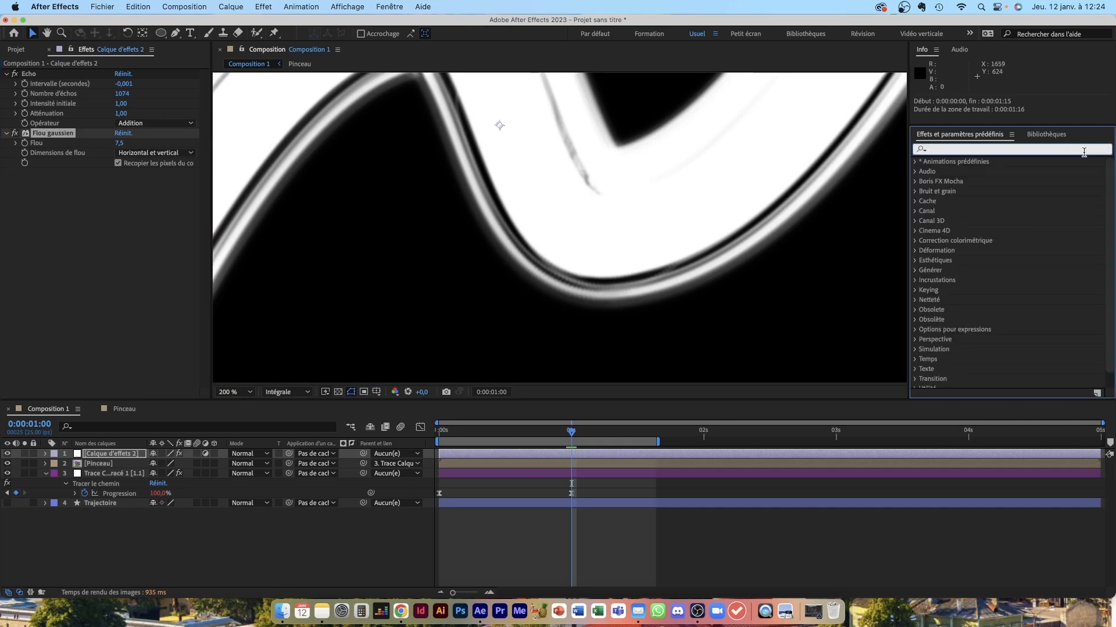
text(niveau)
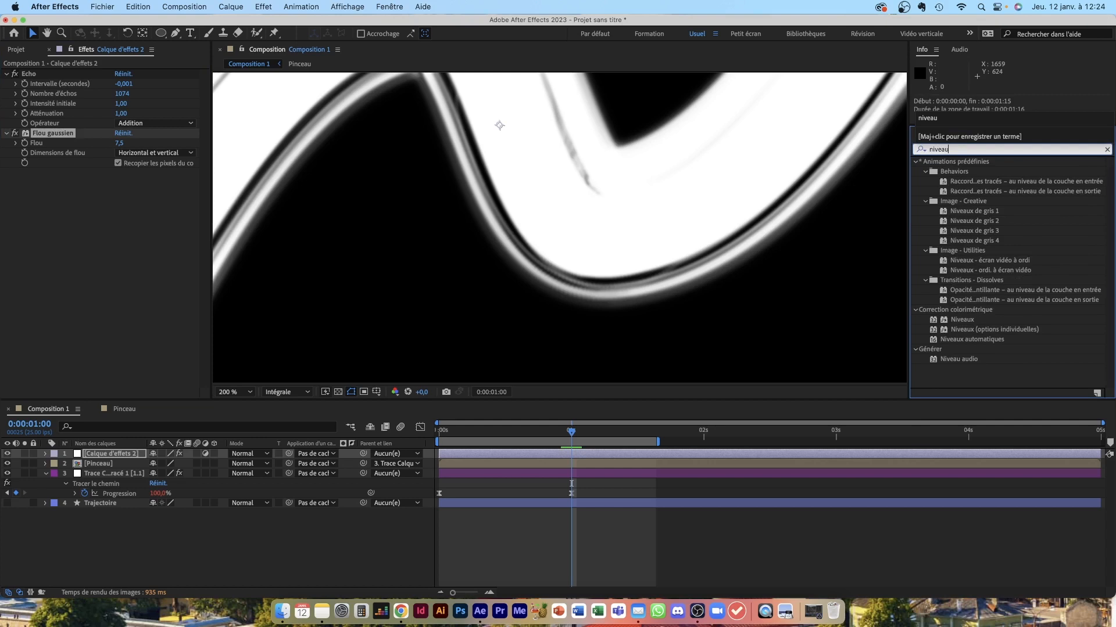
double_click(965, 321)
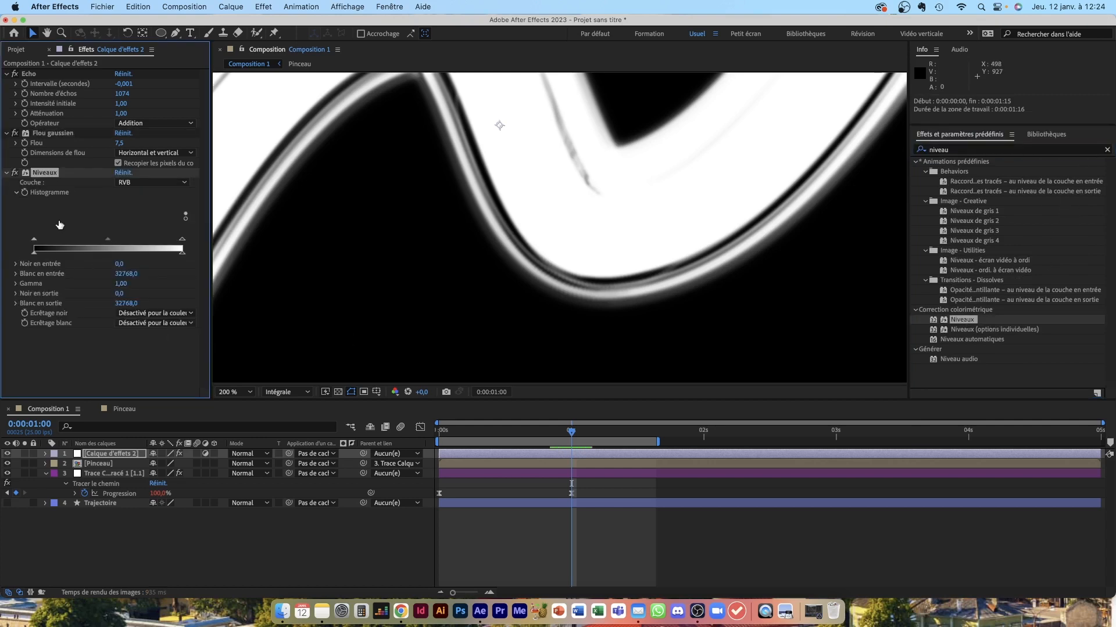
click(141, 184)
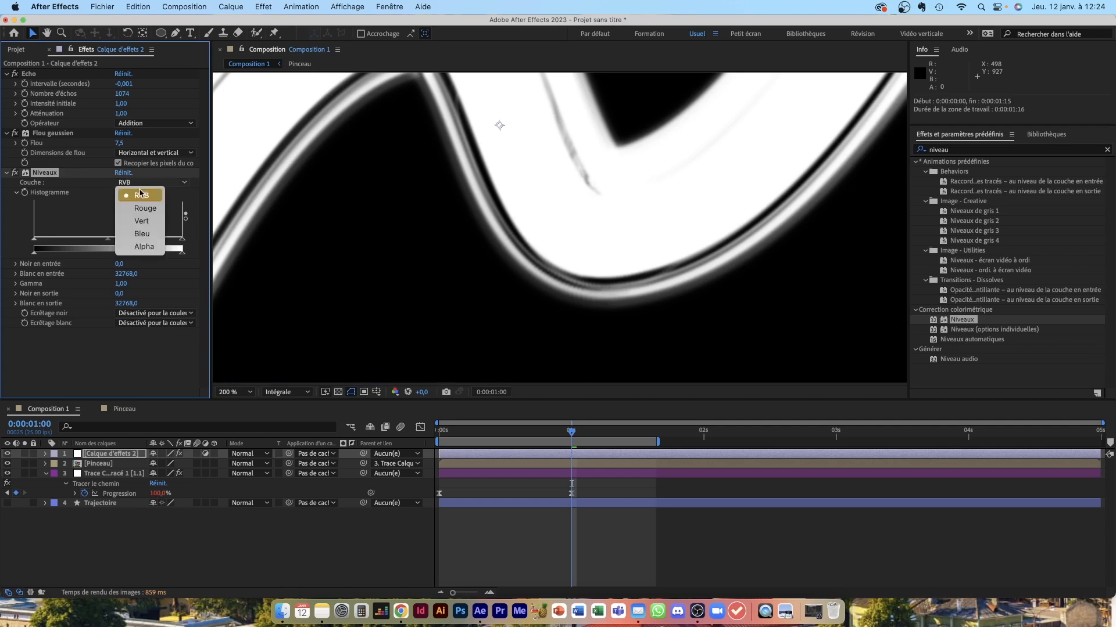
click(142, 247)
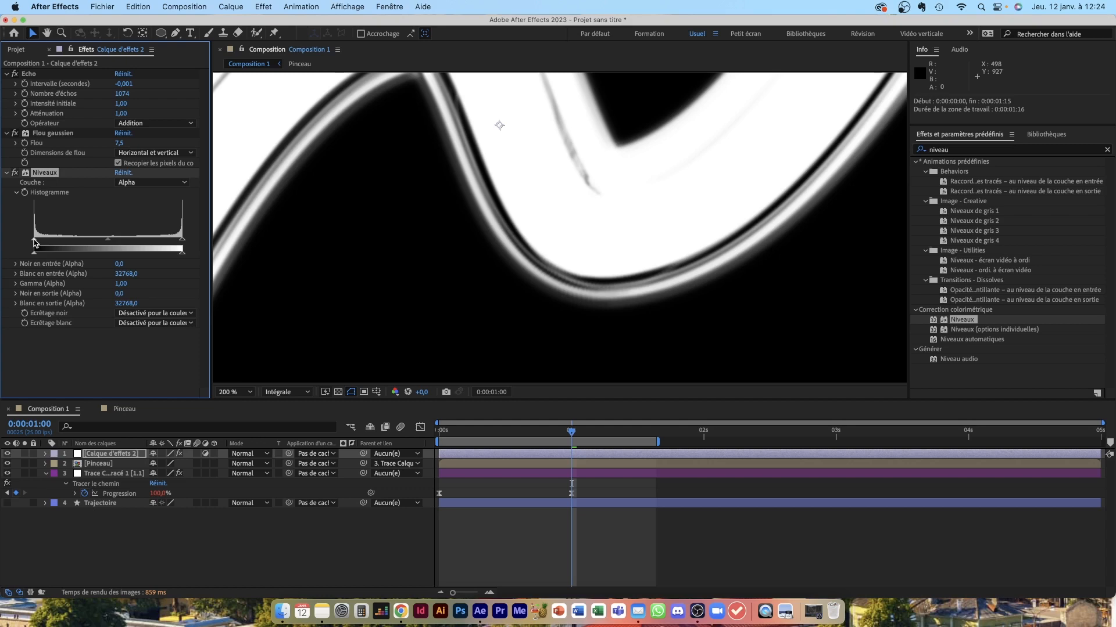
Step: Harden the stroke's alpha edges with Niveaux, setting the input black to 23387,4 and the input white to 26342,9
key(comma)
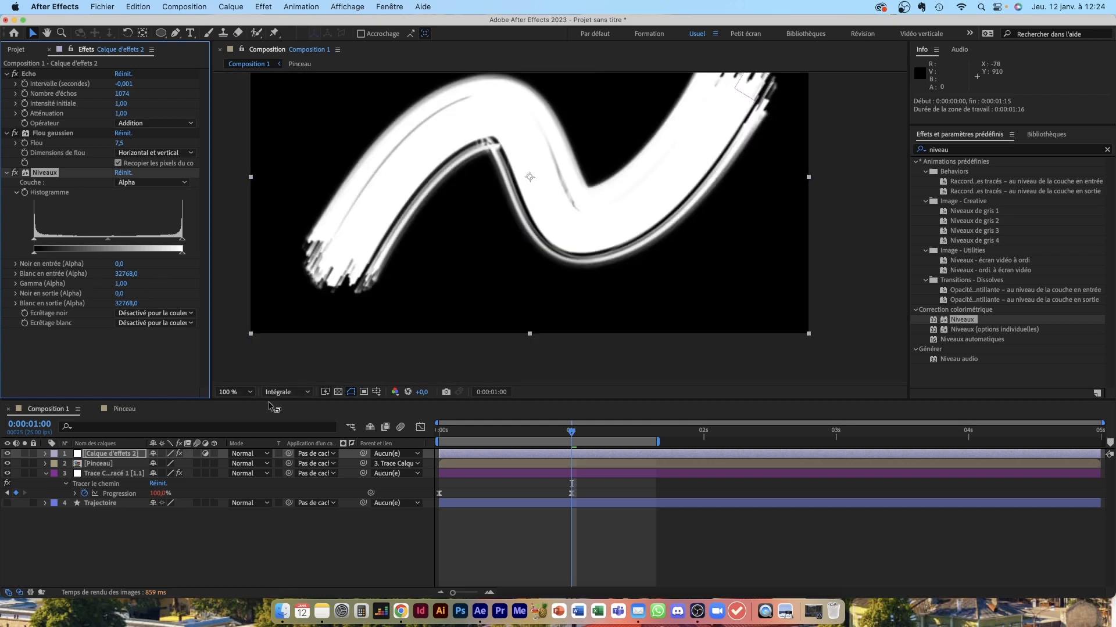
click(249, 394)
click(248, 189)
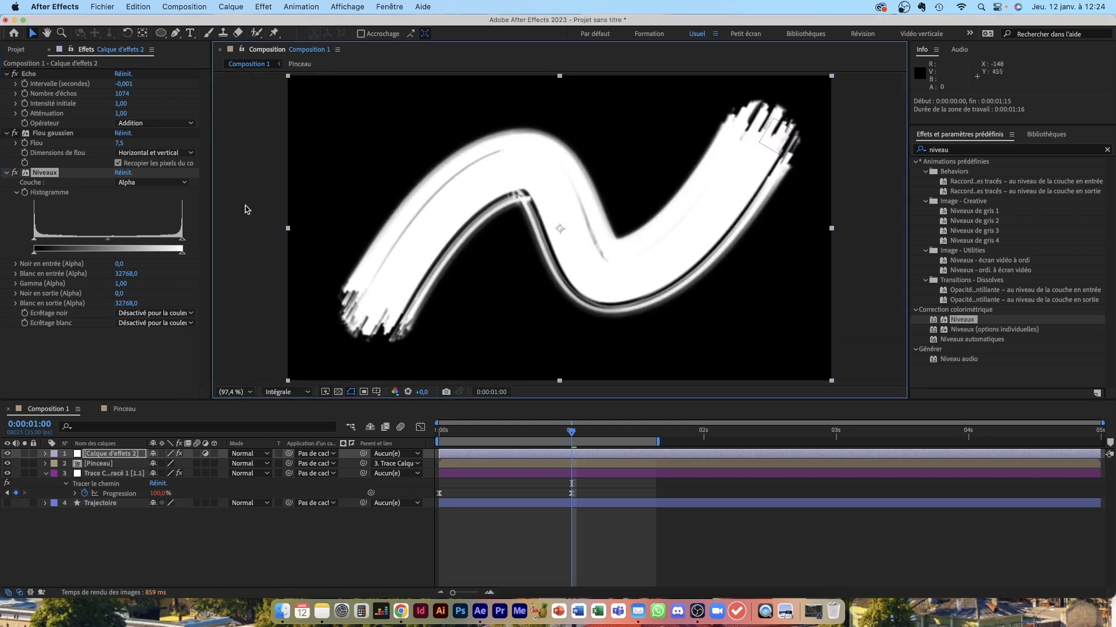
drag(182, 239, 62, 243)
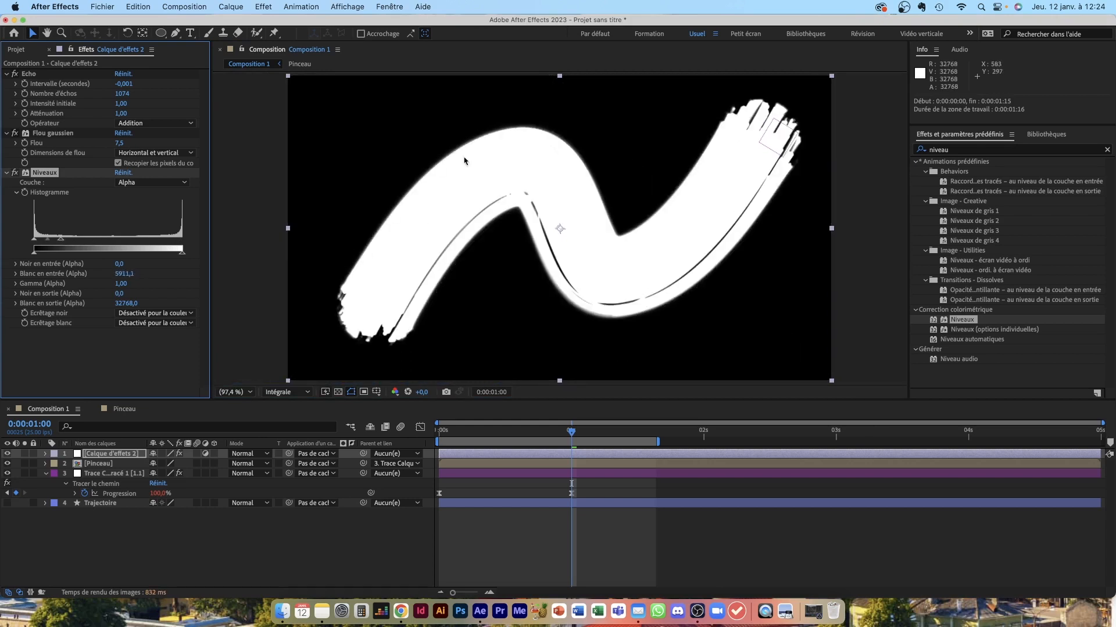
drag(61, 243, 207, 256)
drag(35, 240, 161, 245)
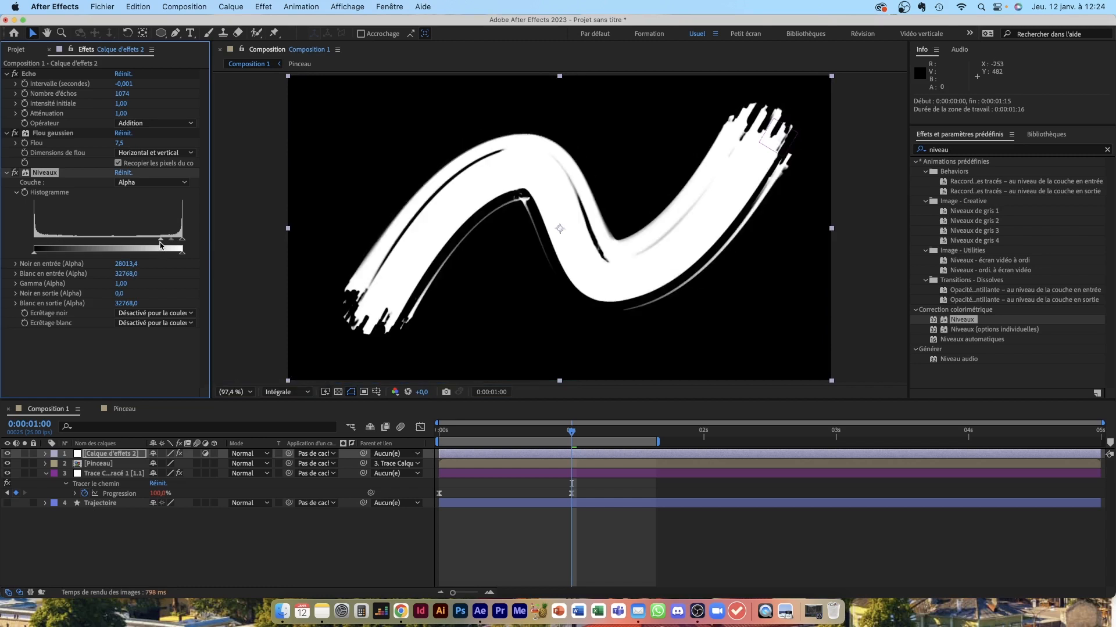
drag(161, 244, 115, 245)
drag(184, 243, 154, 244)
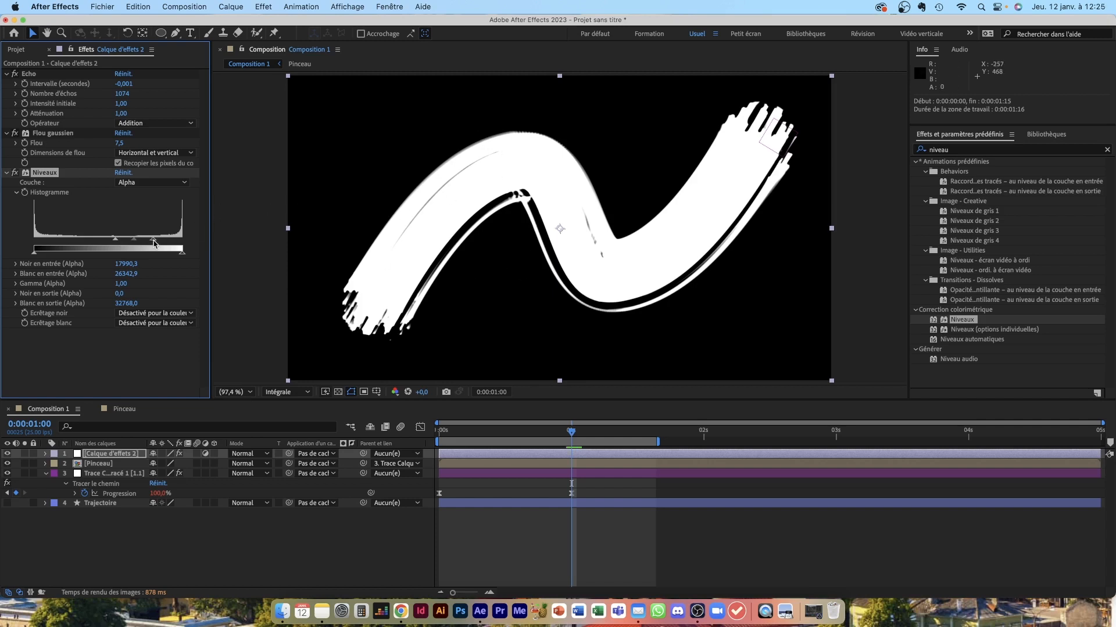
drag(115, 243, 125, 243)
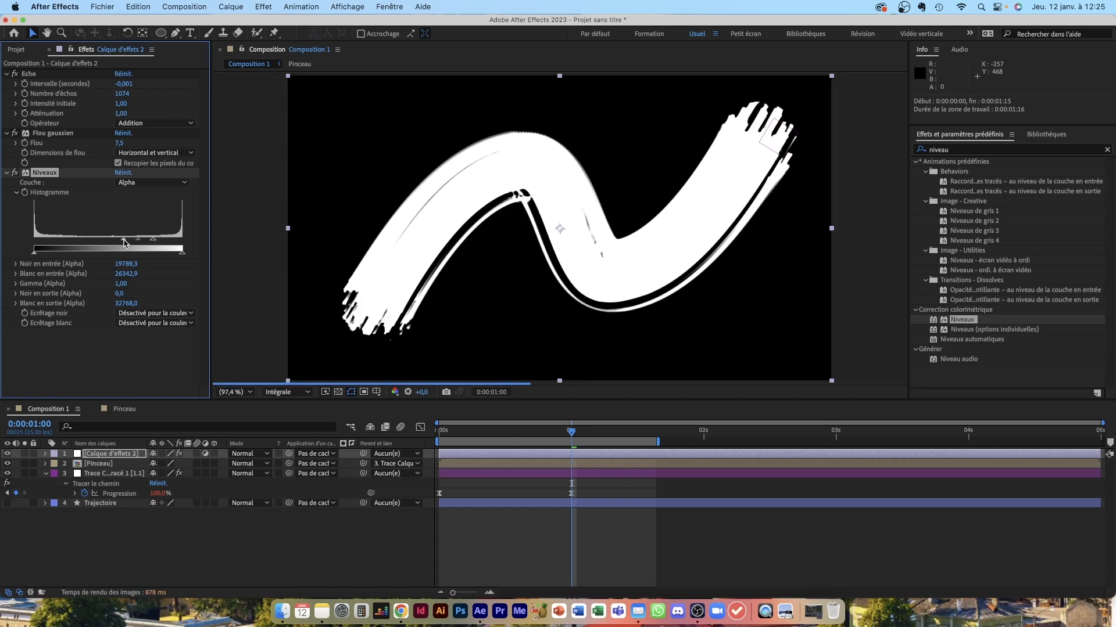
drag(124, 243, 133, 243)
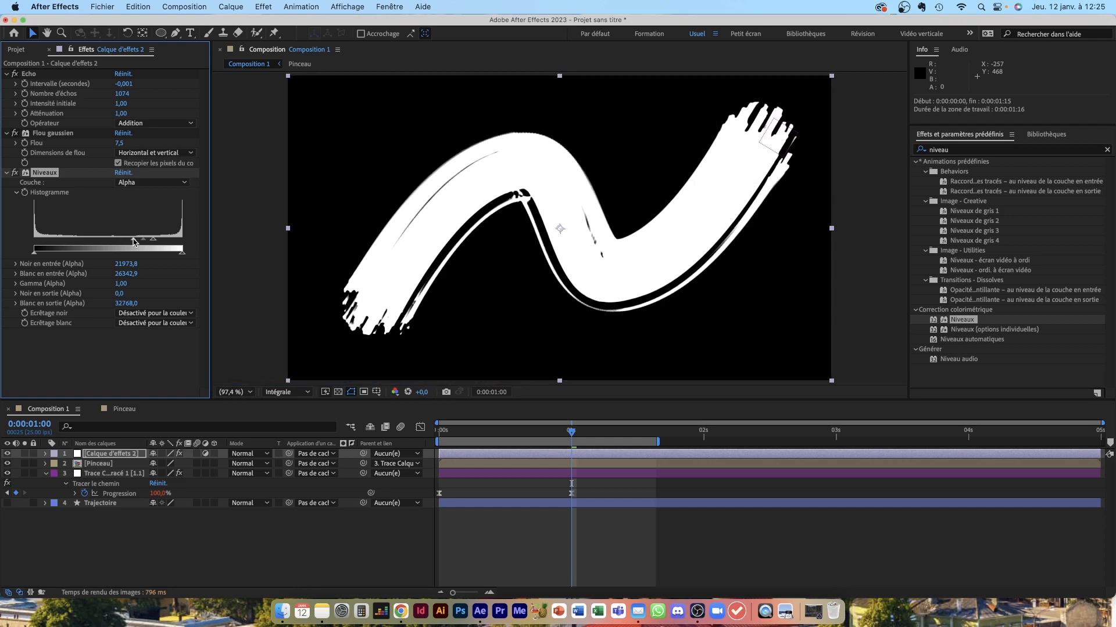
drag(138, 243, 140, 243)
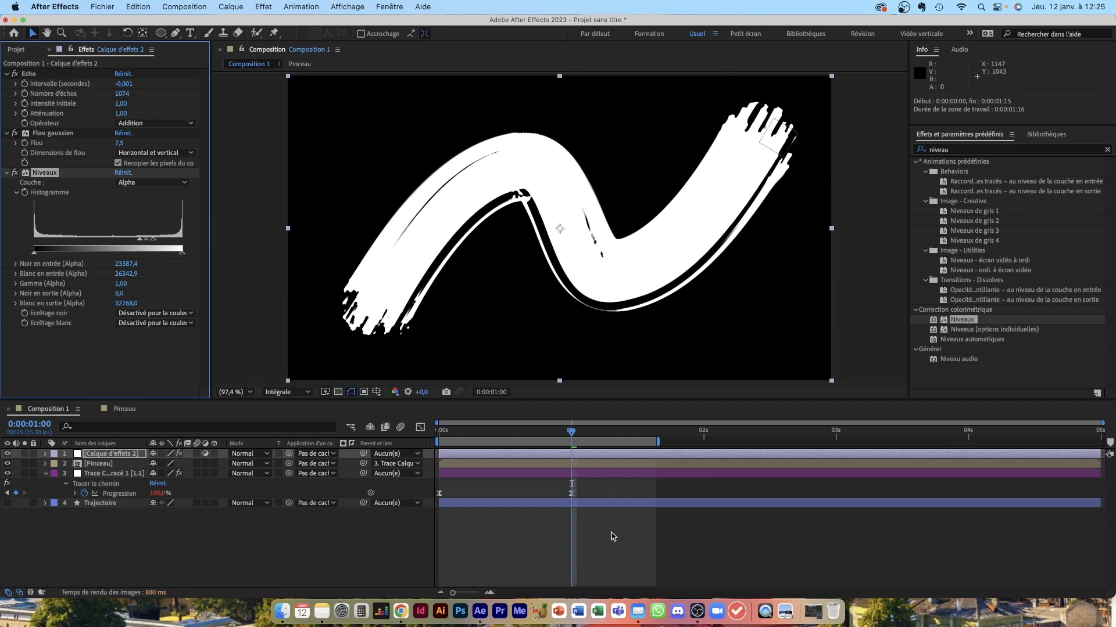
Step: Inspect the stroke's hardened lower edge up close, return to the fitted composition view, and deselect the adjustment layer
key(slash)
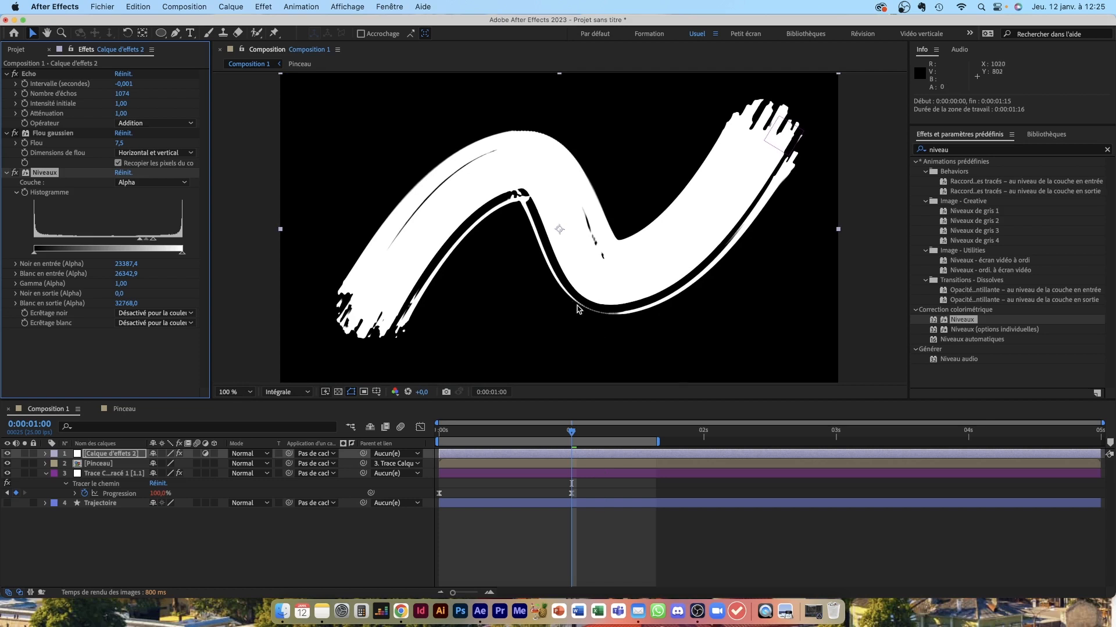
key(period)
key(h)
drag(595, 322, 573, 246)
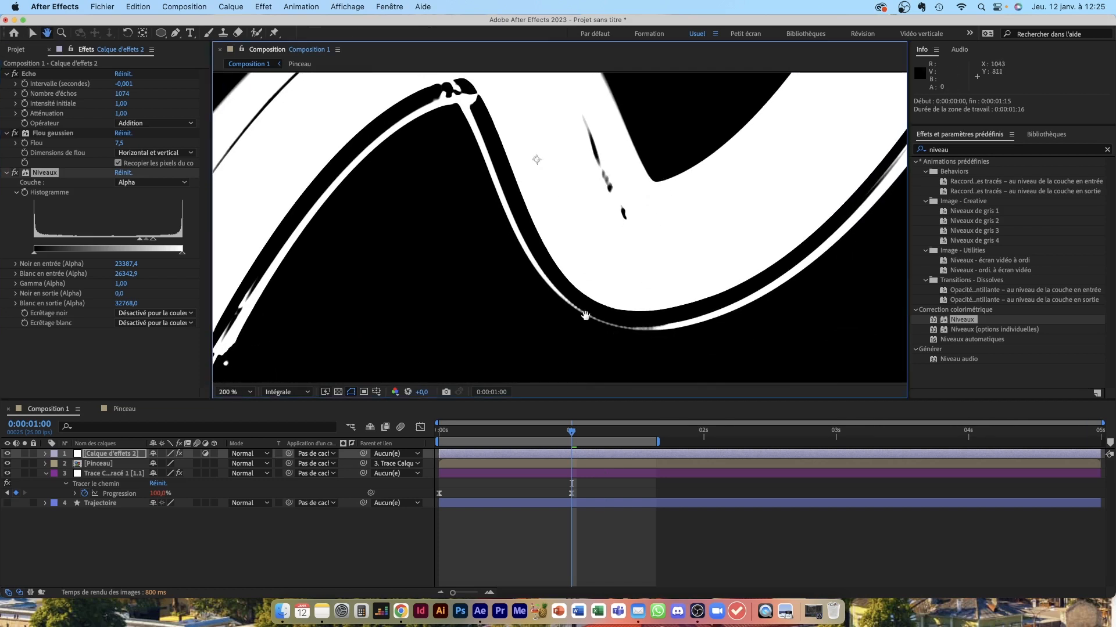
key(v)
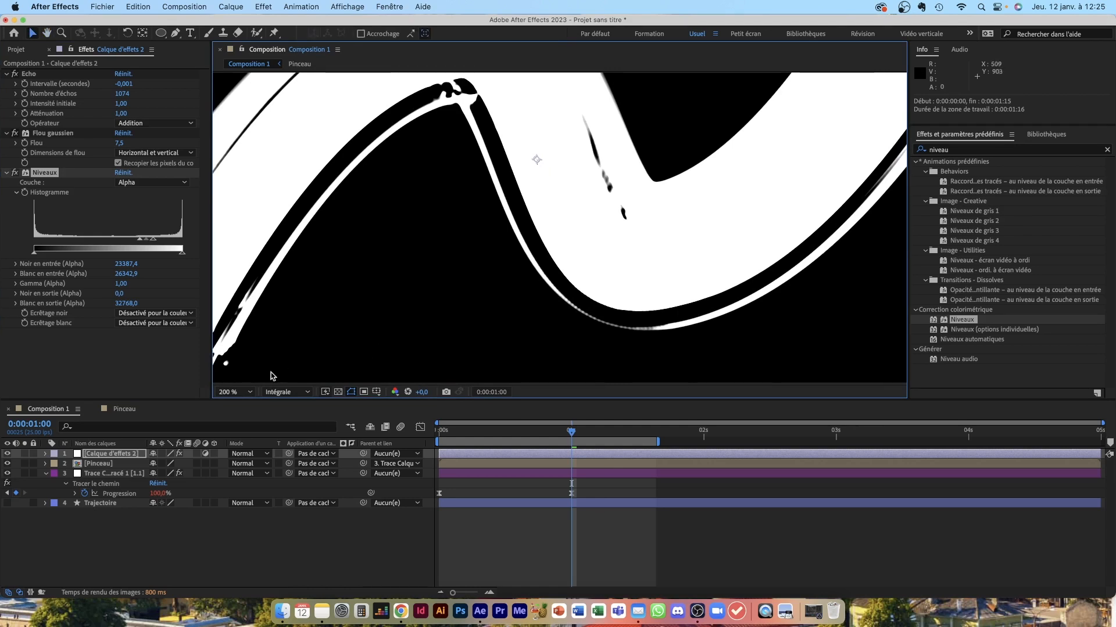
click(238, 393)
click(258, 184)
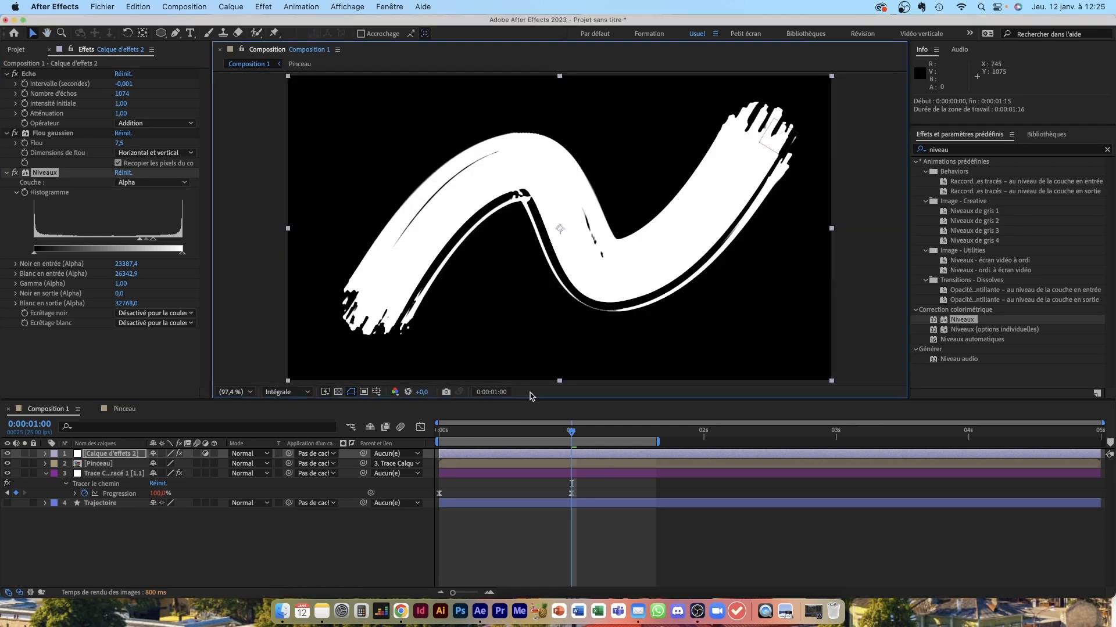
click(510, 535)
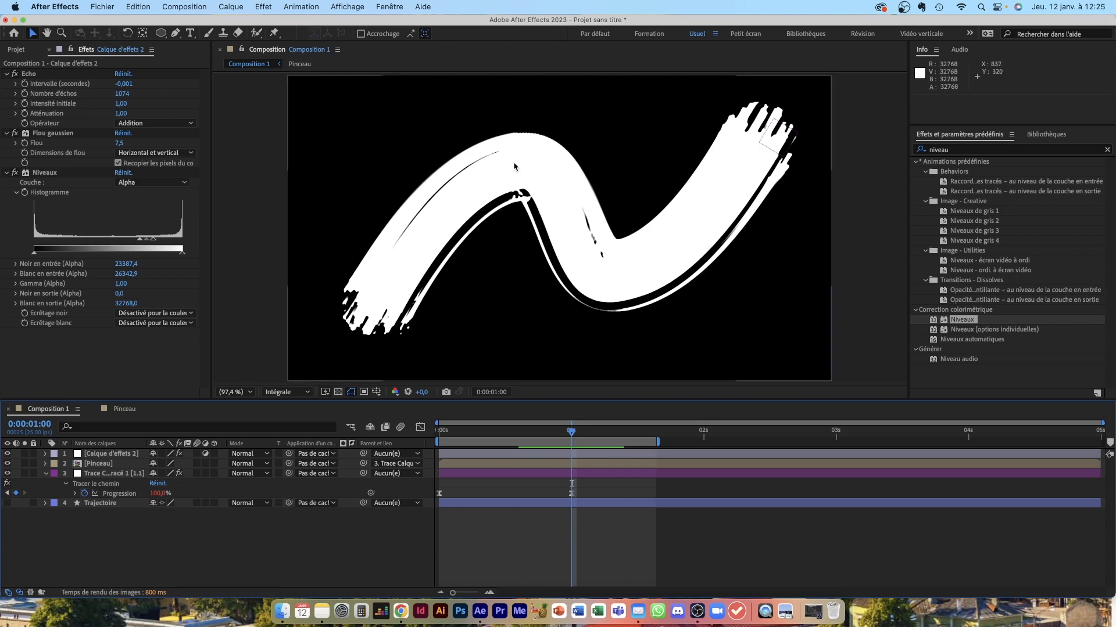
Step: Make the Trajectoire layer visible in Composition 1
click(106, 475)
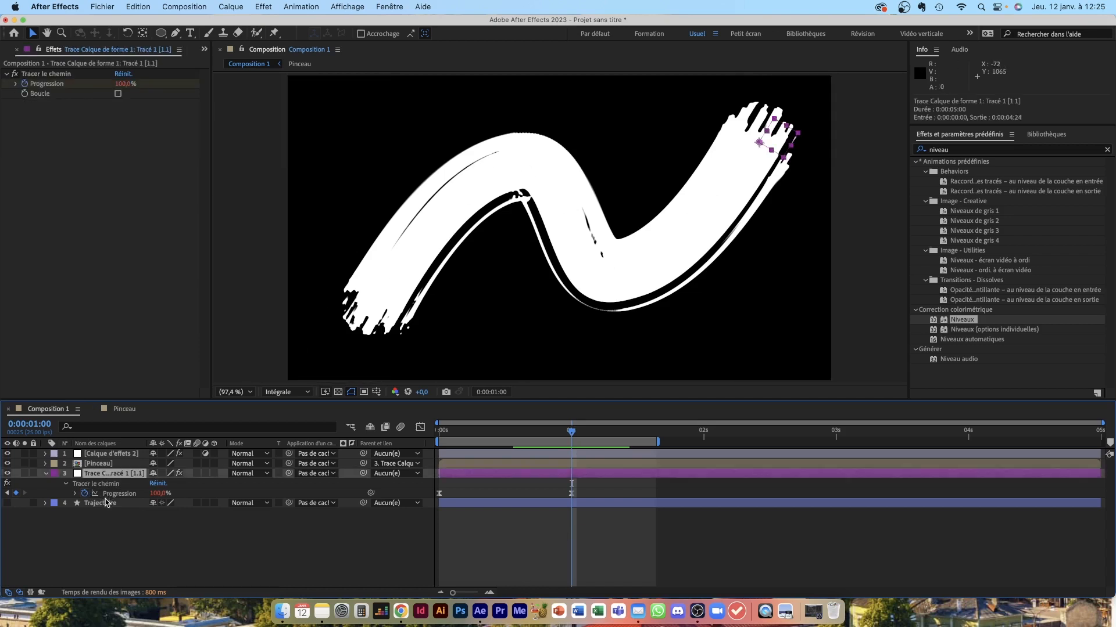
click(107, 503)
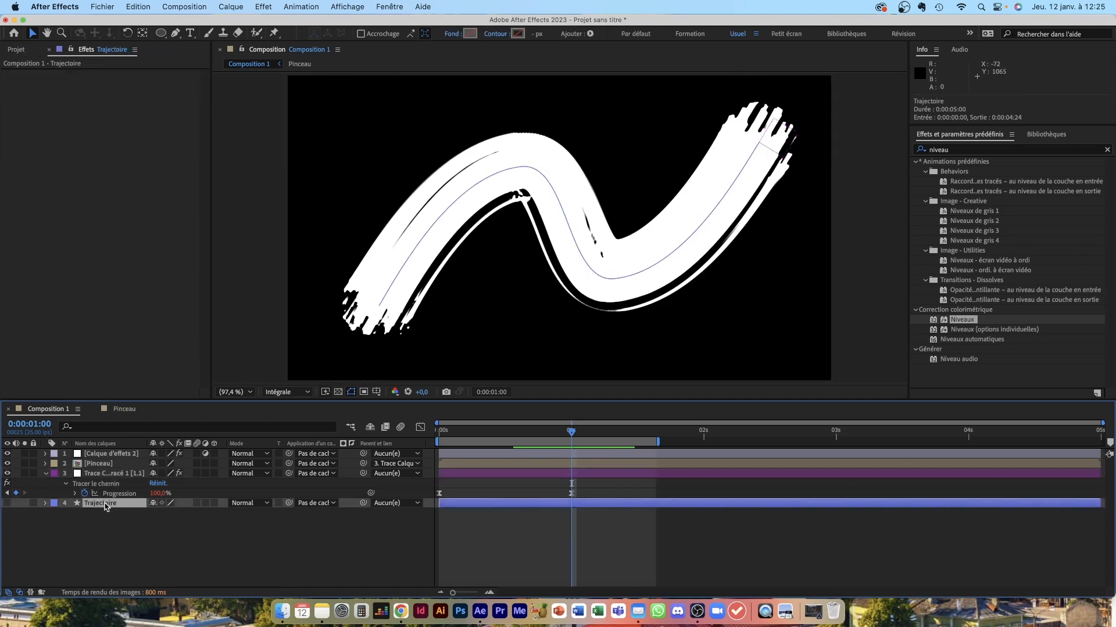
click(7, 503)
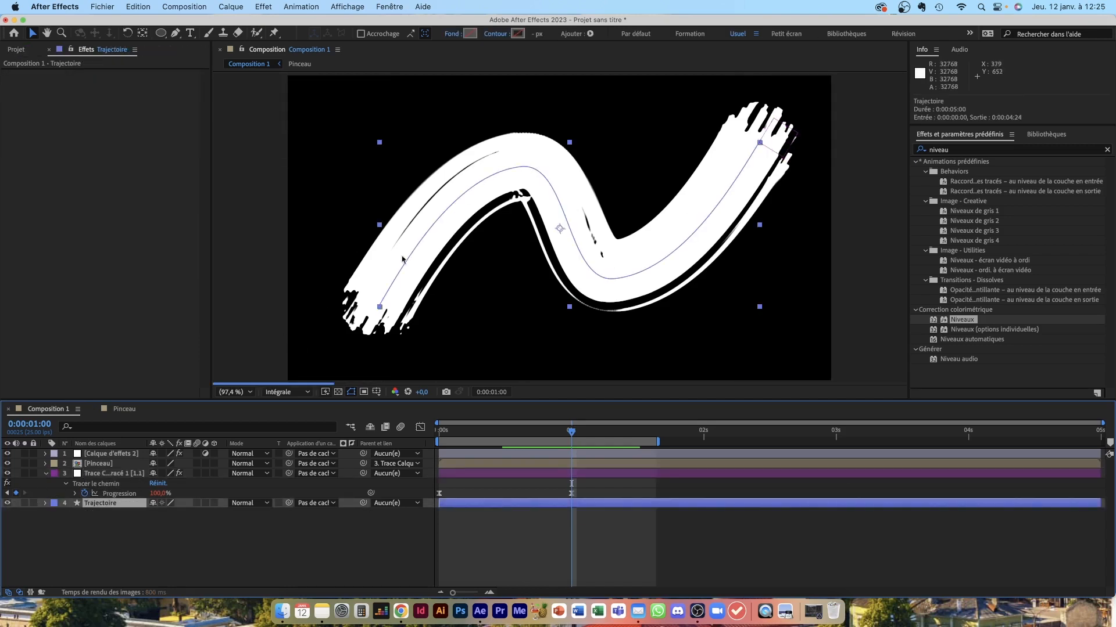
Step: Try lowering the crest point of the Trajectoire path with the Pen tool, undo the change, and return to the Selection tool
click(177, 34)
drag(525, 168, 509, 249)
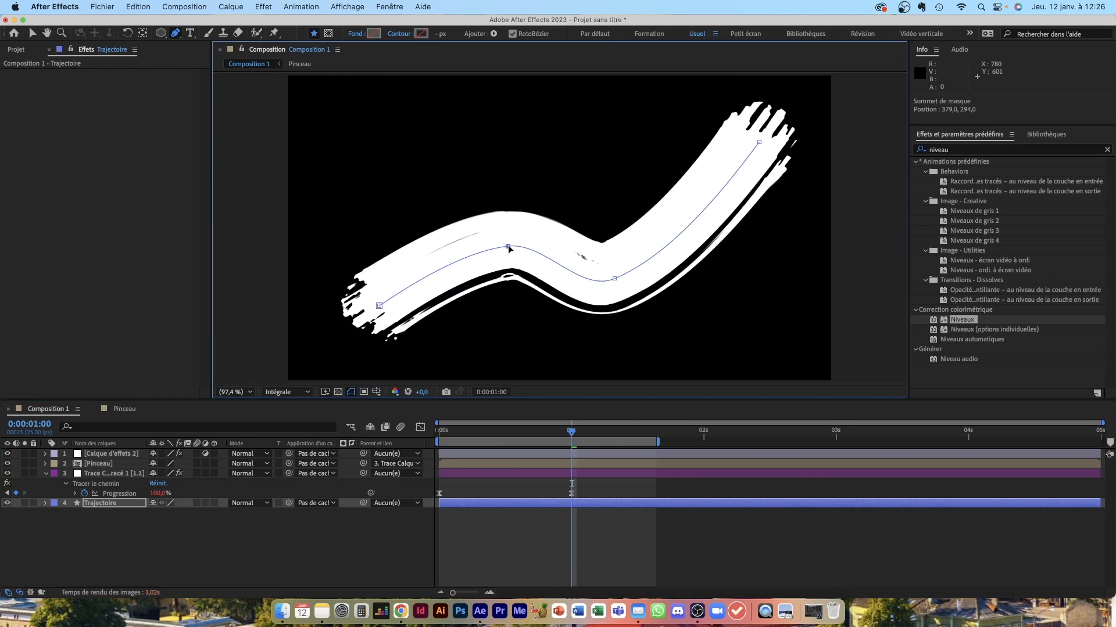
key(super+z)
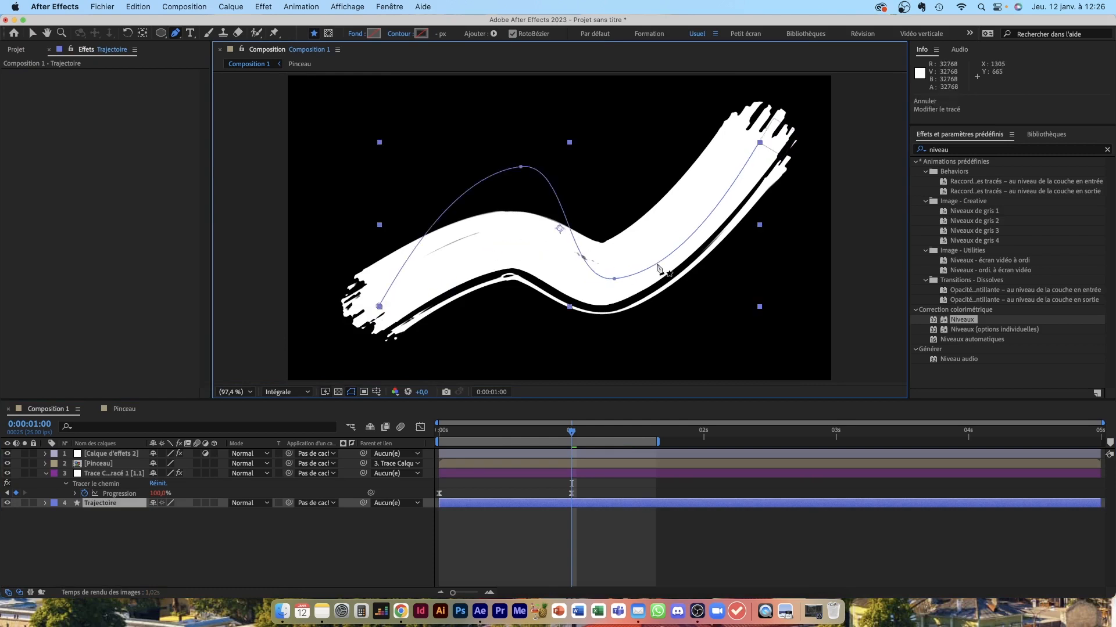
click(124, 551)
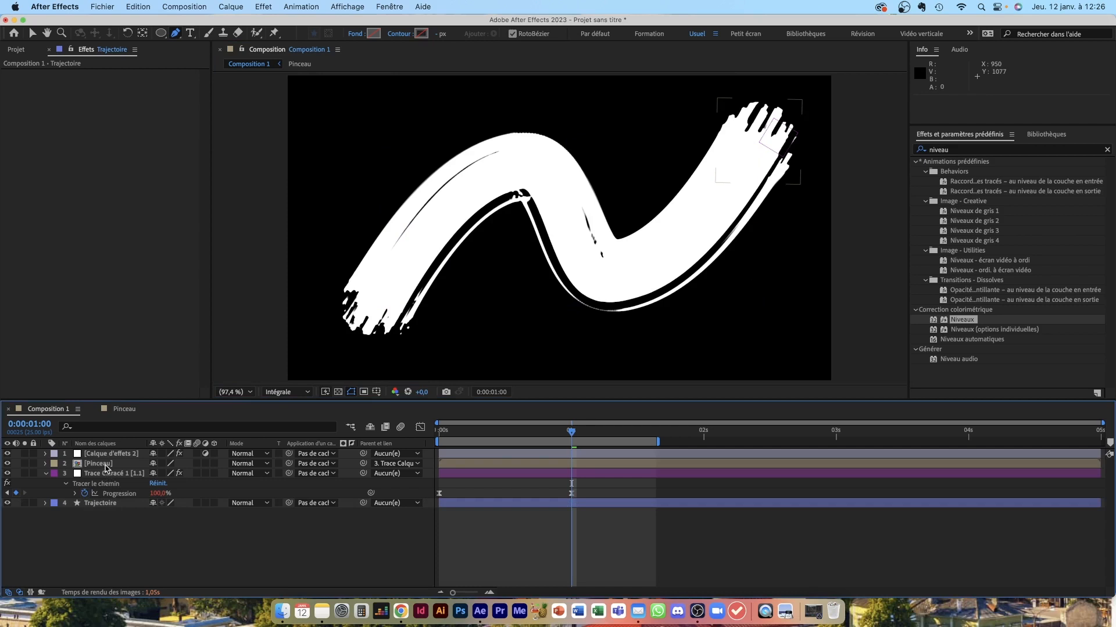
key(v)
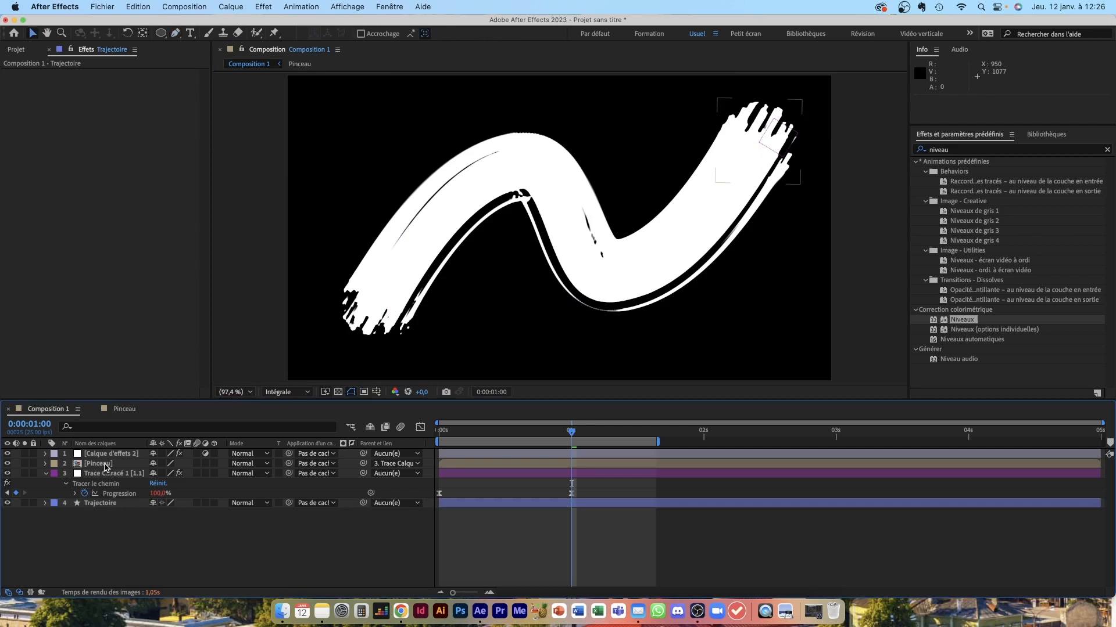
Step: In the Pinceau composition, turn off the transparency grid and set the Pinceau layer's Bruit fractal Luminosité to -240,0, then check the stroke in Composition 1
click(106, 465)
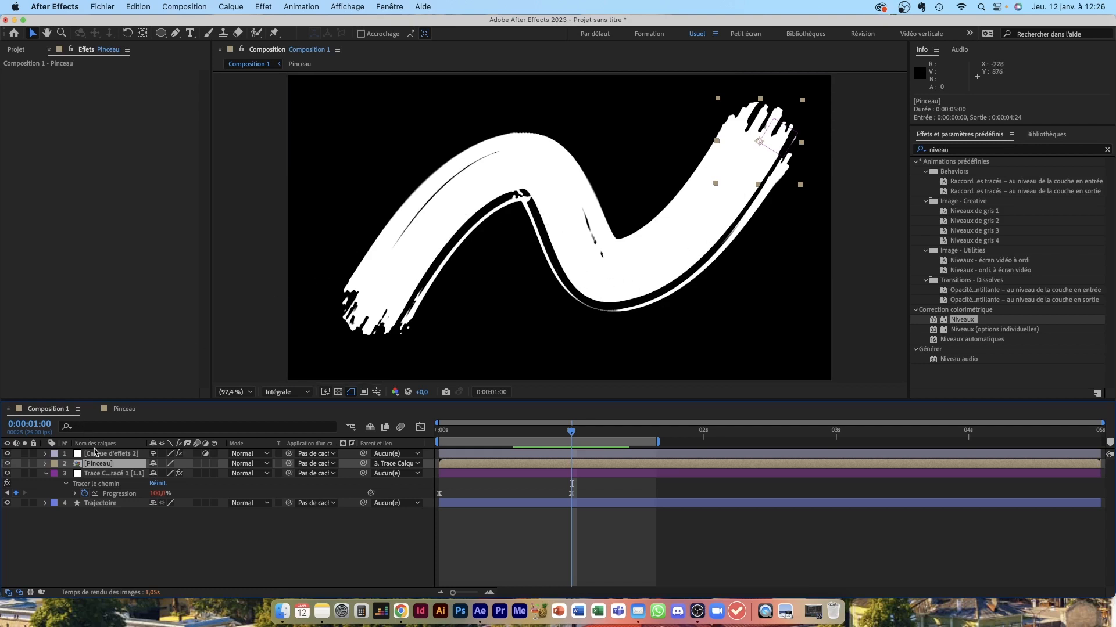
click(121, 411)
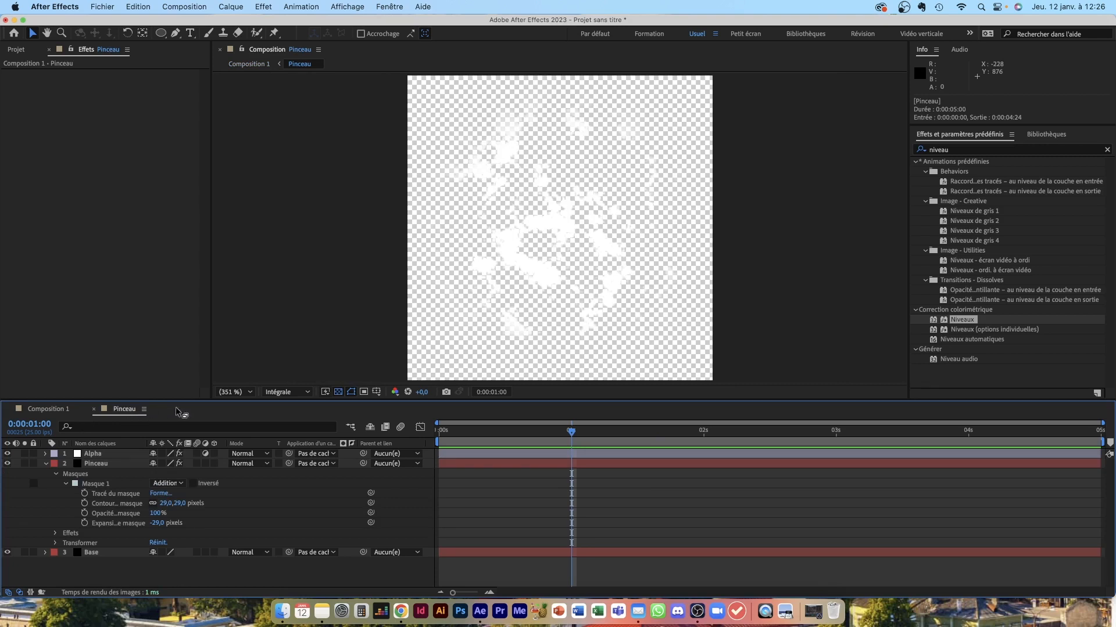
click(337, 393)
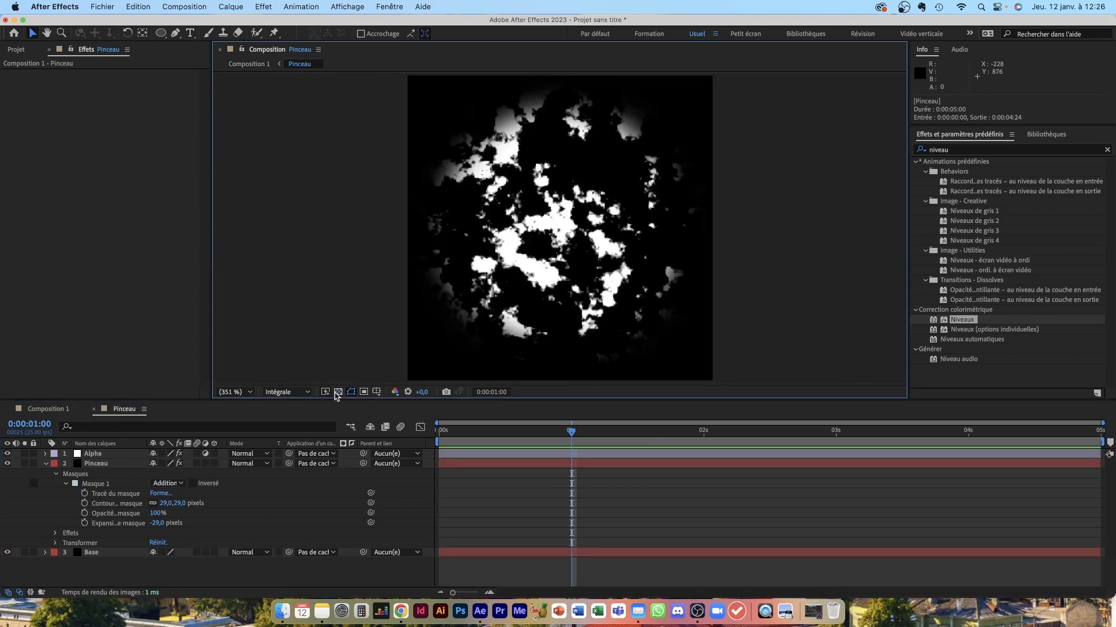
click(97, 465)
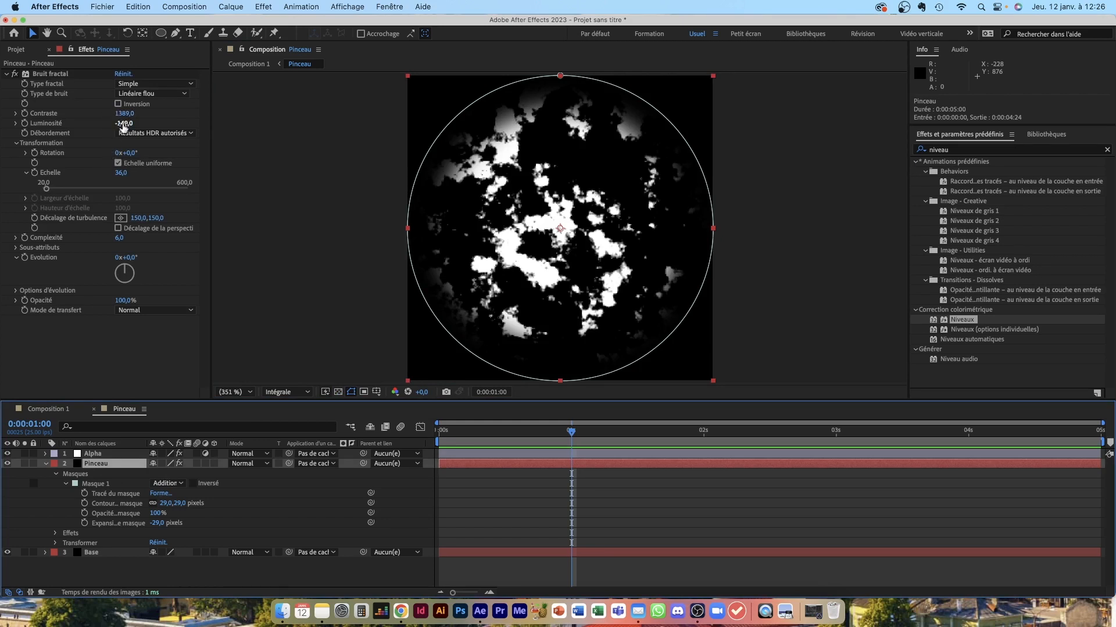
drag(123, 126, 78, 126)
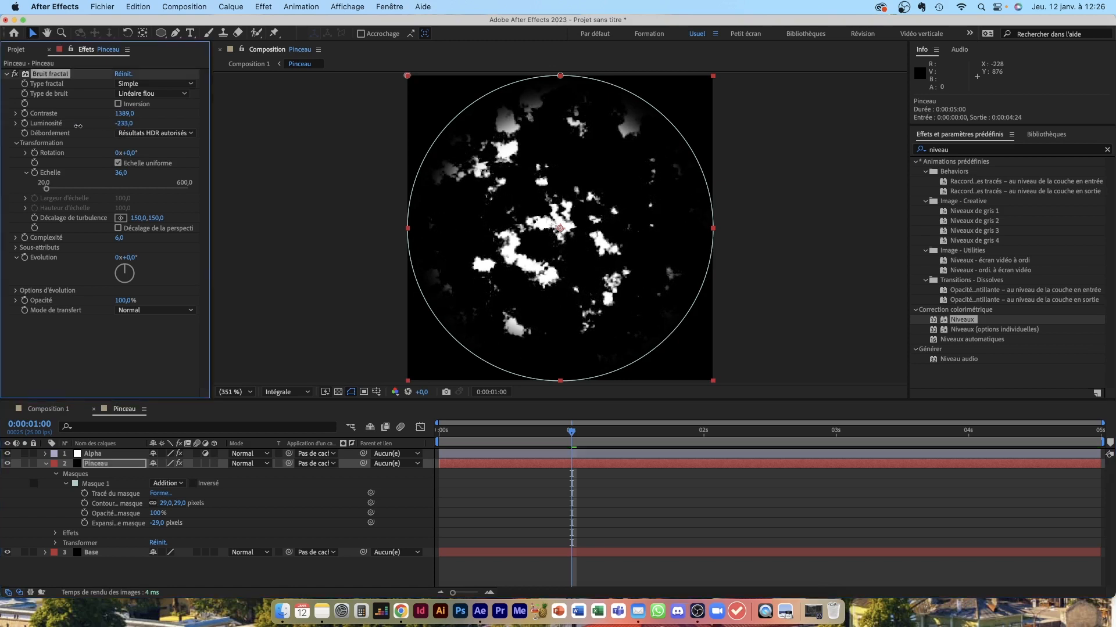
click(46, 409)
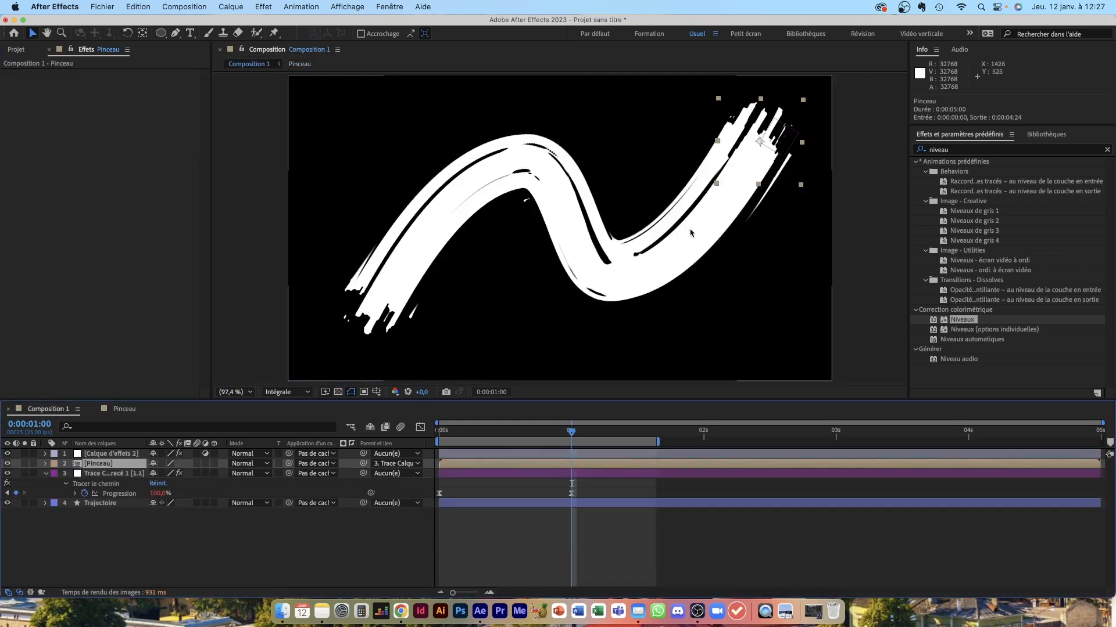
Step: Lower the Bruit fractal Luminosité of the Pinceau layer to -277,0 and return to Composition 1
click(125, 409)
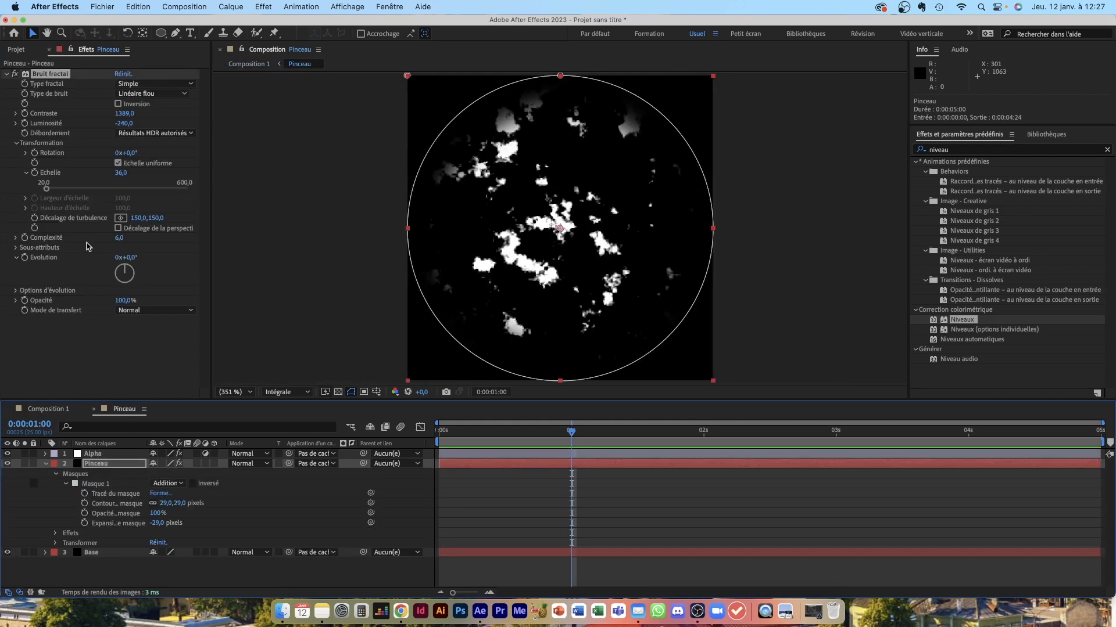
drag(122, 124, 104, 128)
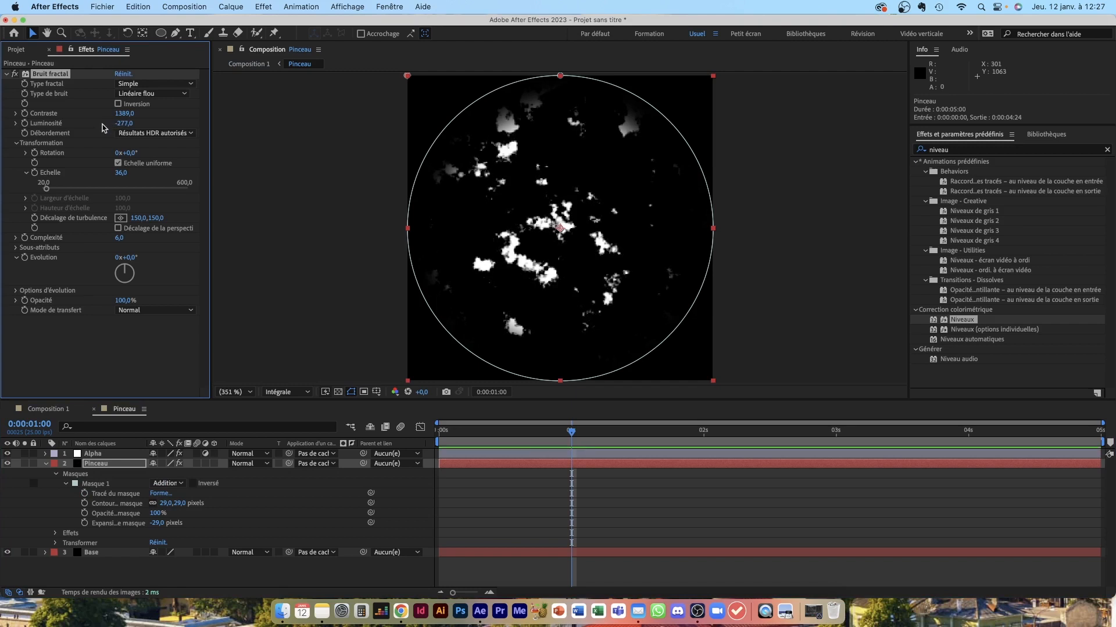
click(56, 410)
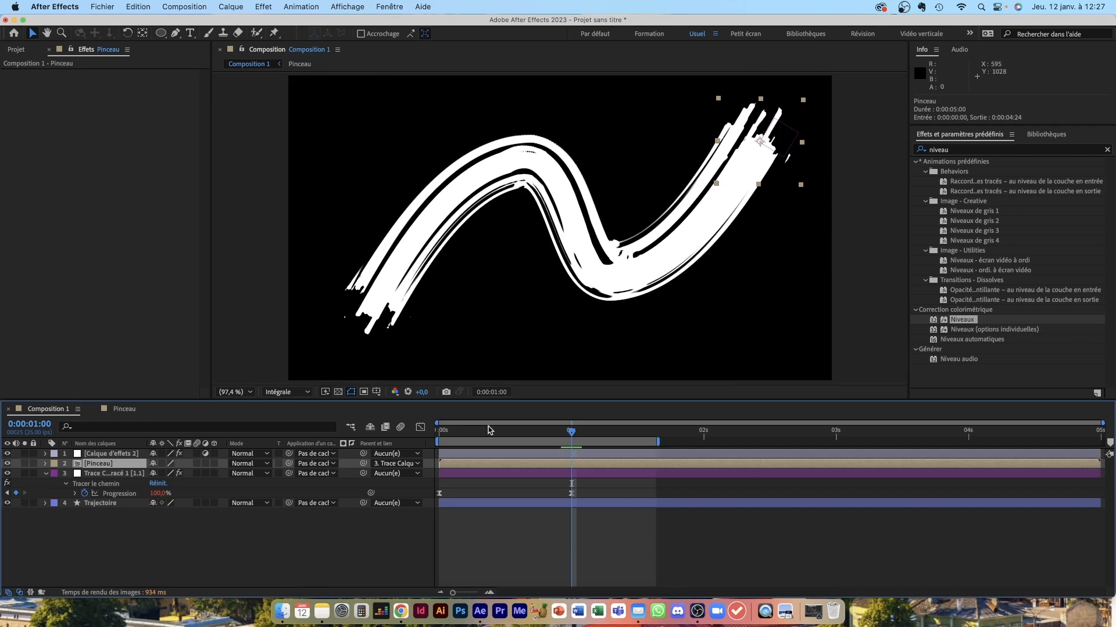
Step: Preview the brush stroke animation from the first frame and park the current time at 0:00:01:01
drag(571, 437, 442, 438)
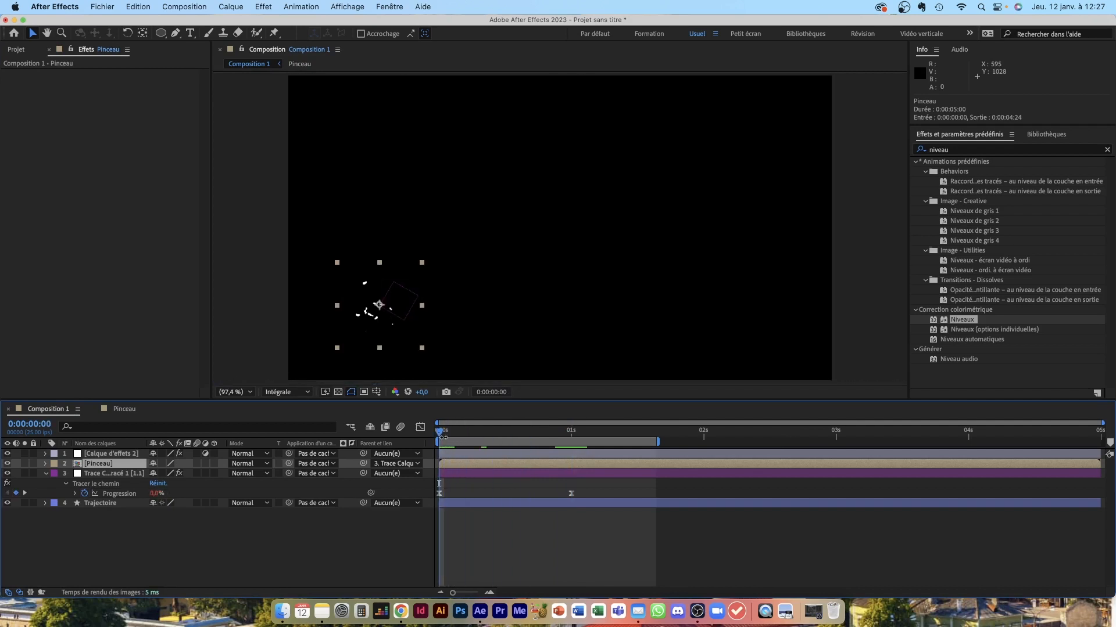
key(space)
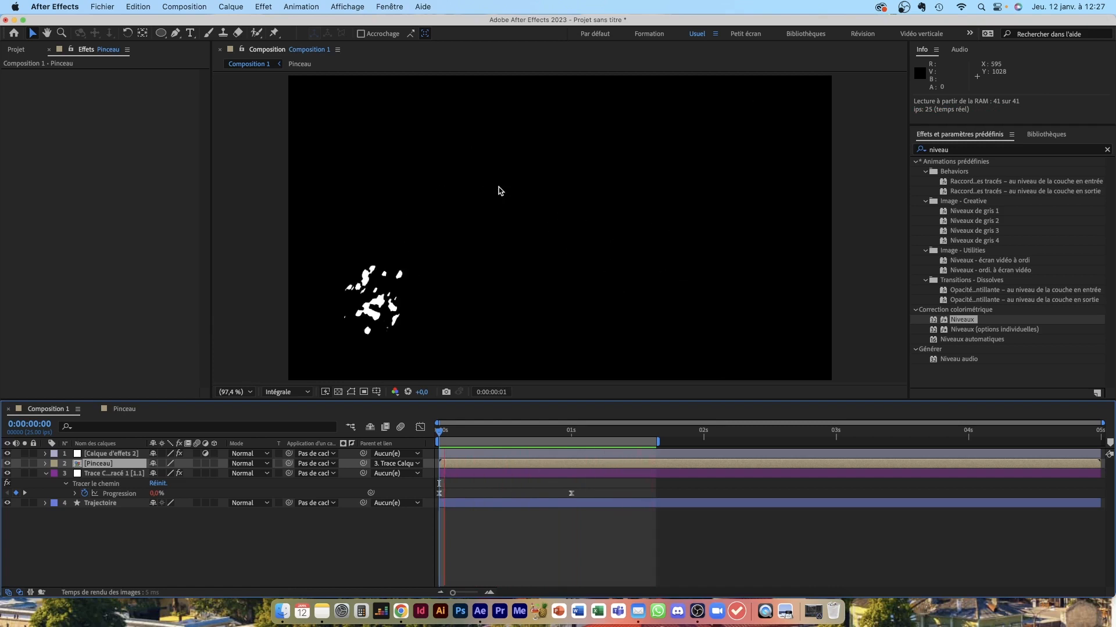
click(582, 433)
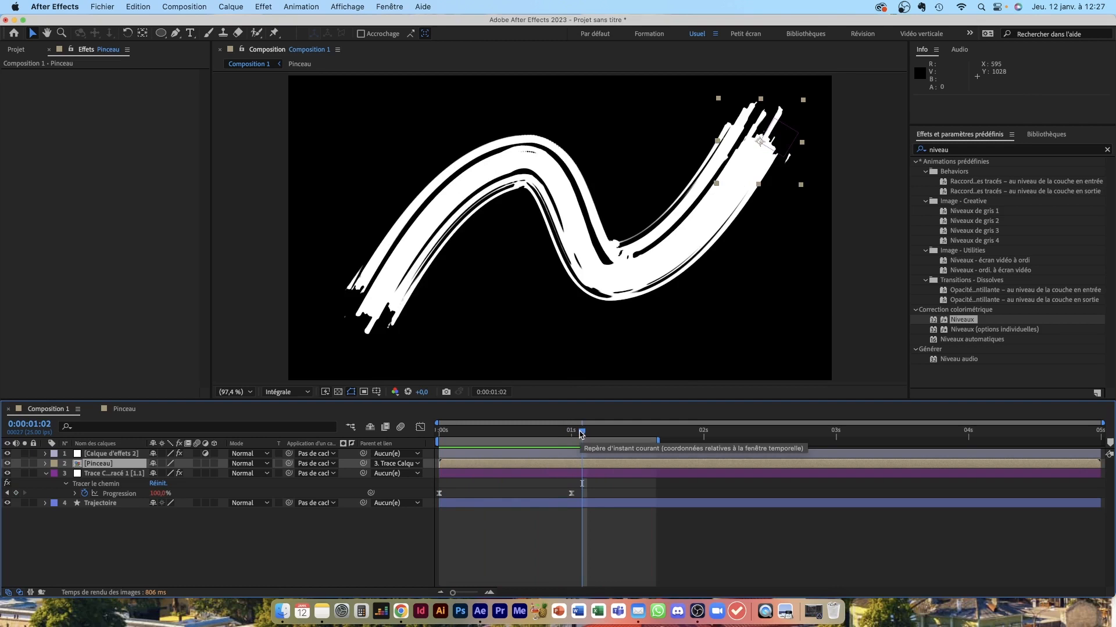
mouse_move(581, 432)
mouse_down()
mouse_move(608, 434)
mouse_move(565, 435)
mouse_move(584, 440)
mouse_move(574, 443)
mouse_up()
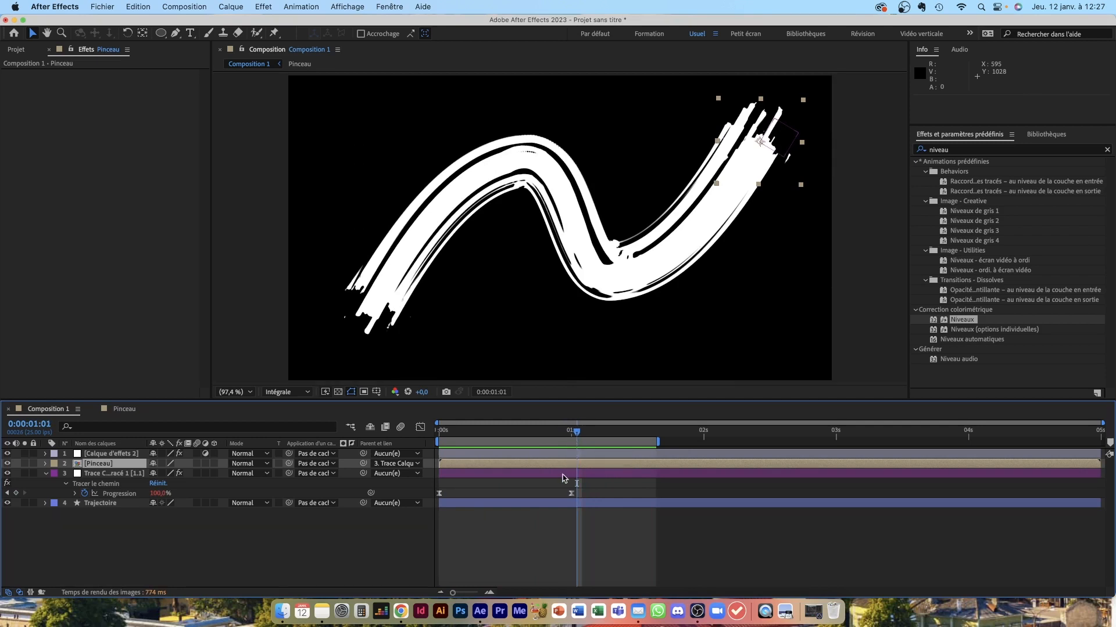
Step: Precompose all four layers of Composition 1 as "Effet pinceau" and check the new layer by hiding and showing it
click(114, 455)
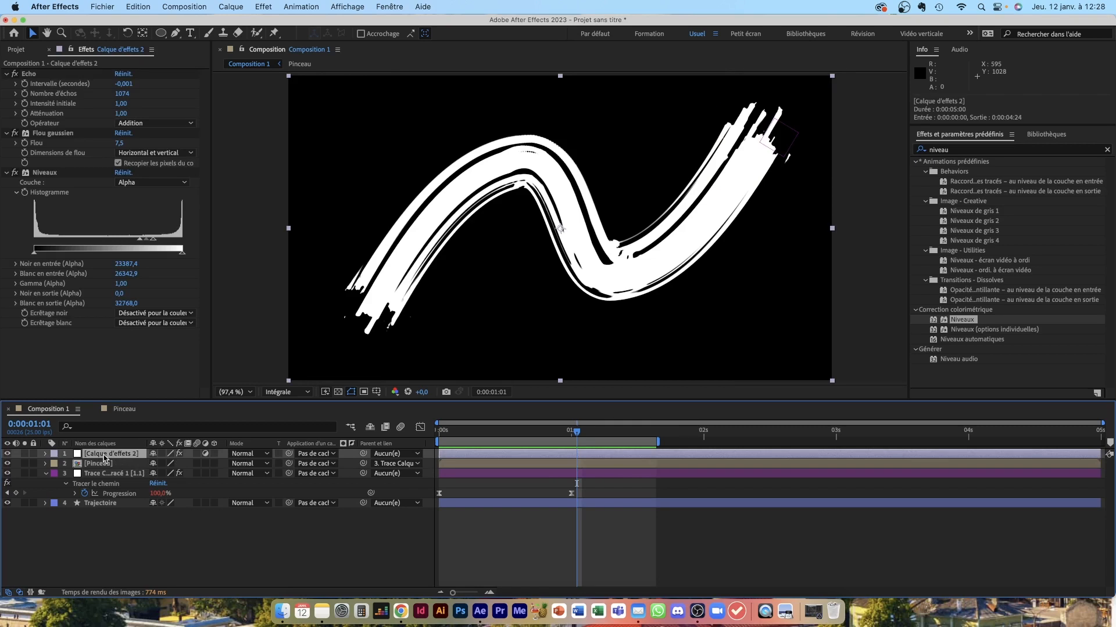
shift+click(106, 503)
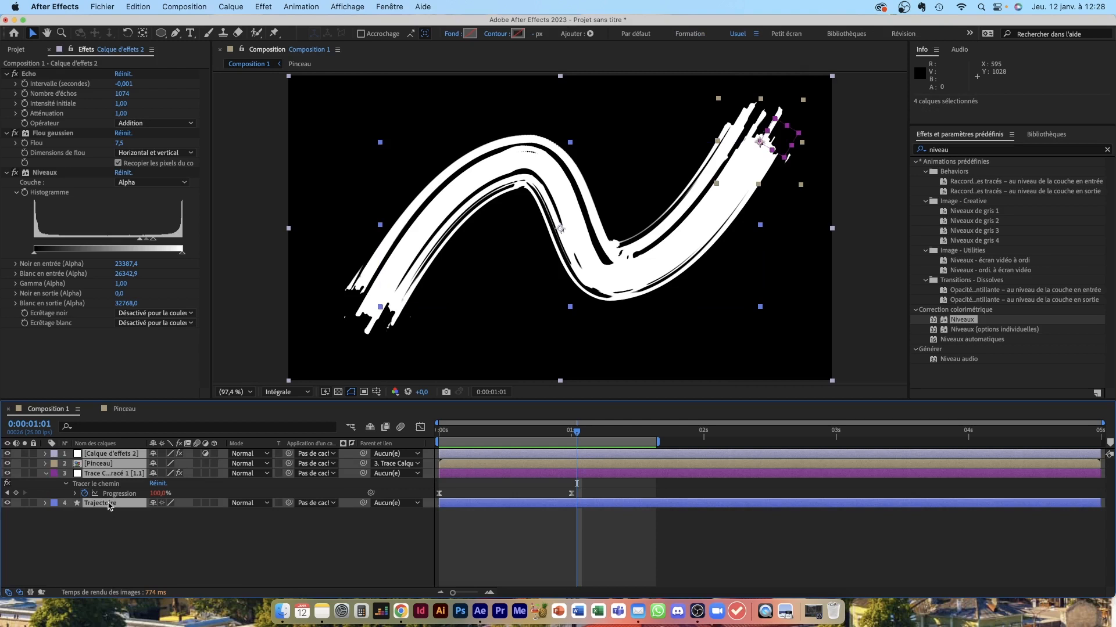
right_click(108, 505)
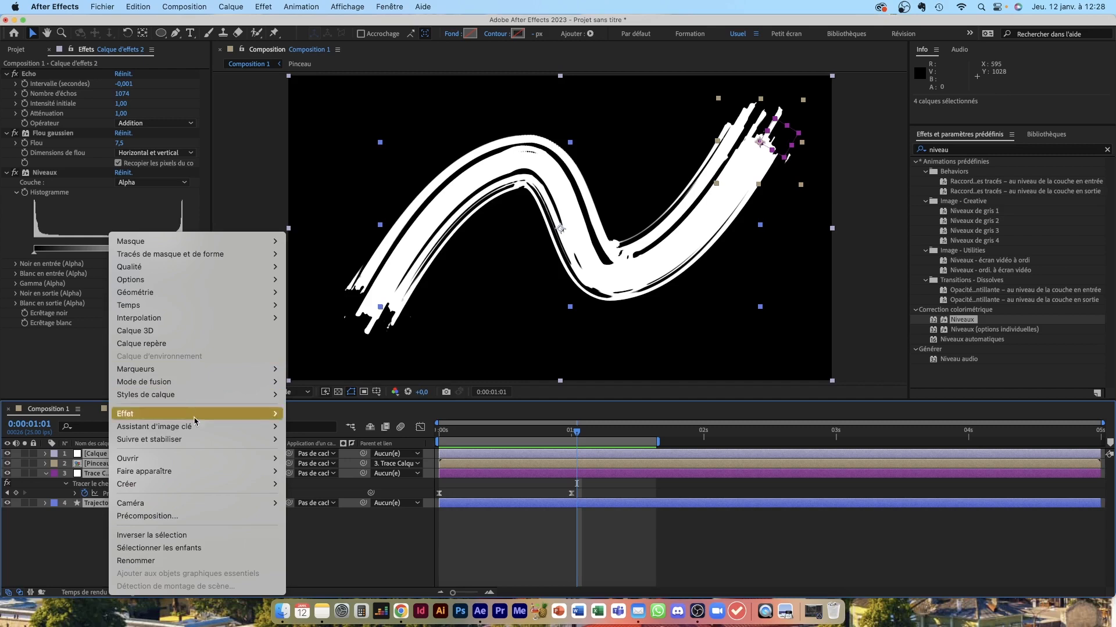
click(188, 517)
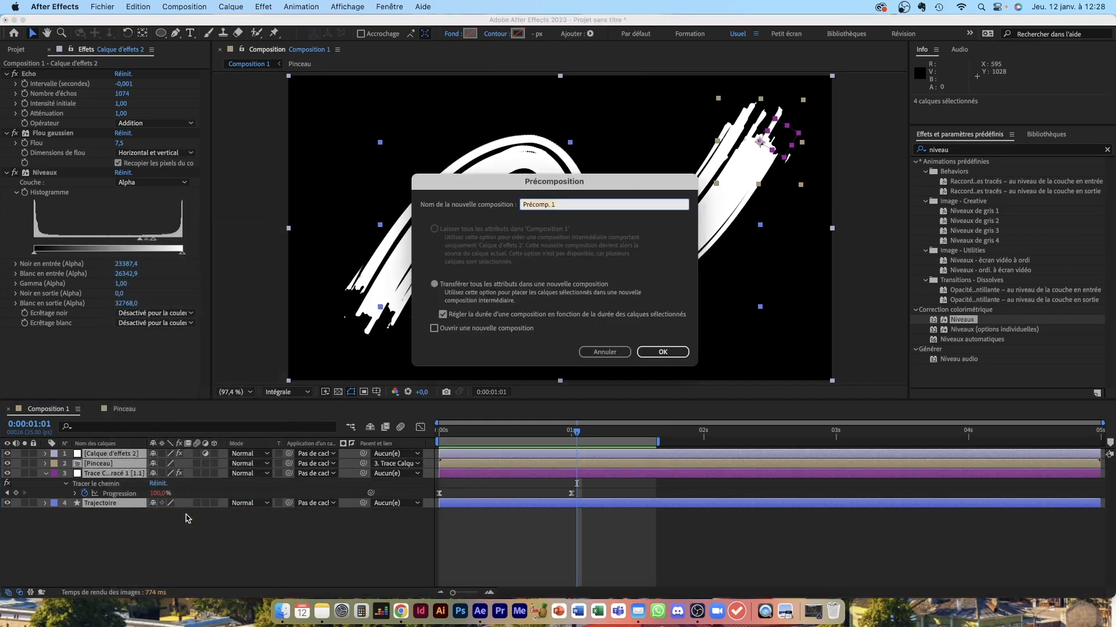
text(Effet pinceau)
key(Return)
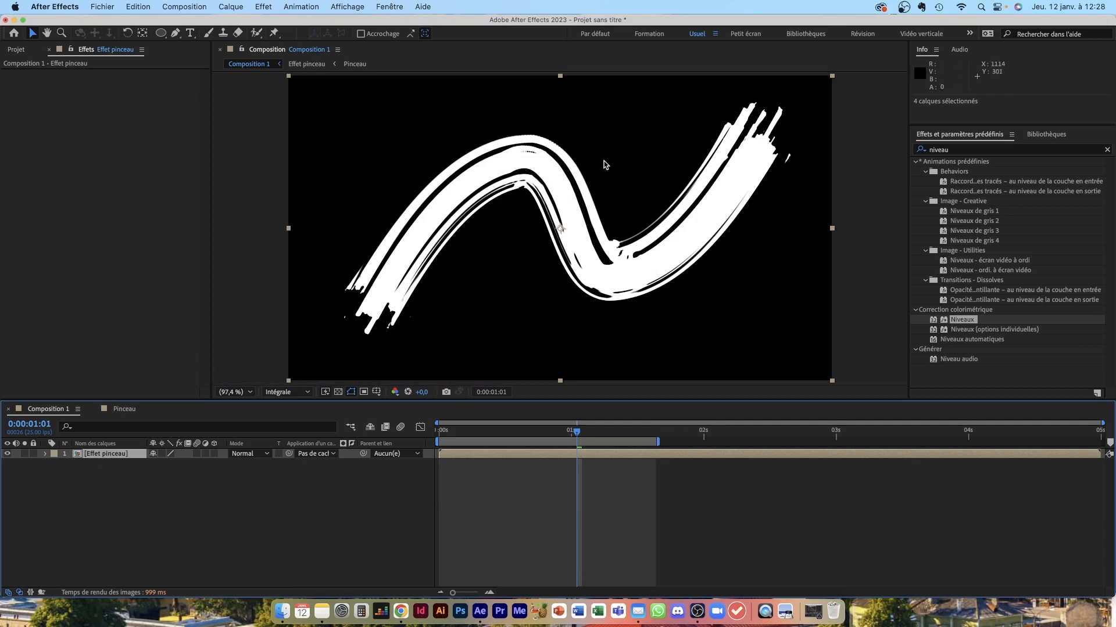
click(7, 453)
click(7, 454)
Step: Find the Teinte effect and apply it to the Effet pinceau layer
click(1106, 149)
click(1075, 150)
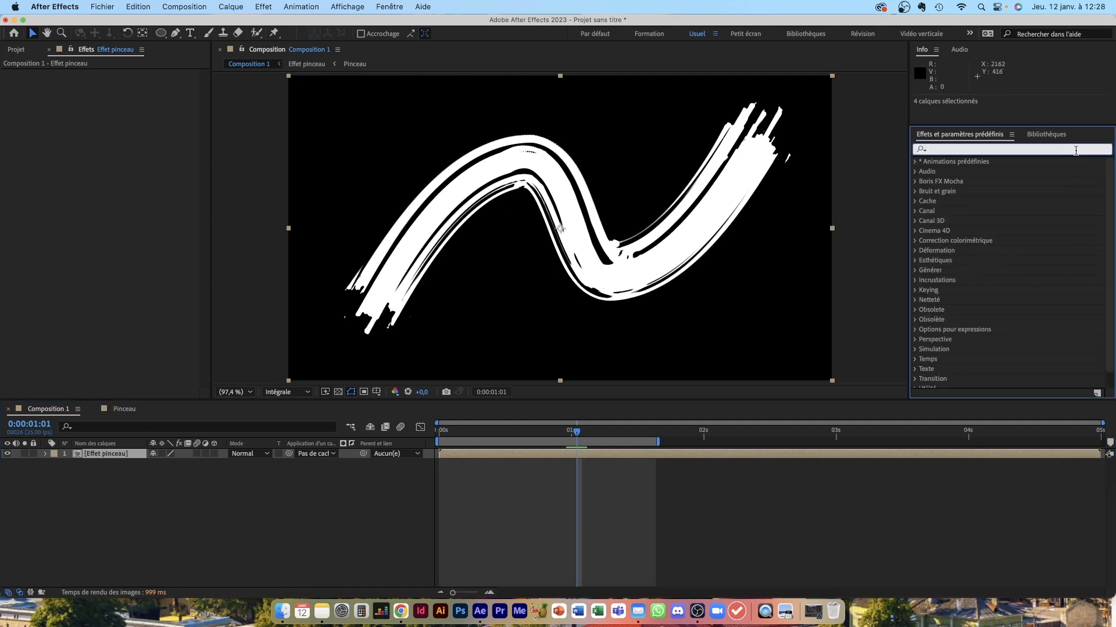
text(teint)
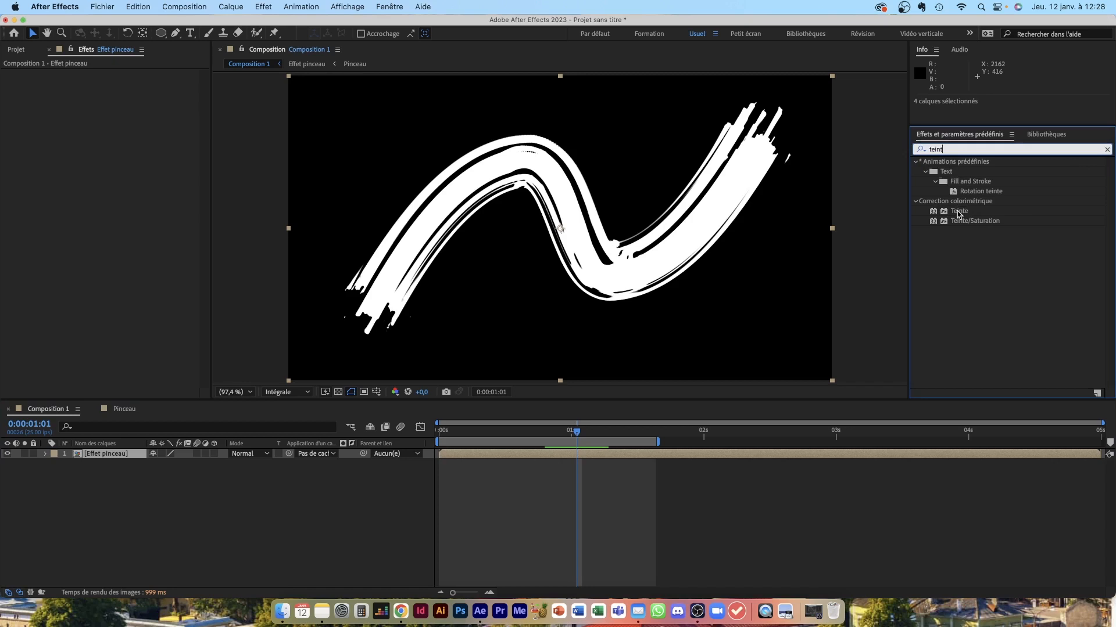
drag(957, 213, 119, 84)
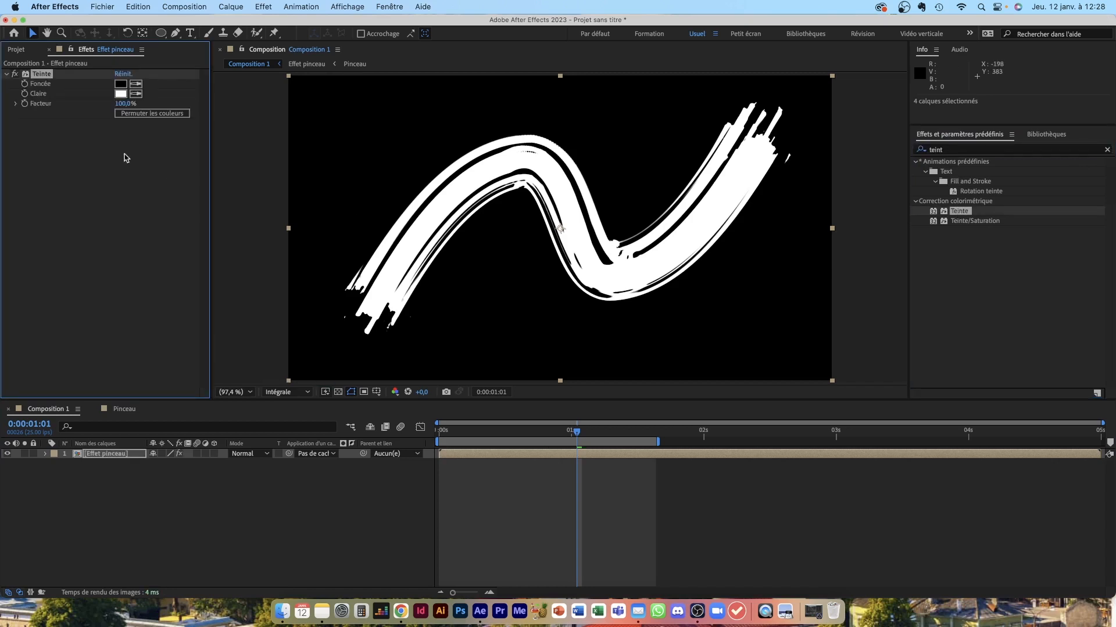
Step: Set the Claire colour of the Effet pinceau layer's Teinte effect to blue 0052FF after trying pink, green and orange hues
click(122, 94)
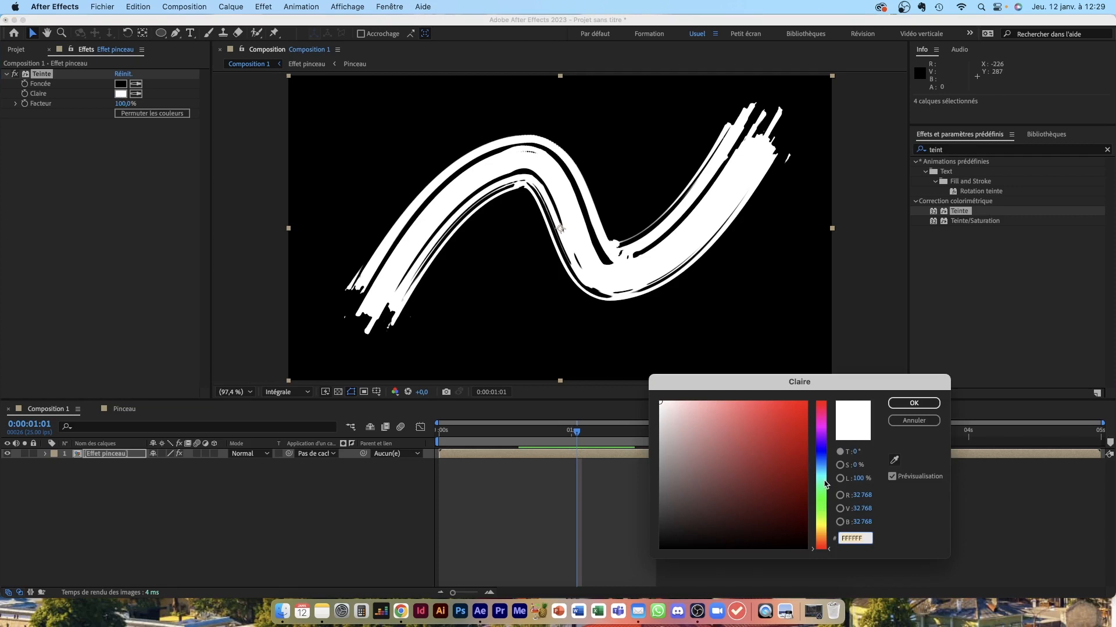
click(825, 457)
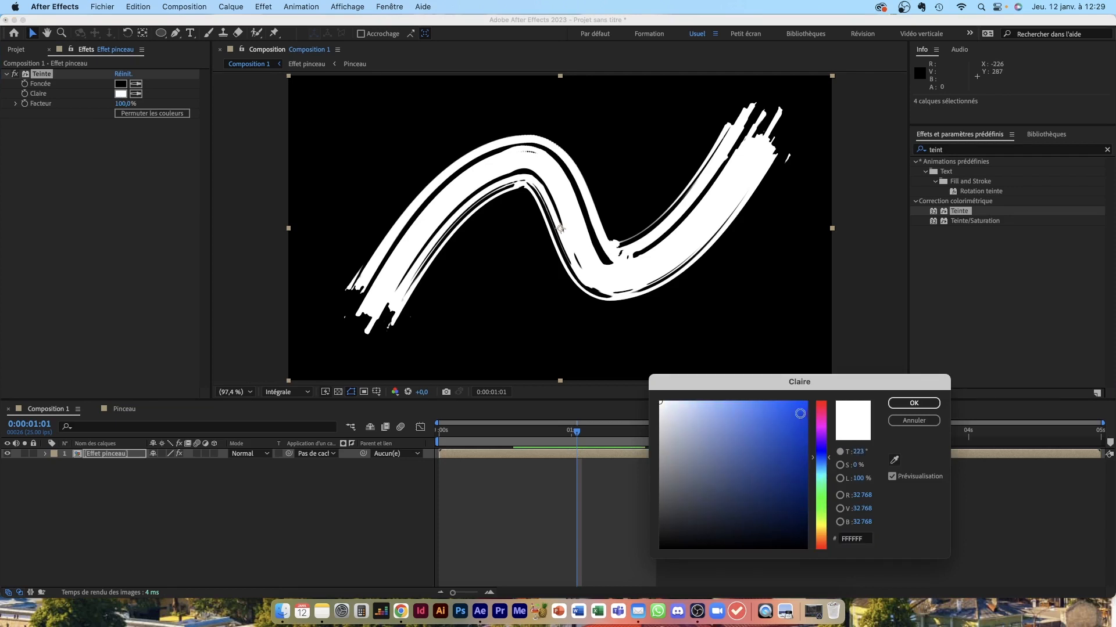
click(808, 401)
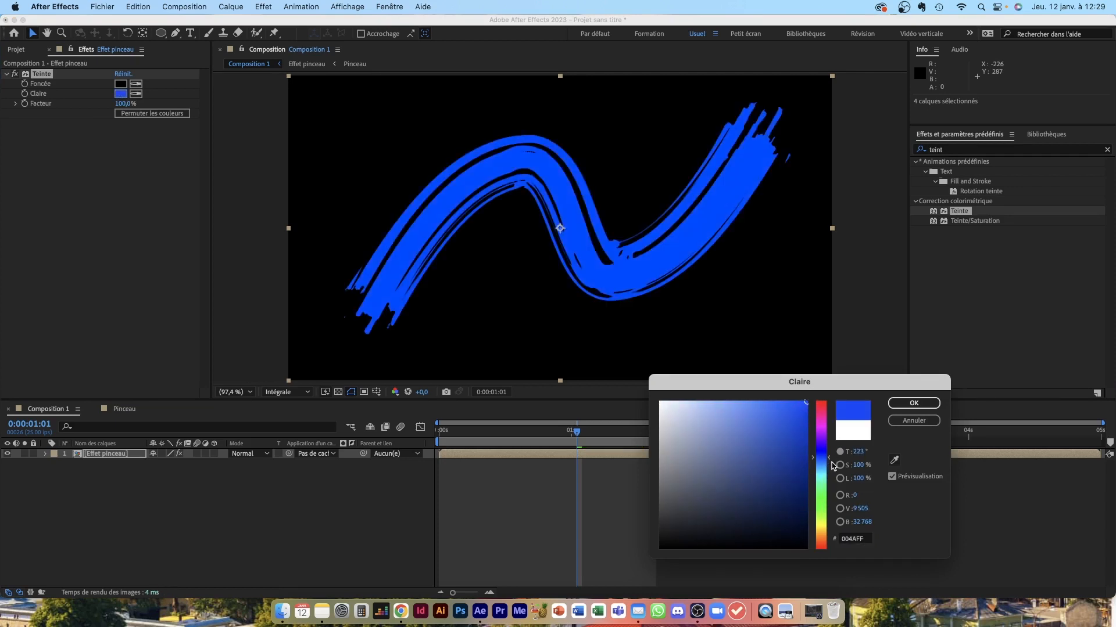
drag(823, 458, 825, 412)
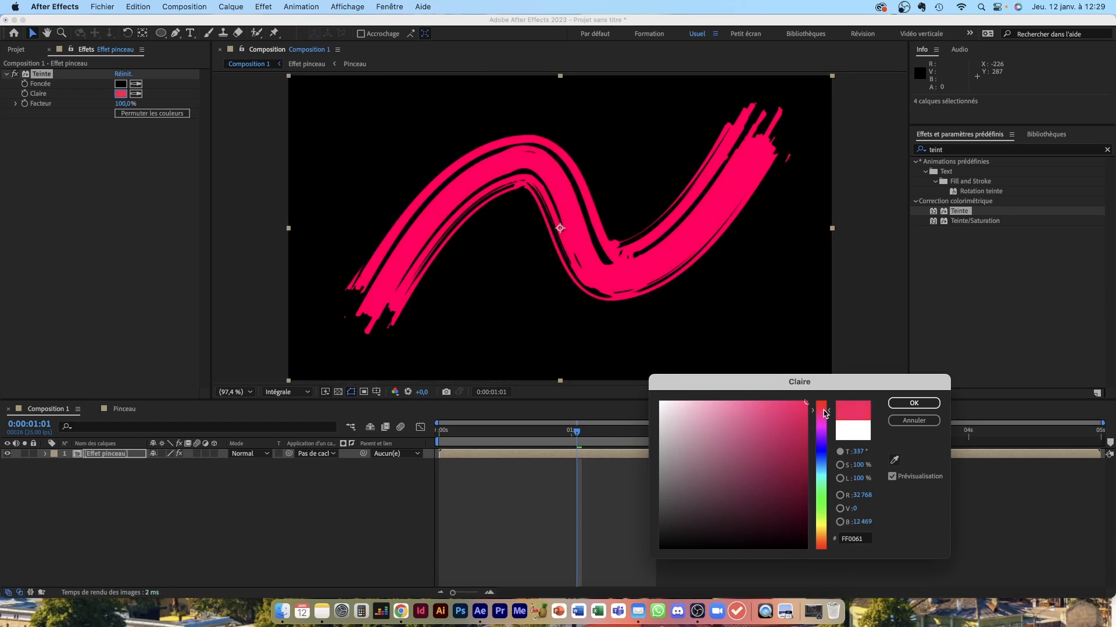
drag(825, 414, 826, 519)
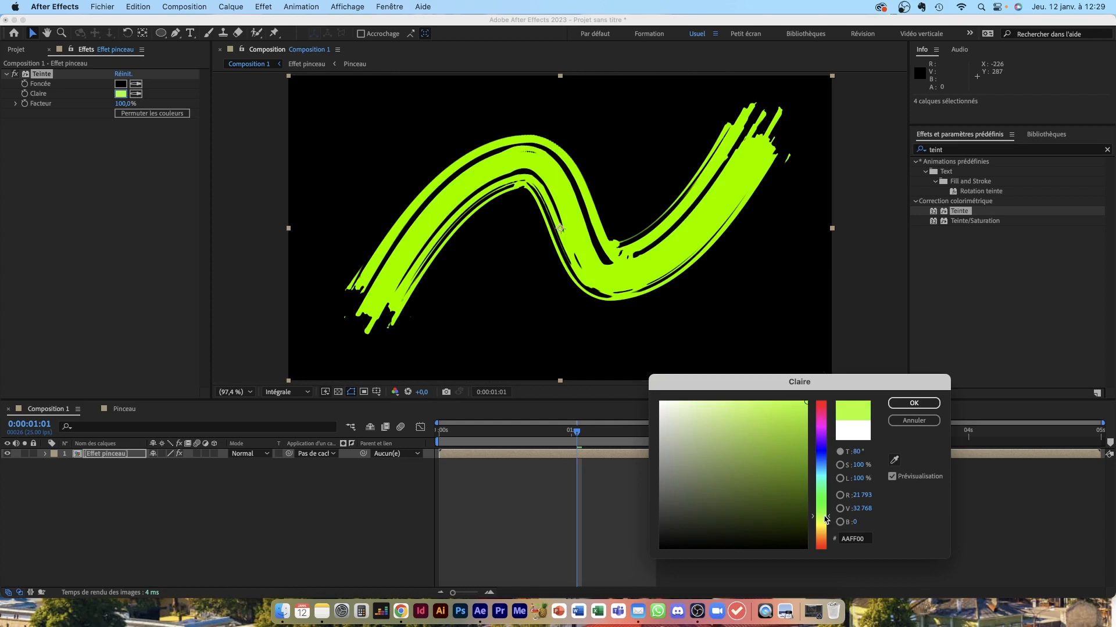
drag(826, 519, 826, 527)
drag(826, 541, 826, 537)
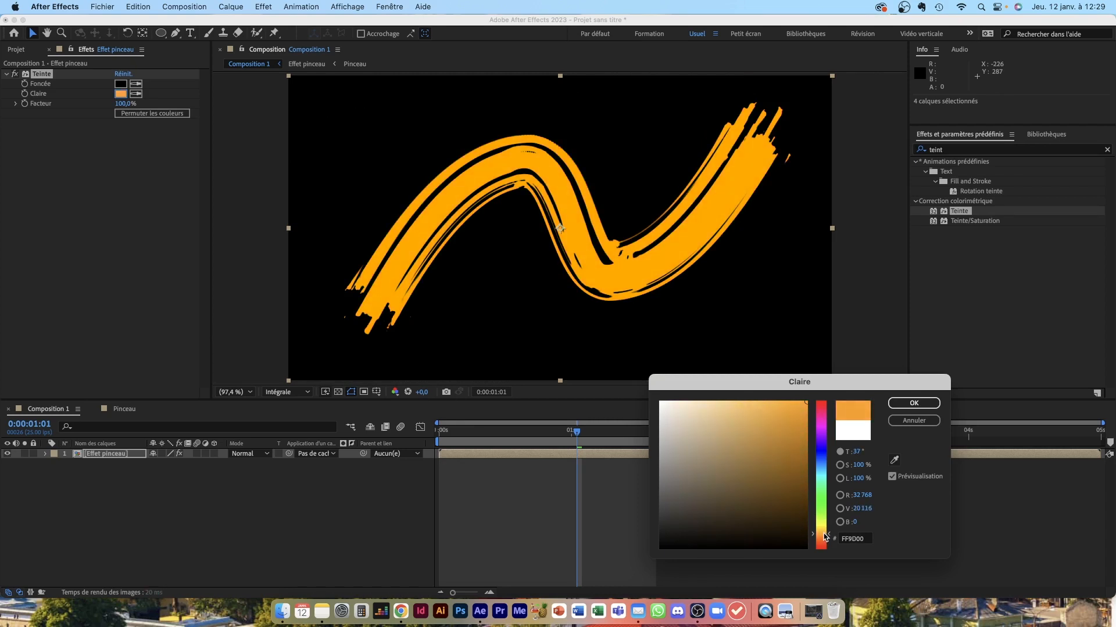
drag(825, 537, 826, 462)
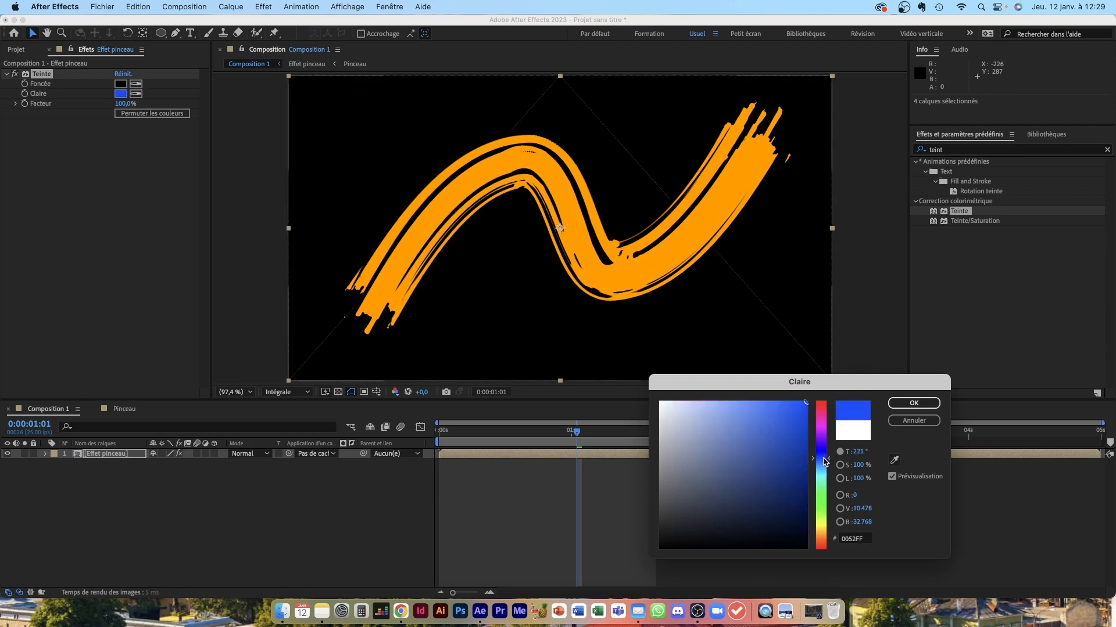
click(906, 403)
click(612, 504)
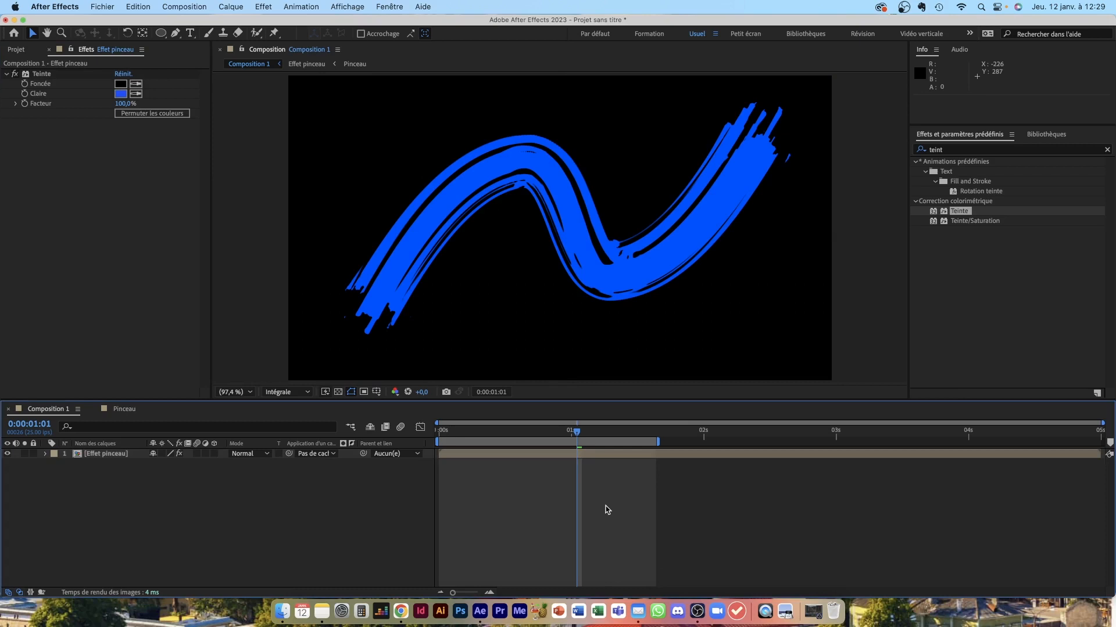
Step: Switch to Finder, open the 10 Paper Textures folder and compare the previews of the JPG paper textures
click(283, 613)
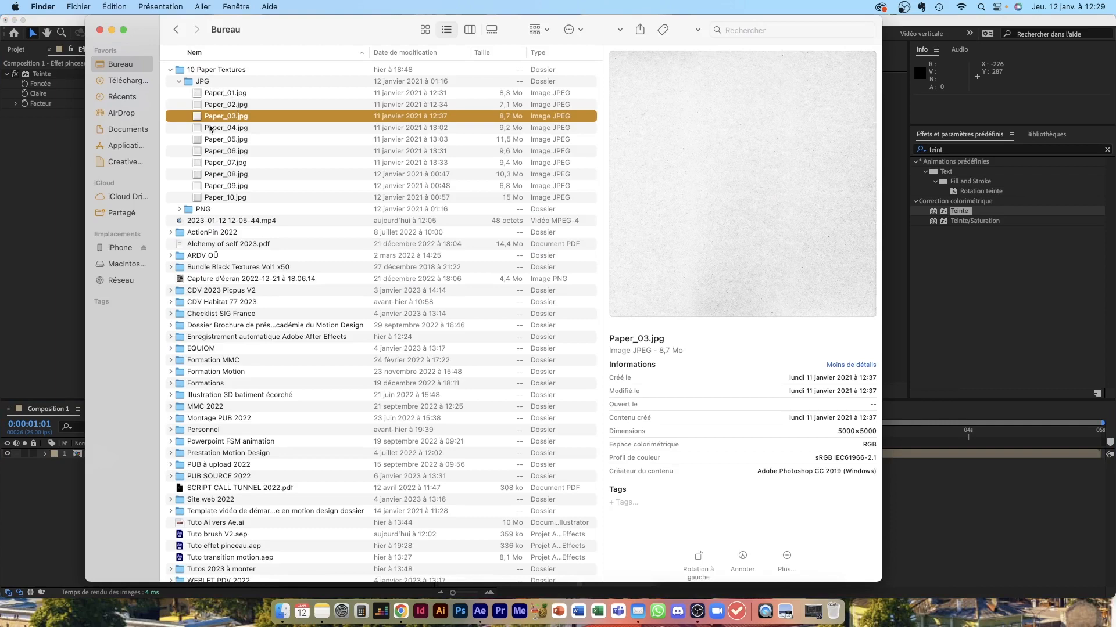
double_click(210, 73)
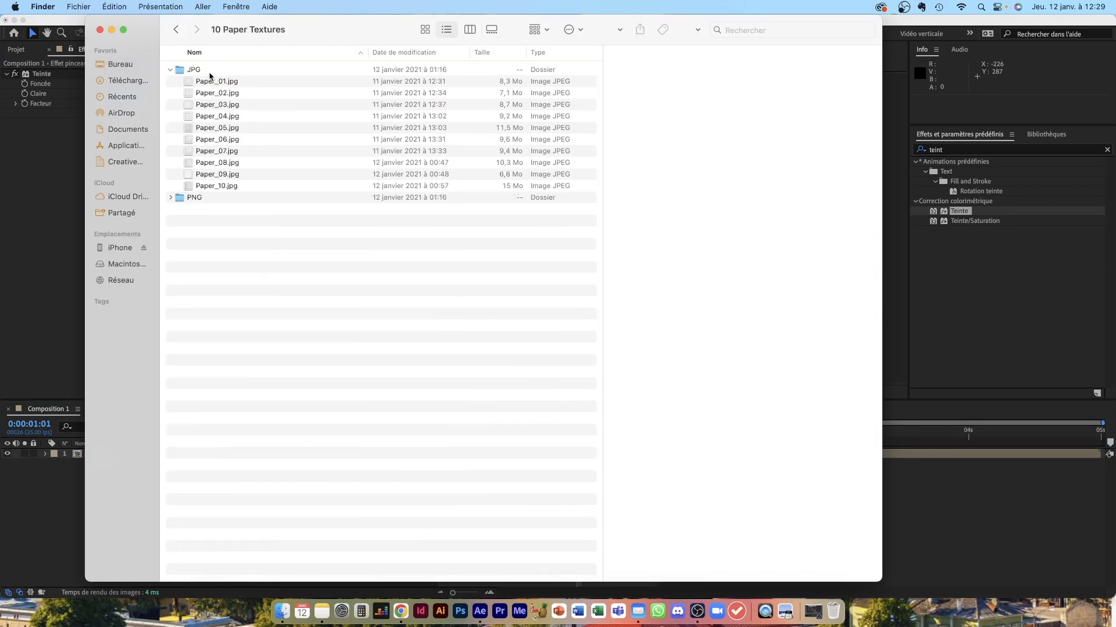
click(216, 85)
click(215, 96)
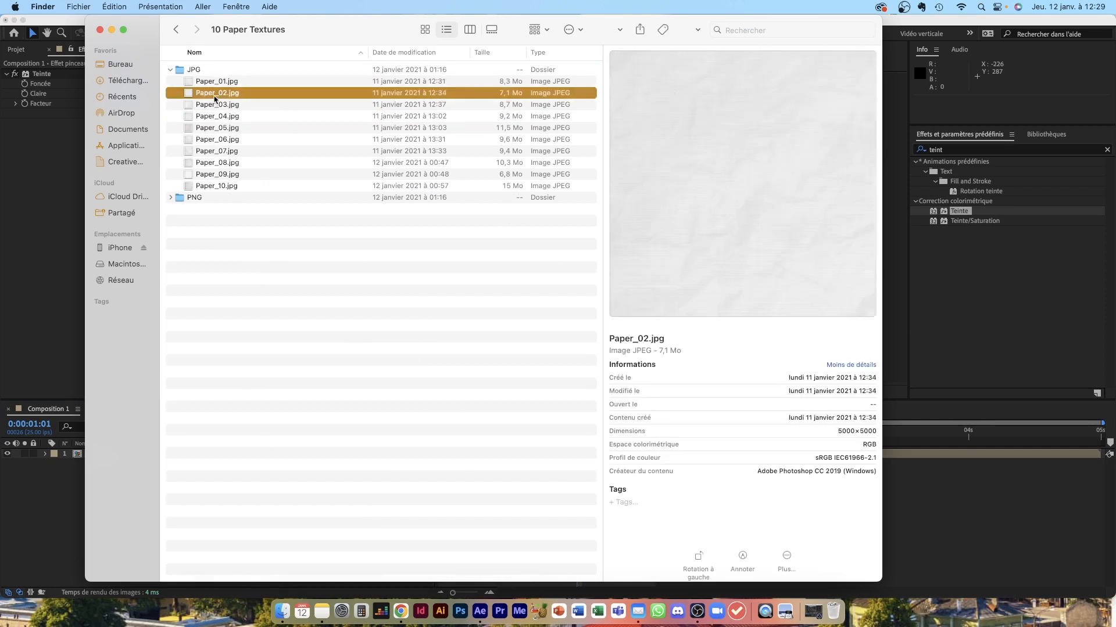
click(215, 105)
click(219, 117)
click(219, 128)
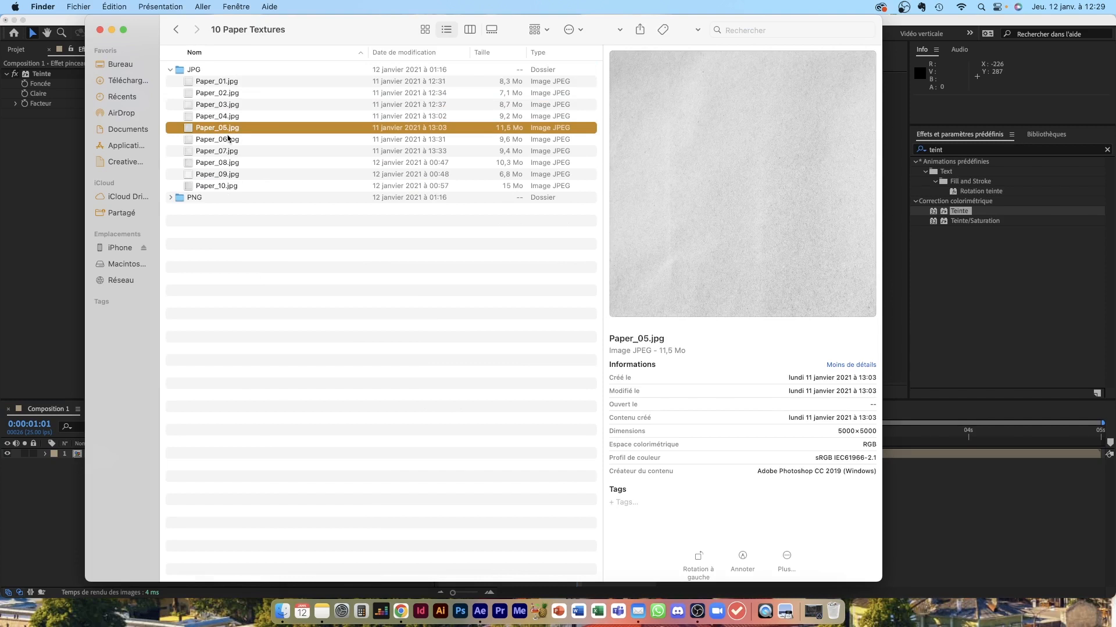
click(236, 142)
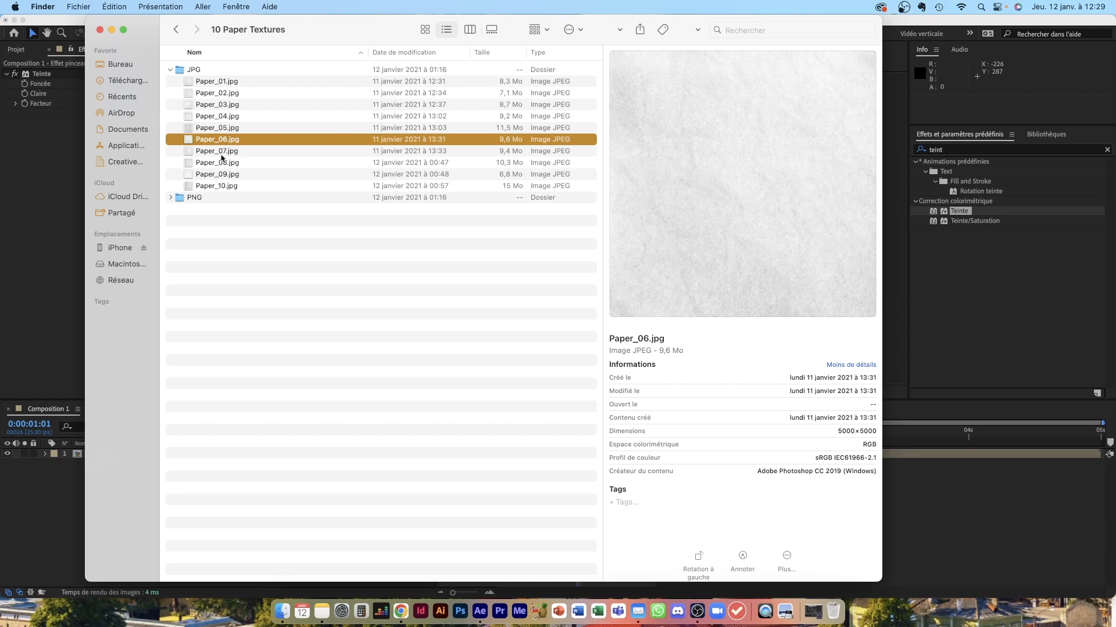
click(222, 156)
click(218, 167)
click(216, 174)
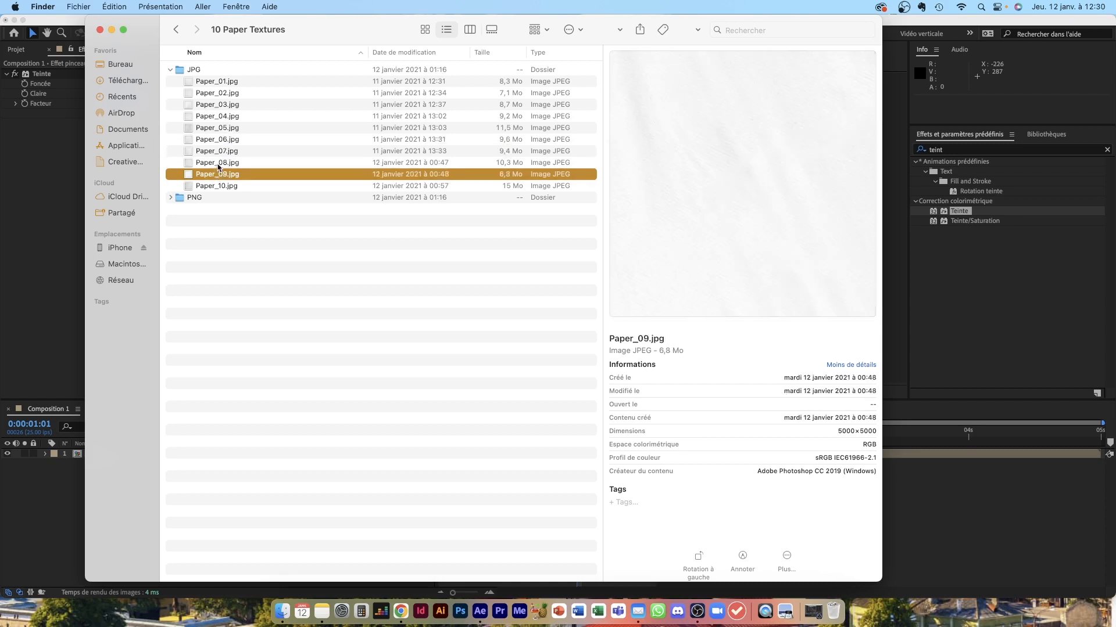
click(217, 106)
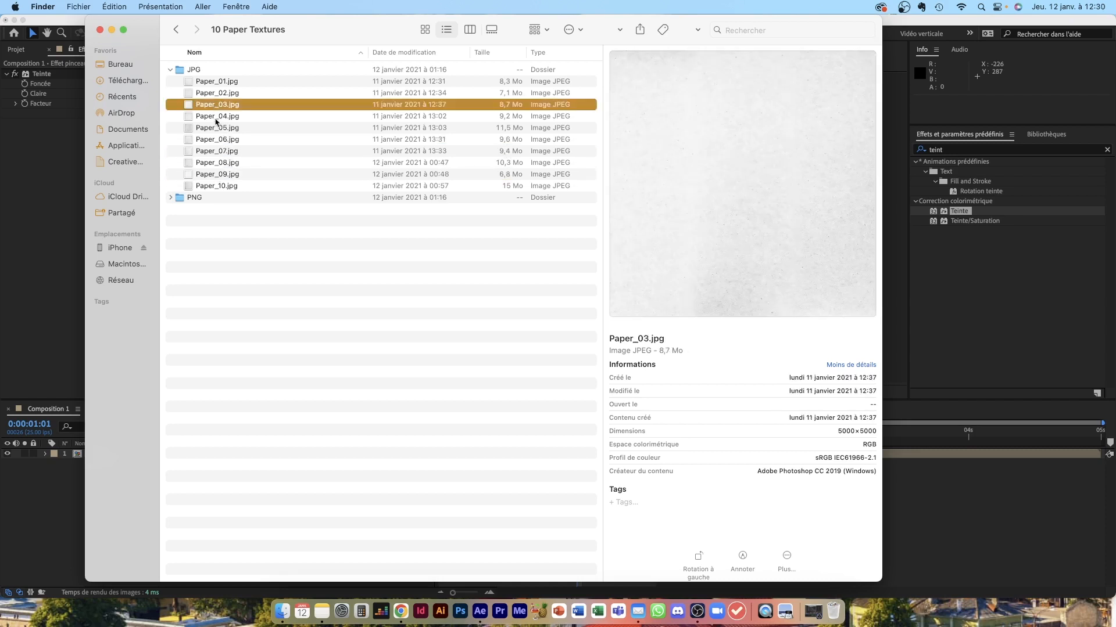
click(216, 117)
click(216, 109)
mouse_move(216, 109)
mouse_down()
mouse_move(208, 117)
mouse_move(216, 109)
mouse_up()
Step: Import Paper_03.jpg into the After Effects project and place it beneath the Effet pinceau layer in Composition 1
click(26, 50)
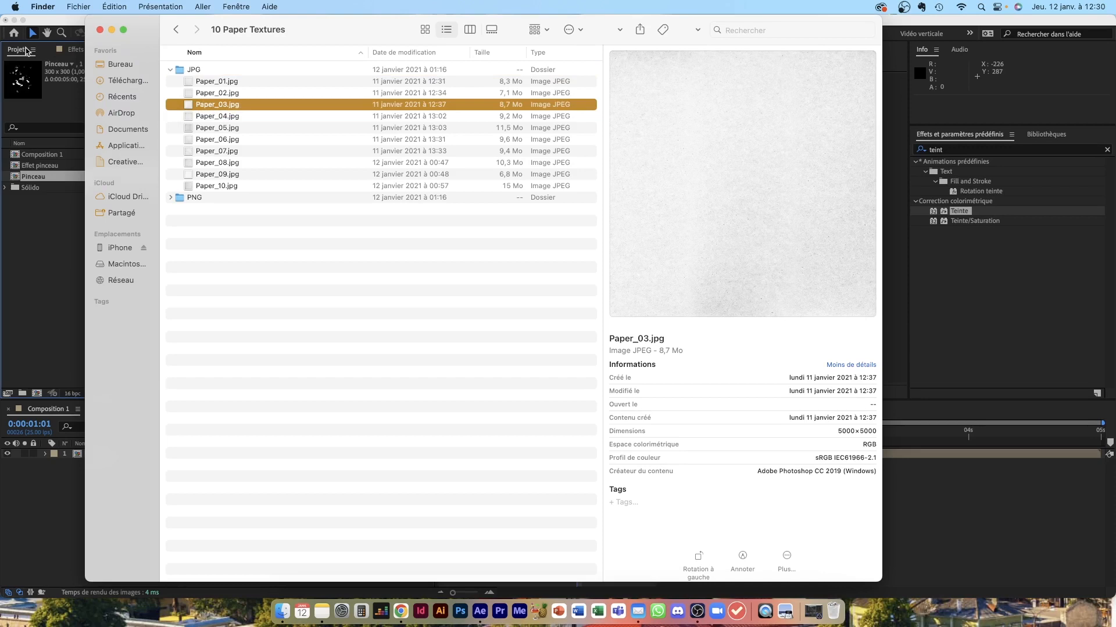
drag(217, 107, 46, 229)
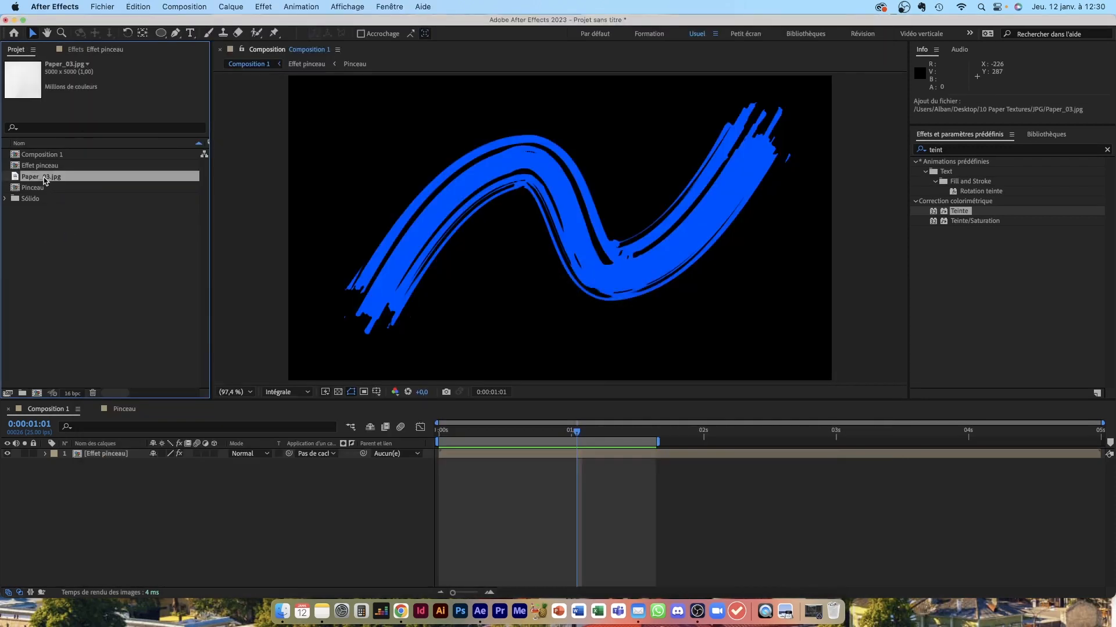
mouse_move(44, 180)
mouse_down()
mouse_move(66, 219)
mouse_move(90, 486)
mouse_up()
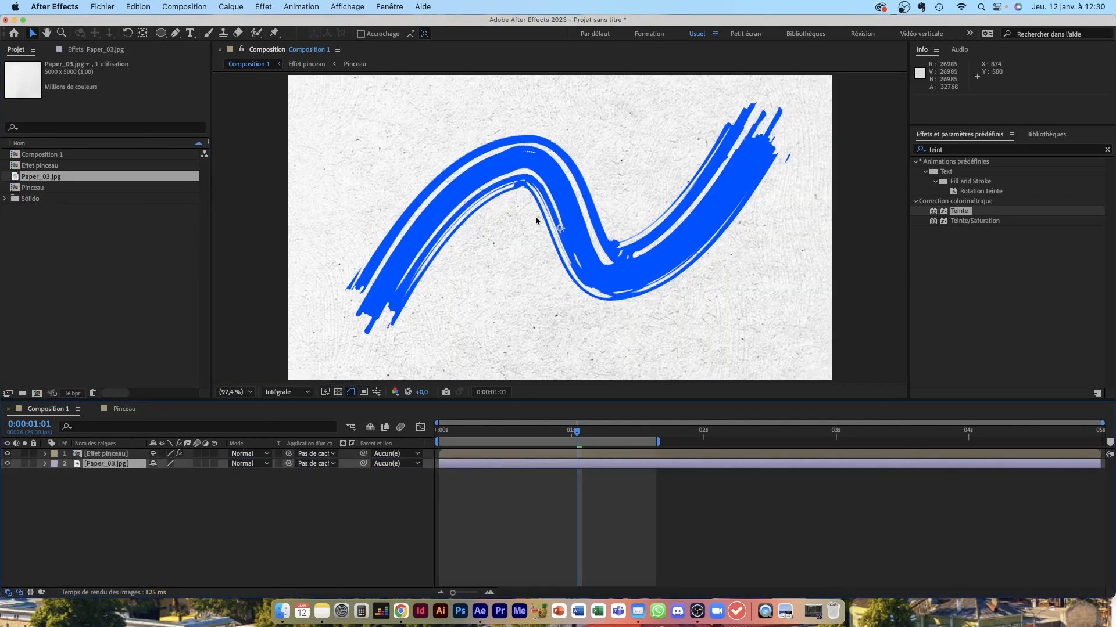
Step: Scale the Paper_03.jpg layer down to 66 % so it still covers the whole Composition 1 frame
scroll(559, 238, down, 3)
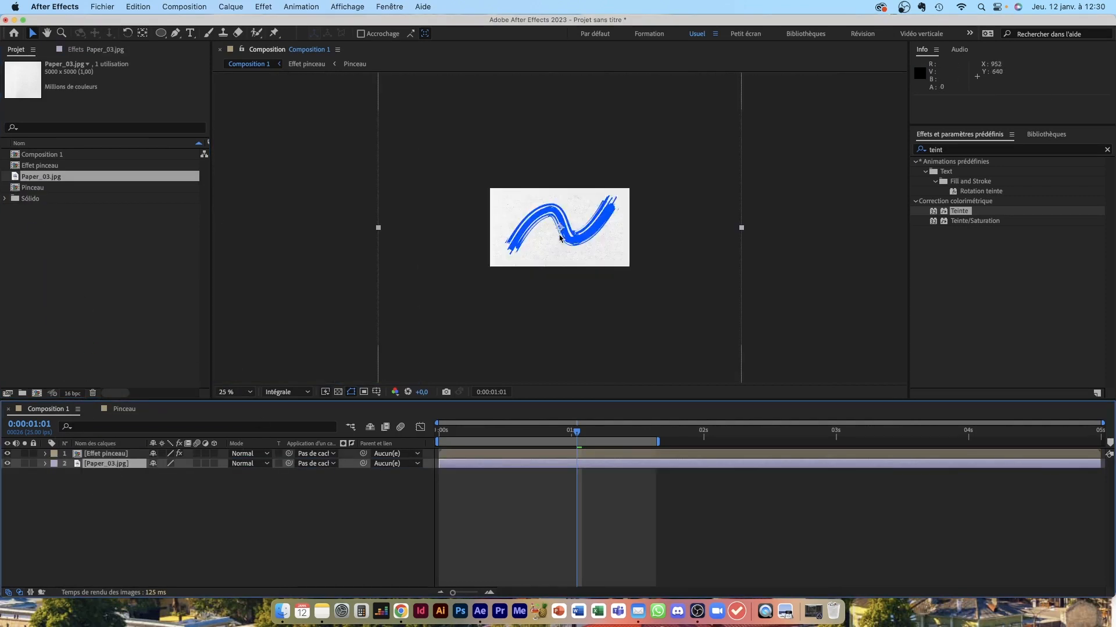
scroll(559, 239, up, 2)
scroll(560, 238, down, 1)
click(741, 228)
drag(742, 228, 678, 228)
click(249, 393)
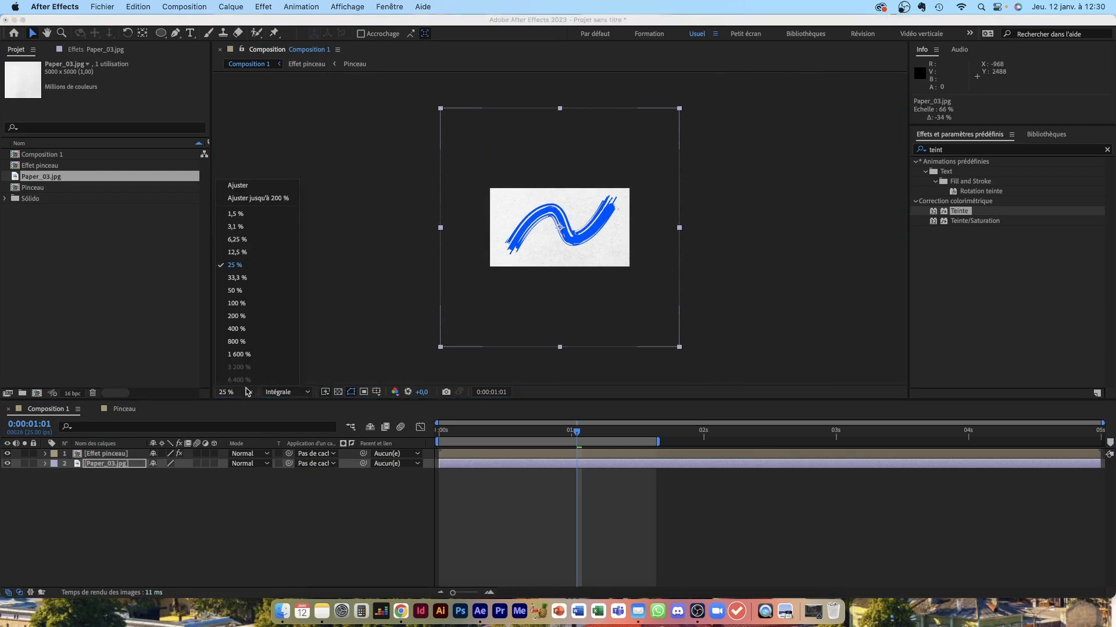
click(242, 190)
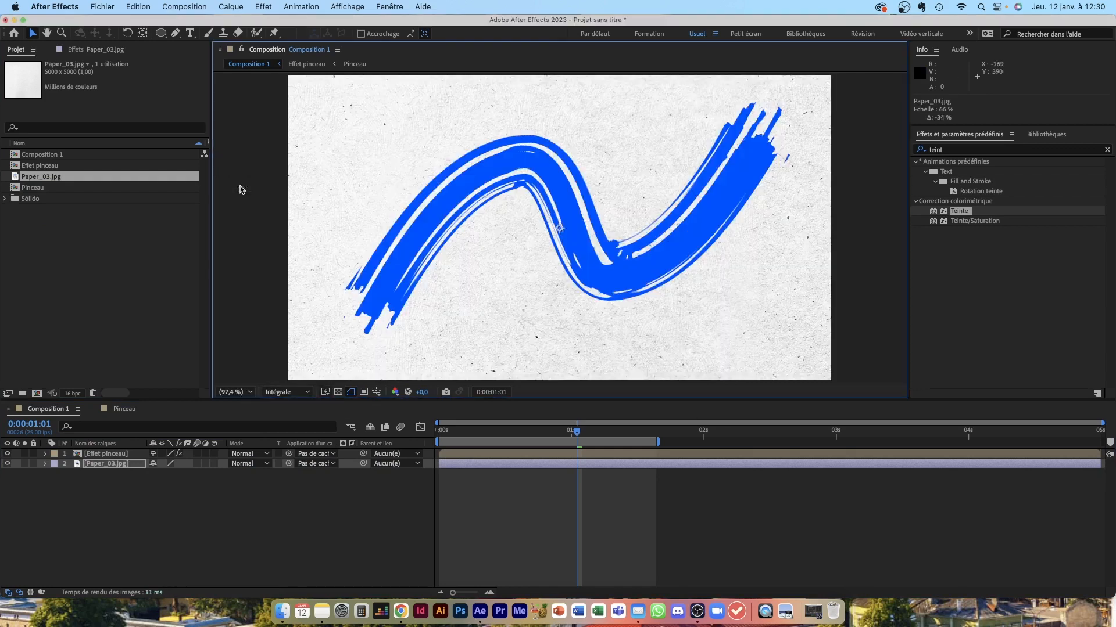
click(524, 518)
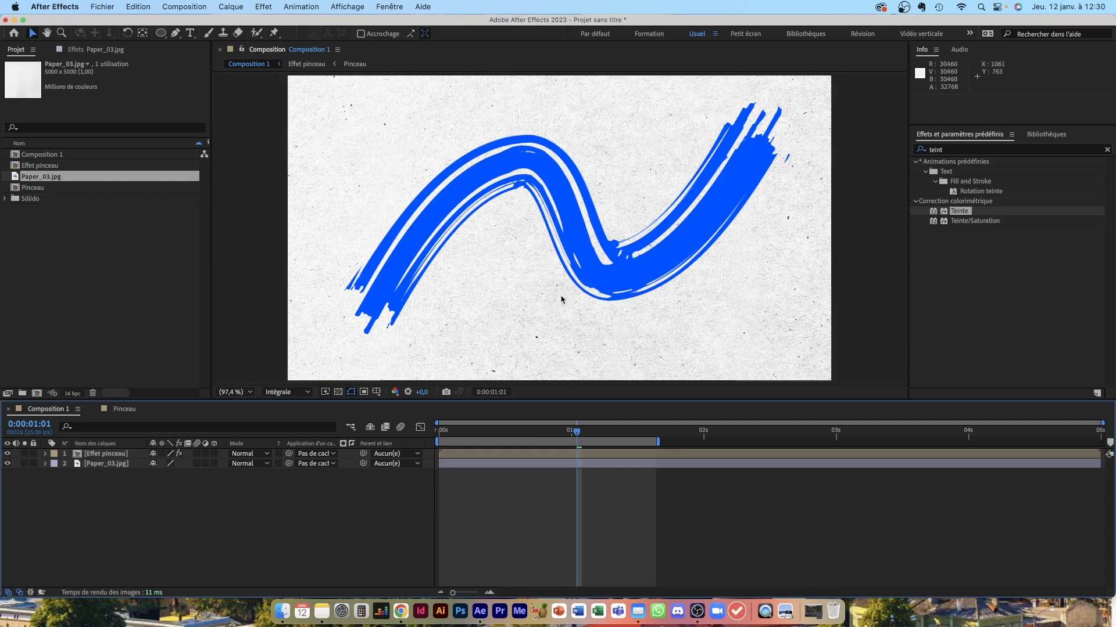
Step: Try the Produit blending mode on the Effet pinceau layer and set it to Obscurcir instead
click(99, 457)
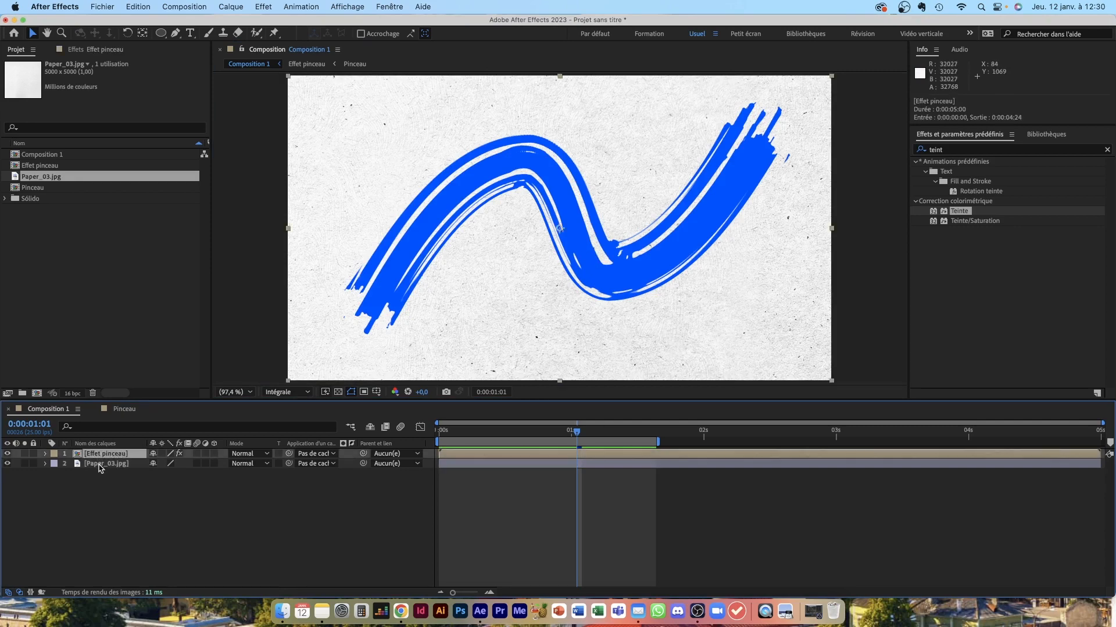
click(101, 467)
click(105, 456)
click(259, 454)
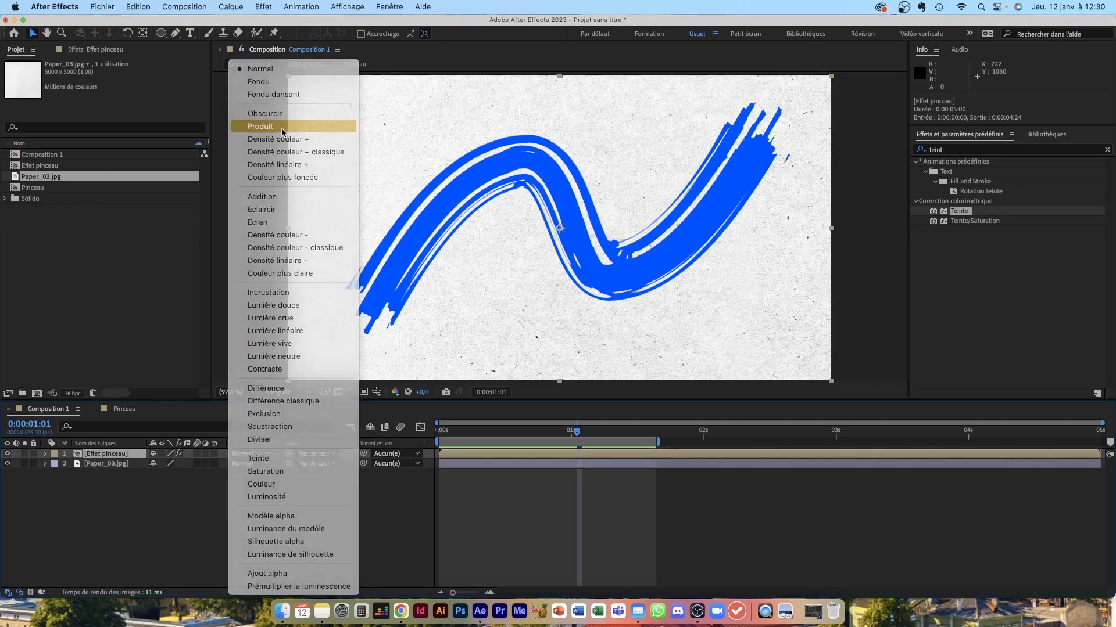
click(281, 126)
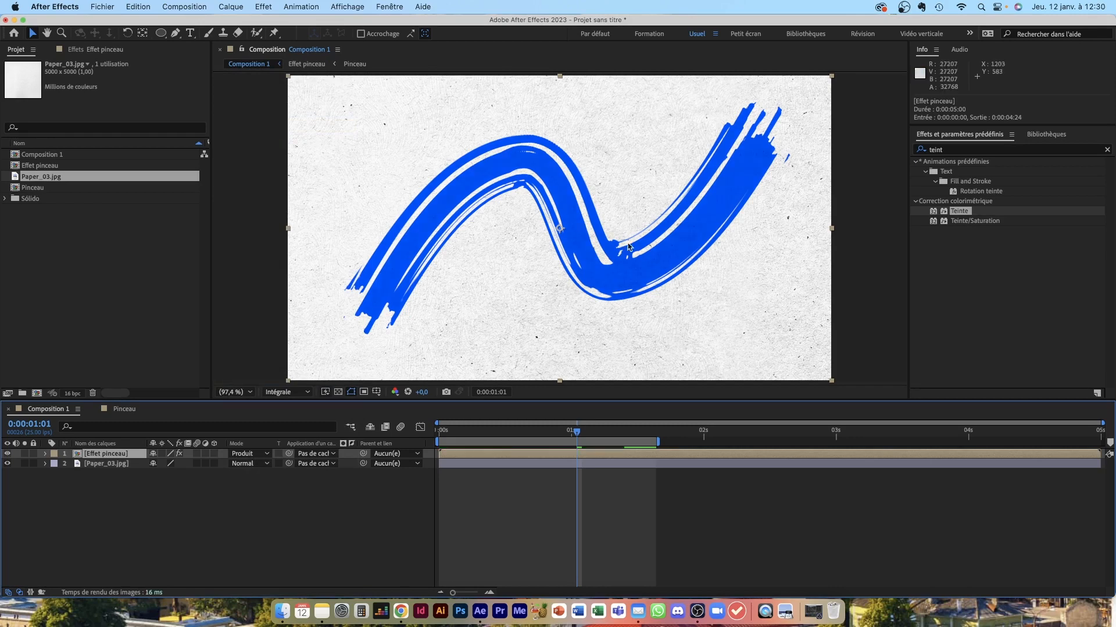
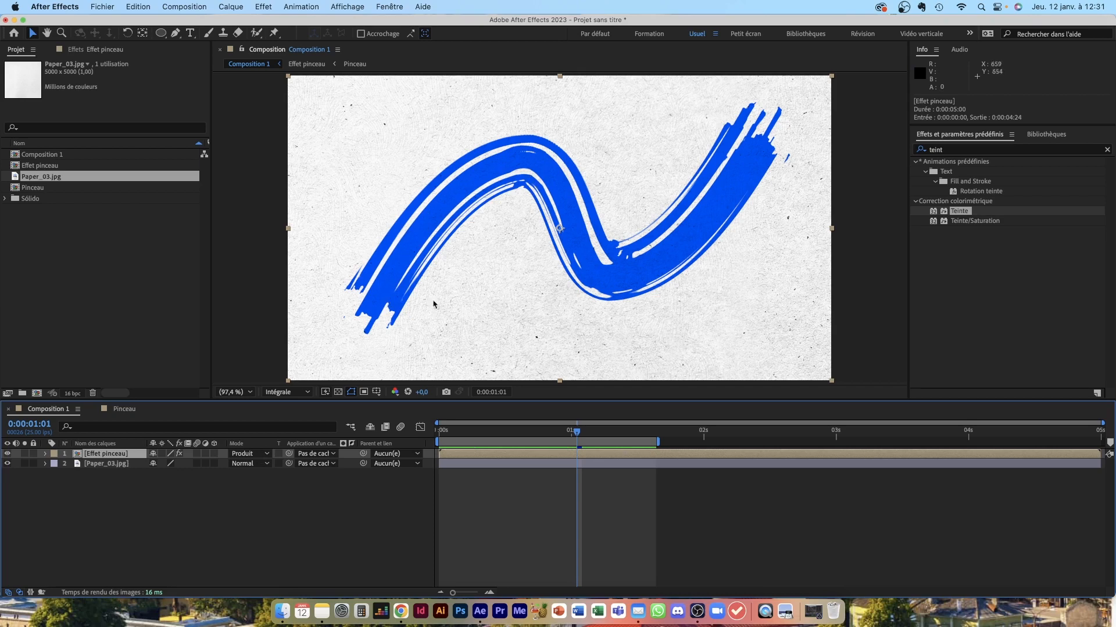
click(255, 454)
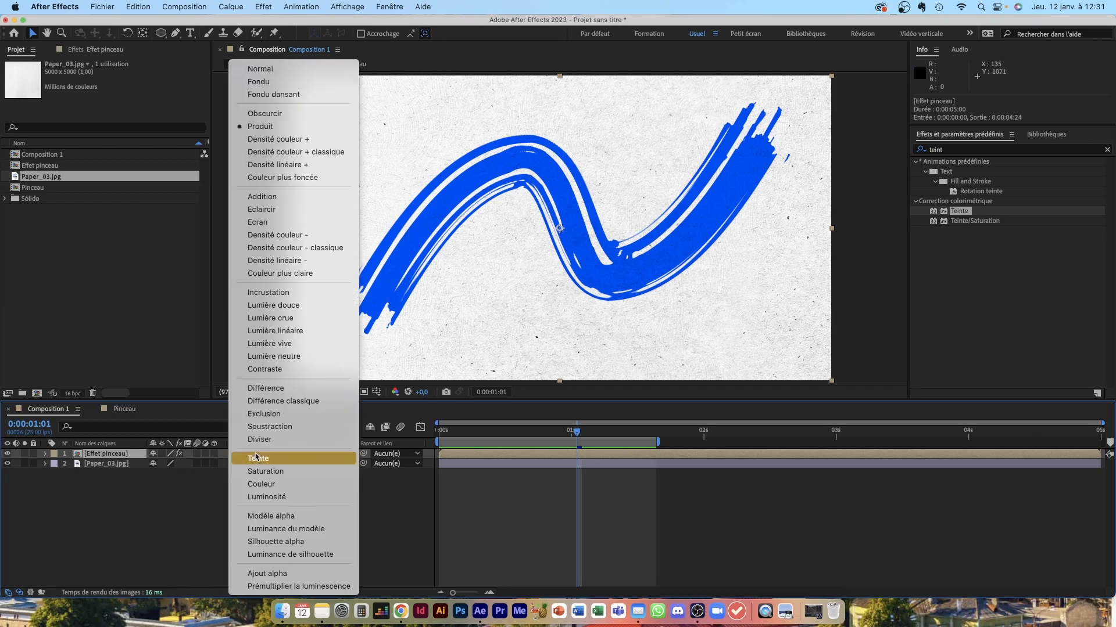
click(268, 114)
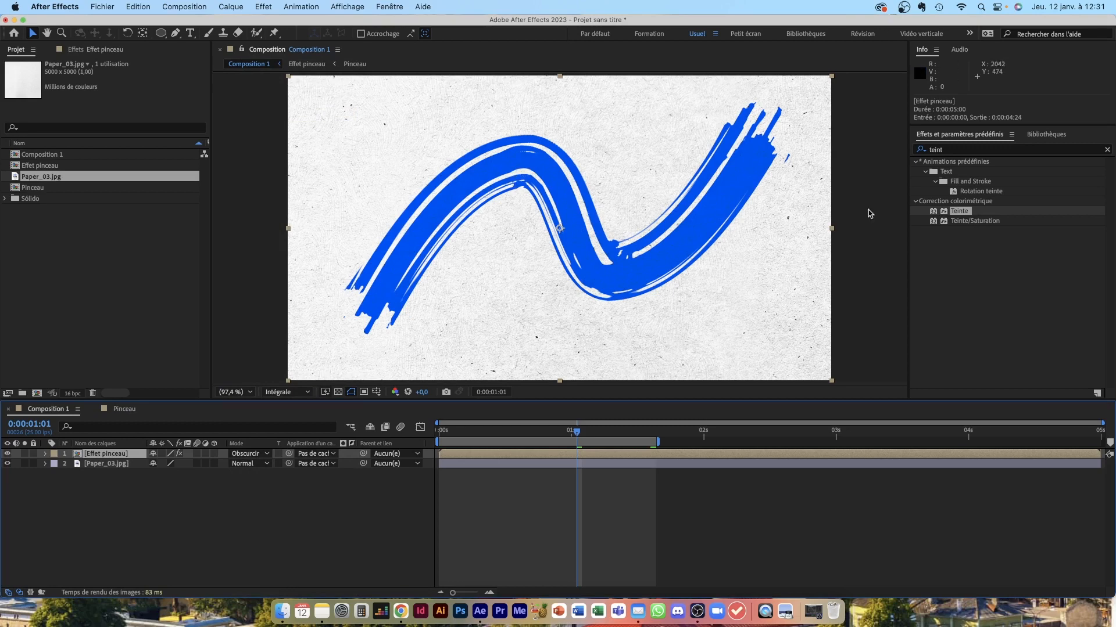
Step: Search the effects for "glass" and apply CC Glass to the Effet pinceau layer
click(1106, 149)
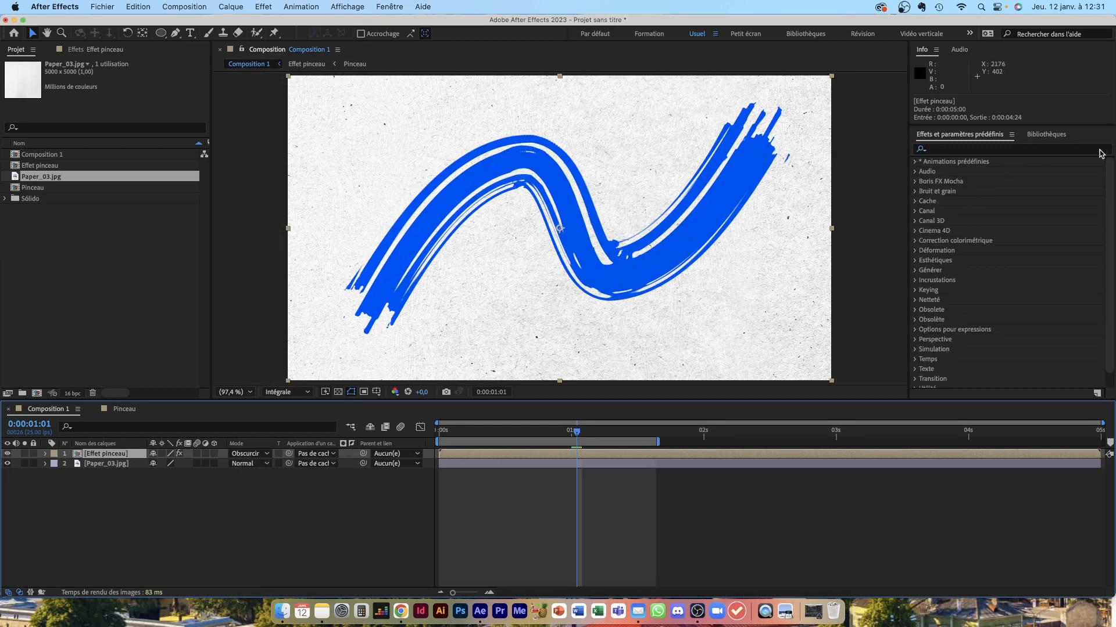
click(1064, 149)
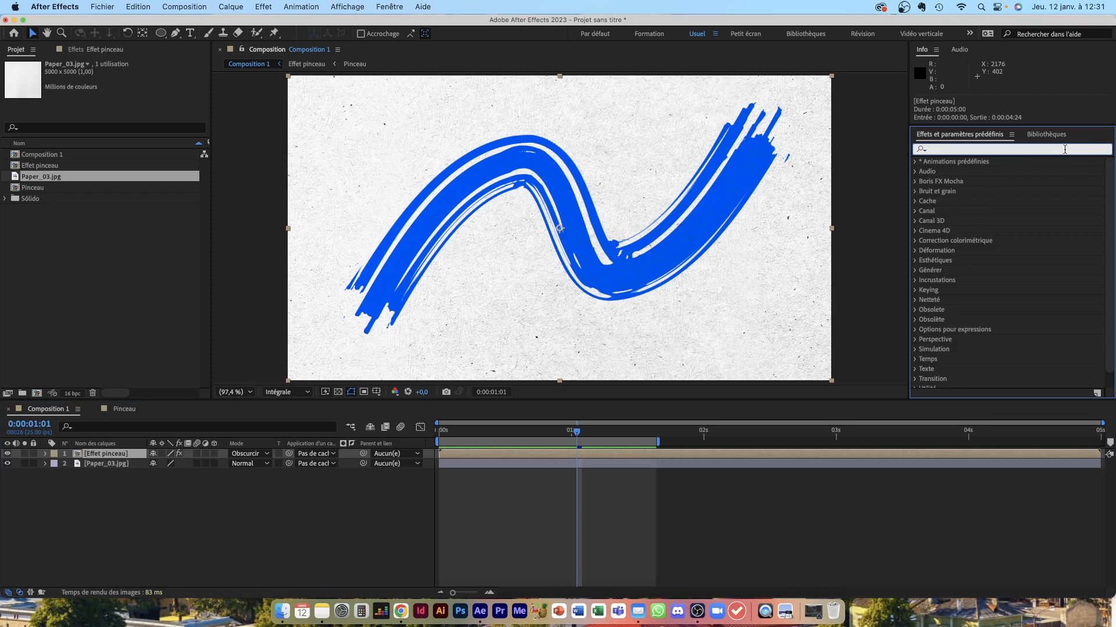
text(glass)
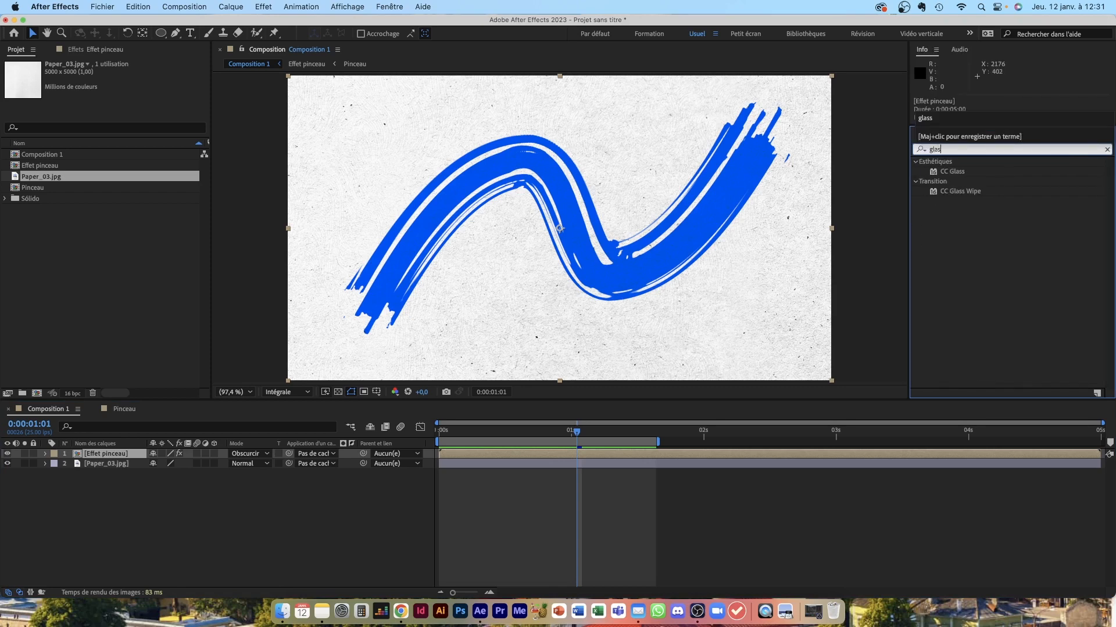
click(964, 177)
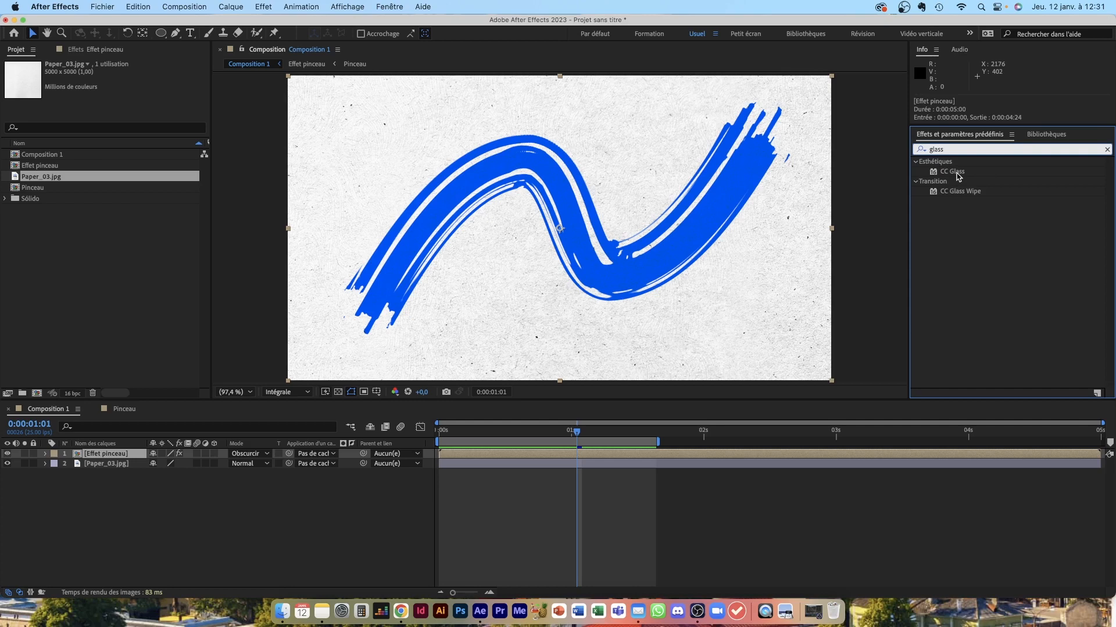
double_click(956, 174)
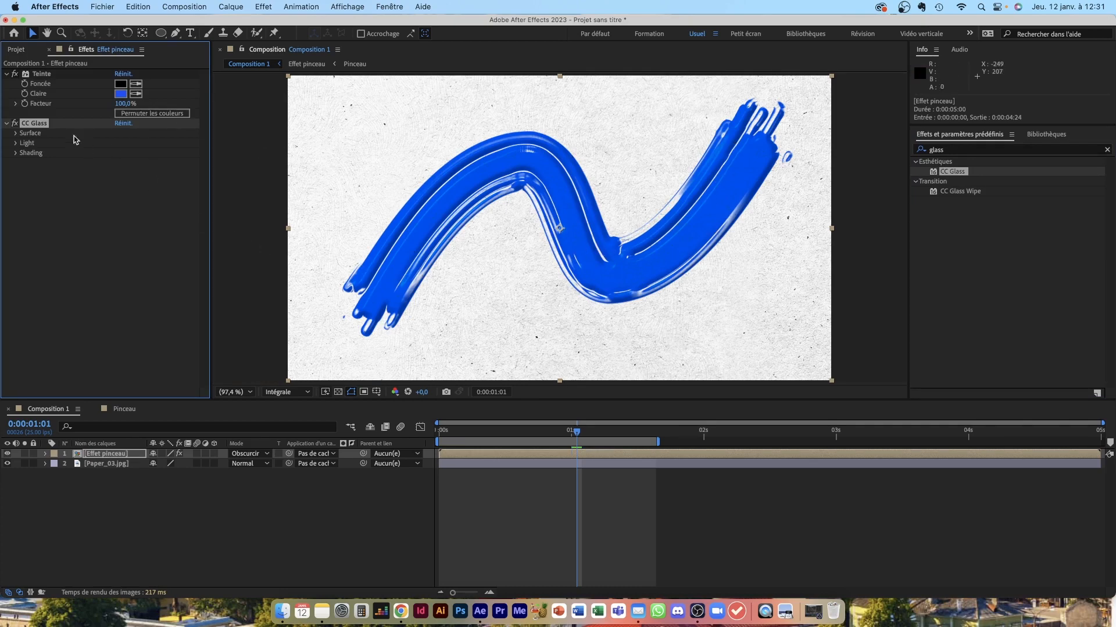
Step: Reduce the Softness in the Surface settings of CC Glass to 10,5
click(16, 134)
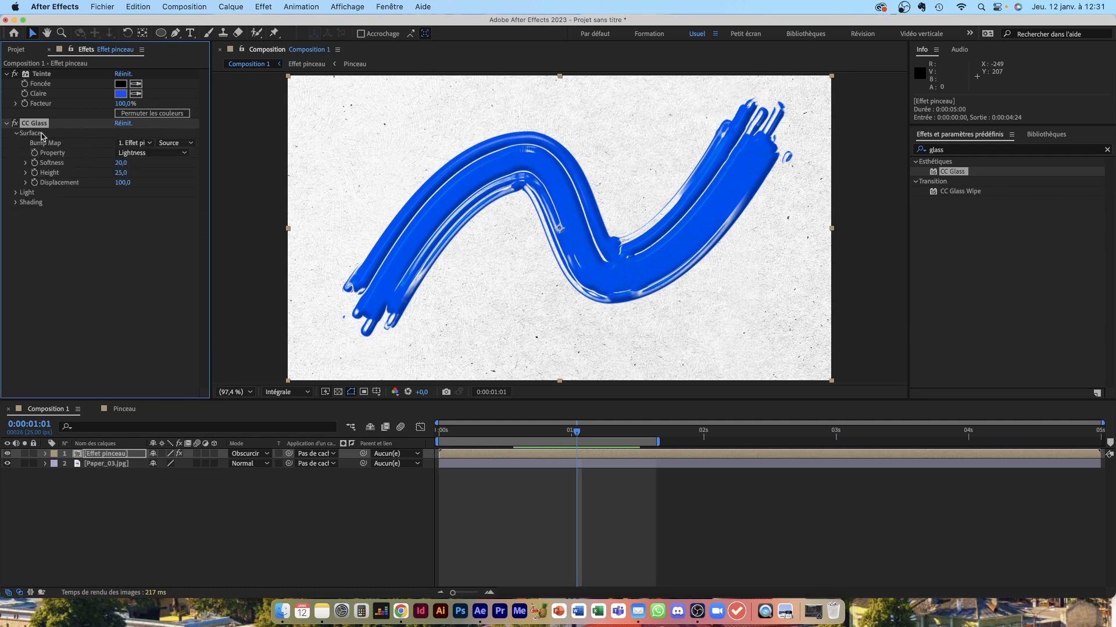
drag(122, 163, 74, 170)
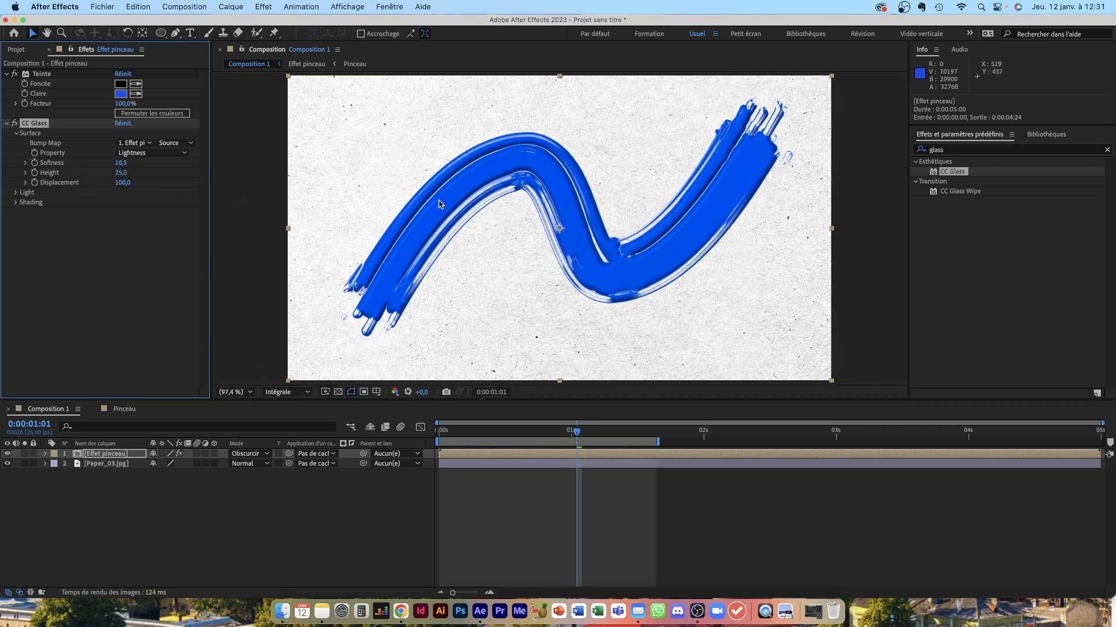
Step: Lower the Height in the Surface settings of CC Glass to 4,0 and check the stroke at 200 % magnification
drag(122, 174, 101, 173)
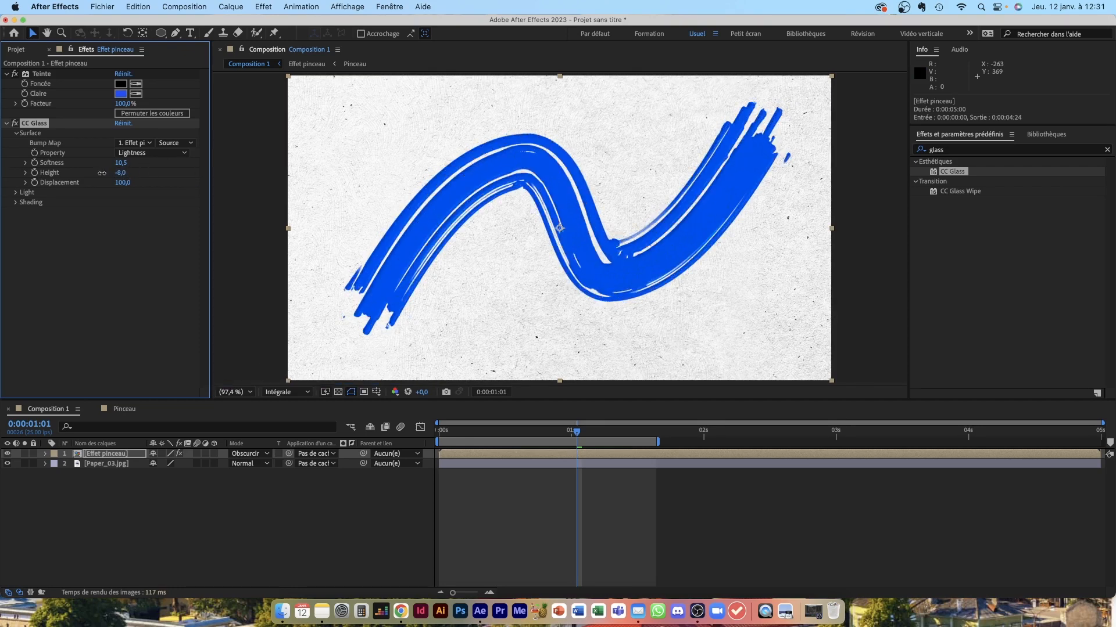
drag(101, 173, 108, 173)
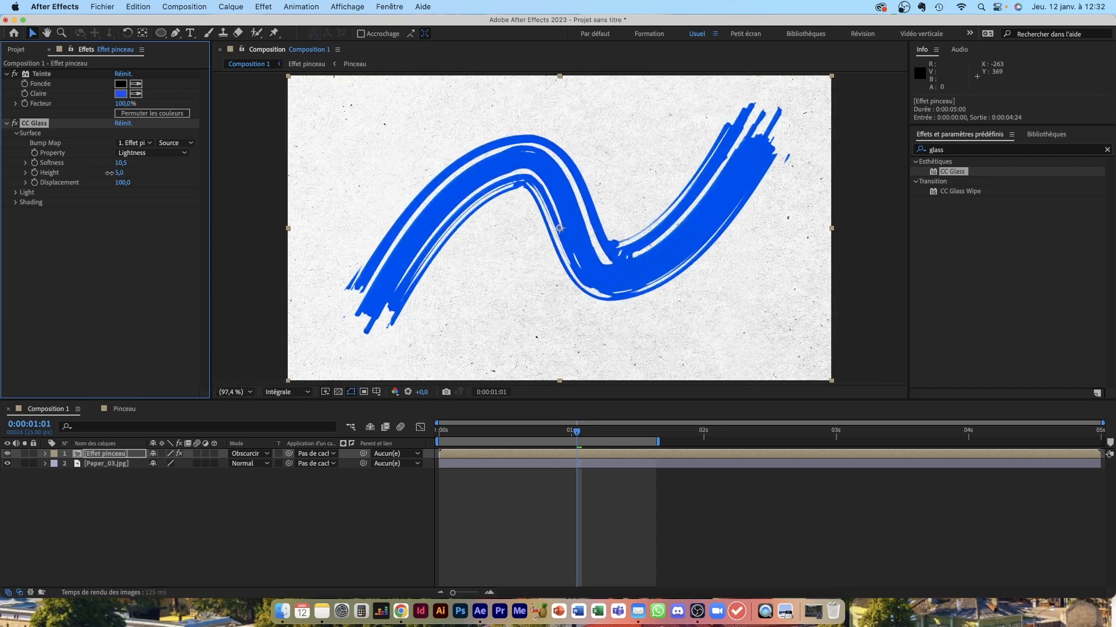
drag(109, 173, 108, 173)
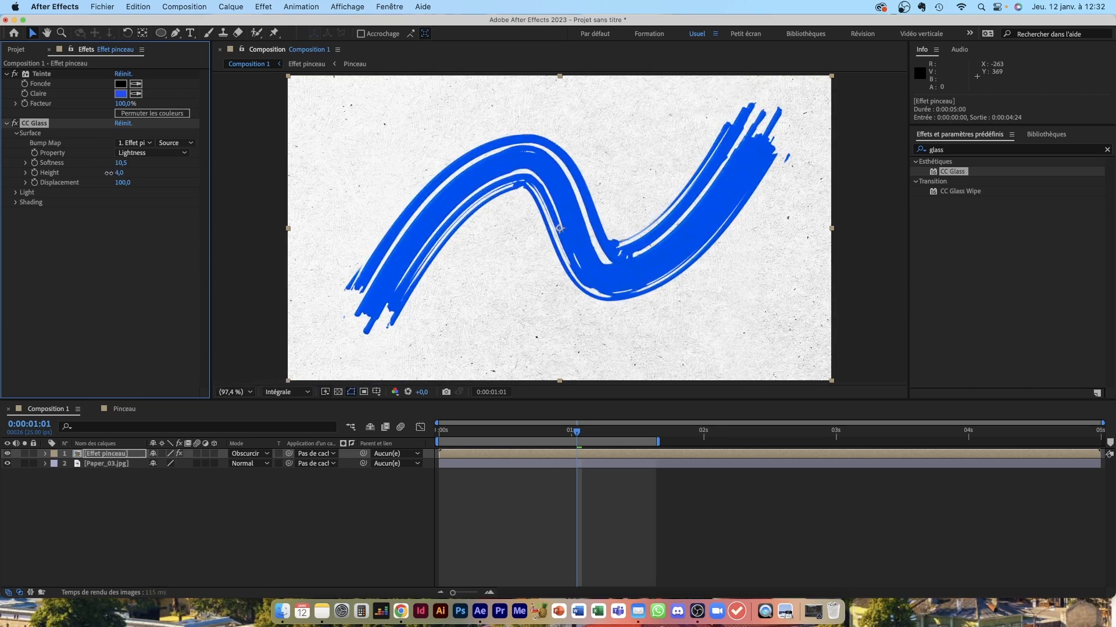
key(period)
key(period)
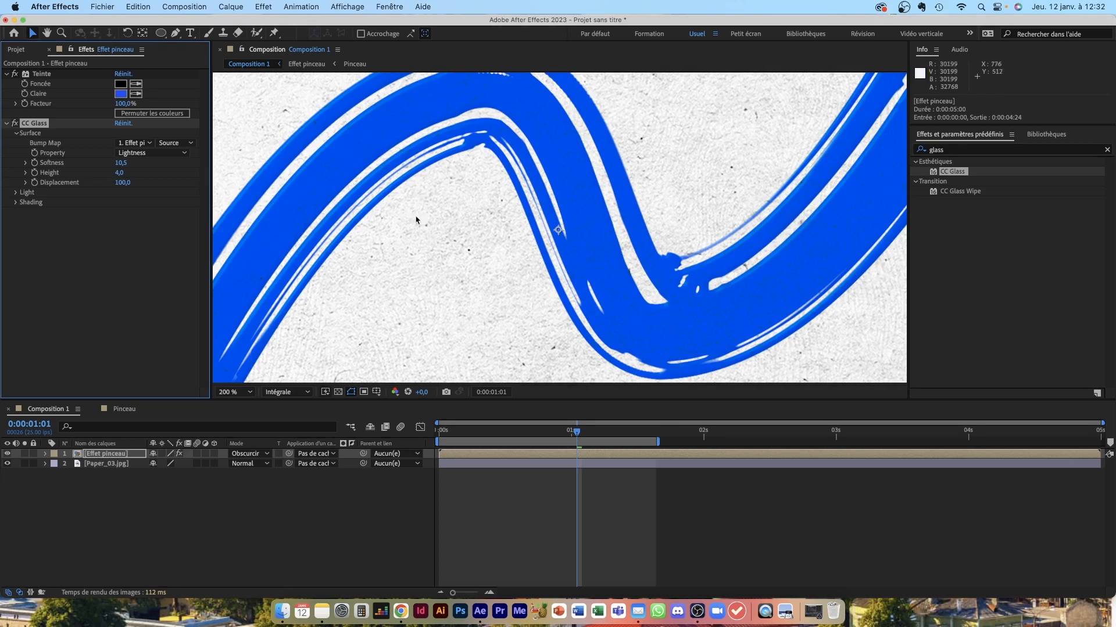
click(244, 393)
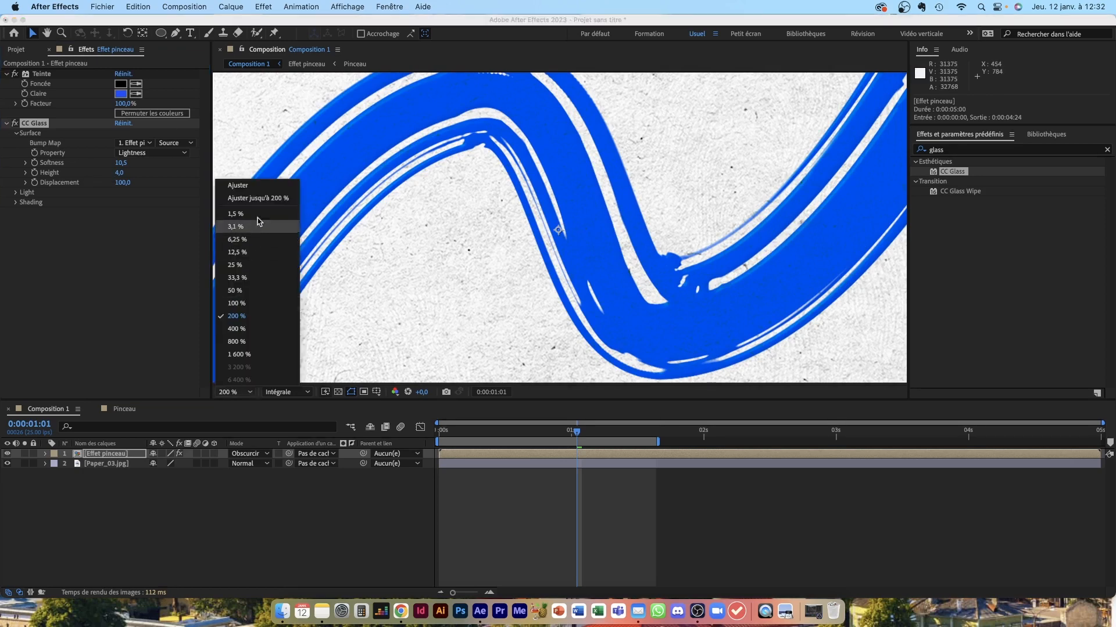
click(260, 185)
click(503, 504)
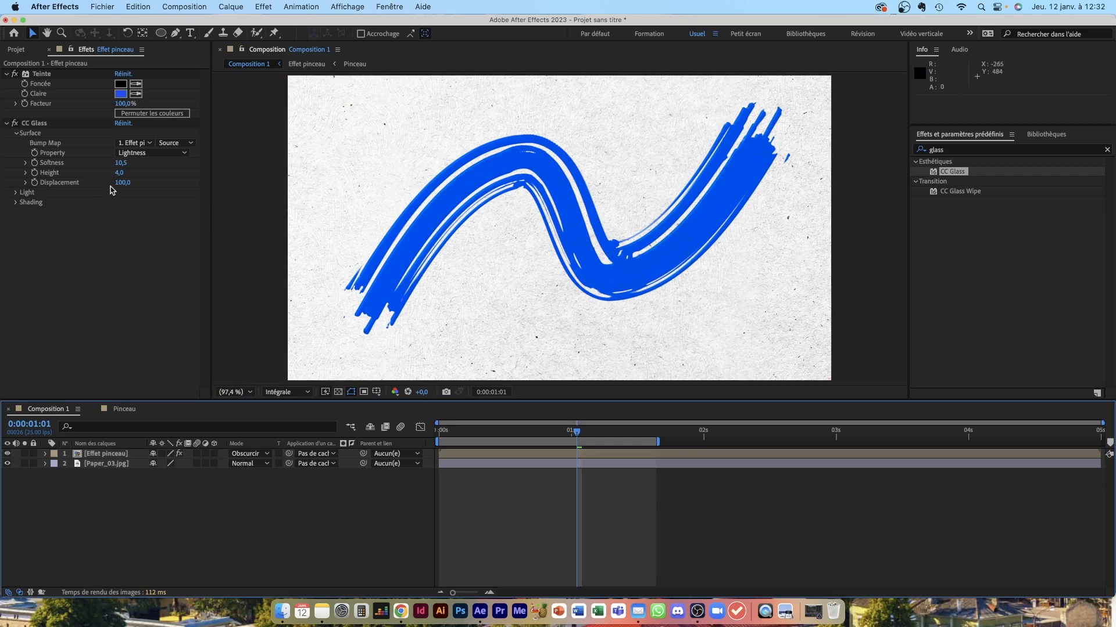
Step: Look over the Light settings of CC Glass, including light type, height and direction
click(16, 193)
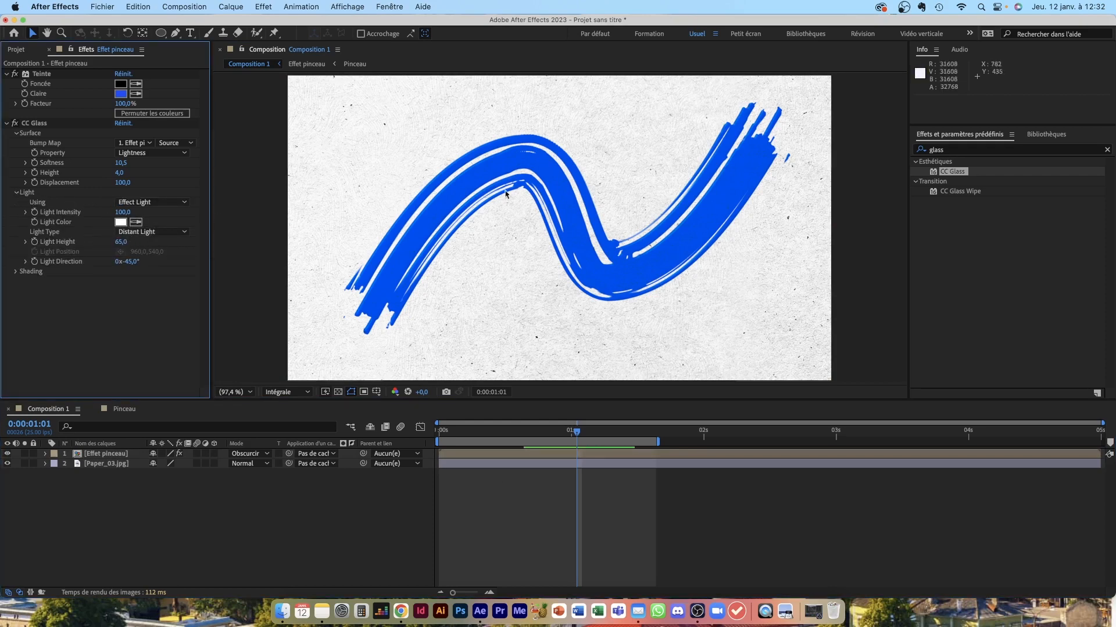
click(7, 124)
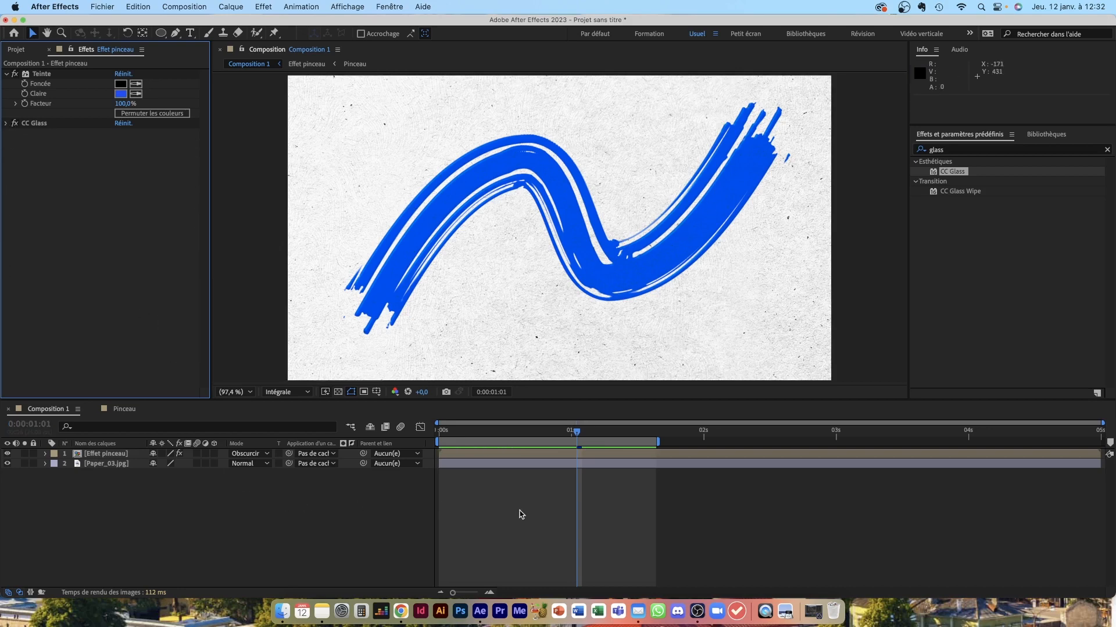
click(535, 517)
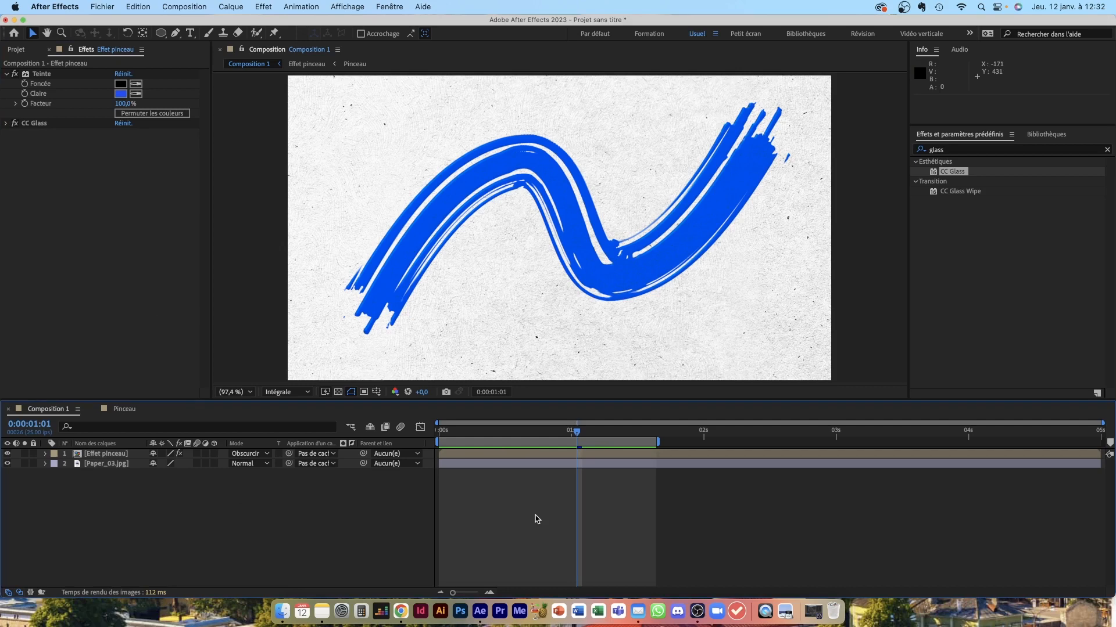
mouse_move(579, 433)
mouse_down()
mouse_move(485, 433)
mouse_move(625, 434)
mouse_move(551, 434)
mouse_move(580, 438)
mouse_up()
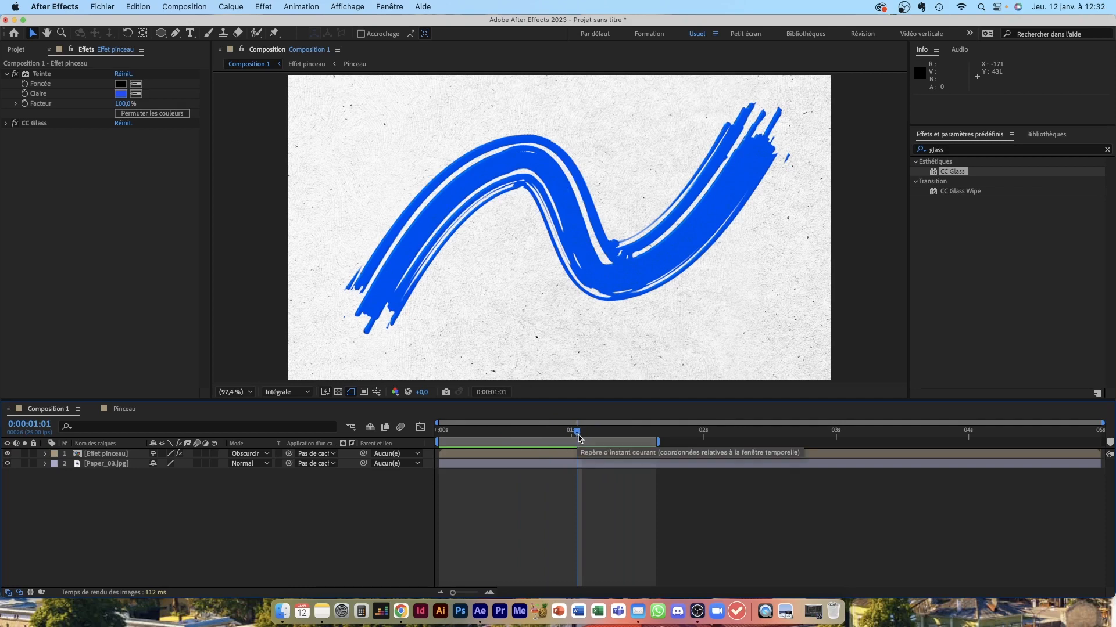
Step: Open the Effet pinceau precomposition and show the Progression keyframes of the Nul 1 layer
click(124, 411)
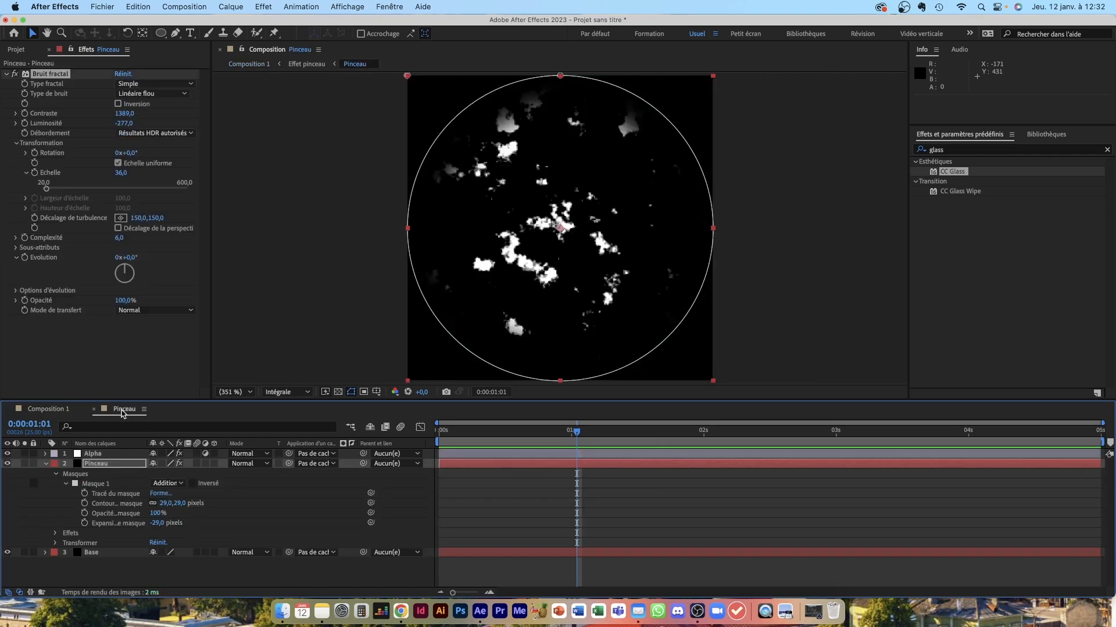
click(58, 410)
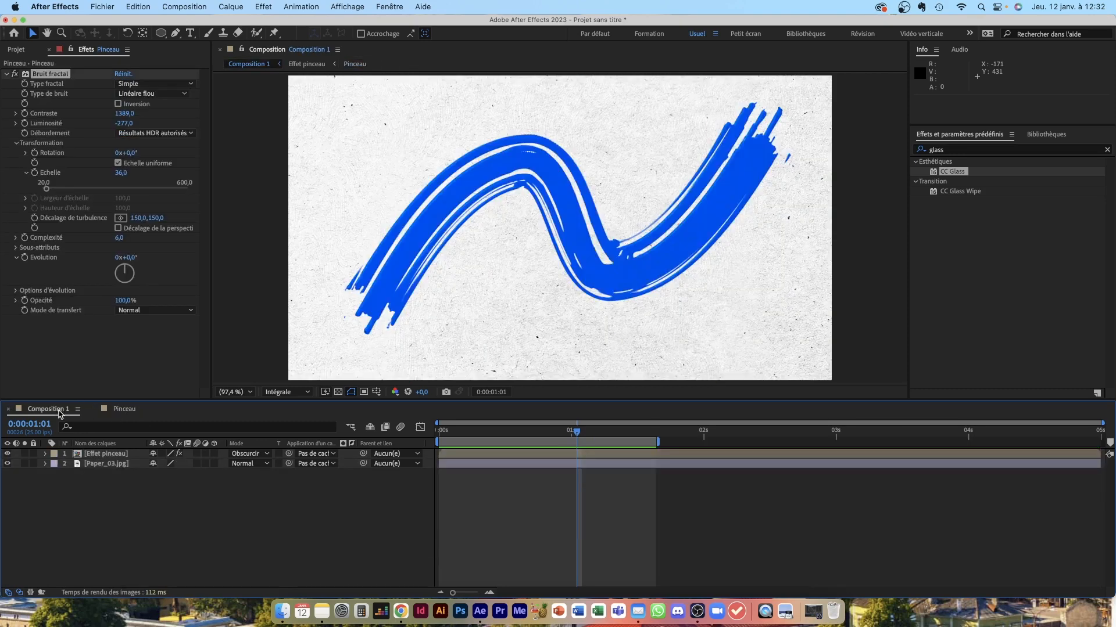
double_click(97, 459)
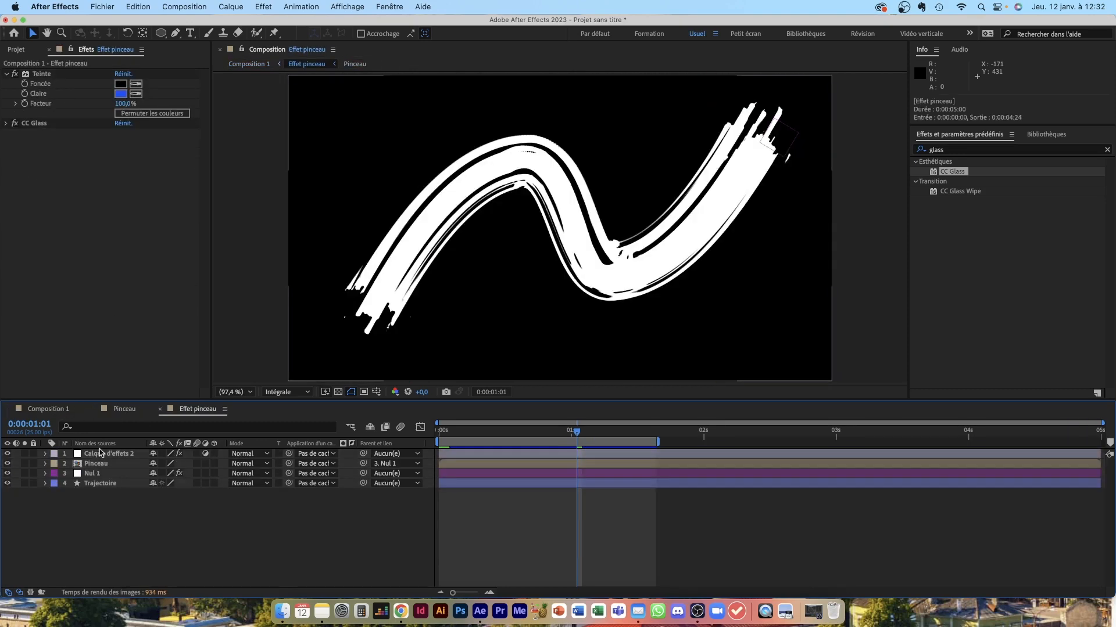
click(101, 474)
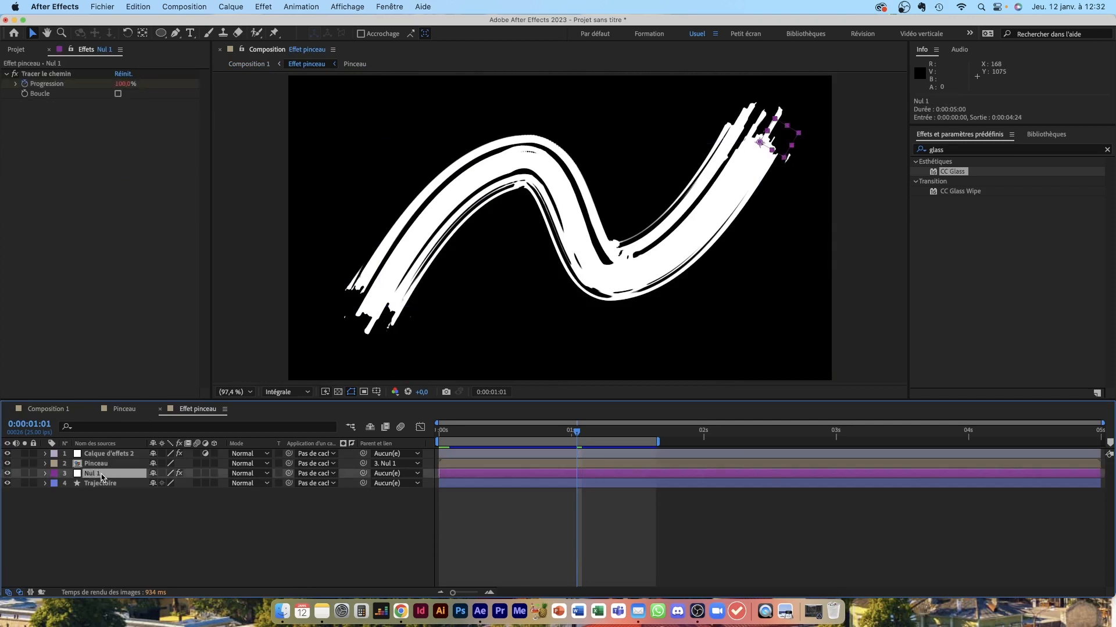
key(u)
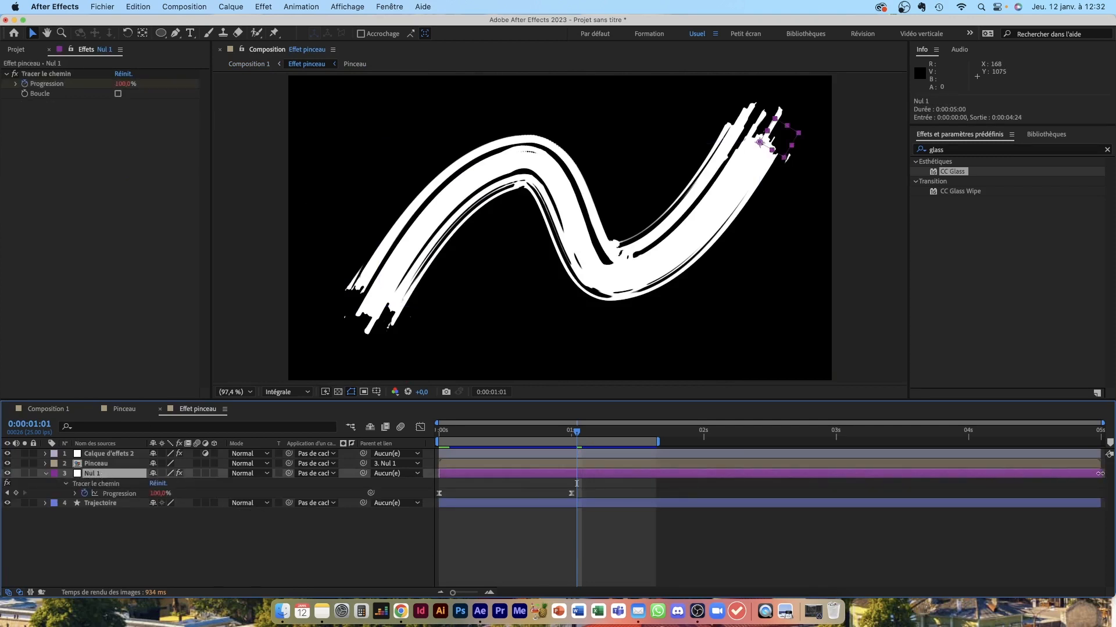
Step: Try to end the Pinceau layer at 0:00:01:01 and freeze it on its last frame
click(592, 463)
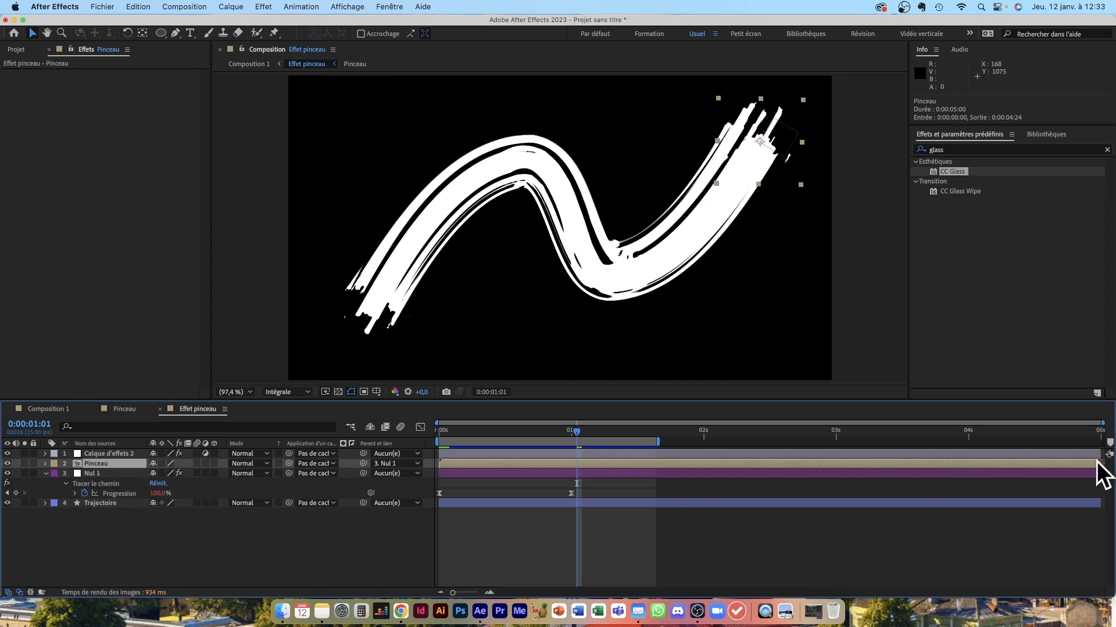
drag(1100, 464, 578, 433)
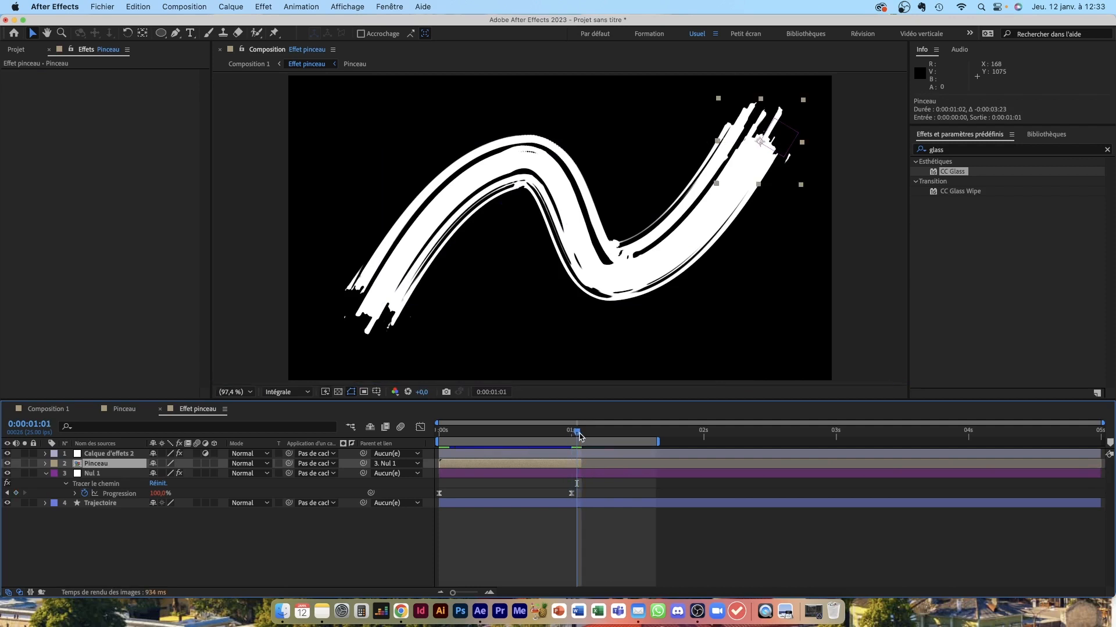
right_click(560, 467)
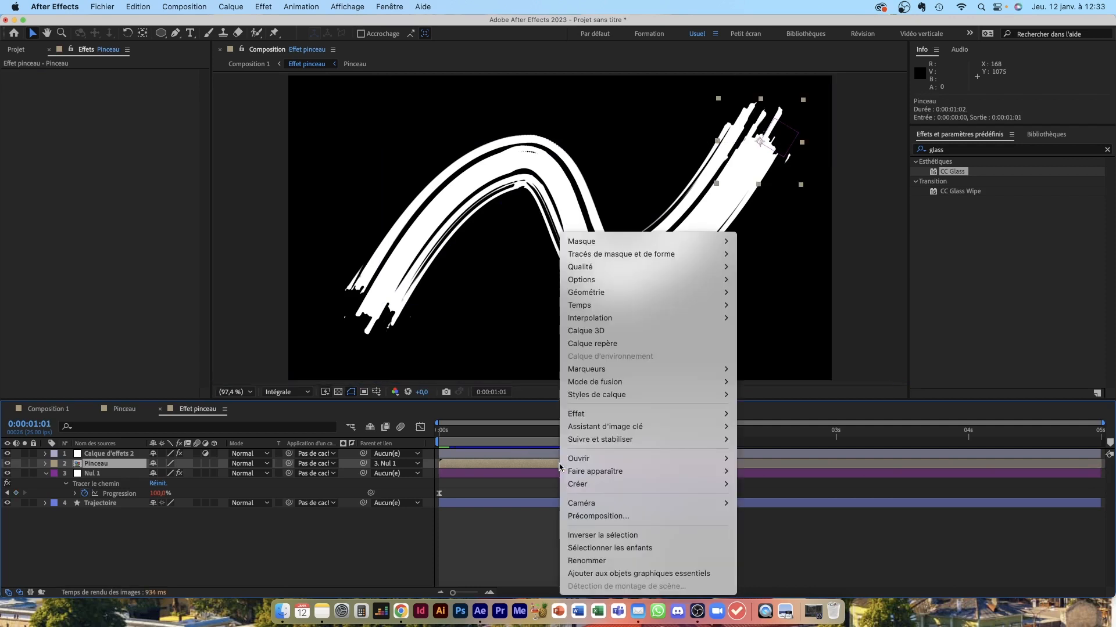
mouse_move(631, 272)
mouse_move(640, 303)
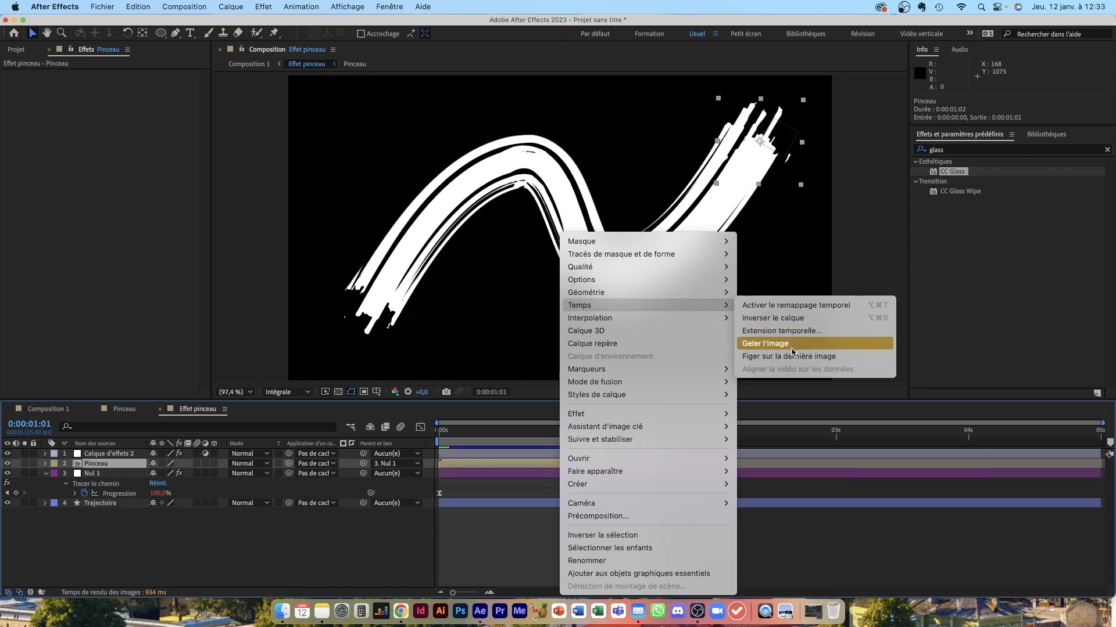
click(789, 357)
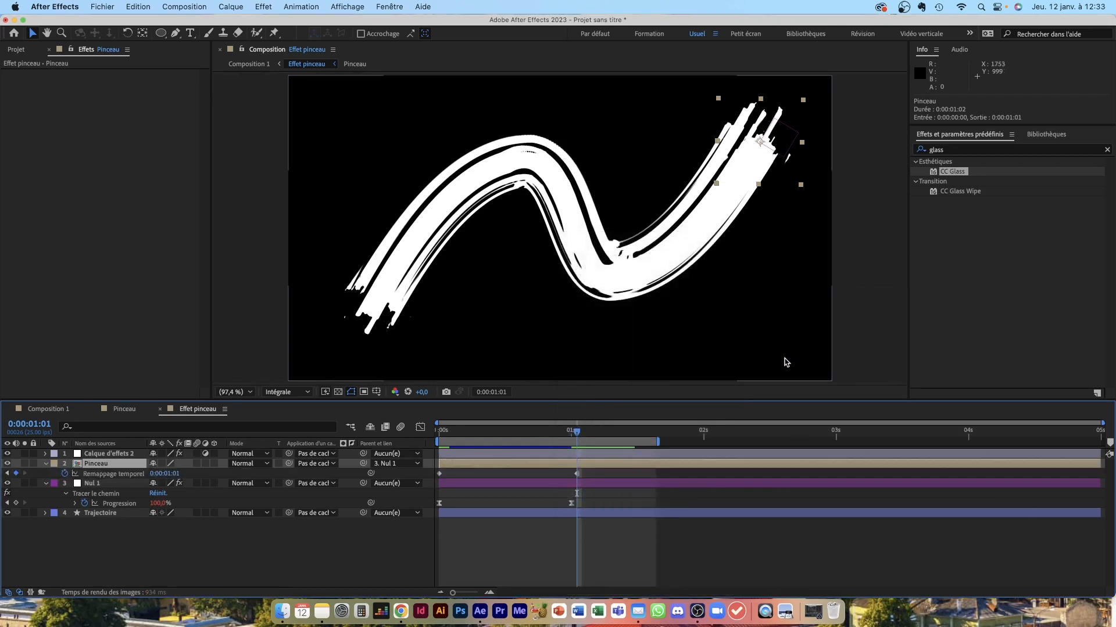
drag(577, 433, 609, 435)
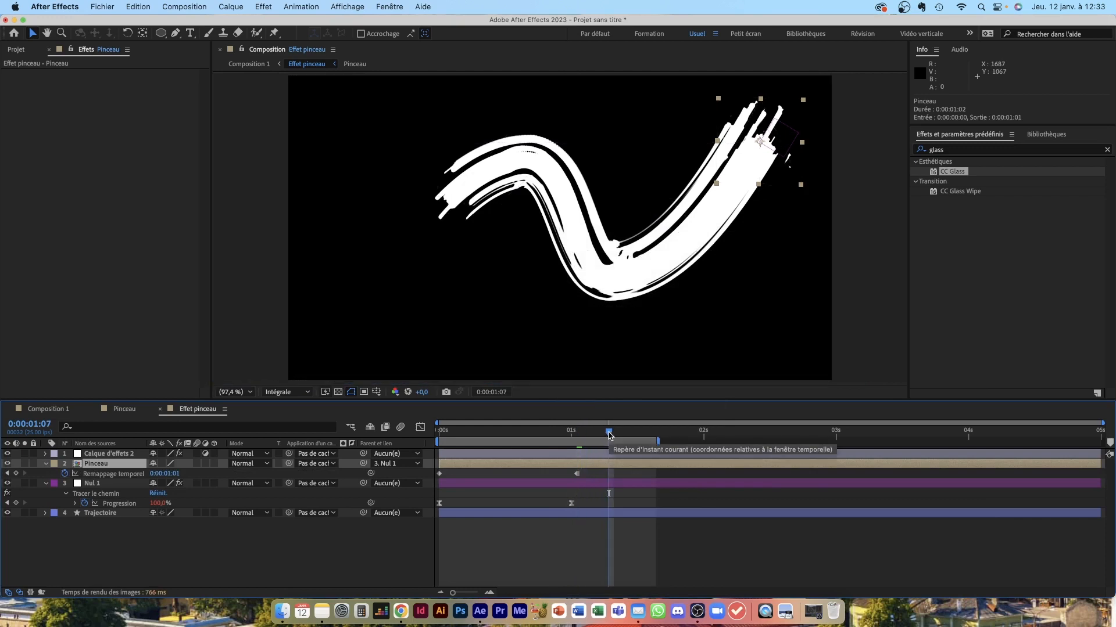
key(super+z)
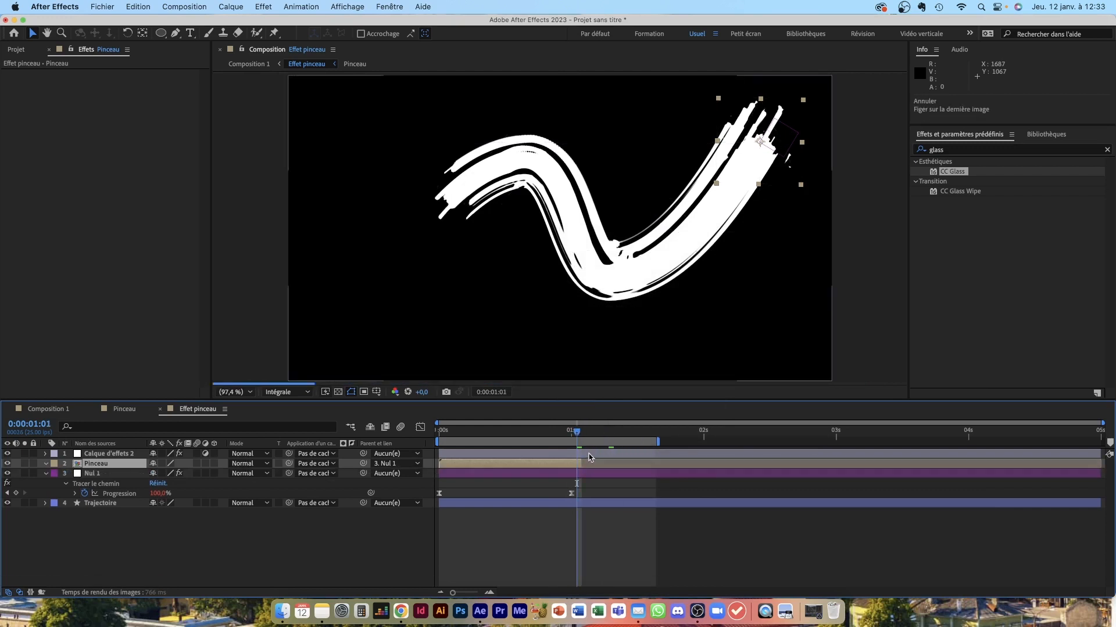
Step: In Composition 1, trim the end of the Effet pinceau layer to 0:00:01:01 and freeze it on its last frame
click(48, 410)
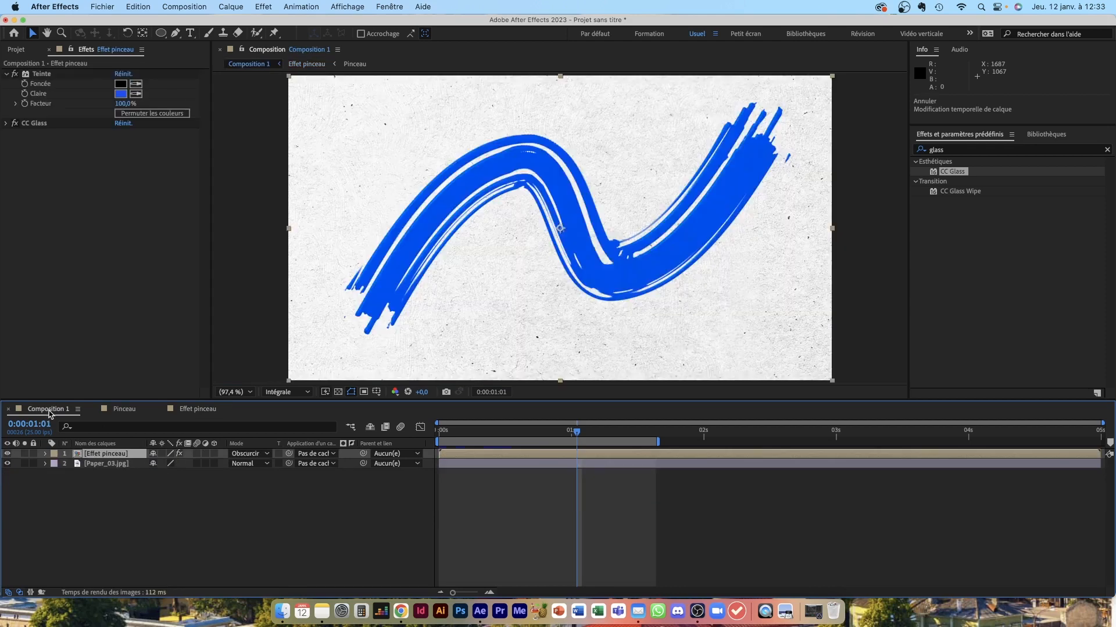
click(104, 457)
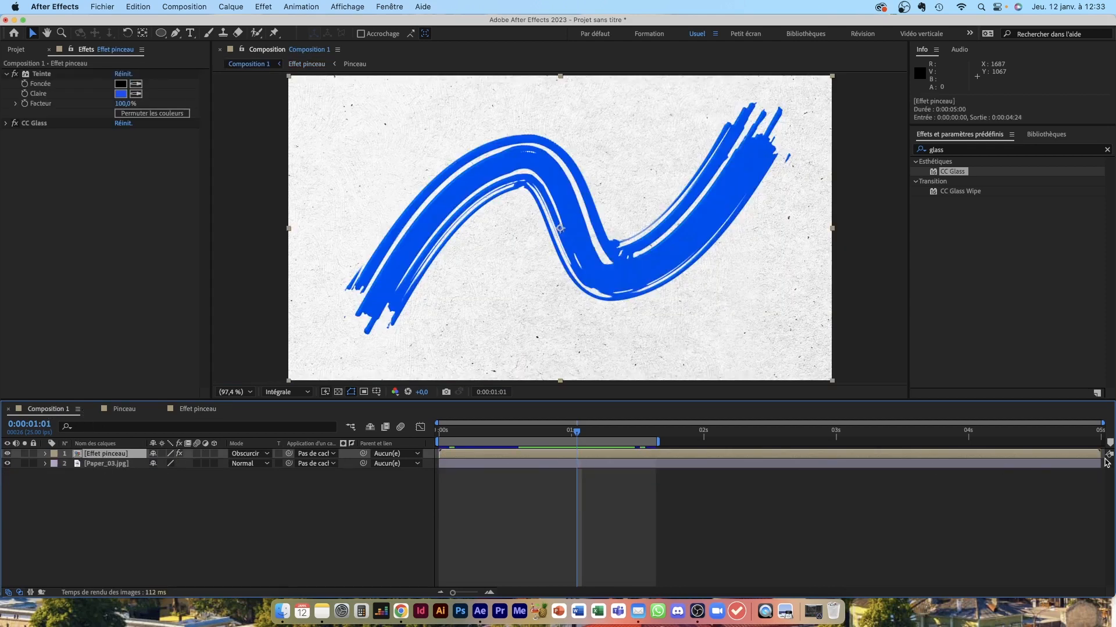
drag(1101, 453, 574, 460)
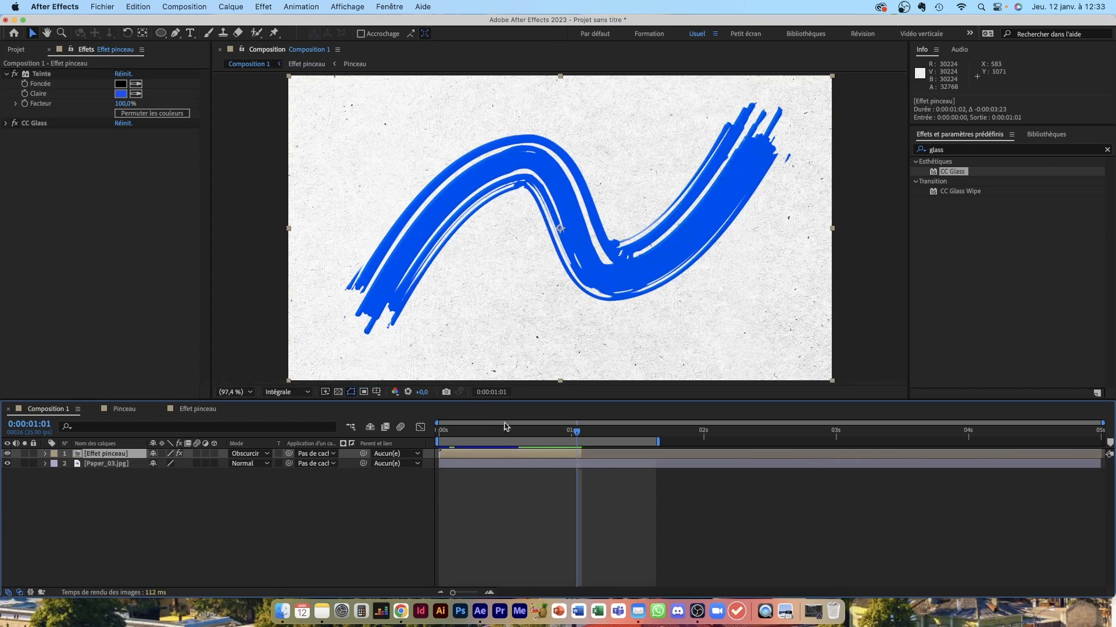
right_click(534, 457)
mouse_move(604, 306)
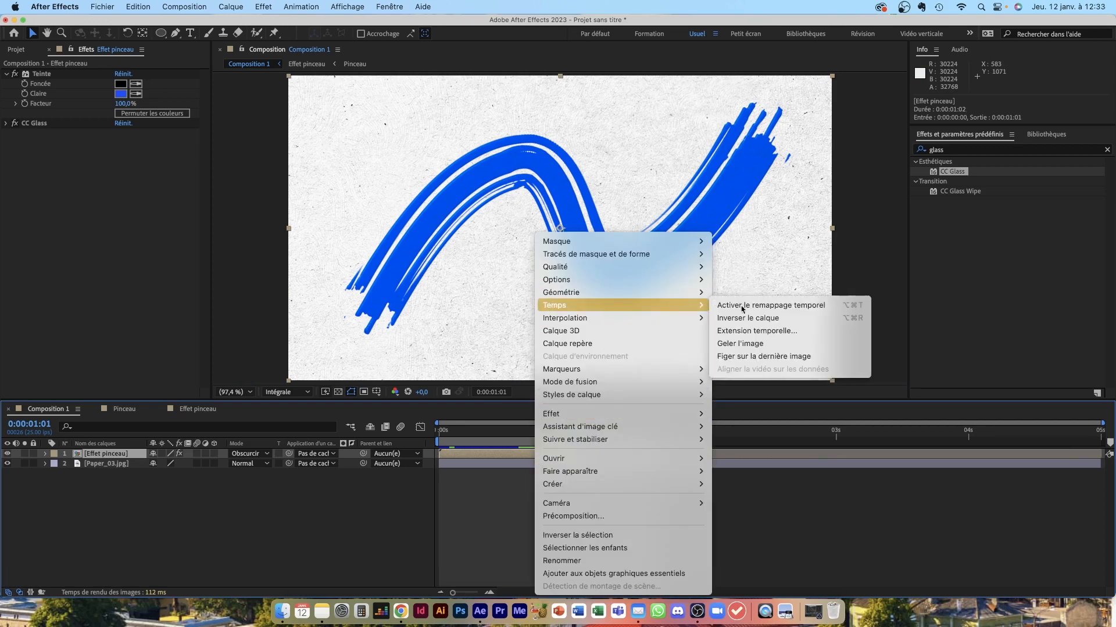
click(758, 362)
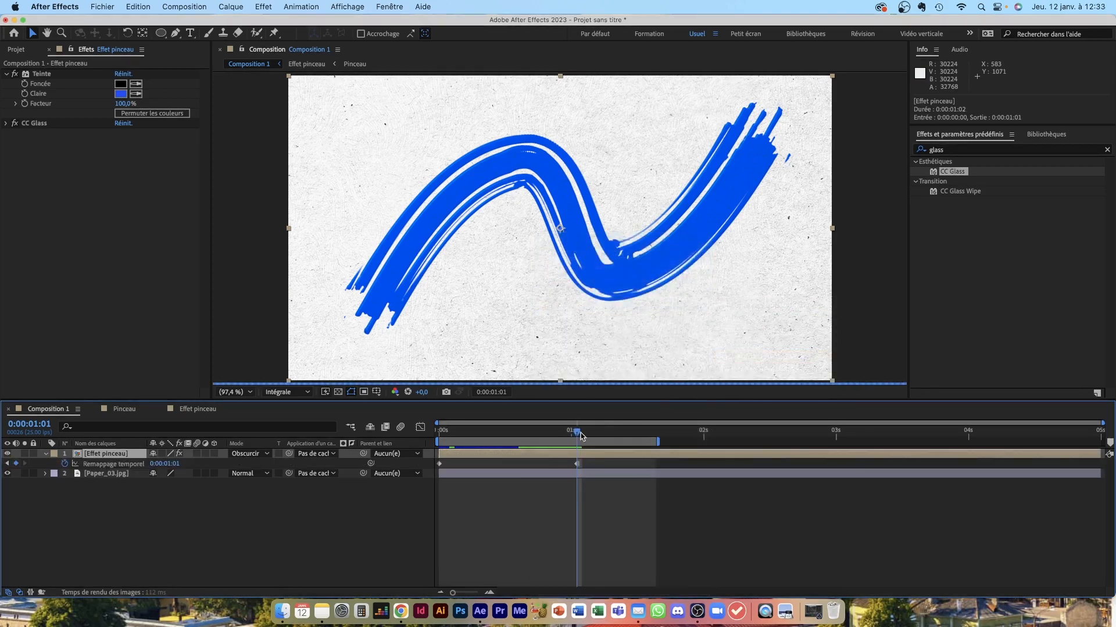
Step: Check the frozen end of the stroke, play the animation from the first frame and stop at 0:00:00:23
drag(578, 434, 642, 426)
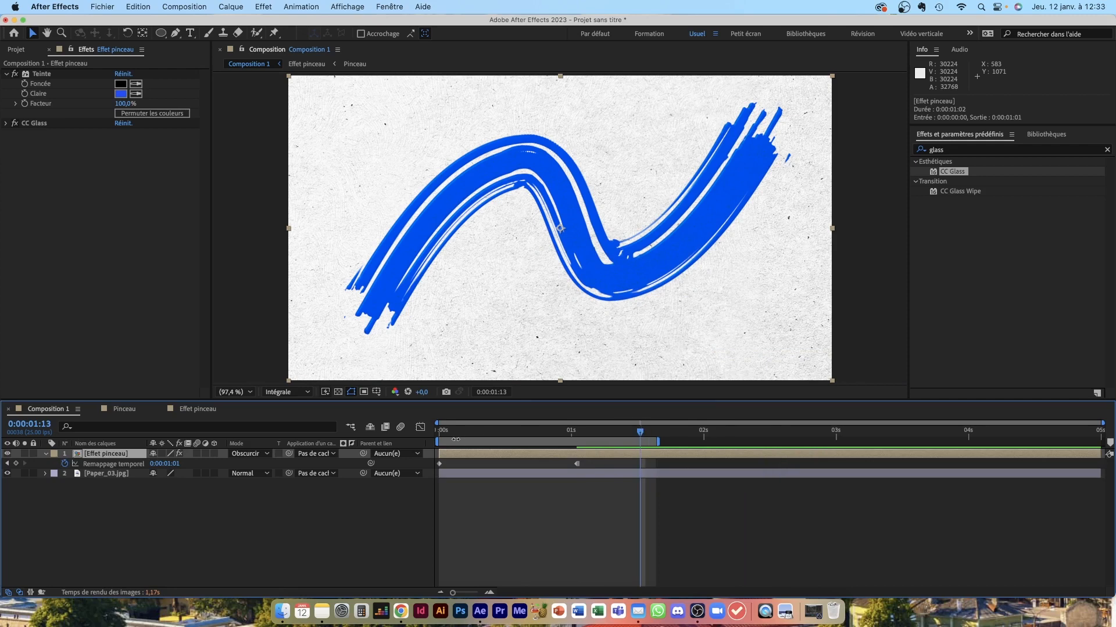
mouse_move(643, 432)
mouse_down()
mouse_move(577, 431)
mouse_move(794, 431)
mouse_move(524, 431)
mouse_move(439, 446)
mouse_up()
key(space)
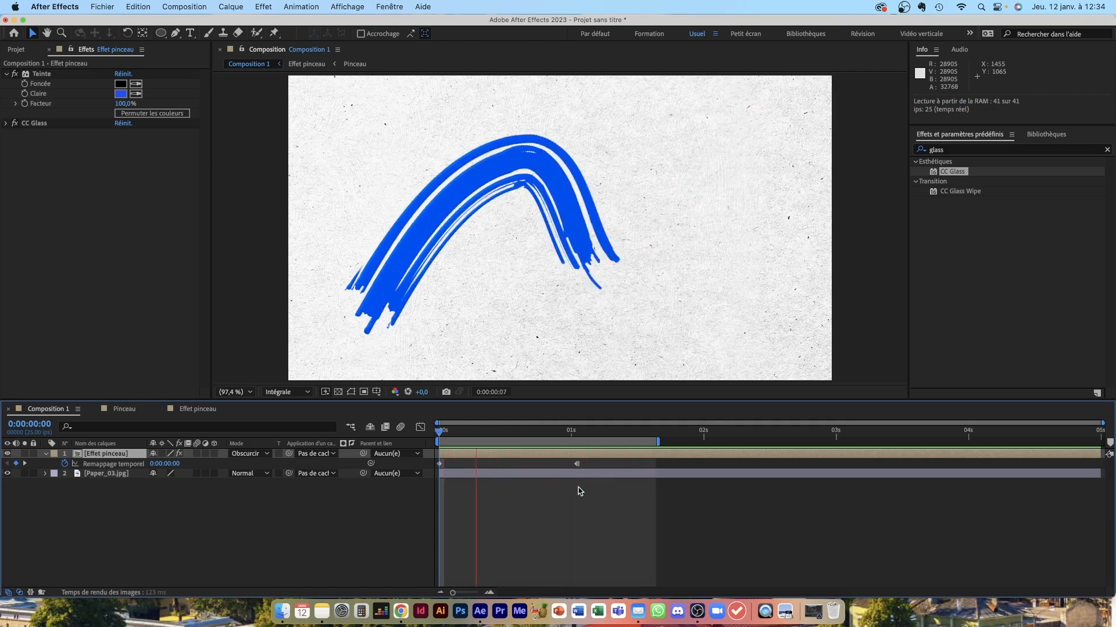
click(540, 433)
mouse_move(541, 435)
mouse_down()
mouse_move(571, 435)
mouse_move(454, 436)
mouse_move(572, 443)
mouse_move(561, 443)
mouse_up()
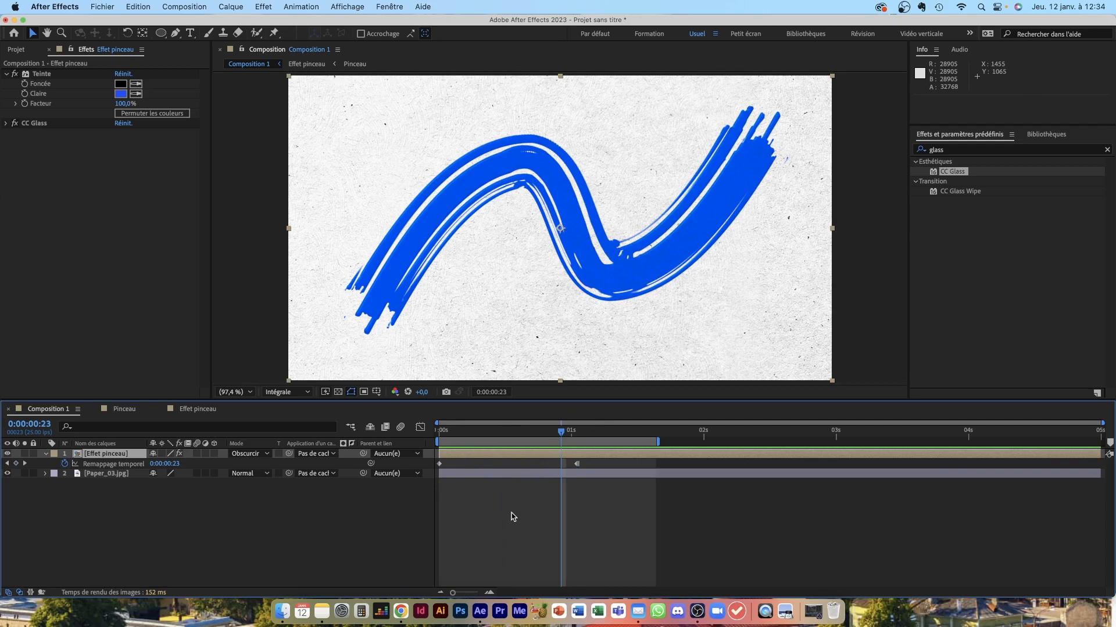
click(513, 516)
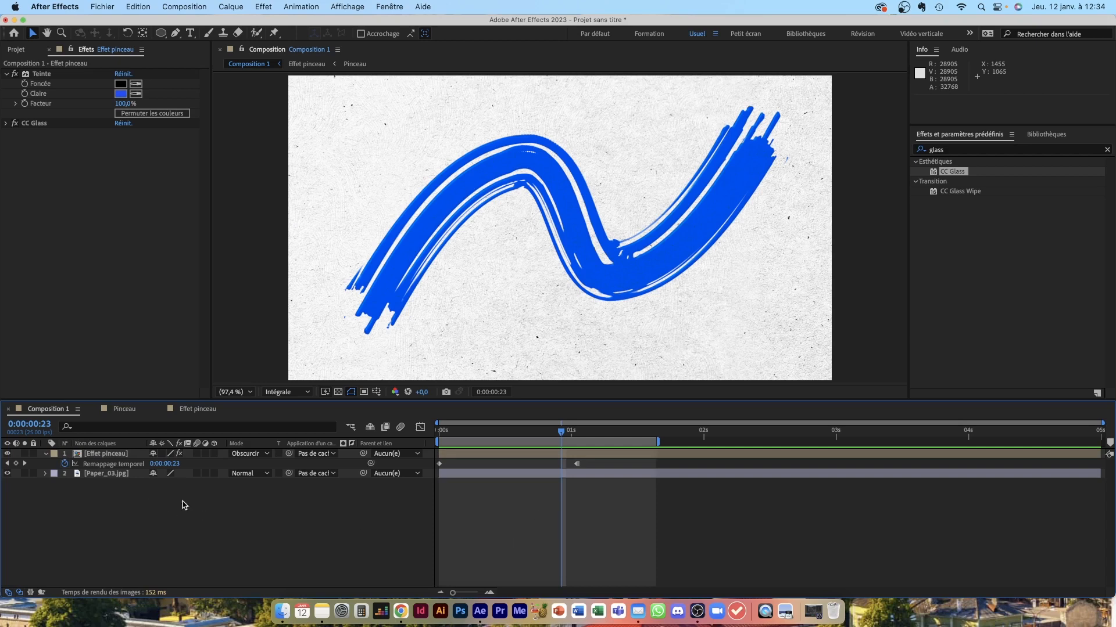
Step: Make the Effet pinceau and Paper_03.jpg layers 3D and parent Effet pinceau to Paper_03.jpg
click(214, 453)
click(214, 494)
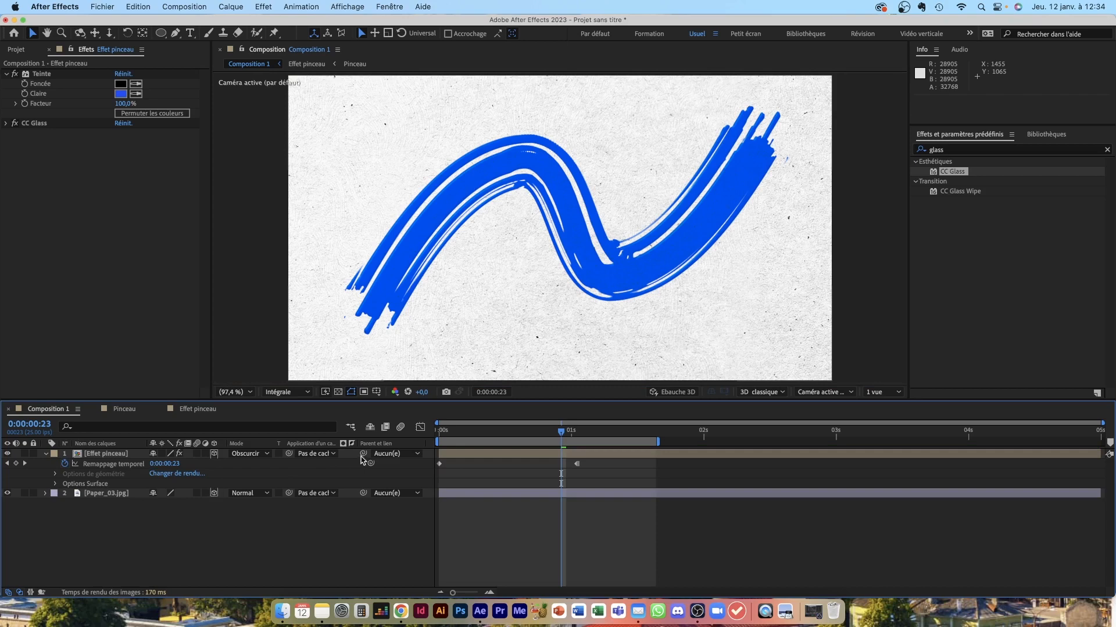
drag(363, 454, 104, 494)
click(103, 493)
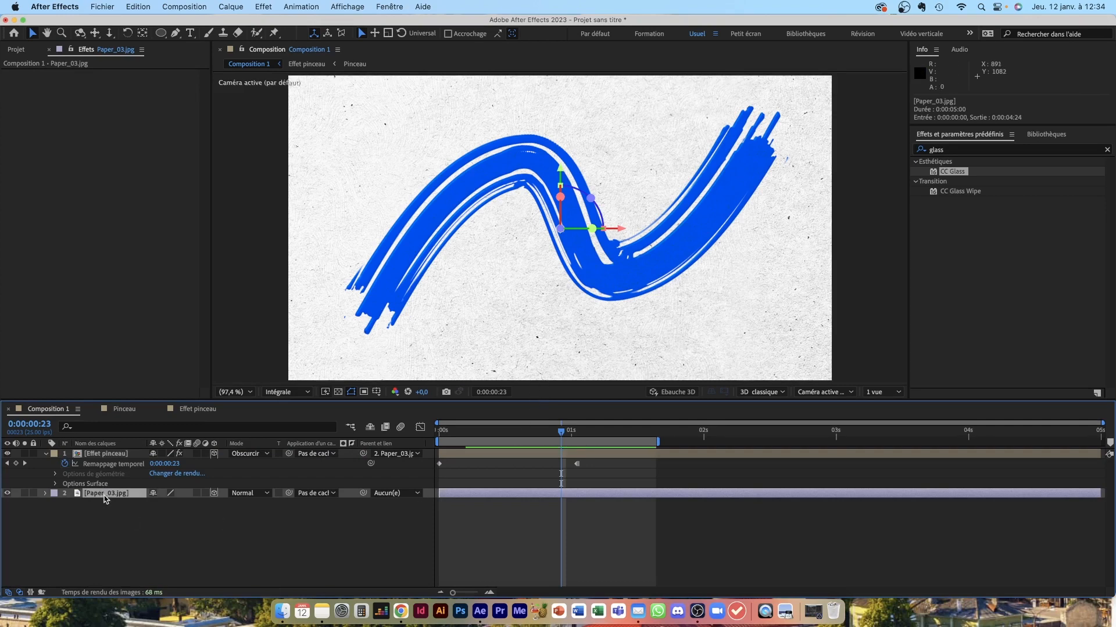
click(46, 494)
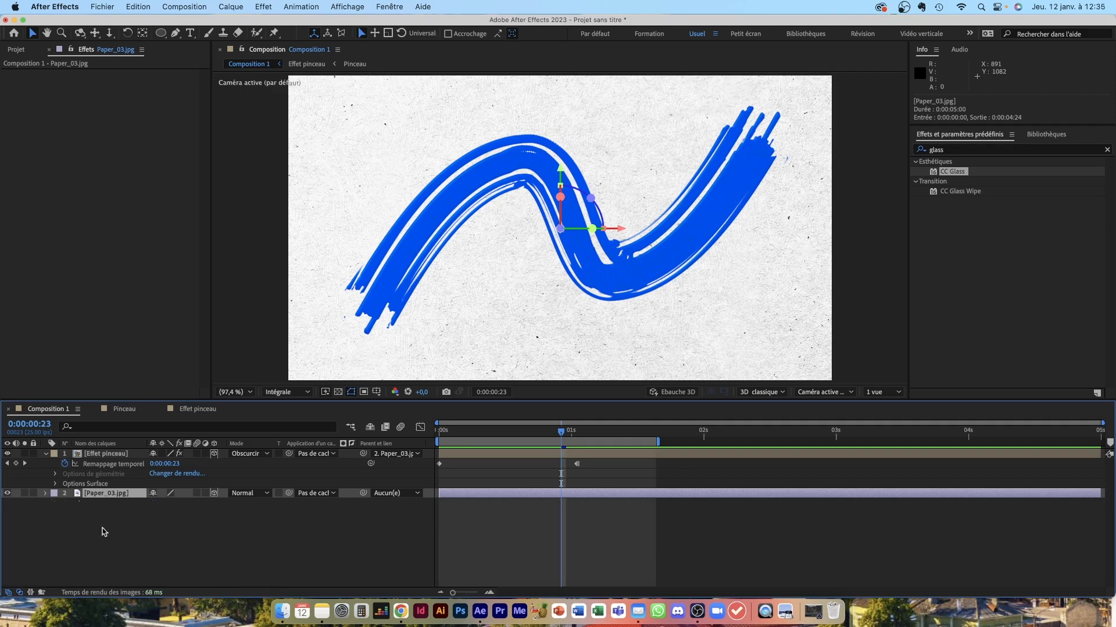
click(45, 493)
Step: Add a two-node camera named Caméra 1 with the 50 mm preset to Composition 1
click(151, 542)
right_click(488, 525)
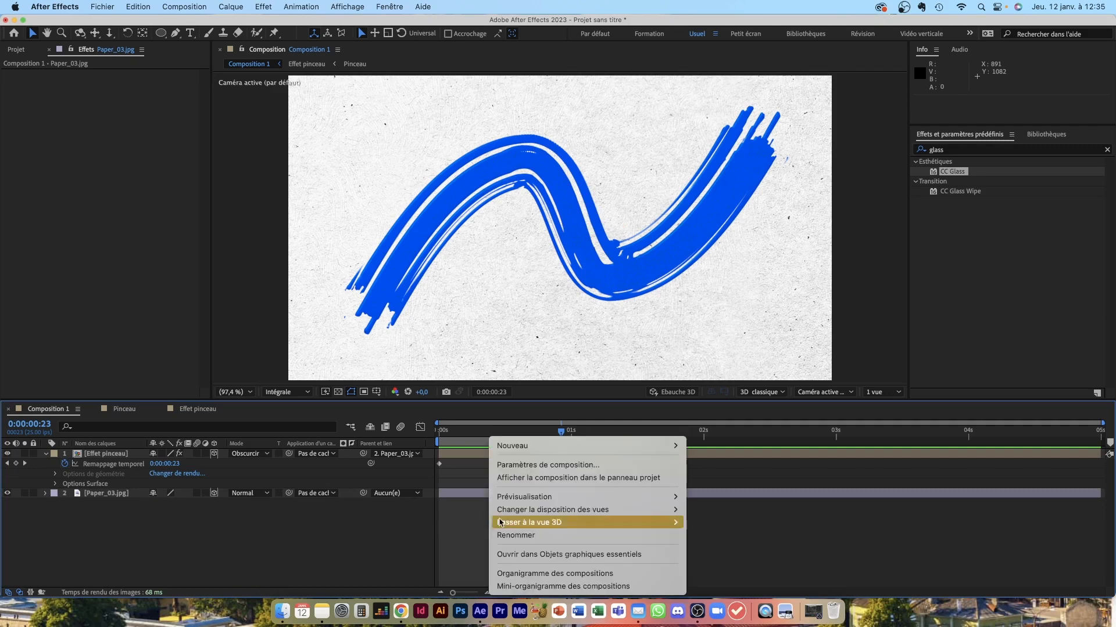
mouse_move(531, 447)
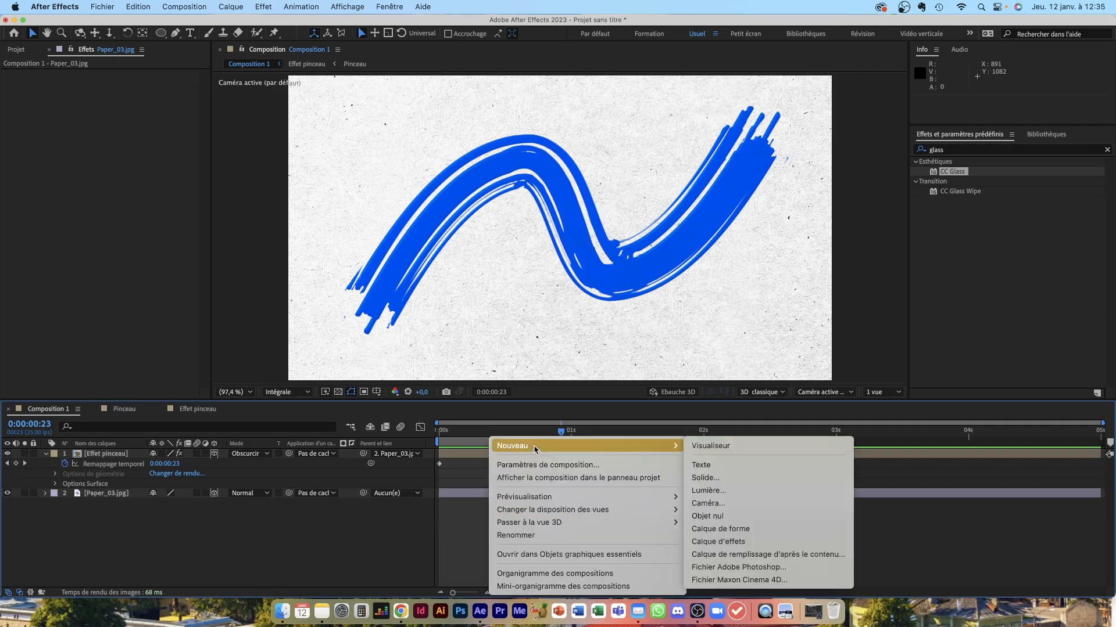
click(747, 504)
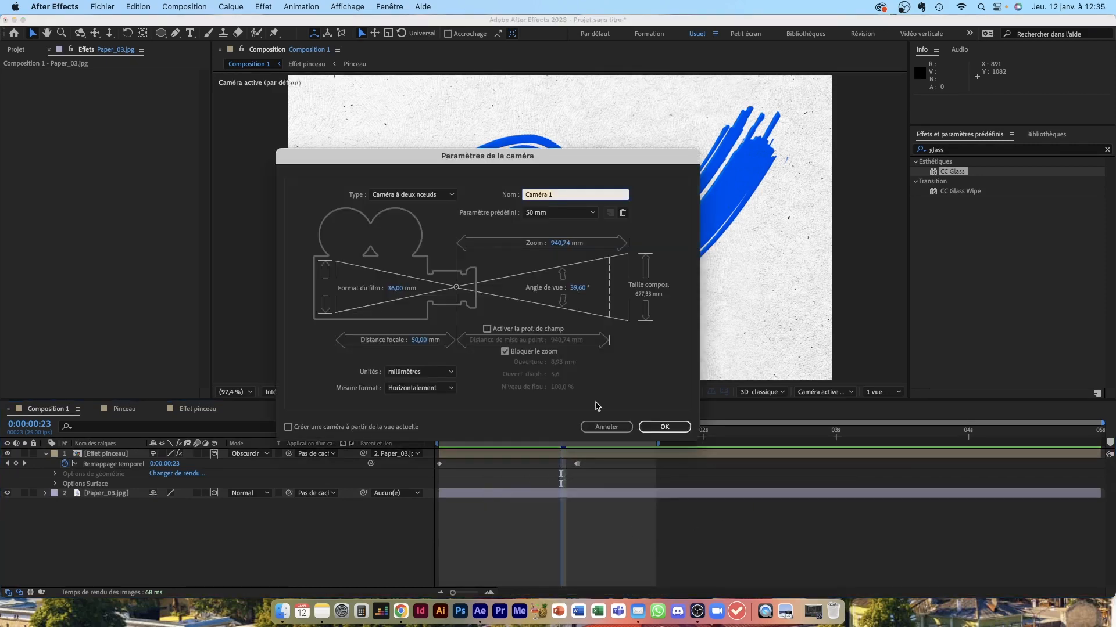
click(664, 427)
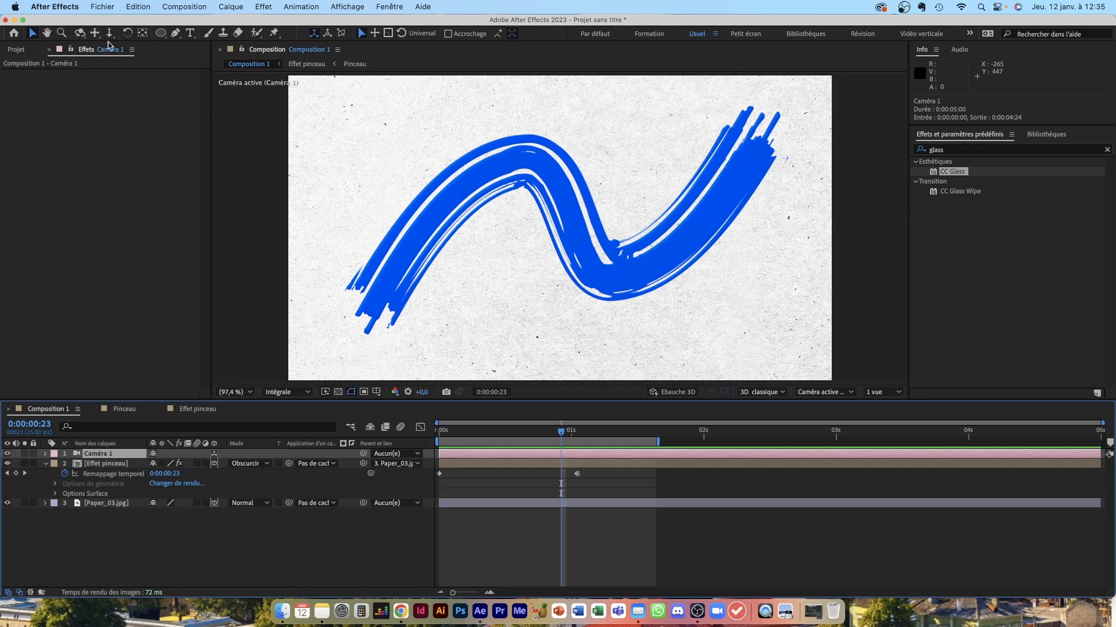
Step: Try orbiting Caméra 1 around the brush stroke, and undo the orbit
click(81, 34)
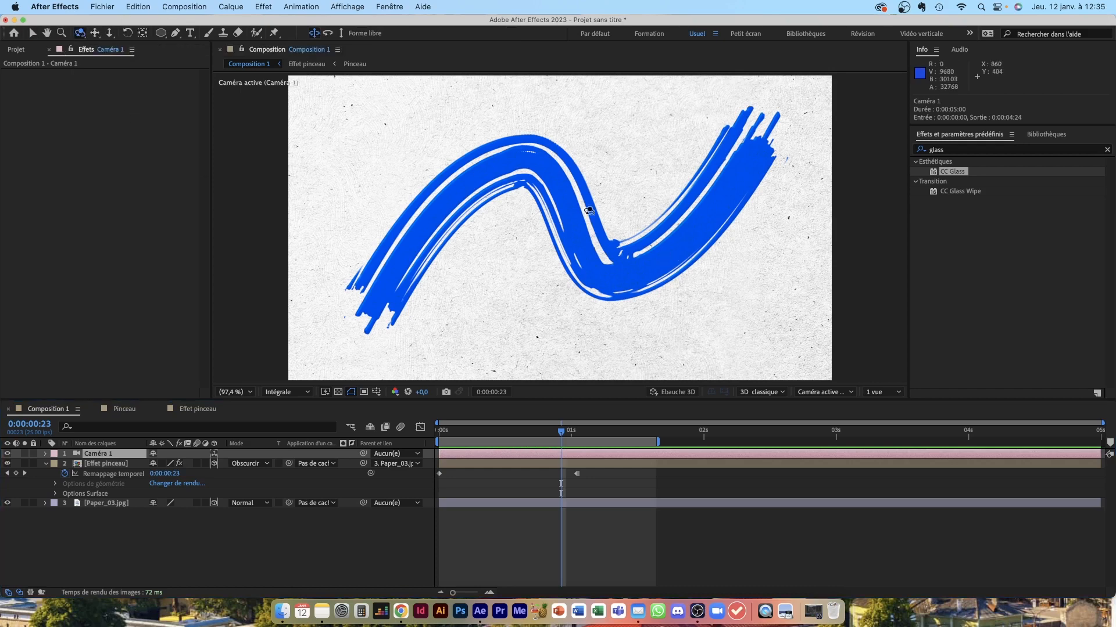
mouse_move(667, 258)
mouse_down()
mouse_move(647, 271)
mouse_move(640, 256)
mouse_up()
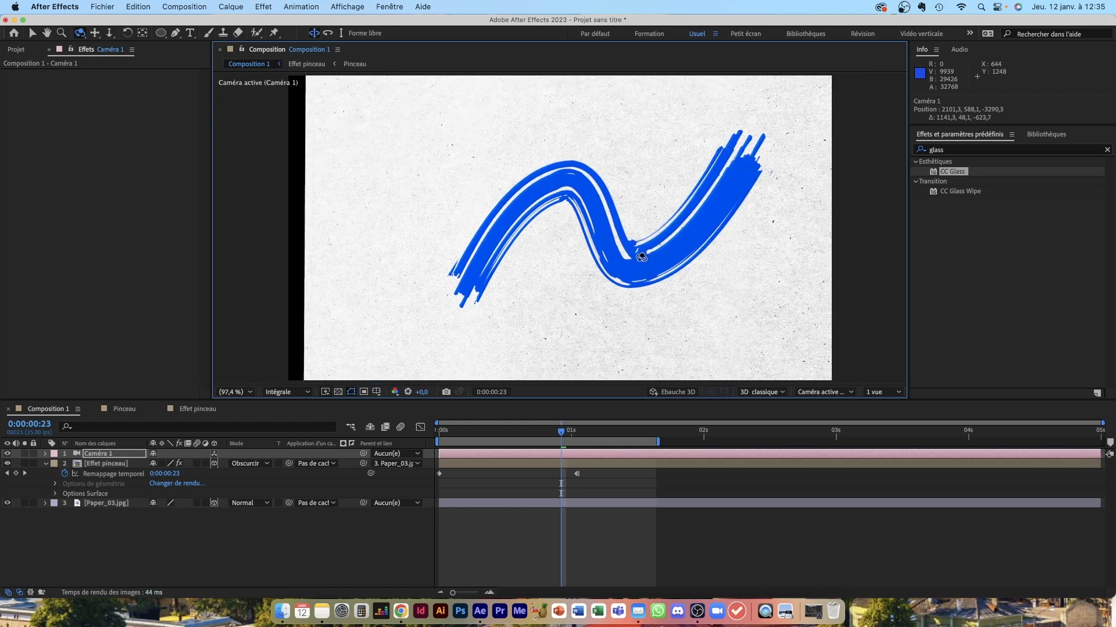
key(cmd+z)
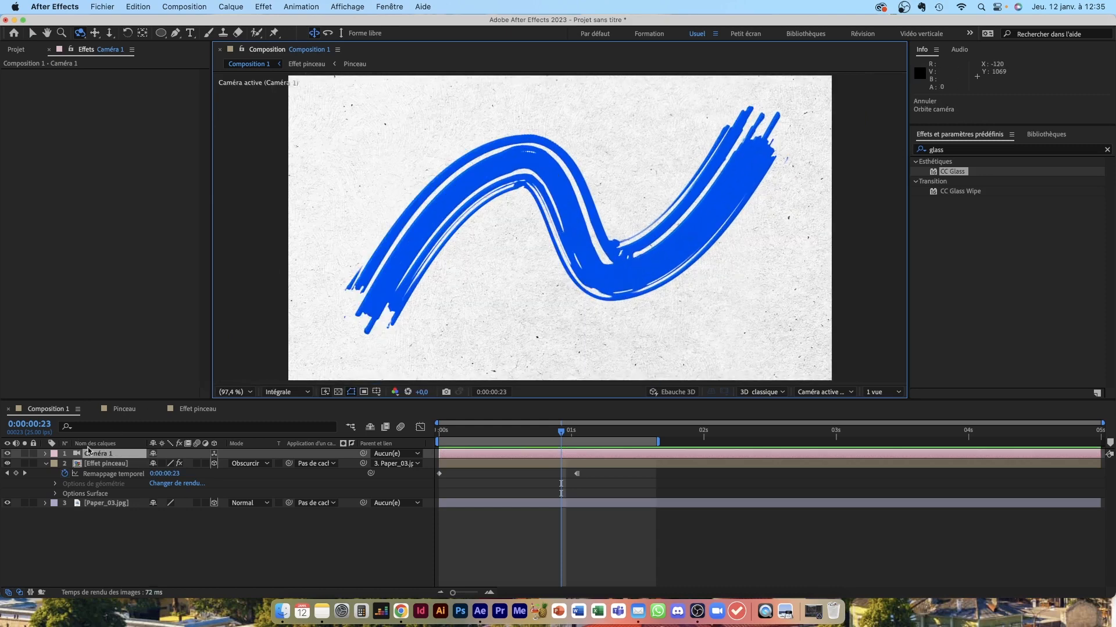
Step: Expand Caméra 1 to look over its camera options, and reveal its transform properties
click(45, 453)
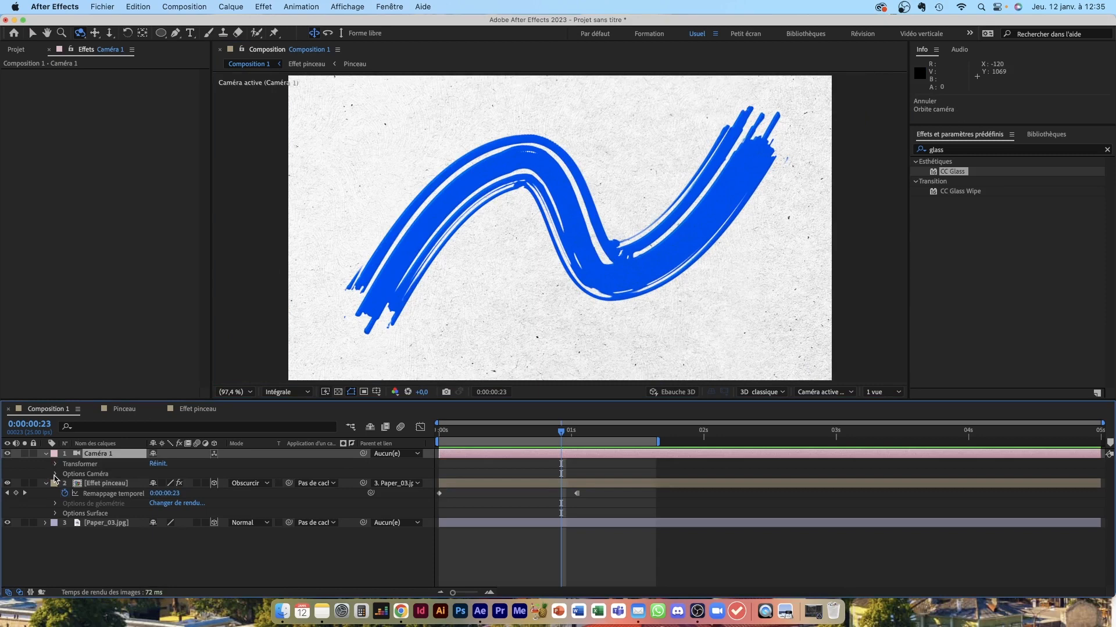
click(55, 474)
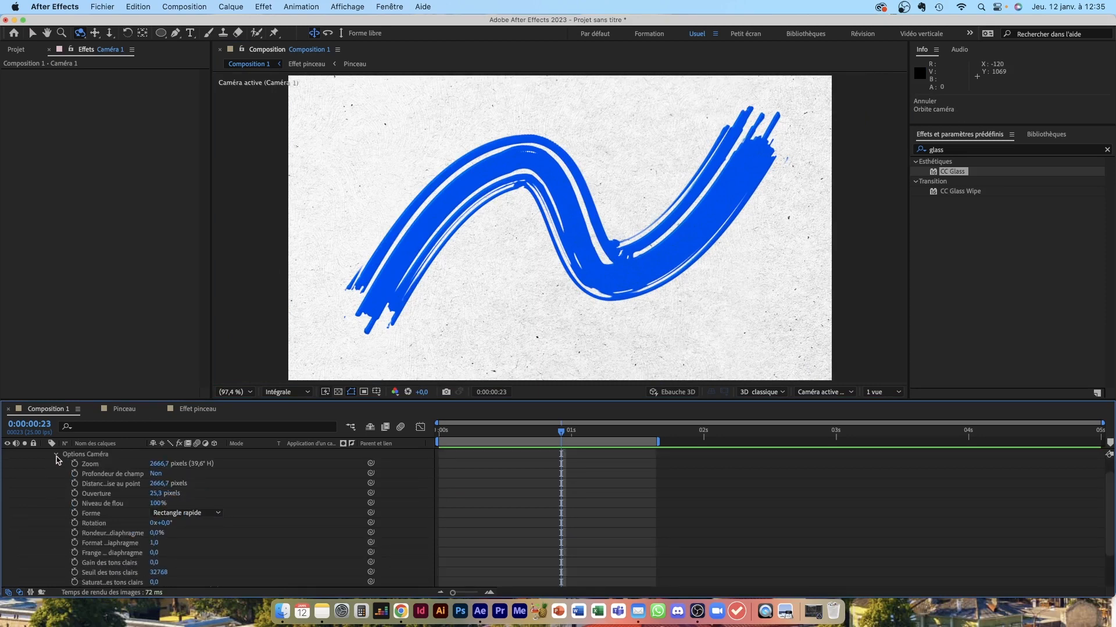
click(57, 455)
click(56, 465)
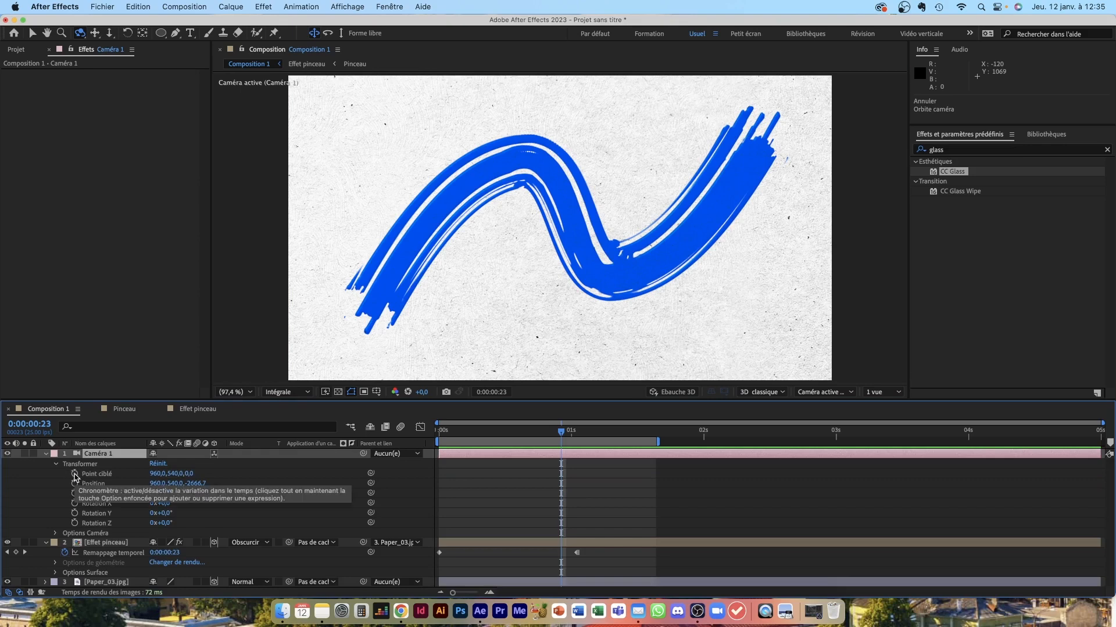
click(74, 474)
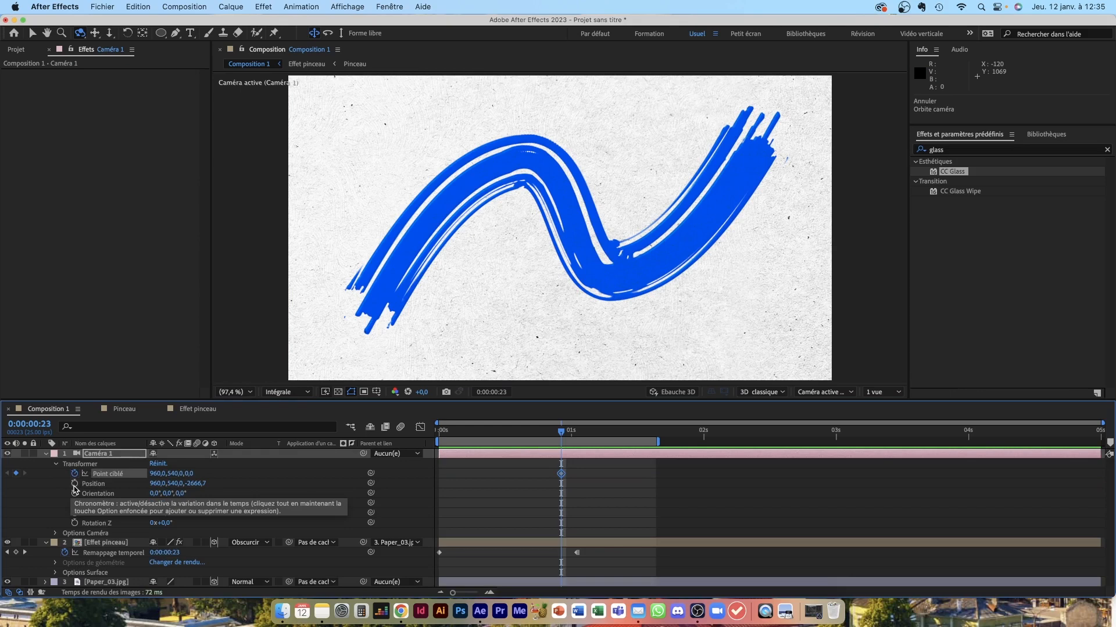
click(561, 475)
key(Delete)
Step: Keyframe Caméra 1's Point ciblé and Position at 0:00:00:00 and go to a frame near the end of the work area
drag(562, 435, 418, 439)
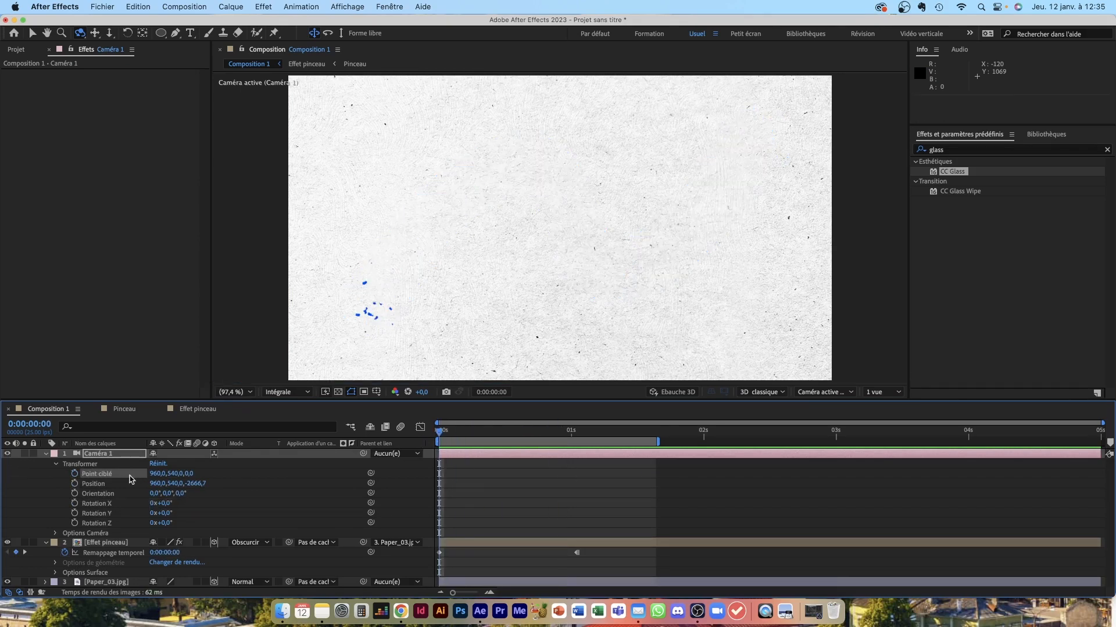
click(75, 474)
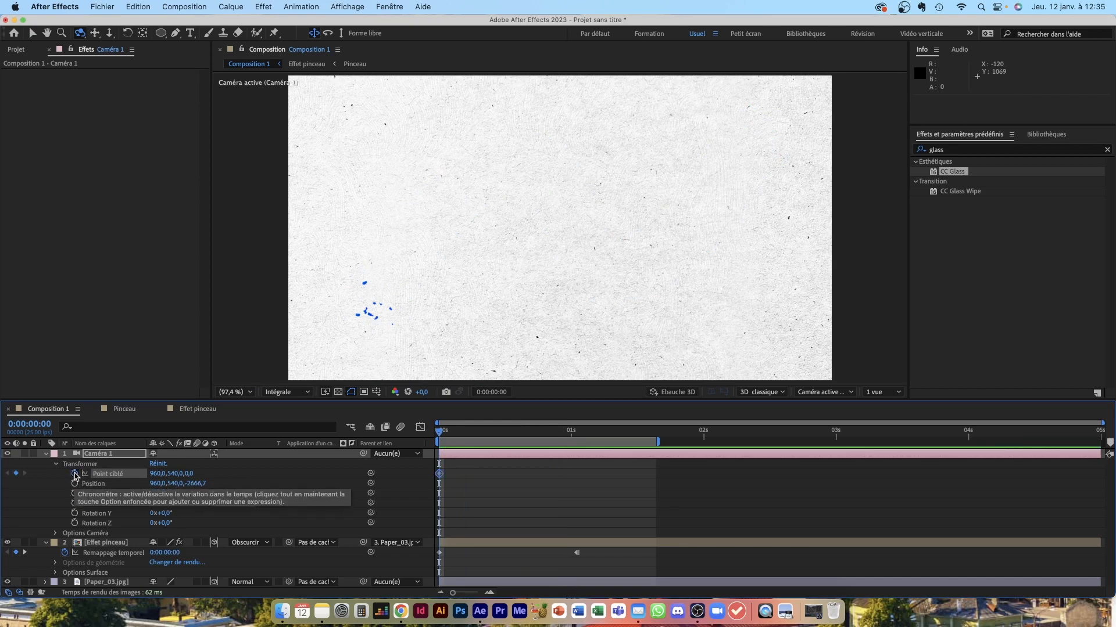
click(75, 484)
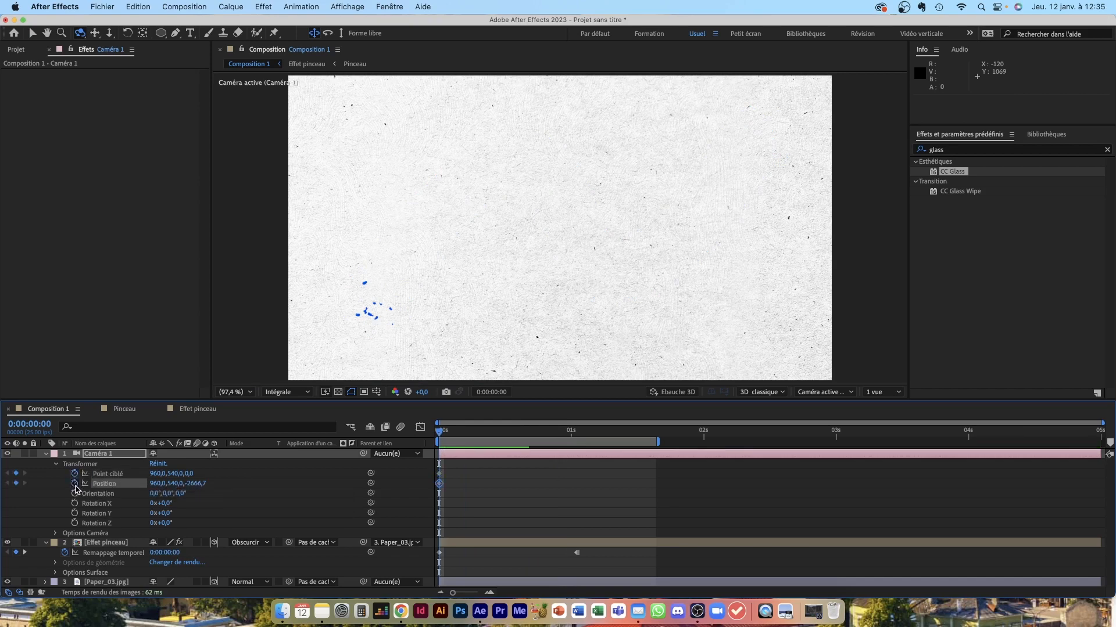
drag(451, 436, 651, 445)
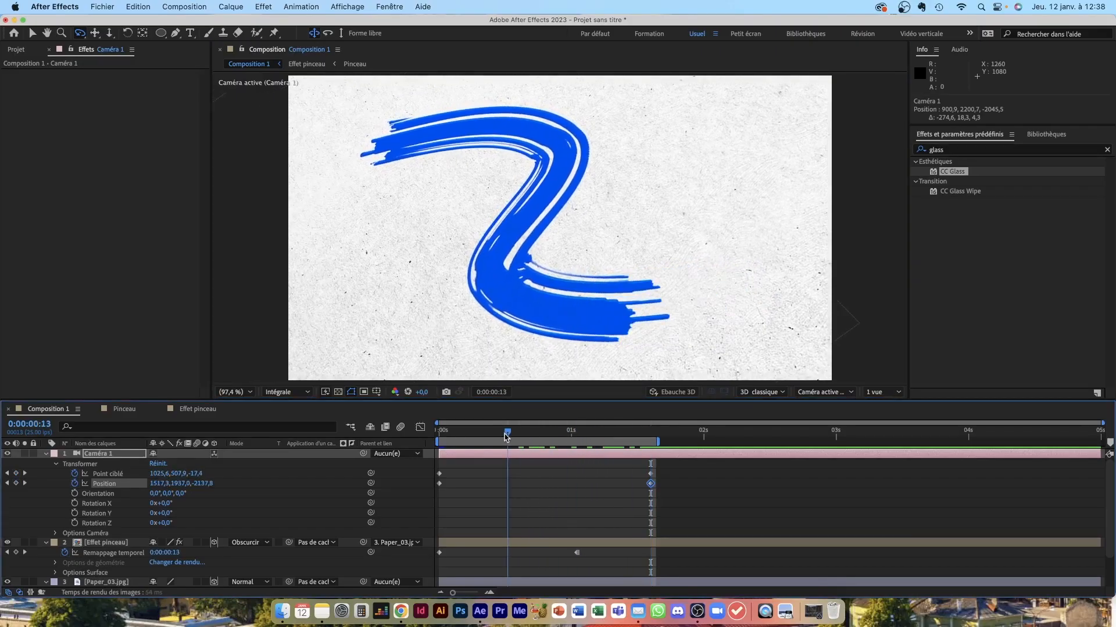
Step: At the first frame, enlarge the Paper_03.jpg layer to a scale of 71.8% and scrub through the camera move to check the paper's coverage
drag(651, 434, 434, 430)
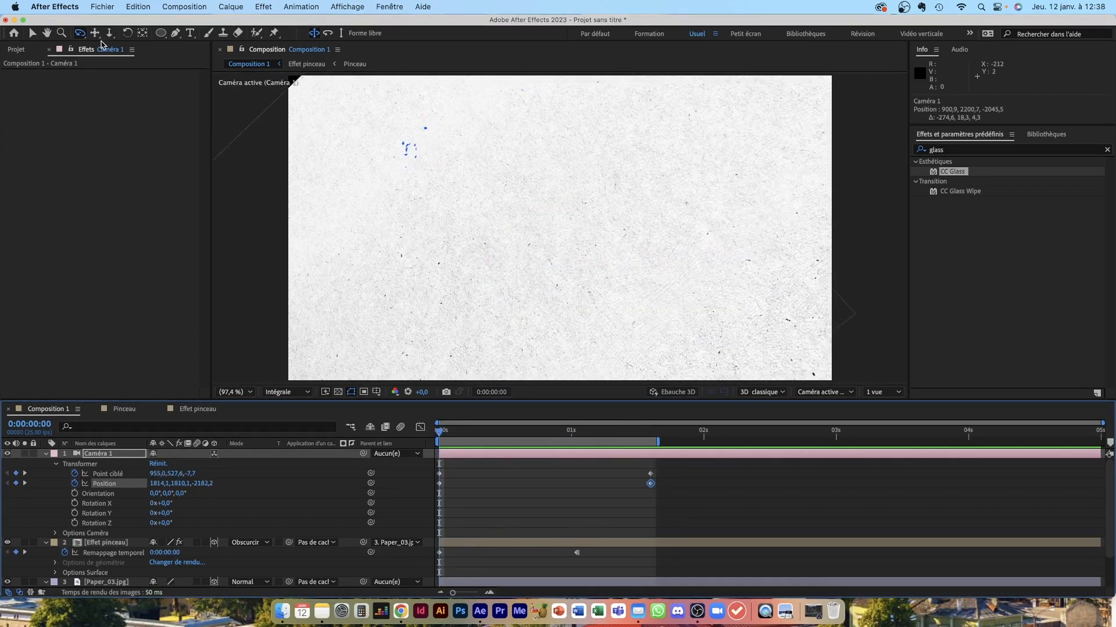
click(32, 34)
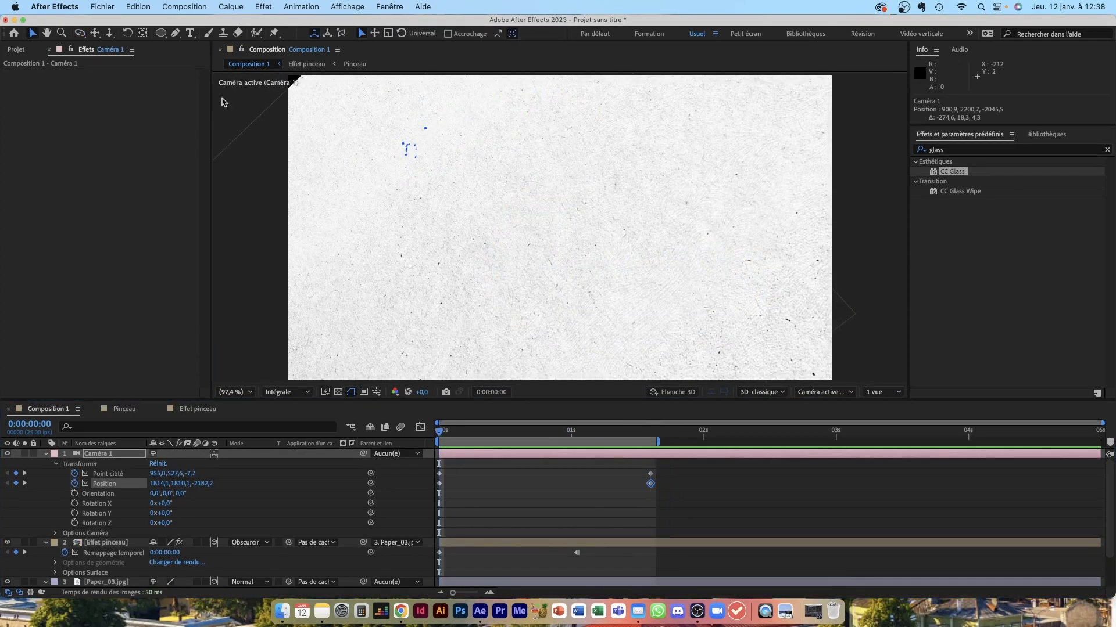
click(300, 147)
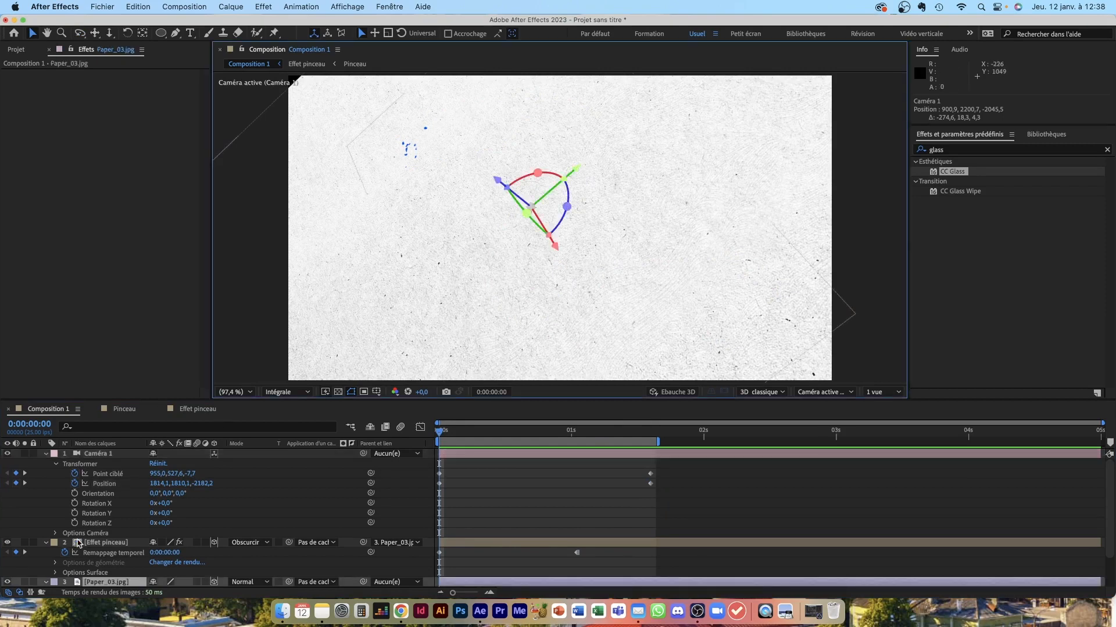
scroll(91, 557, down, 2)
click(97, 548)
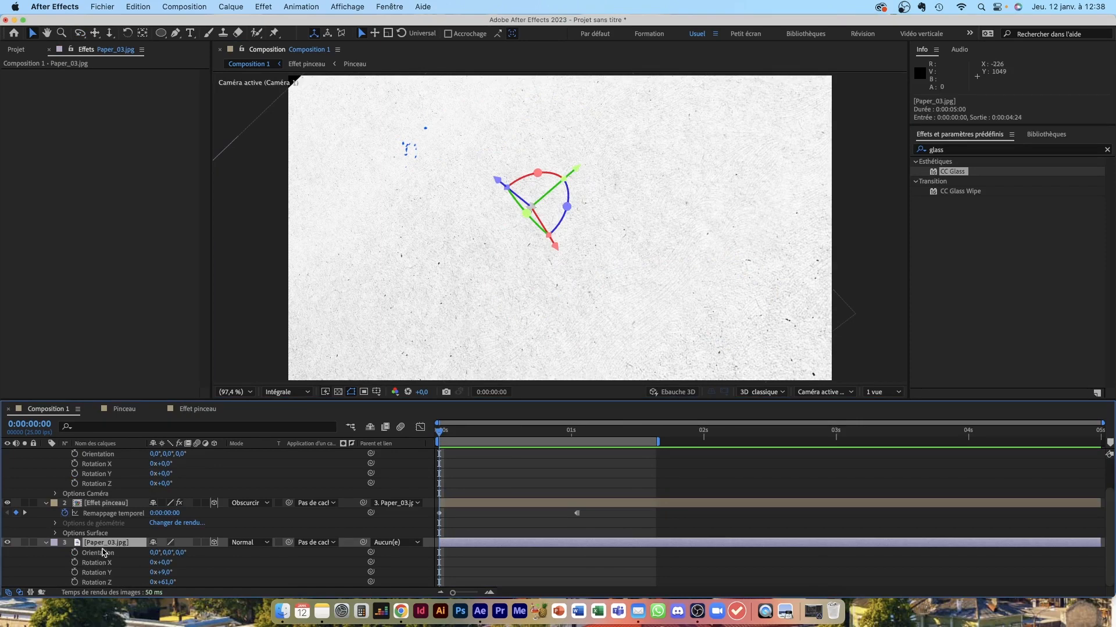
scroll(106, 554, up, 2)
drag(193, 587, 207, 583)
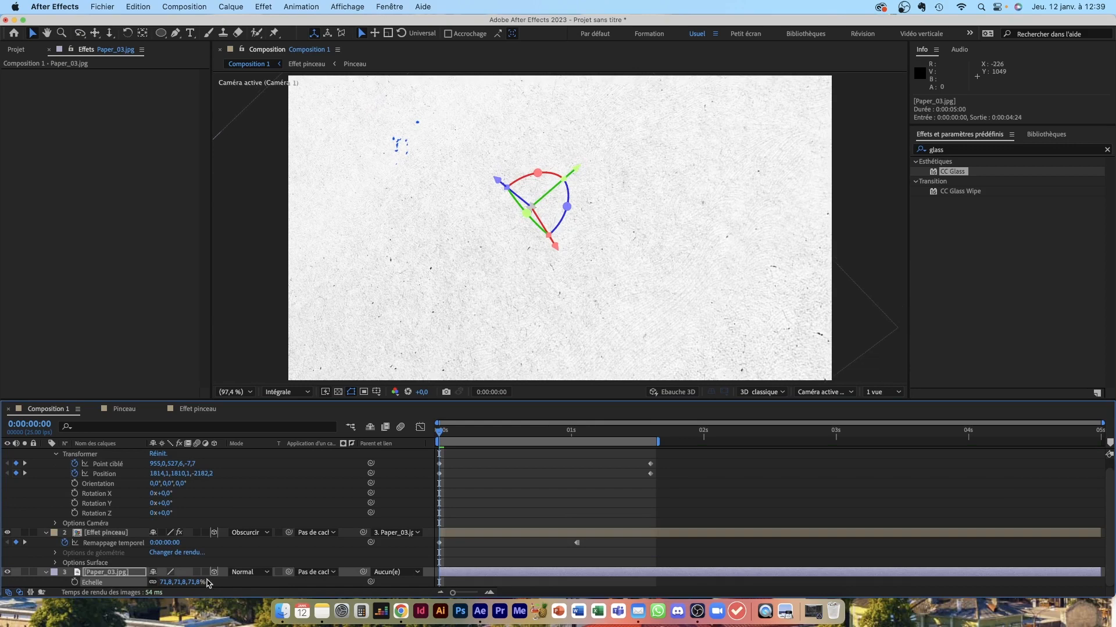
drag(440, 437, 653, 438)
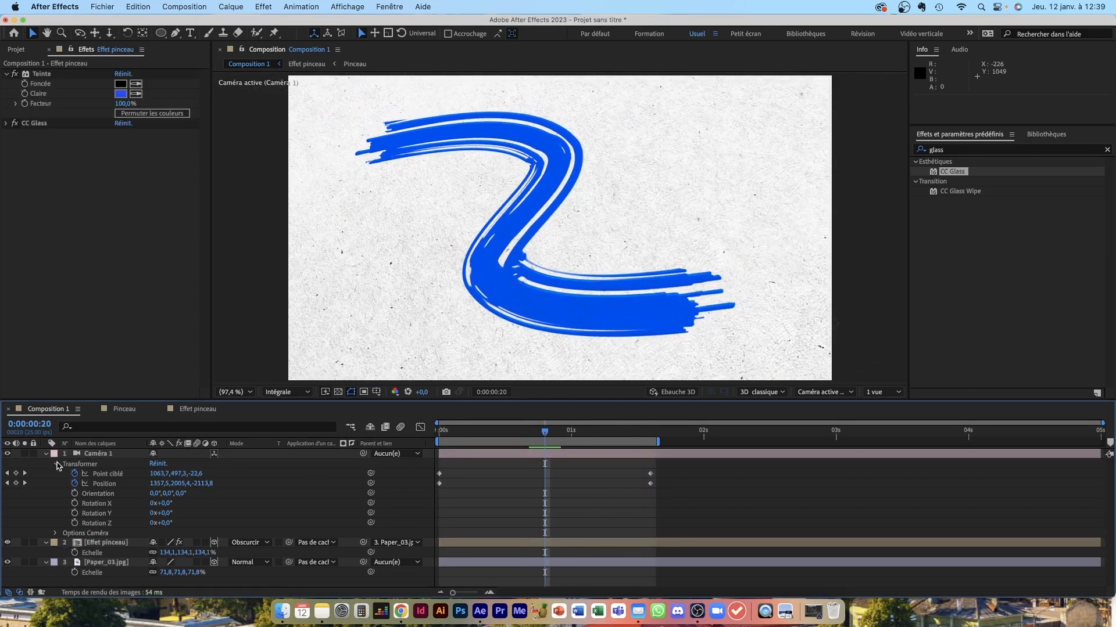
Step: In Caméra 1's camera options, select the focus distance, preview the animation and set the aperture to 880.3 pixels
click(56, 532)
scroll(58, 533, down, 3)
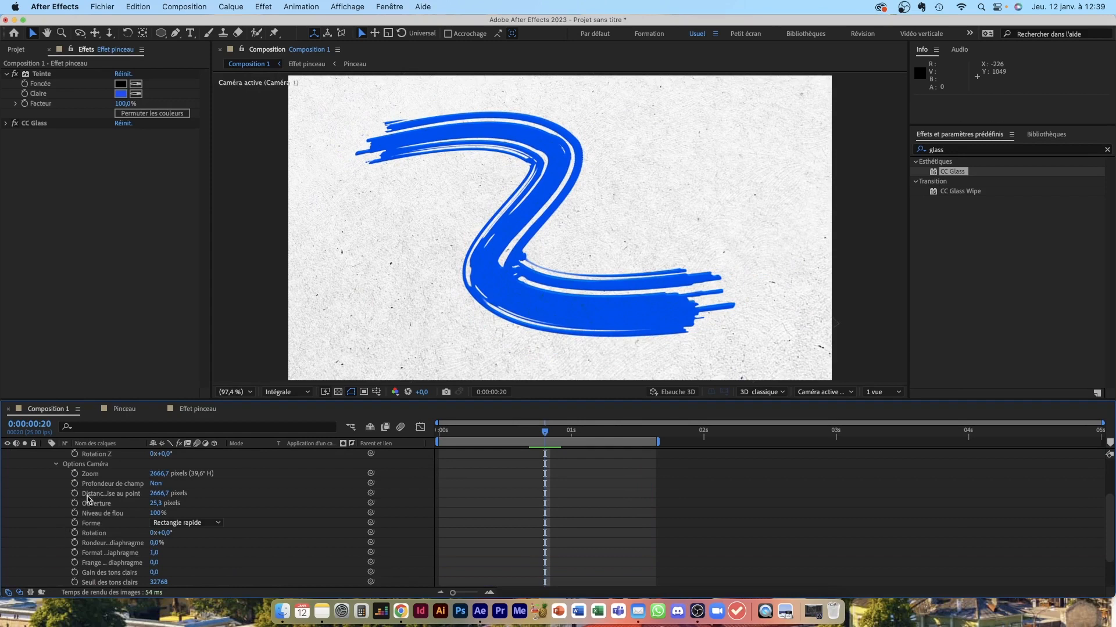
click(91, 495)
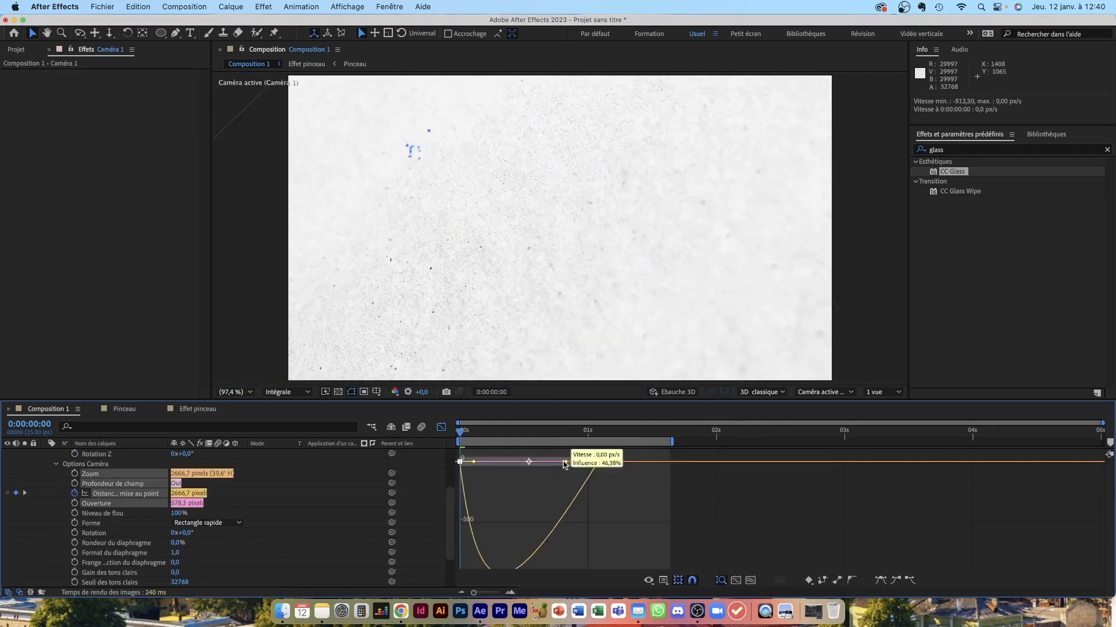
key(space)
drag(187, 504, 302, 506)
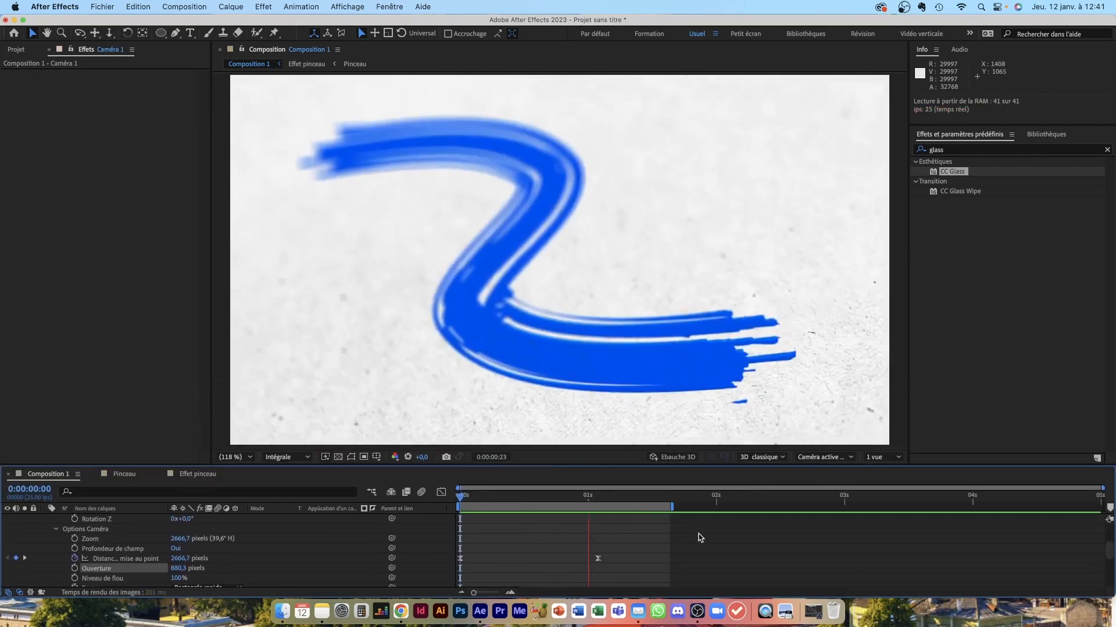